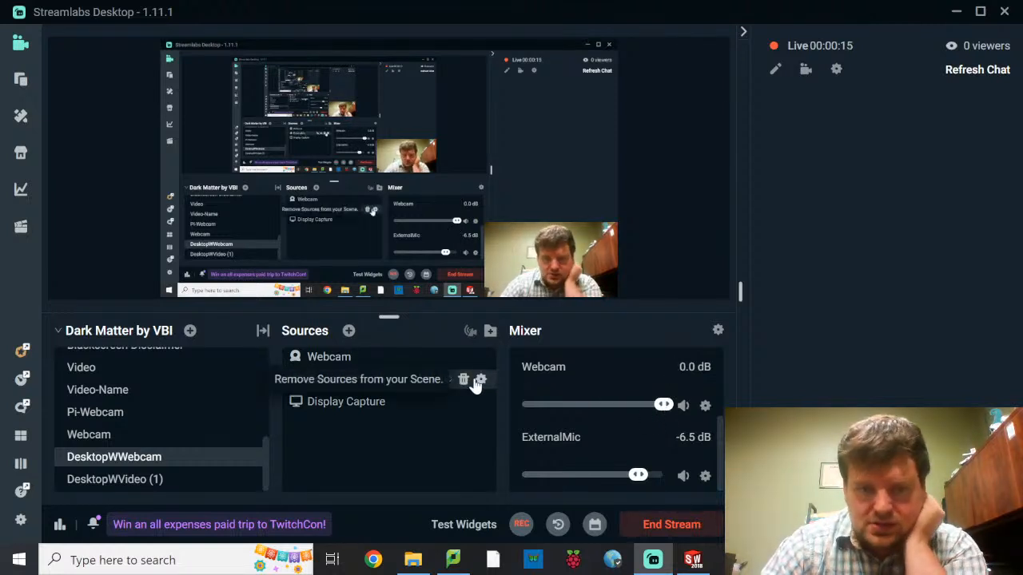
Set the ExternalMic source's audio device to Microphone (iTalk-02) in the advanced audio settings
left_click(481, 379)
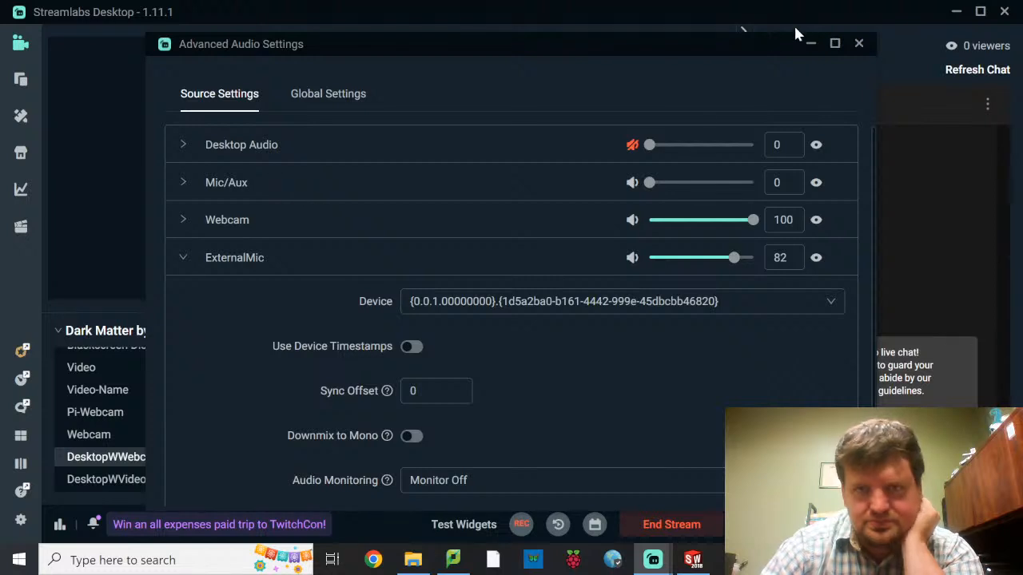
left_click(858, 44)
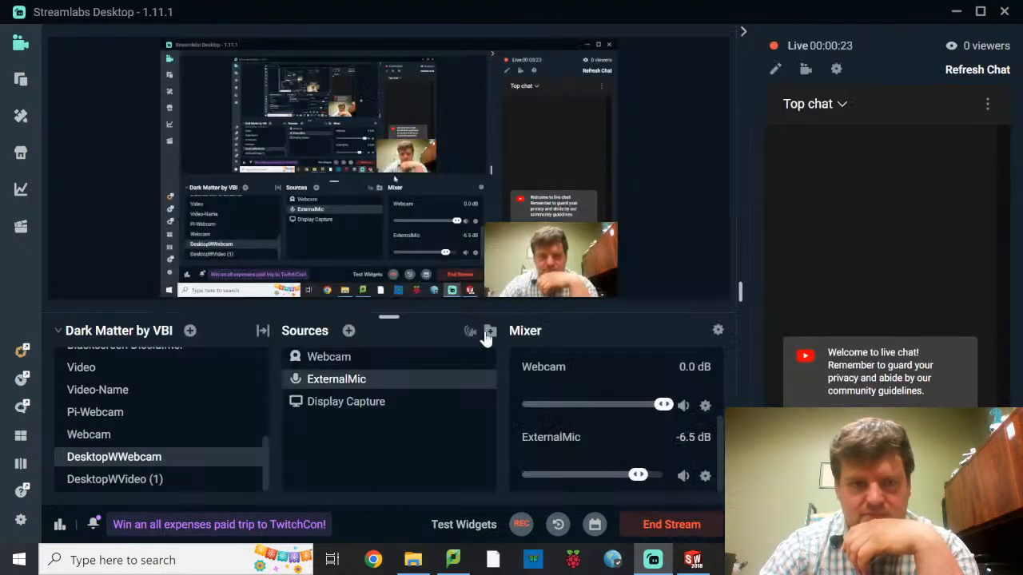
double_click(332, 382)
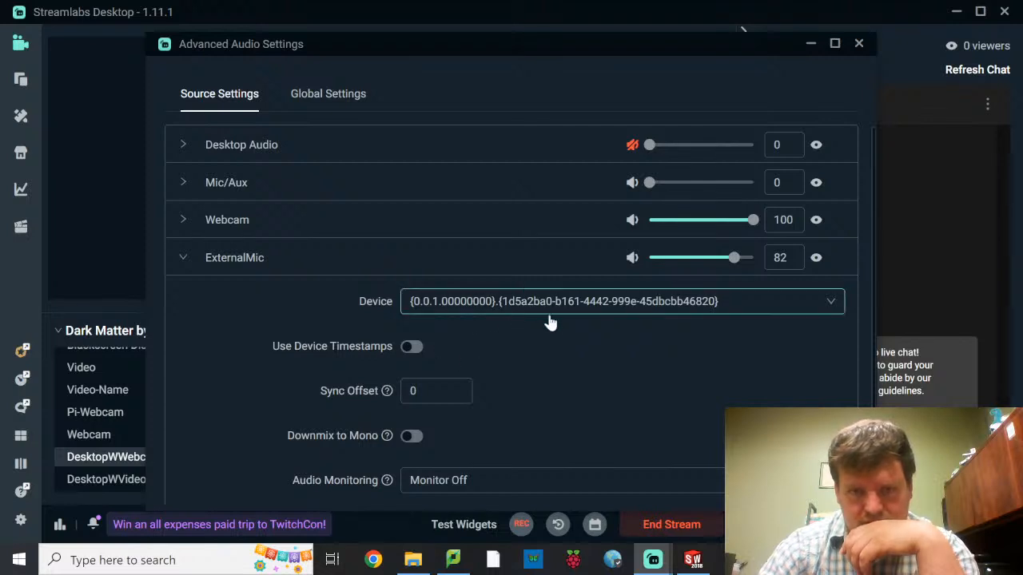
scroll(559, 324, "down", 1)
scroll(575, 328, "up", 1)
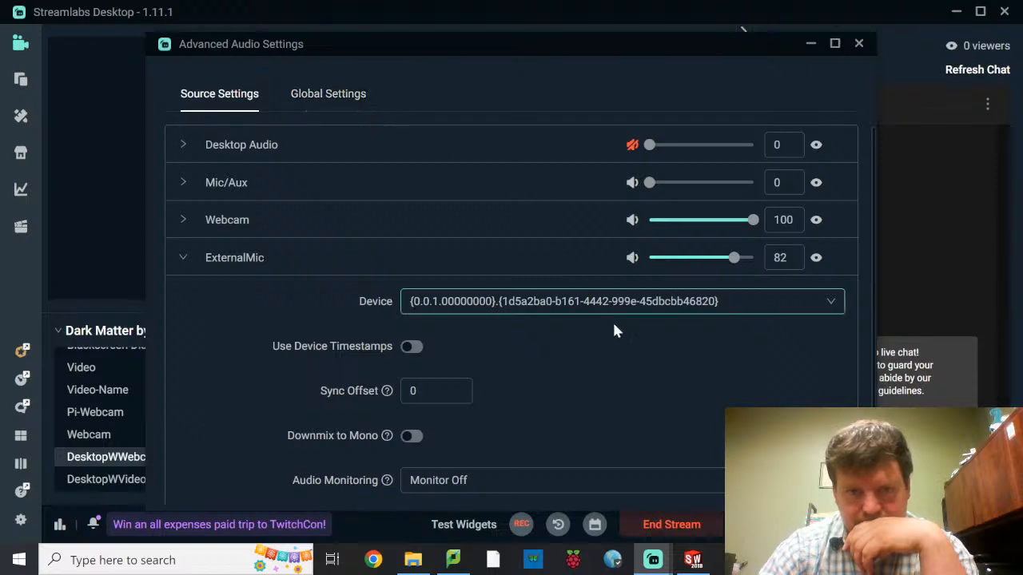
left_click(828, 304)
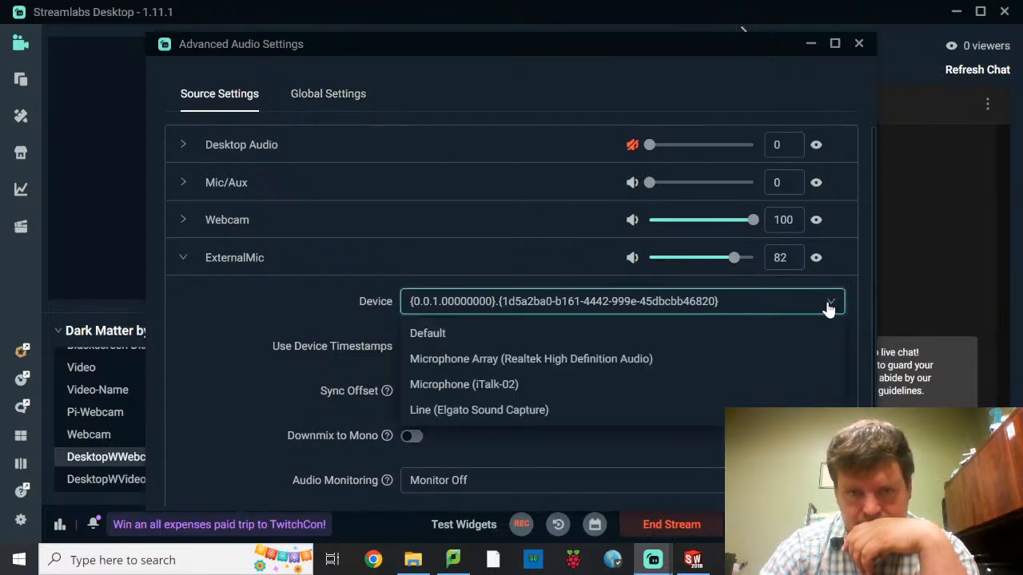
left_click(487, 385)
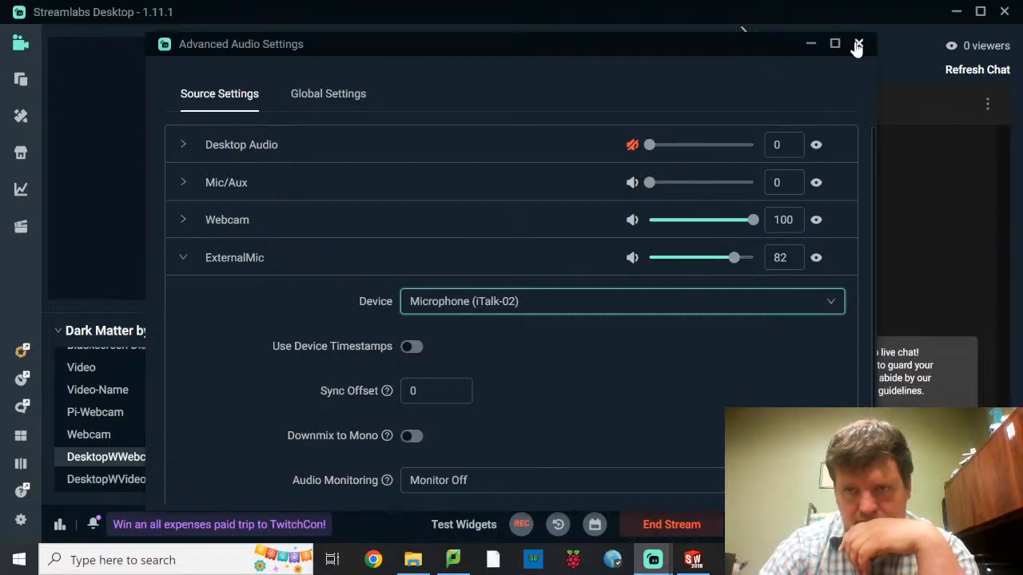
scroll(697, 375, "down", 1)
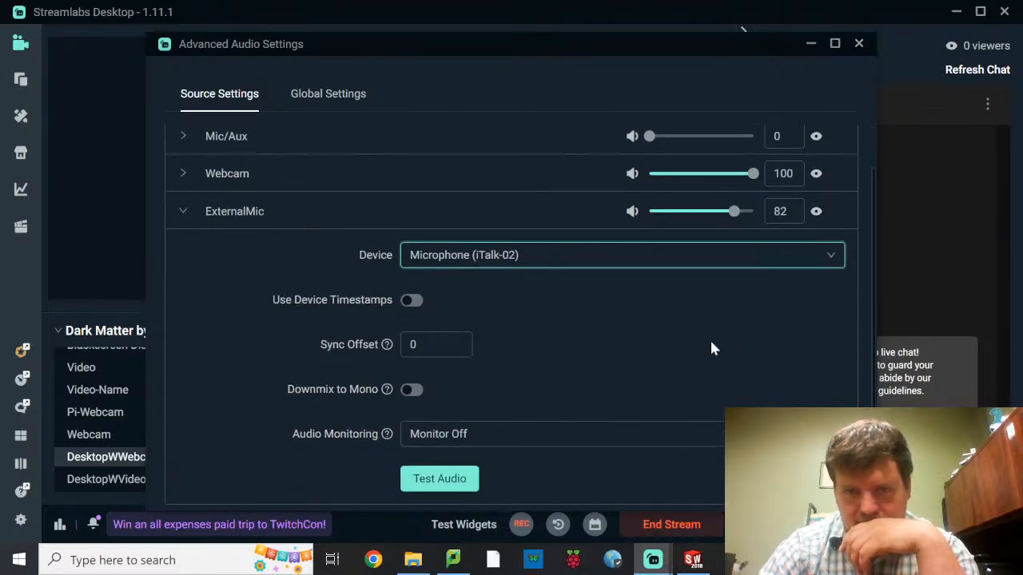
left_click(859, 45)
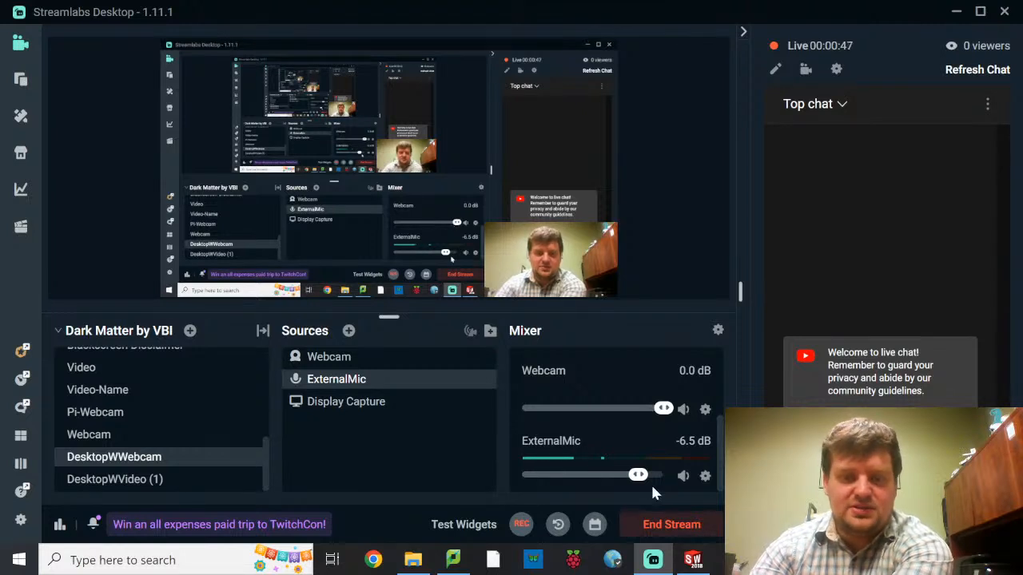
Switch to SOLIDWORKS and create a new part document
left_click(693, 560)
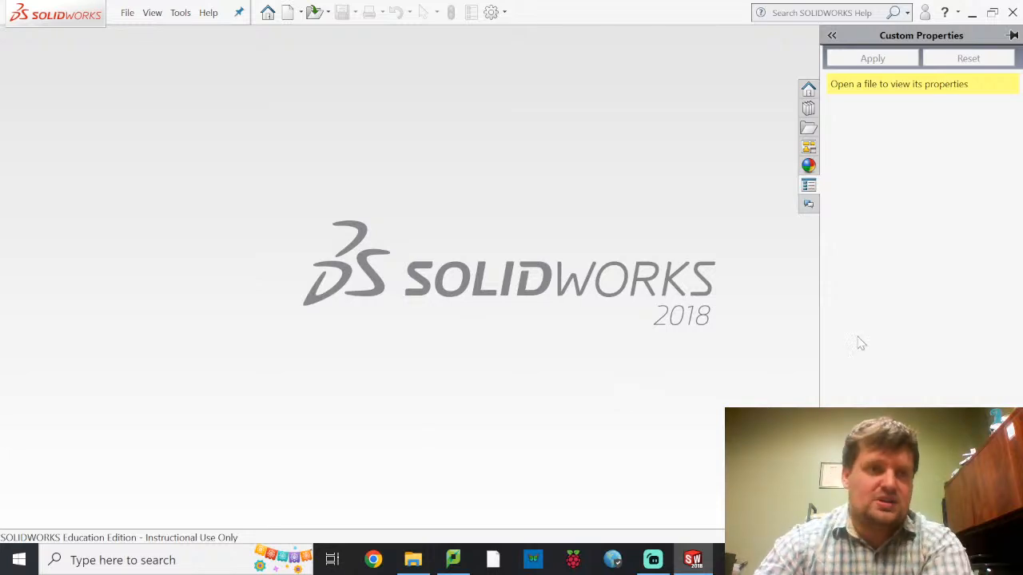
left_click(124, 13)
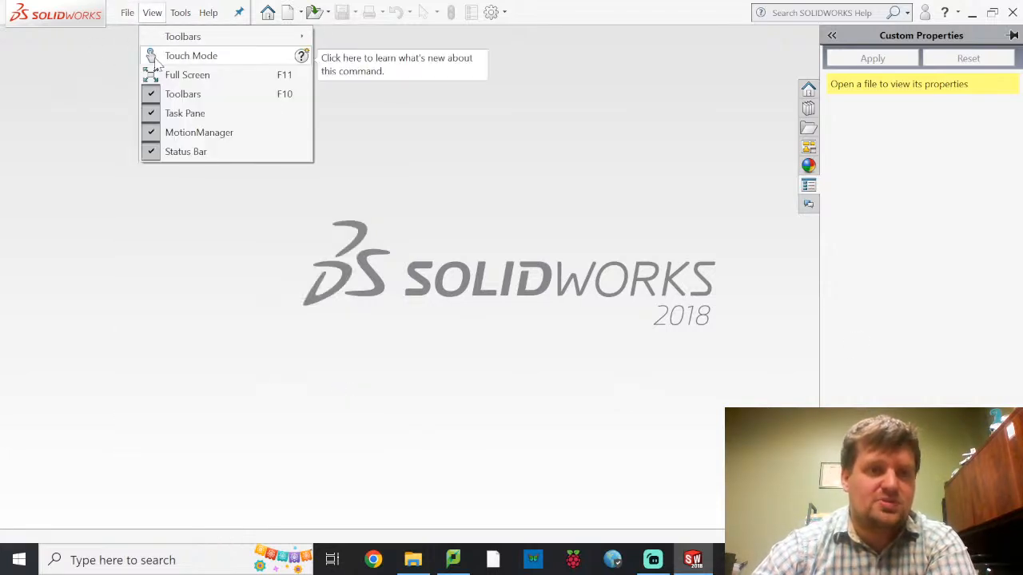
left_click(152, 36)
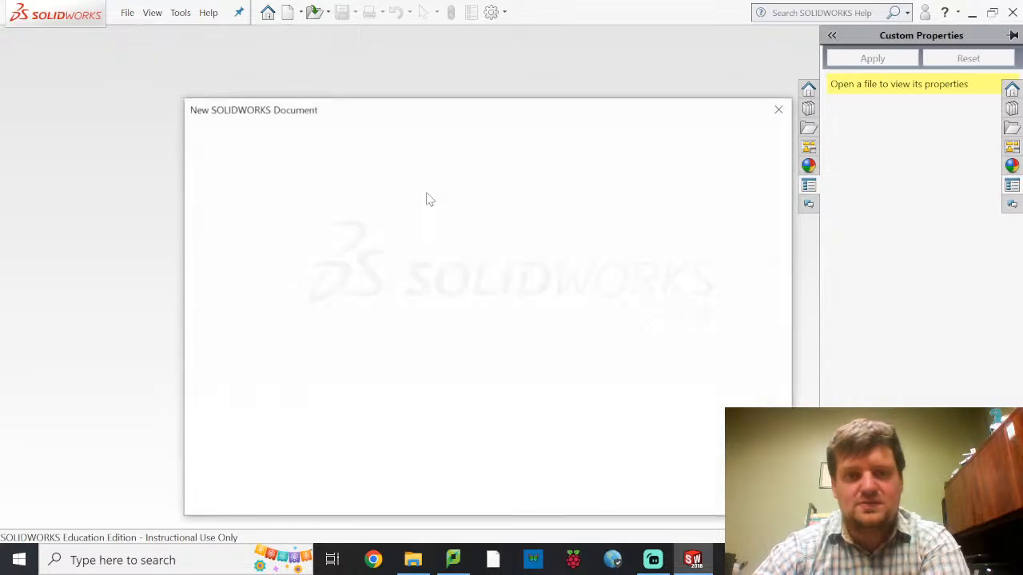
left_click(297, 221)
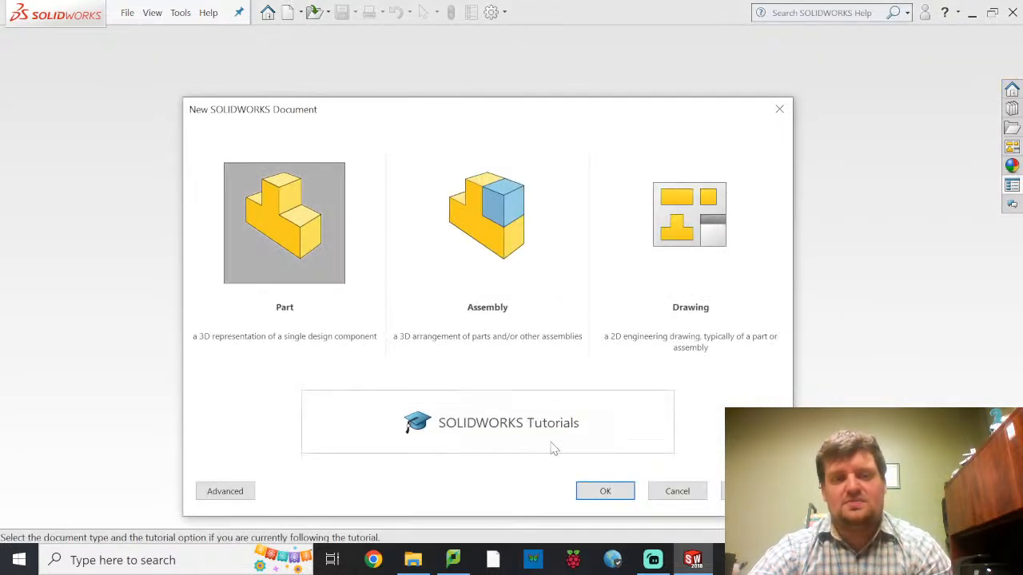
left_click(605, 493)
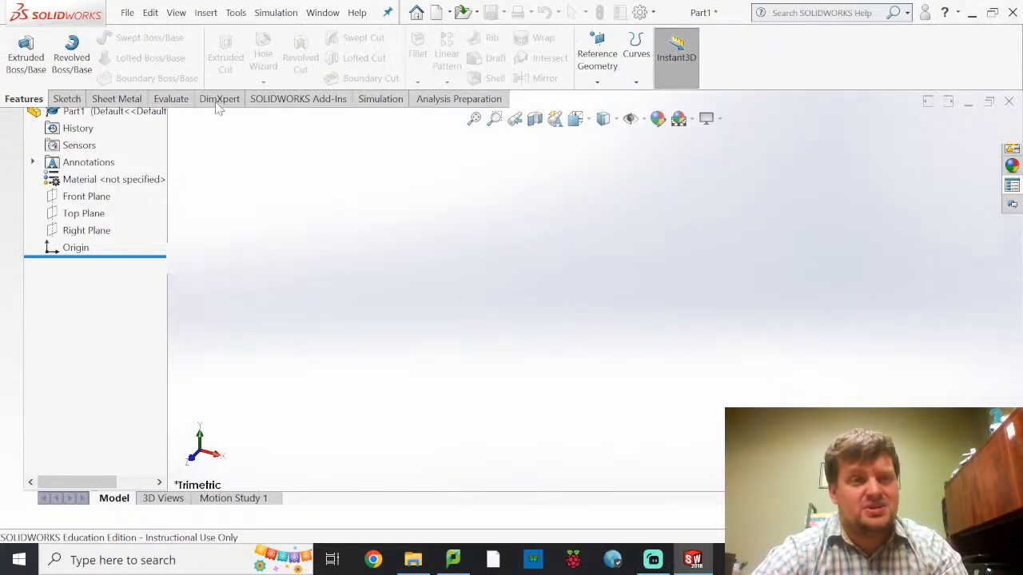
Start a sketch on the Top Plane and draw a corner rectangle from the origin, about 8.34 in long and 1.5 in high
left_click(79, 104)
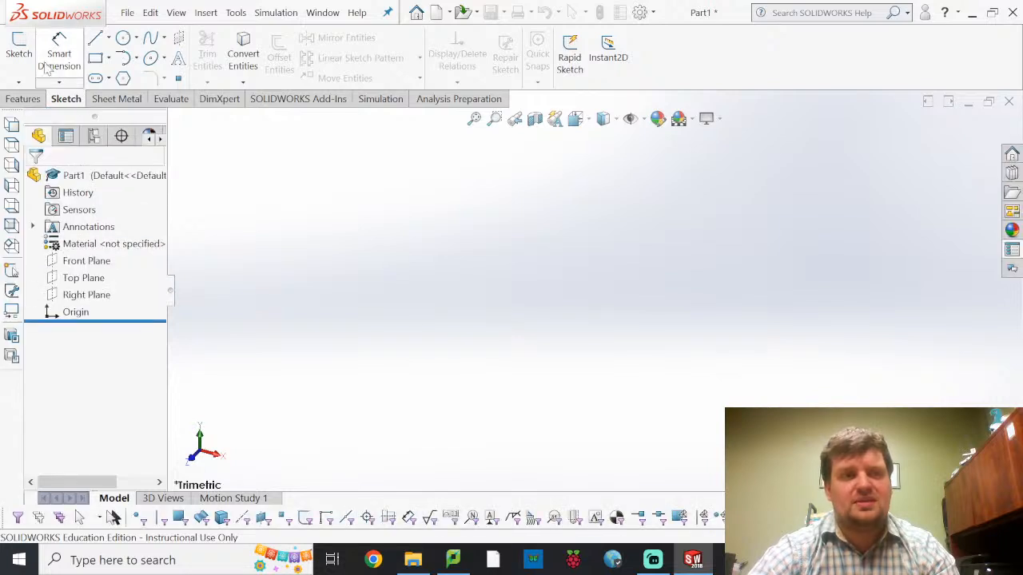
left_click(11, 44)
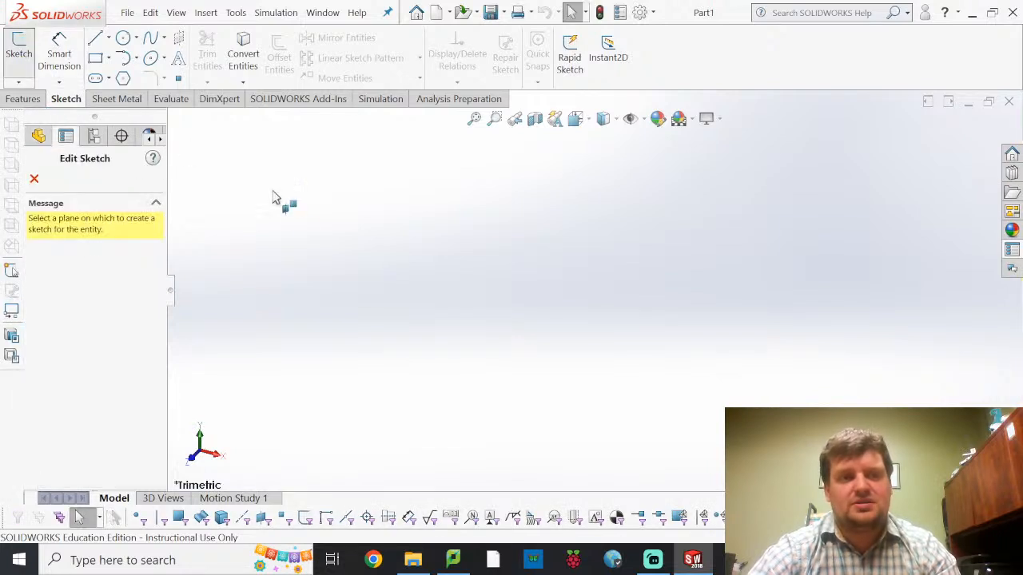
left_click(418, 286)
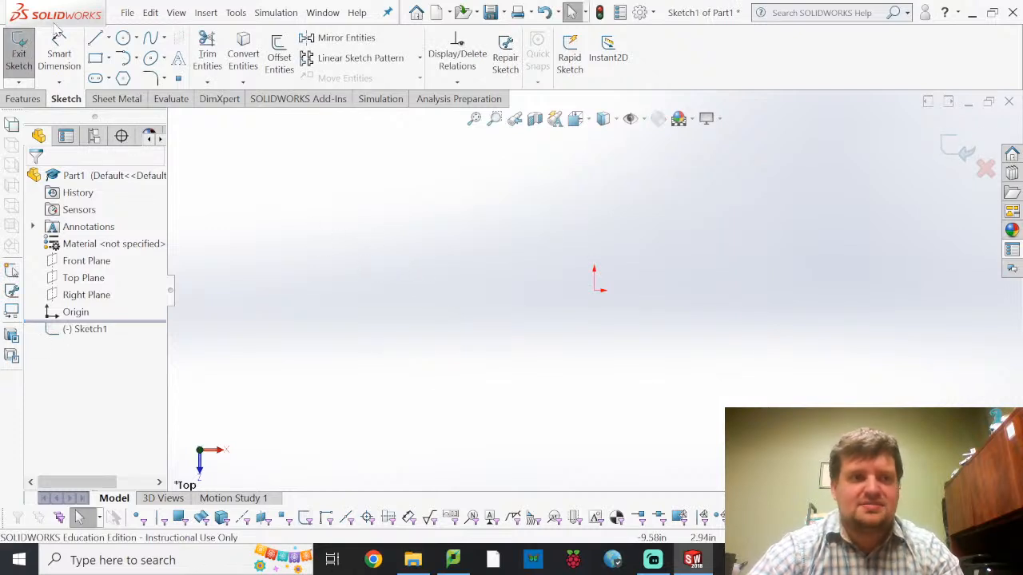
left_click(100, 63)
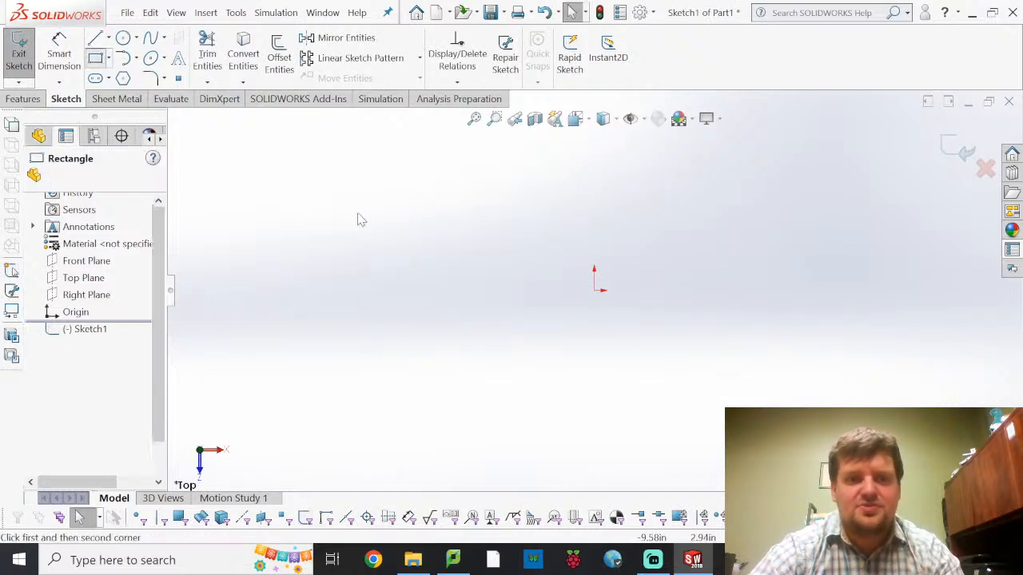
left_click(594, 290)
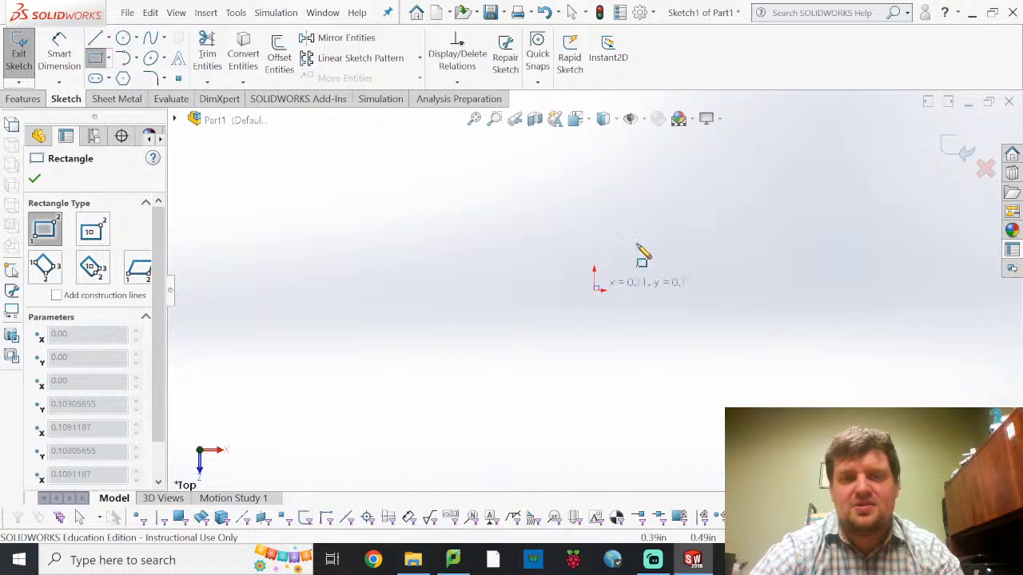
left_click(961, 225)
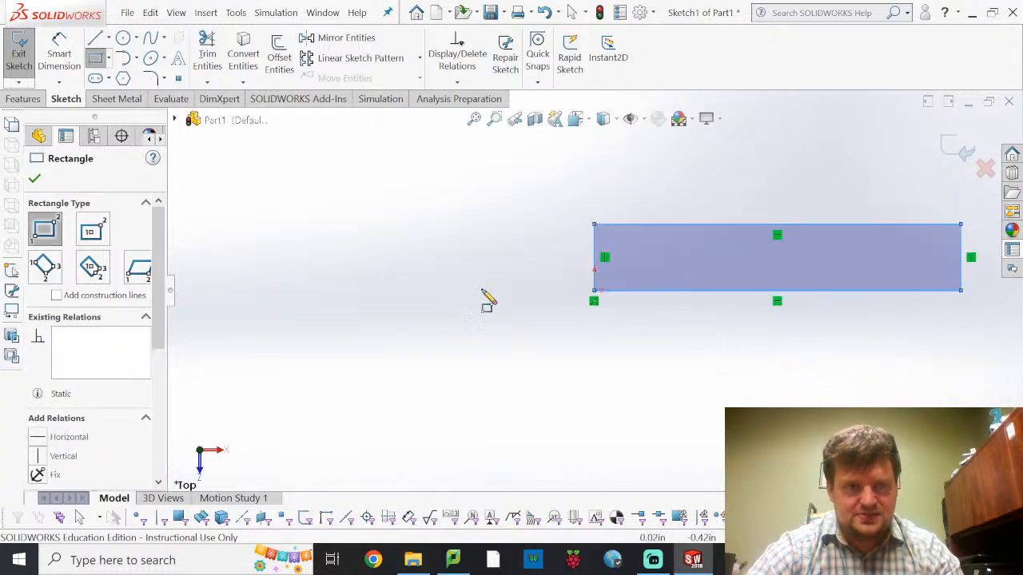
Sketch a circle about 0.38 in in diameter at the rectangle's mid-height, centred about 0.73 in from its left edge
left_click(124, 40)
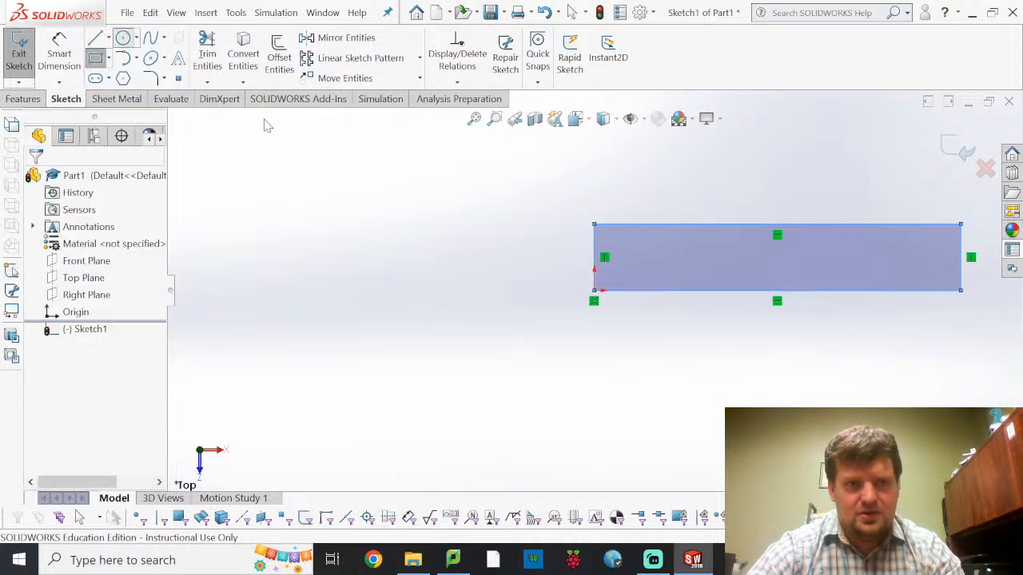
left_click(626, 256)
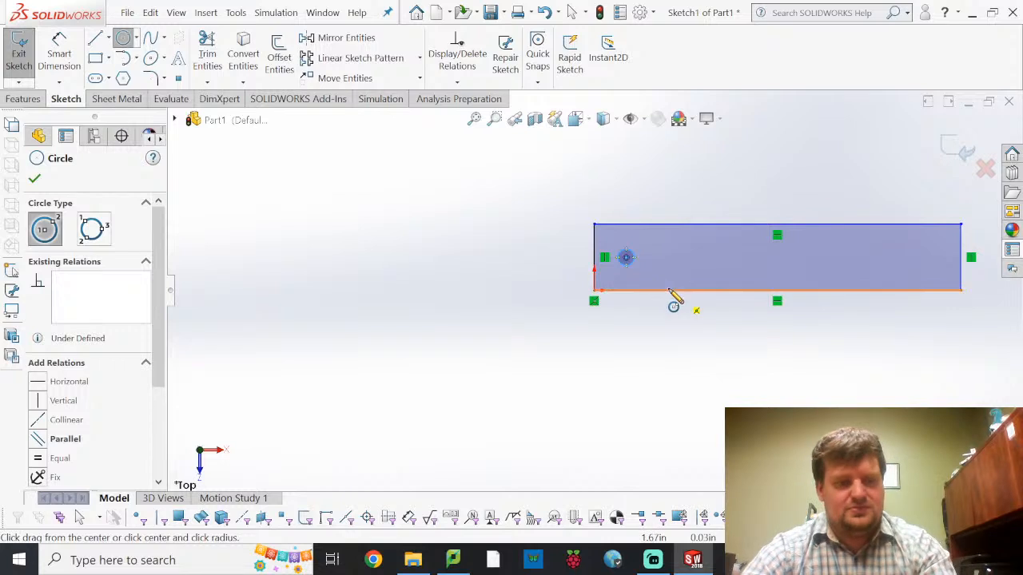
key("Escape")
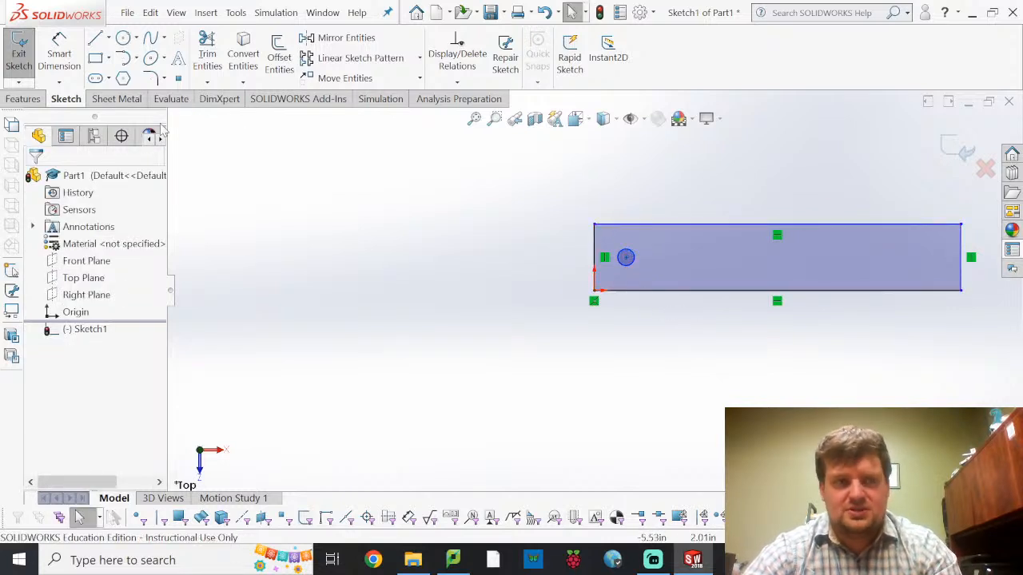
Try a length dimension on the rectangle's lower edge and delete it
left_click(64, 60)
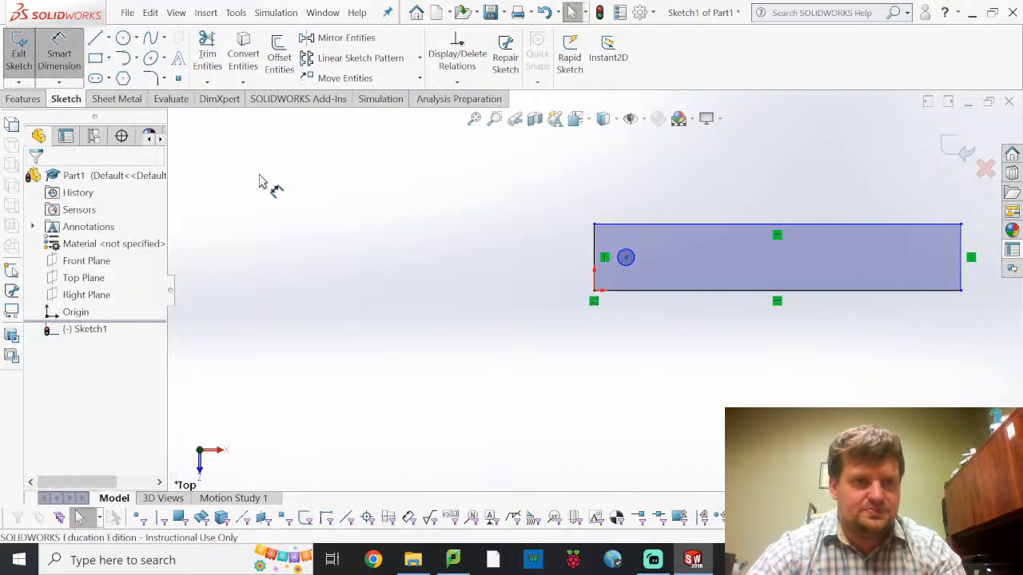
left_click(665, 291)
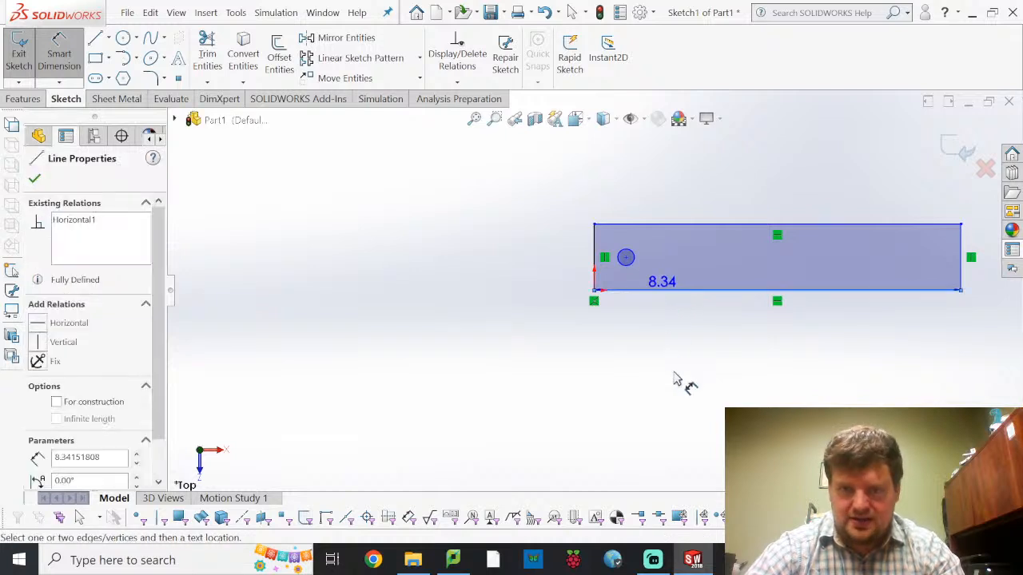
left_click(745, 393)
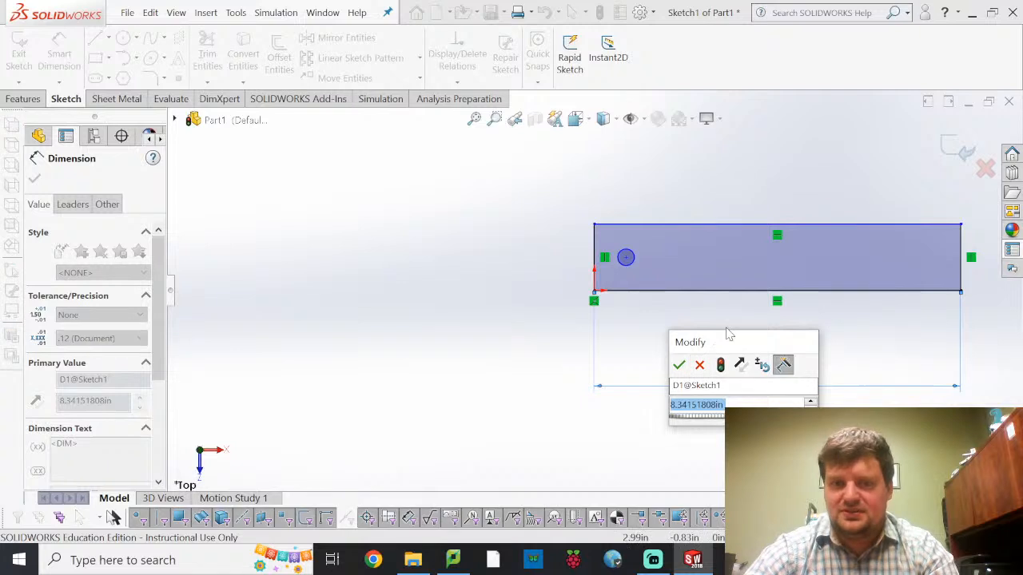
key("Return")
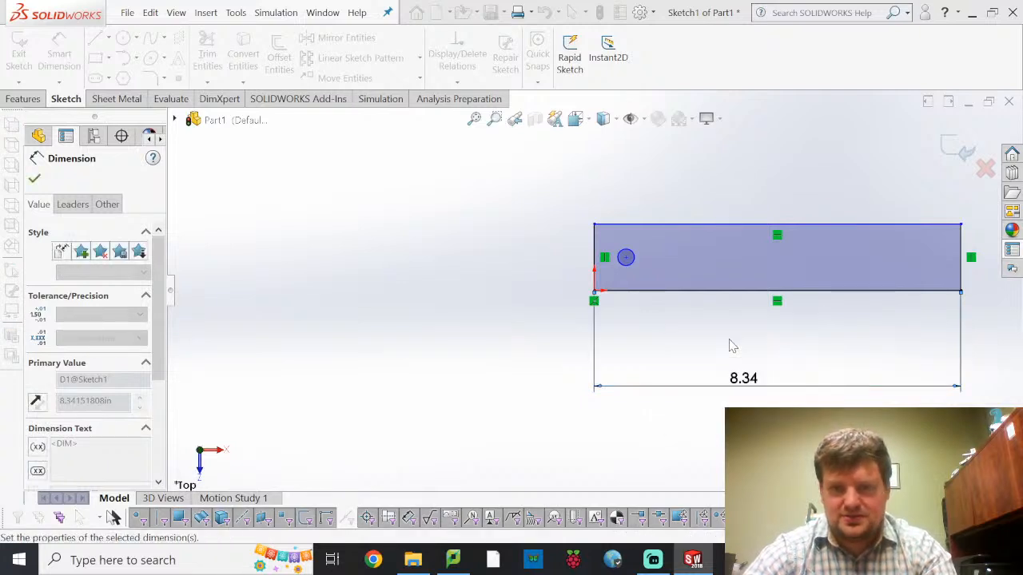
key("Escape")
left_click(751, 390)
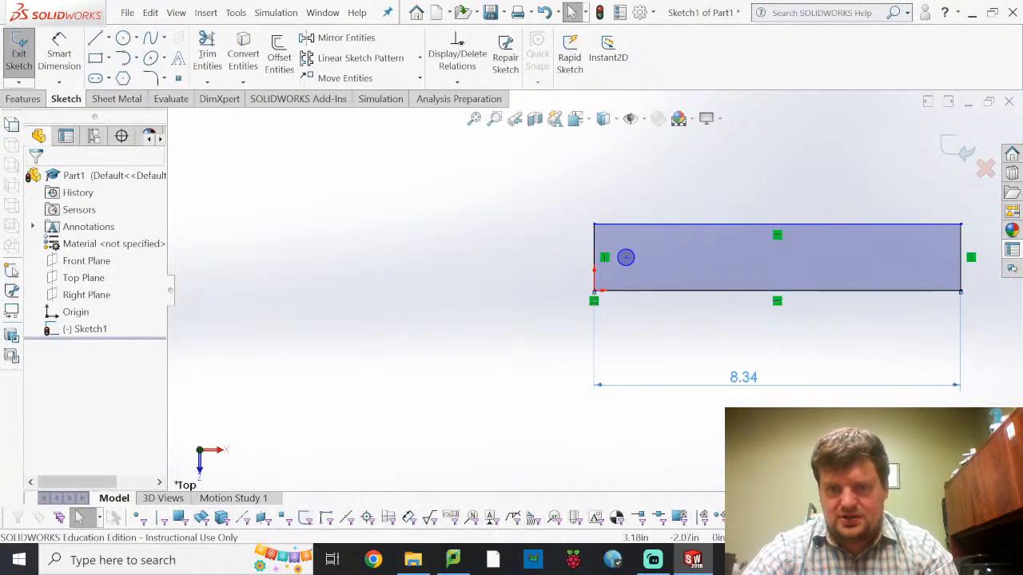
key("Delete")
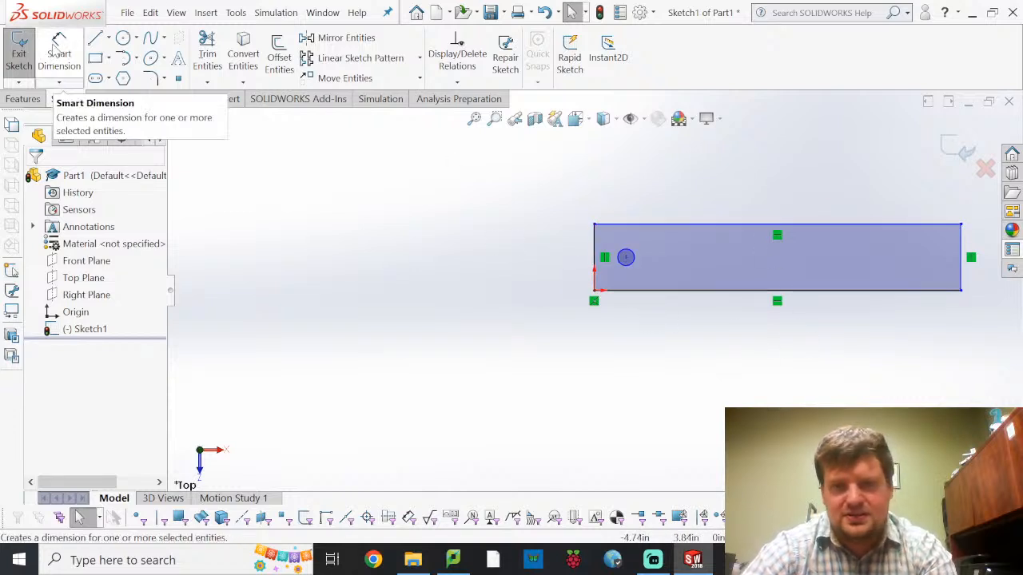
Sketch a second circle near the rectangle's right end, centred at about X 7.4 in and Y 0.75 in
left_click(124, 42)
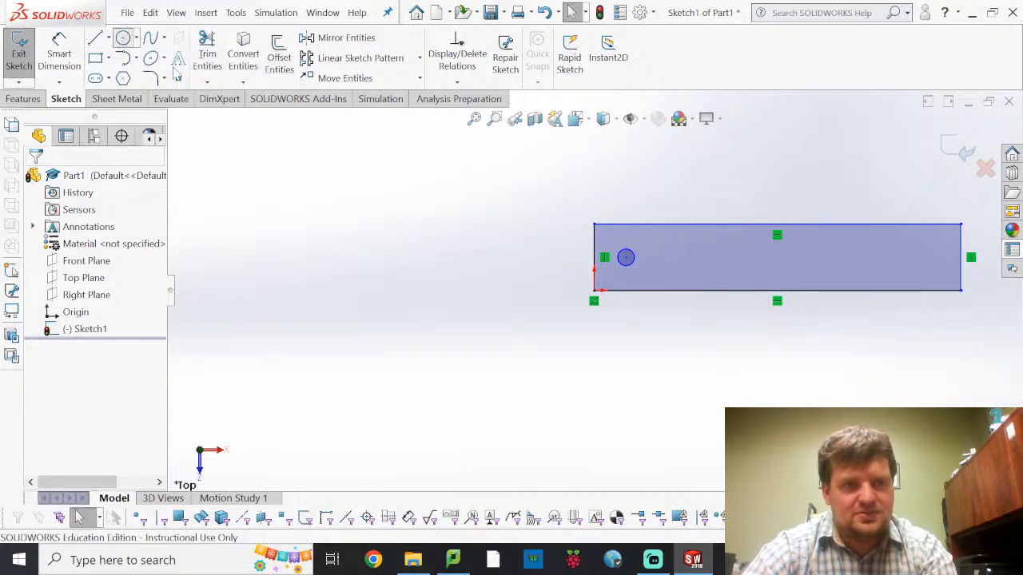
left_click(919, 257)
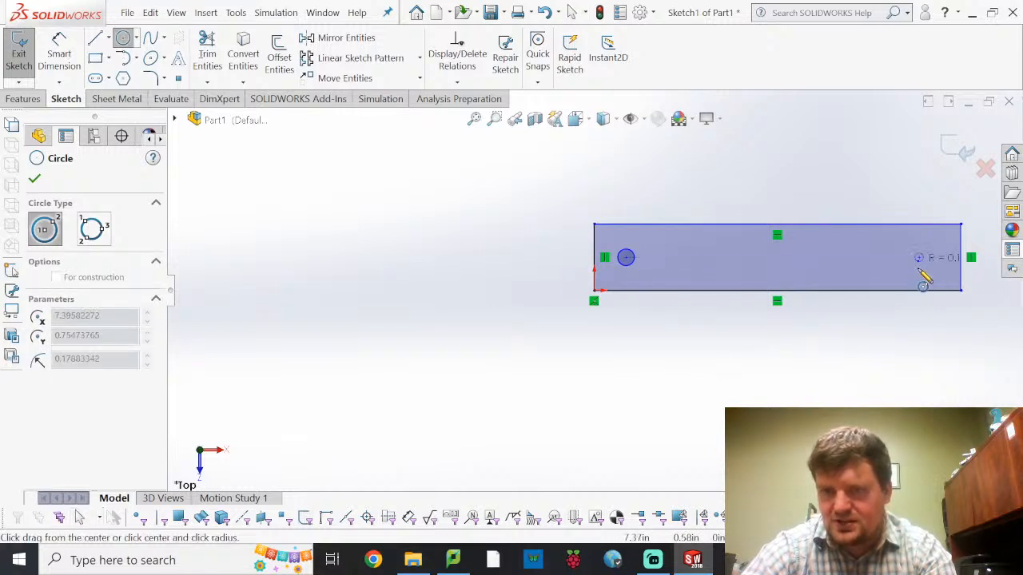
left_click(920, 269)
key("Escape")
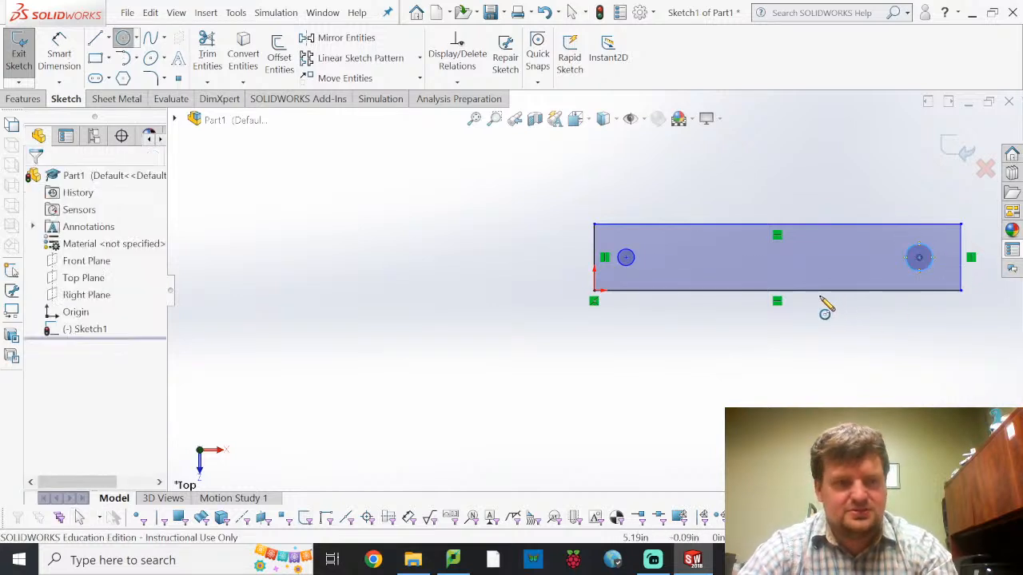
Apply an Equal relation to the two circles
left_click(629, 257)
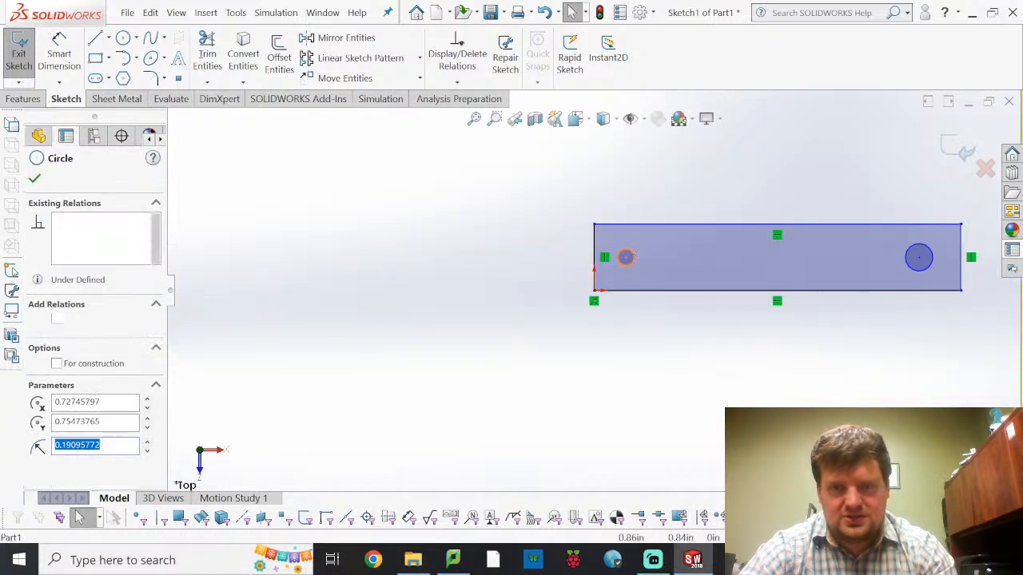
left_click(916, 272, "ctrl")
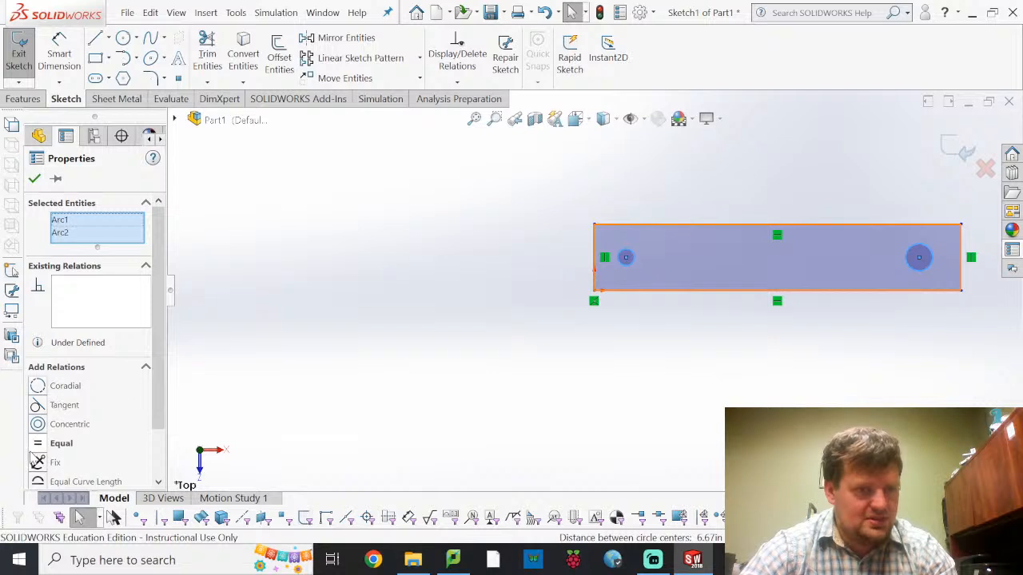
left_click(56, 444)
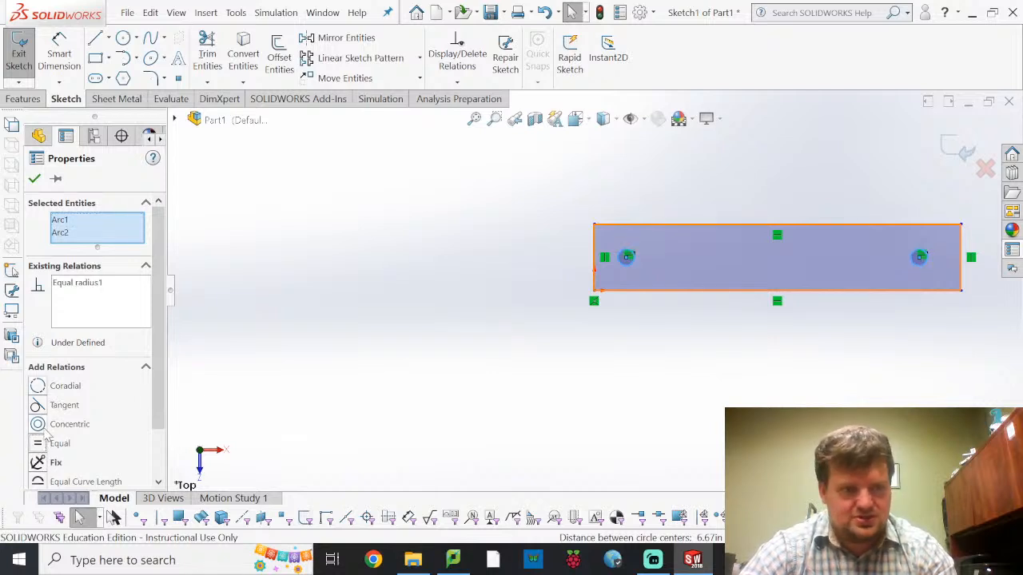
scroll(108, 409, "down", 2)
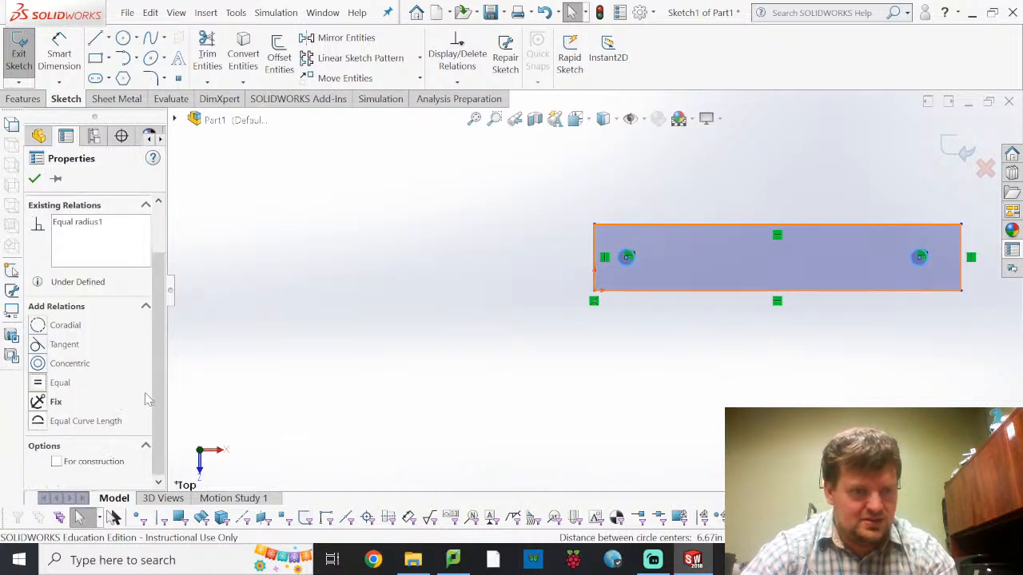
Dimension the horizontal distance between the centres of the two circles, placed below the rectangle, and set it to 20 in
left_click(254, 266)
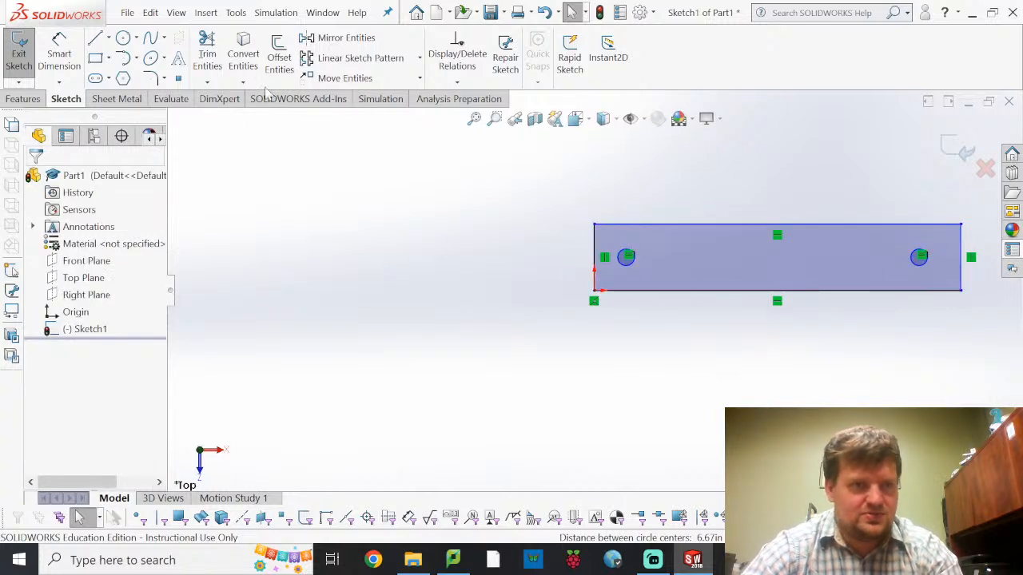
left_click(59, 50)
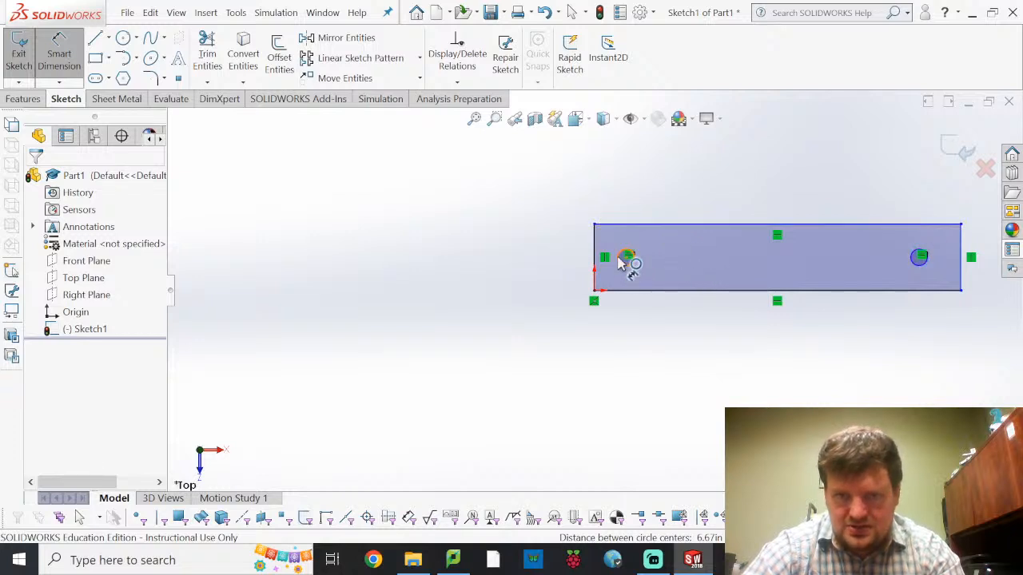
scroll(627, 264, "down", 4)
scroll(615, 288, "down", 3)
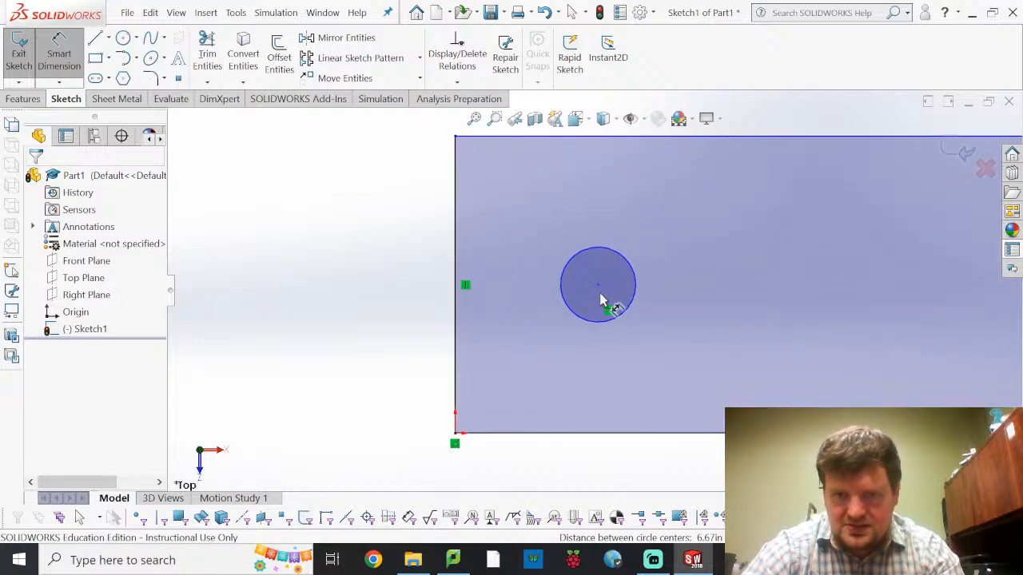
left_click(598, 286)
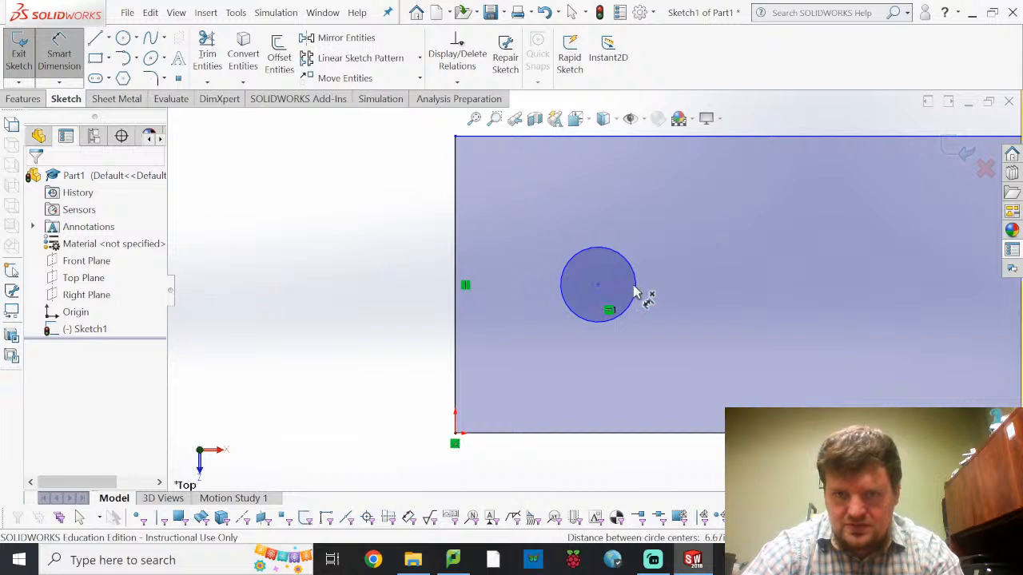
scroll(639, 297, "up", 2)
scroll(639, 297, "up", 2)
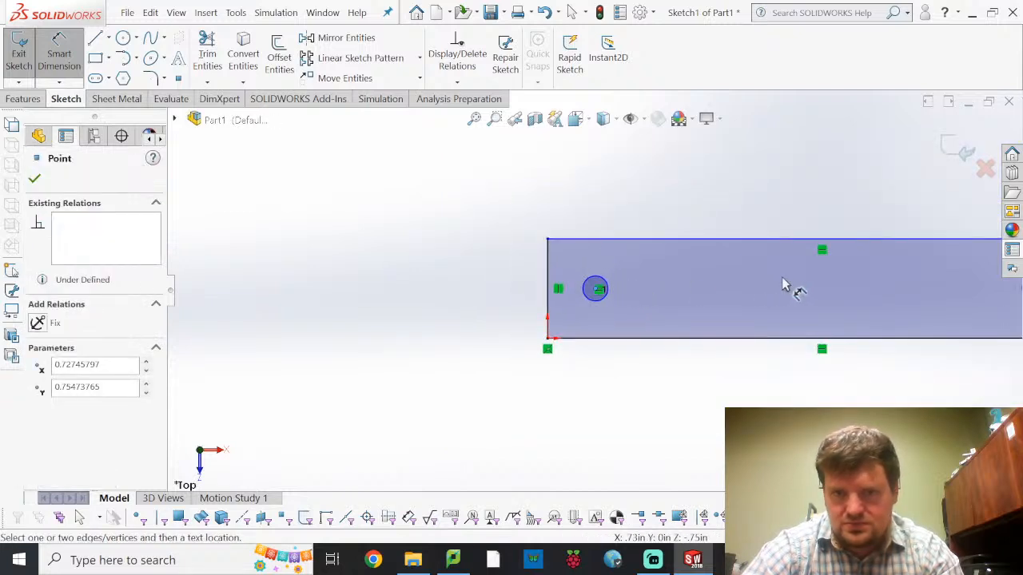
scroll(799, 294, "up", 2)
scroll(827, 309, "down", 5)
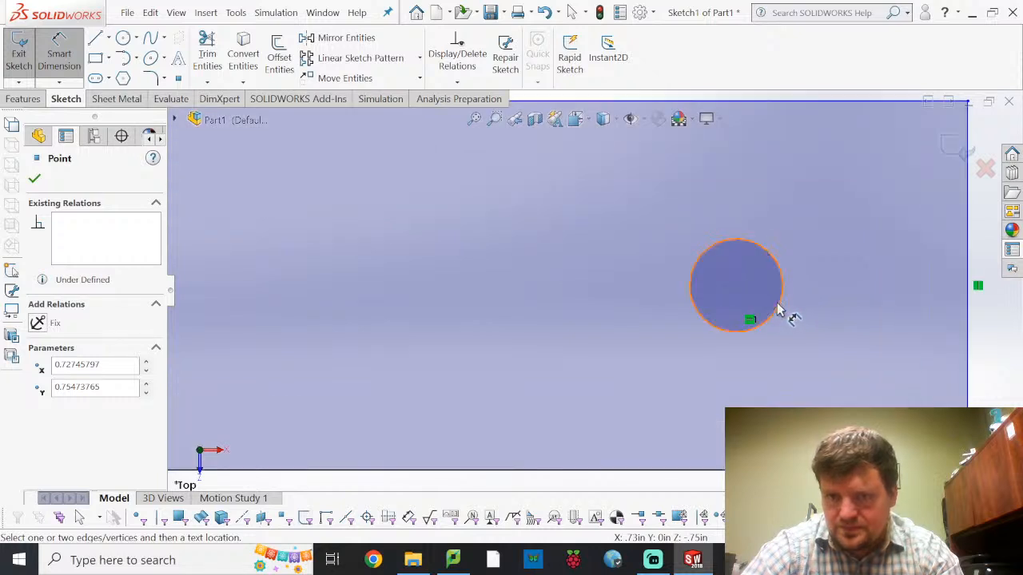
left_click(738, 292)
scroll(692, 339, "up", 5)
left_click(394, 429)
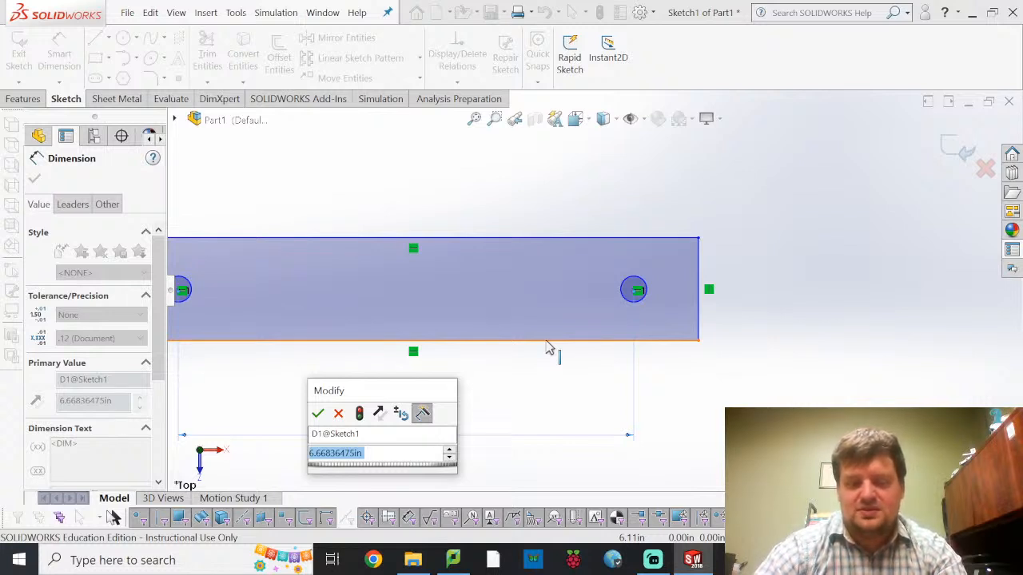
type("20")
key("Return")
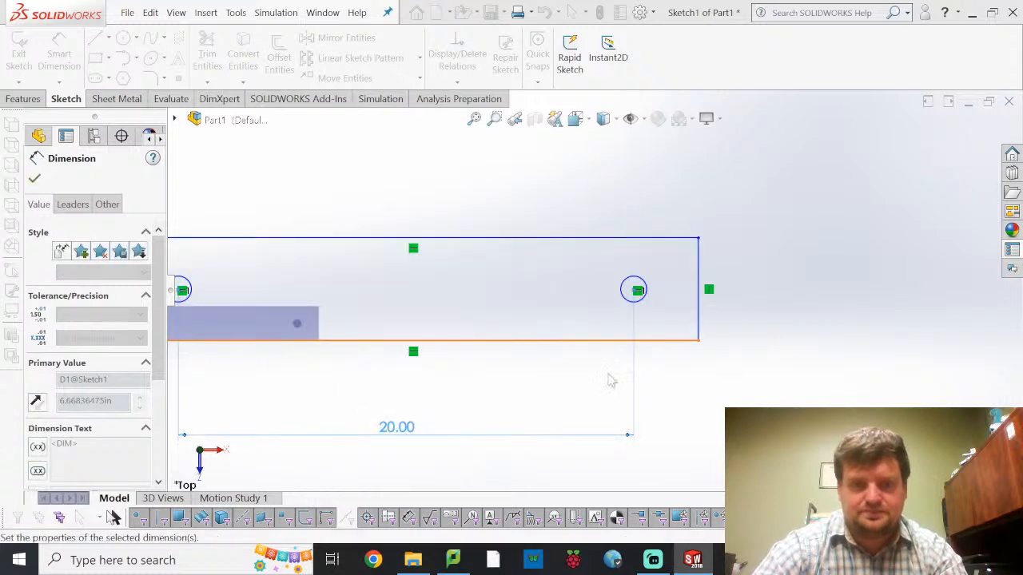
Dimension the left circle's centre from the rectangle's left edge, placed above the rectangle, and set the distance to 1 in
mouse_move(363, 373)
middle_mouse_down()
mouse_move(209, 446)
mouse_move(216, 457)
middle_mouse_up()
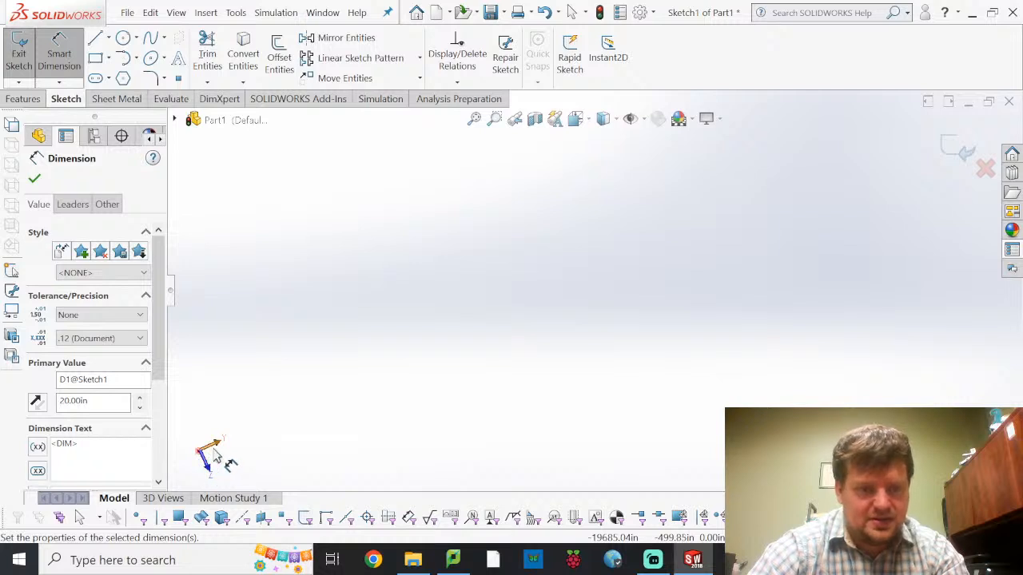
left_click(215, 445)
scroll(295, 331, "down", 3)
scroll(278, 344, "up", 4)
scroll(378, 272, "down", 4)
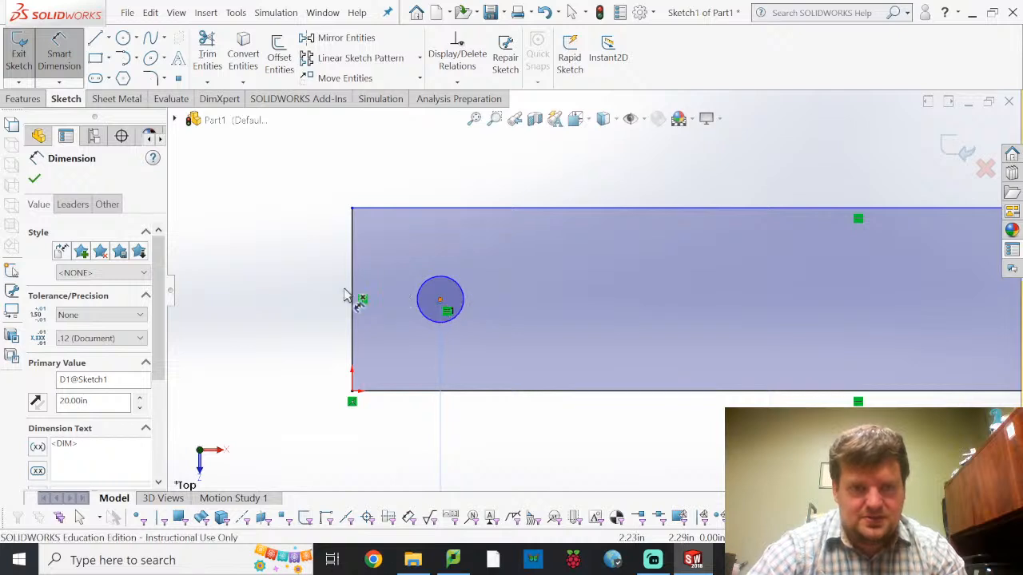
left_click(353, 298)
left_click(353, 298)
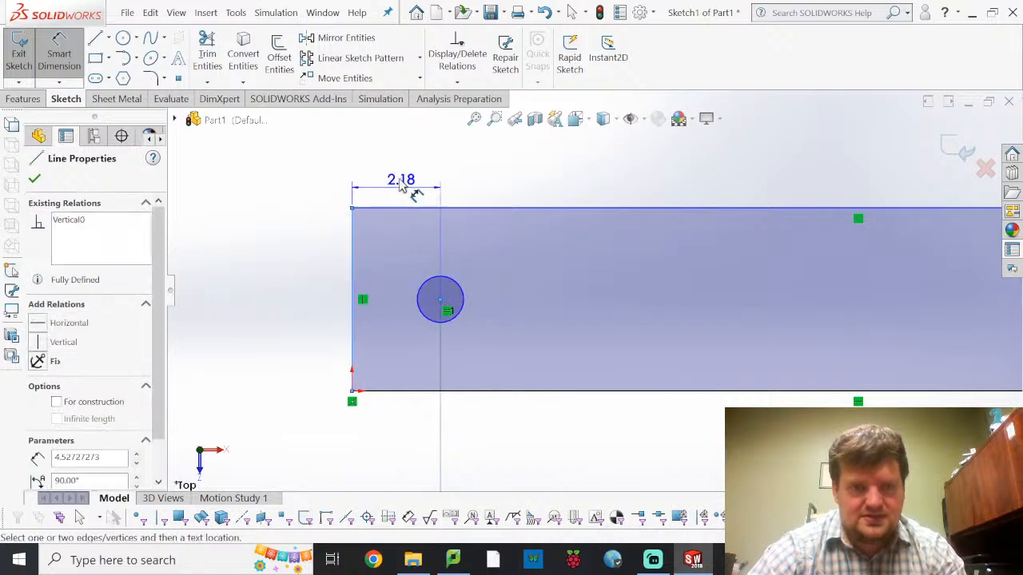
left_click(401, 154)
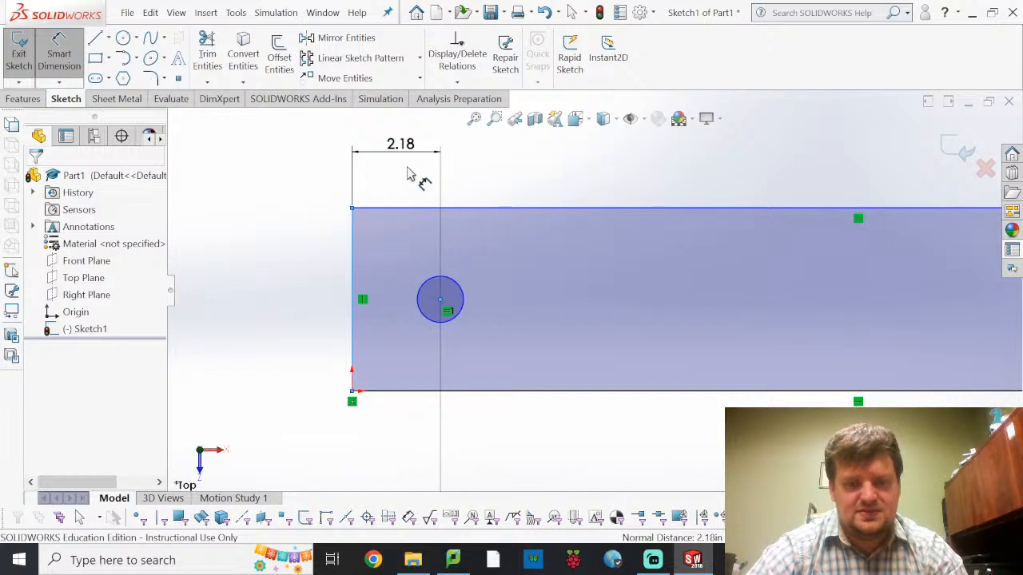
type("0")
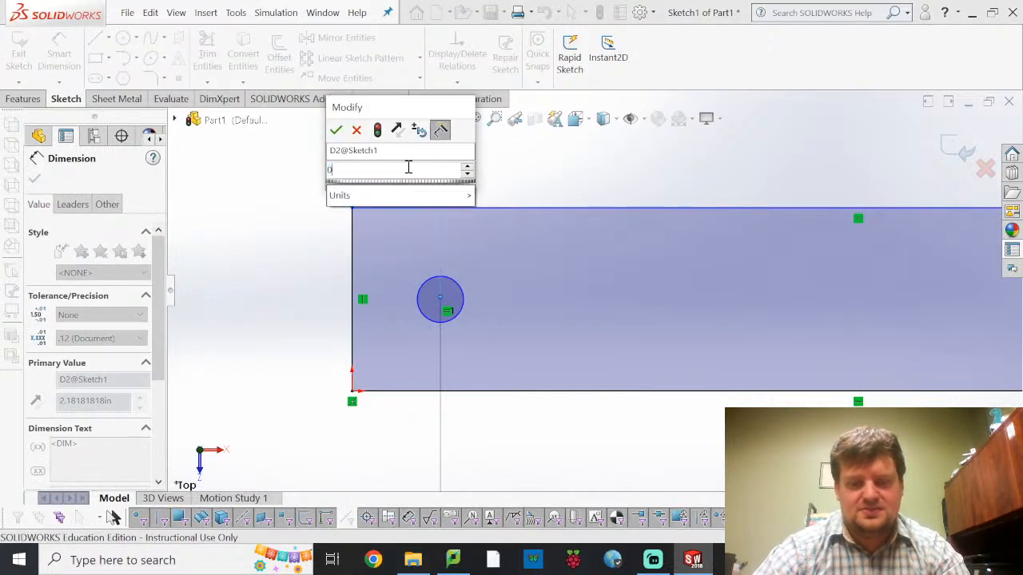
key("BackSpace")
type("1")
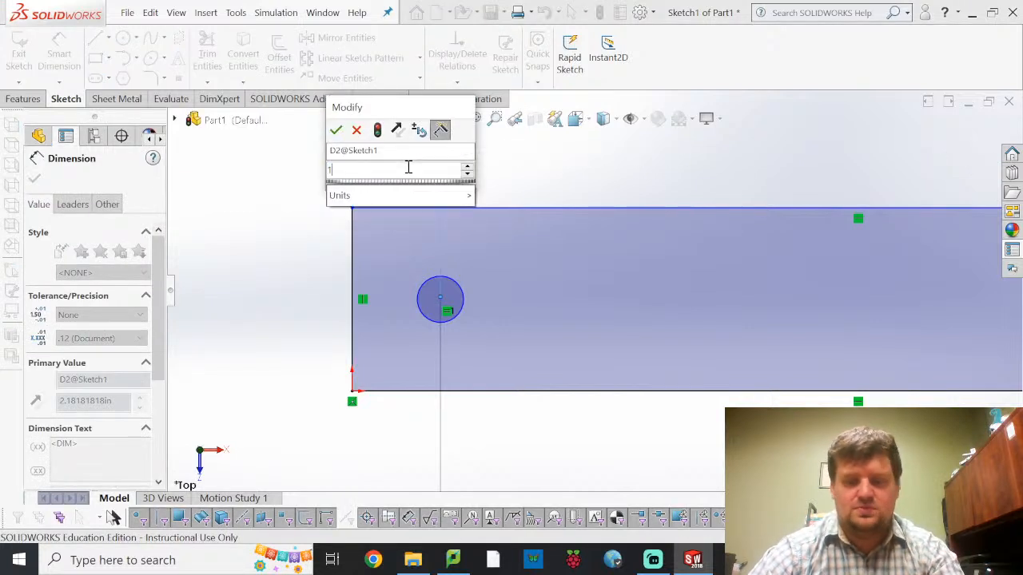
key("Return")
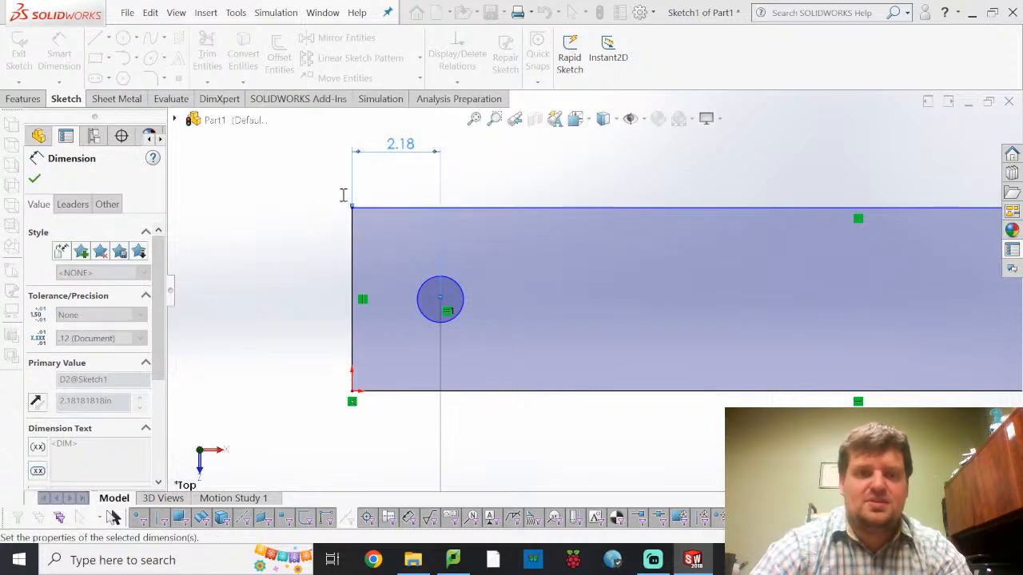
Dimension the right circle's centre from the rectangle's right edge, placed above the rectangle, and set the distance to 1 in
scroll(671, 276, "down", 2)
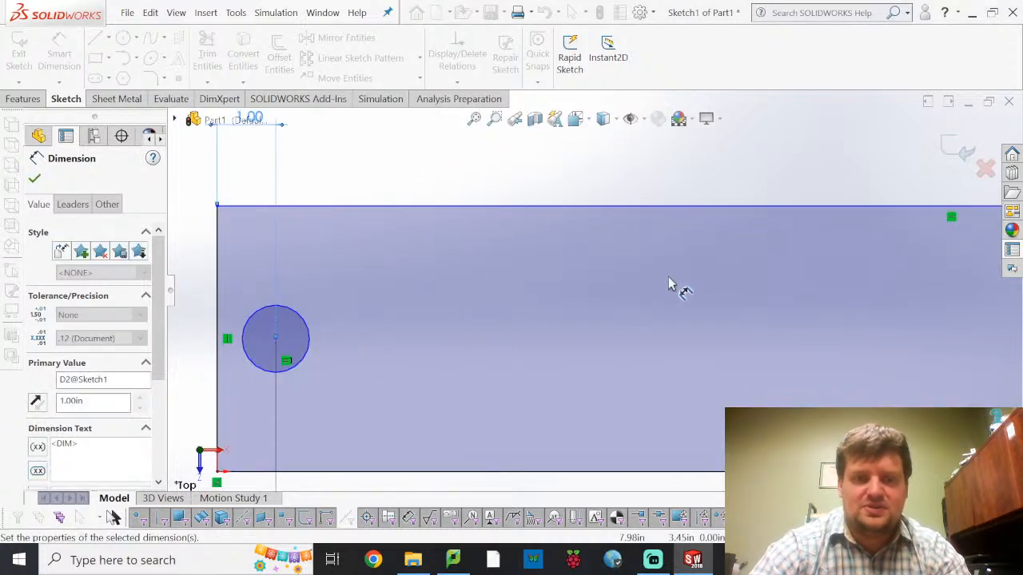
scroll(664, 299, "up", 4)
scroll(885, 310, "down", 5)
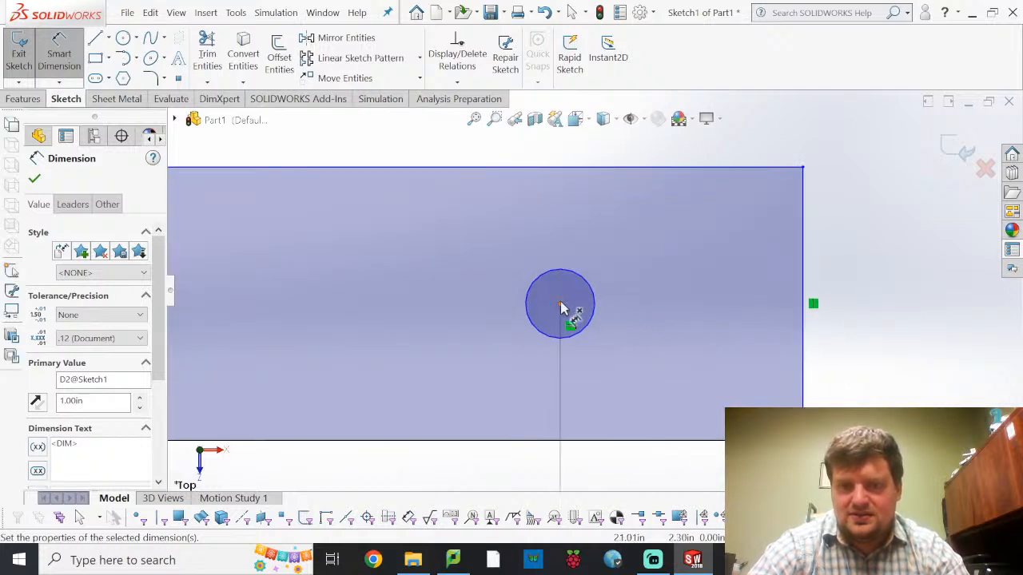
left_click(560, 305)
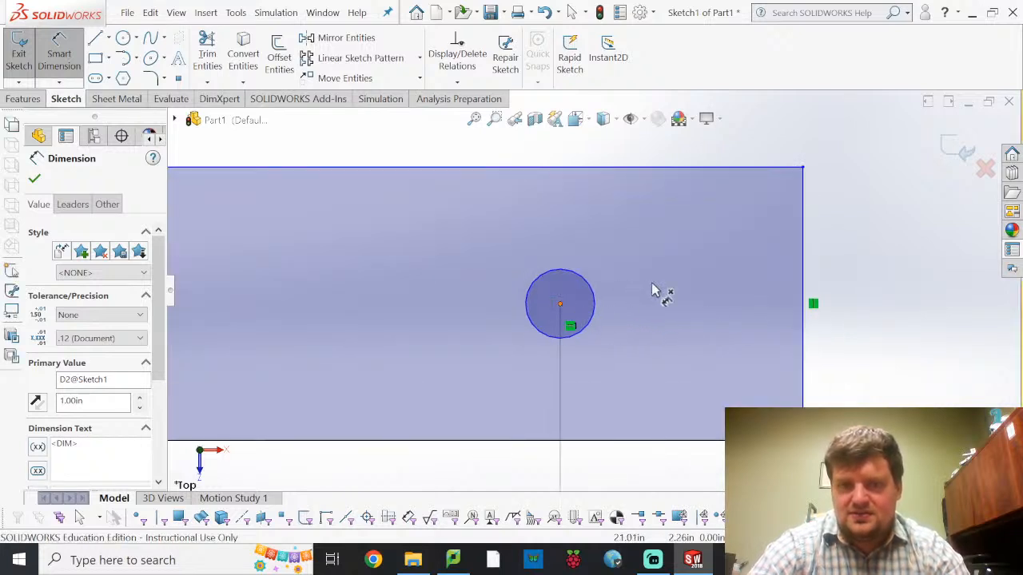
left_click(804, 276)
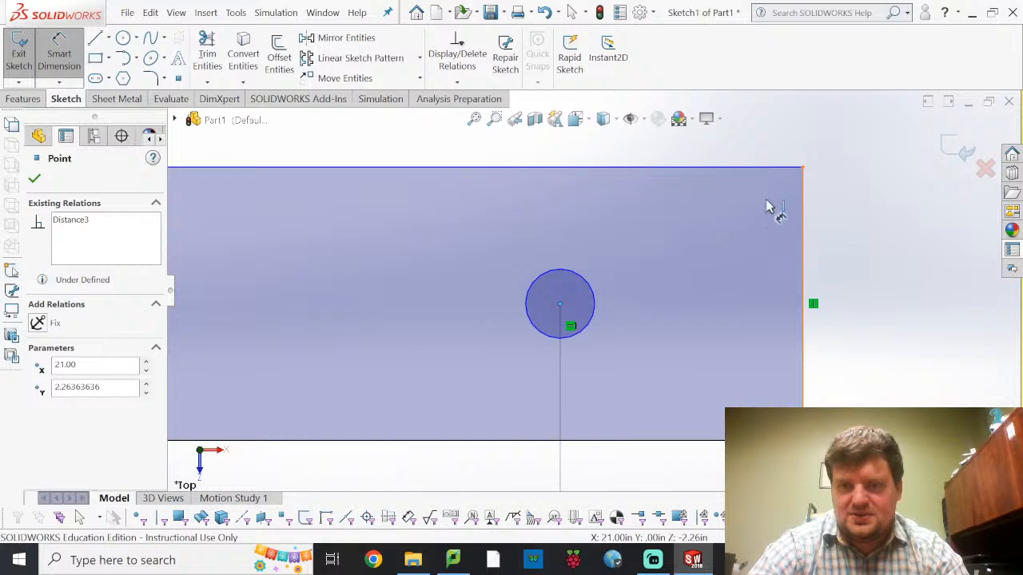
left_click(709, 163)
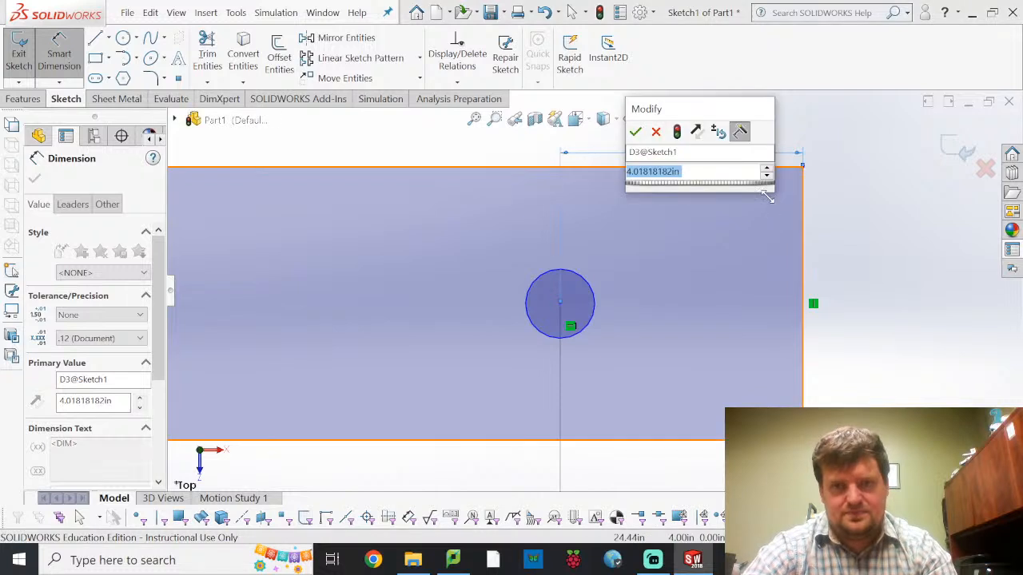
type("5")
key("Return")
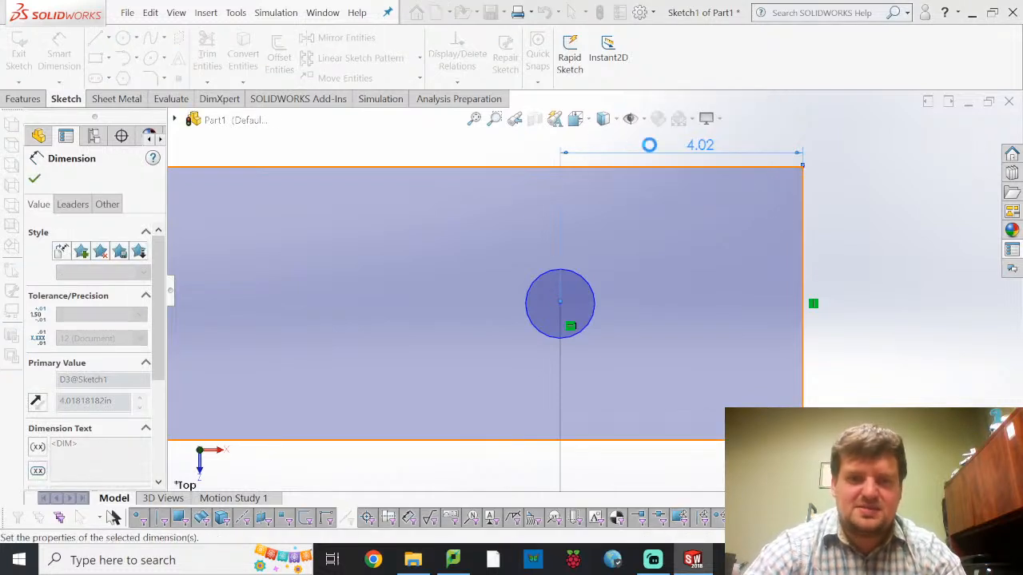
Dimension the left circle's diameter, set it to 0.5 in, and leave the Smart Dimension tool
scroll(520, 283, "down", 3)
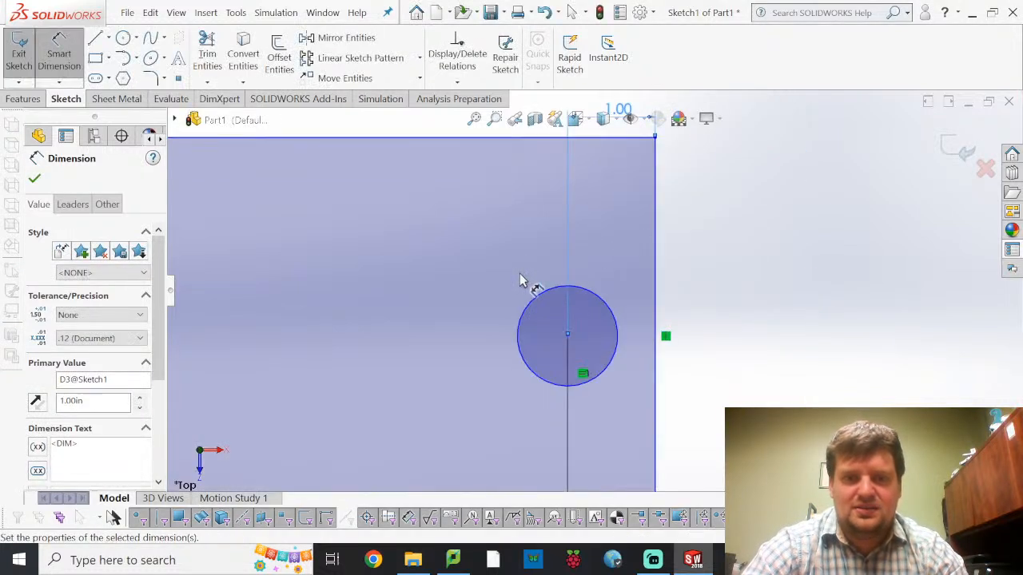
scroll(528, 278, "up", 8)
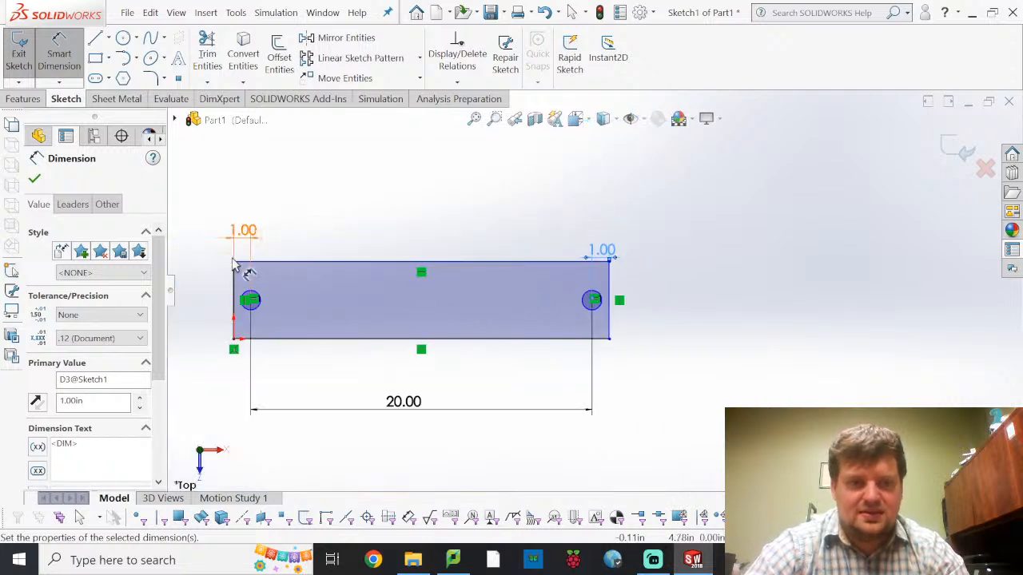
scroll(247, 290, "down", 2)
scroll(314, 293, "down", 1)
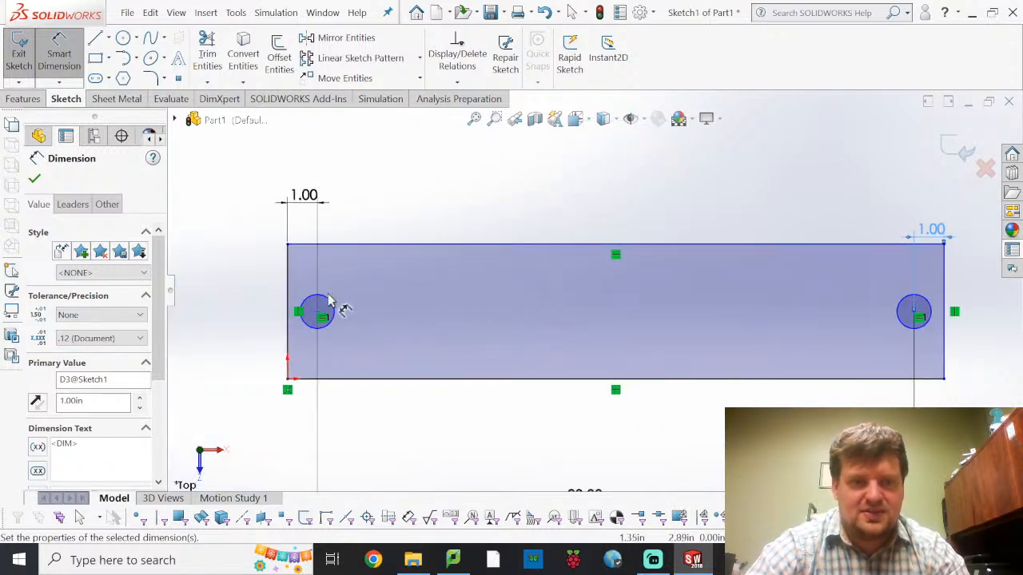
left_click(327, 303)
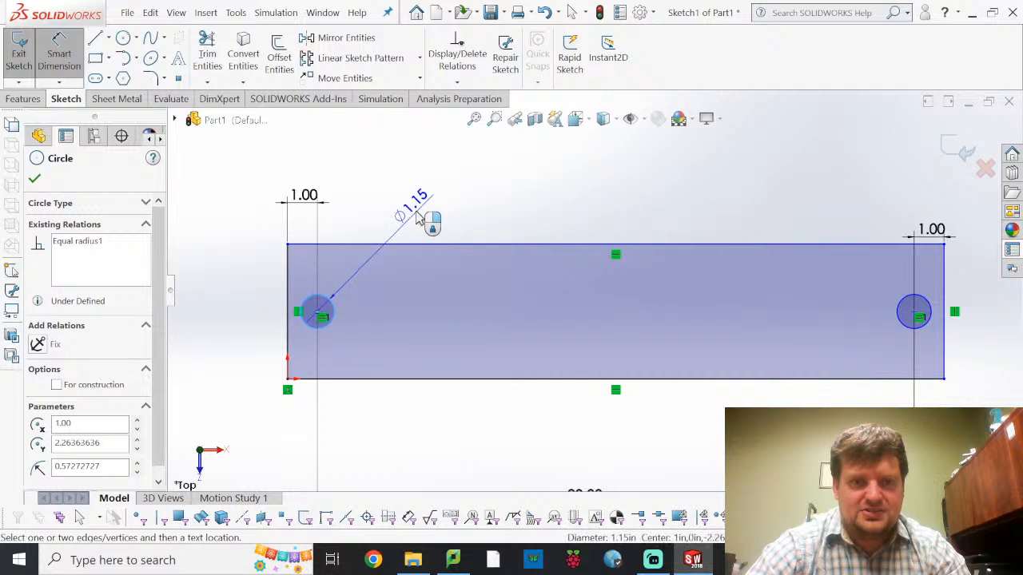
left_click(429, 206)
type("0.5")
key("Return")
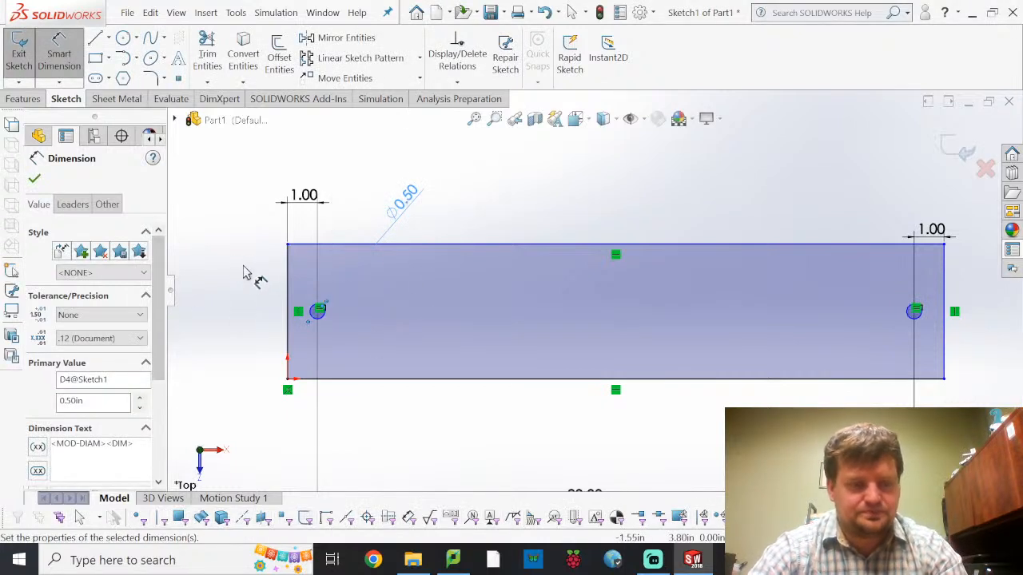
scroll(292, 333, "up", 1)
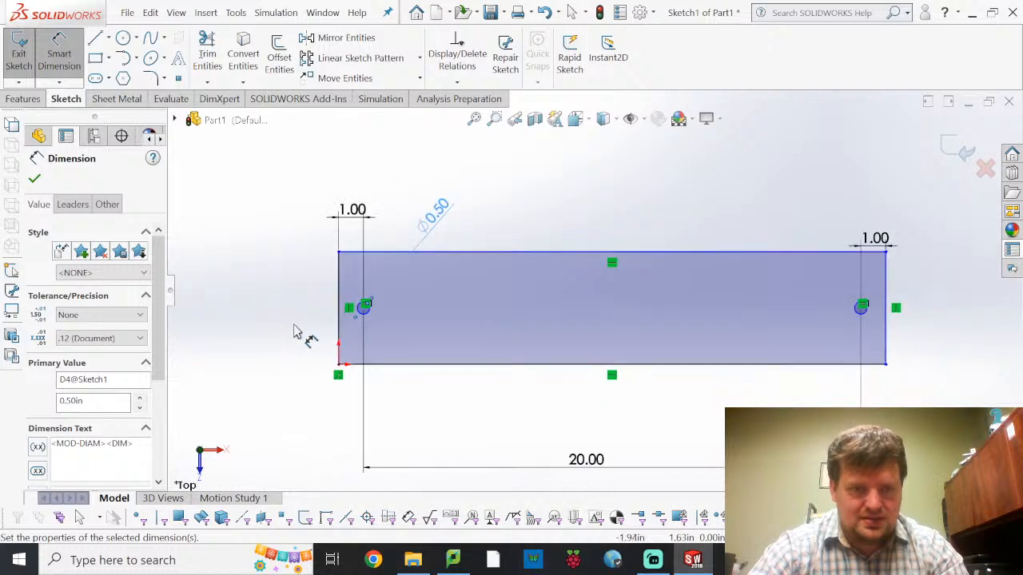
scroll(353, 304, "down", 5)
key("Escape")
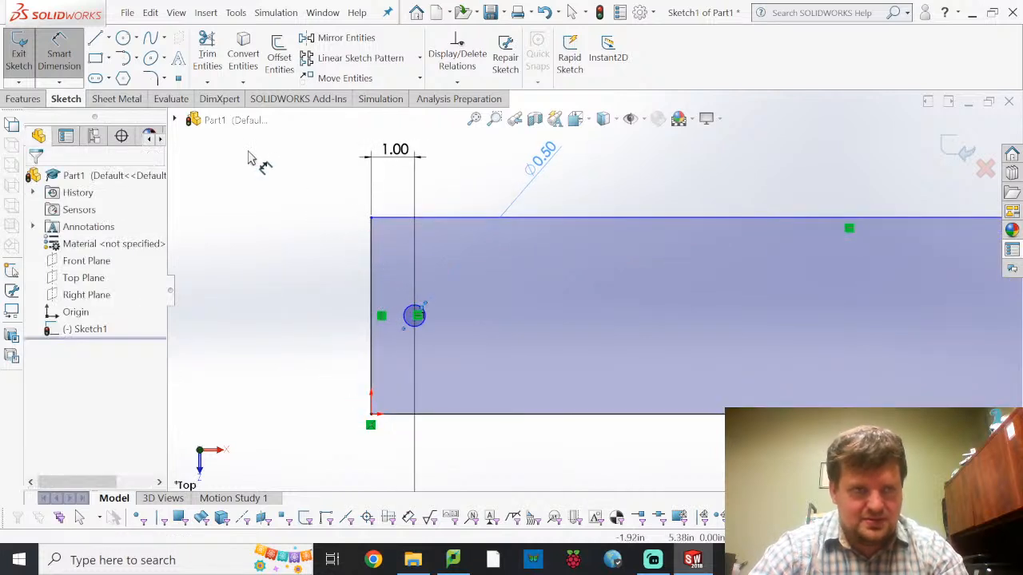
Draw a horizontal construction centerline from the midpoint of the rectangle's left edge to the midpoint of its right edge
left_click(110, 38)
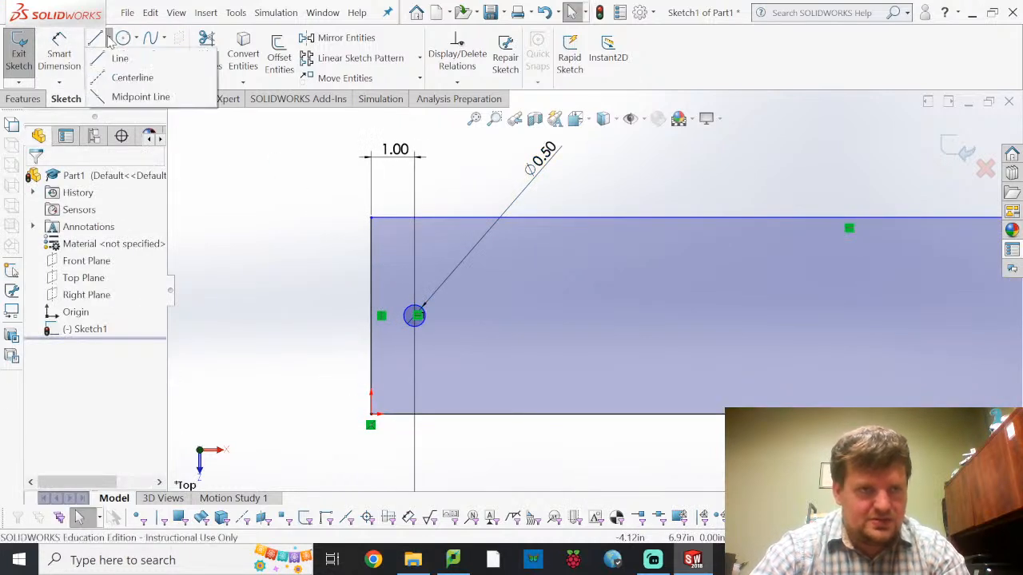
left_click(118, 78)
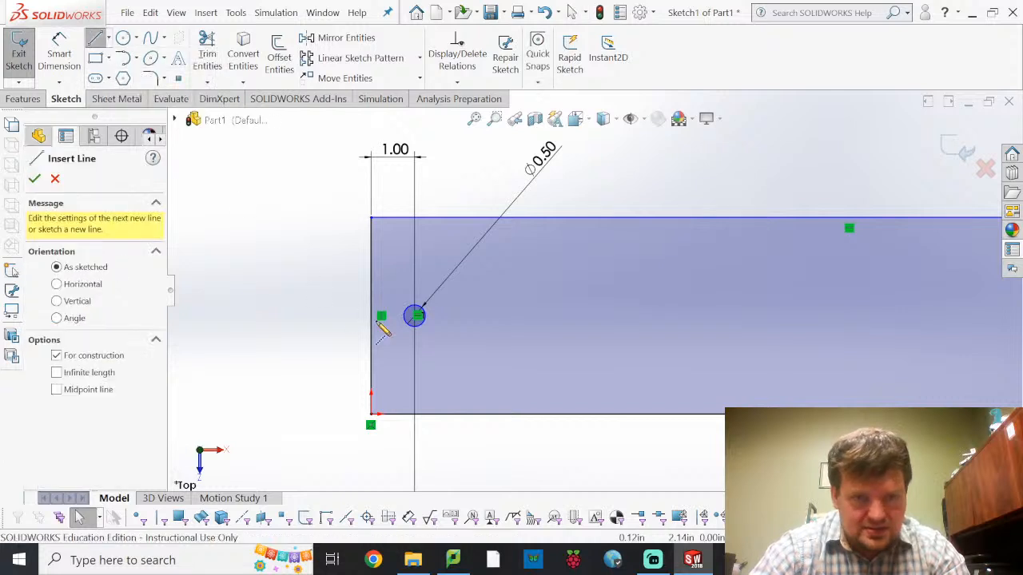
left_click(414, 316)
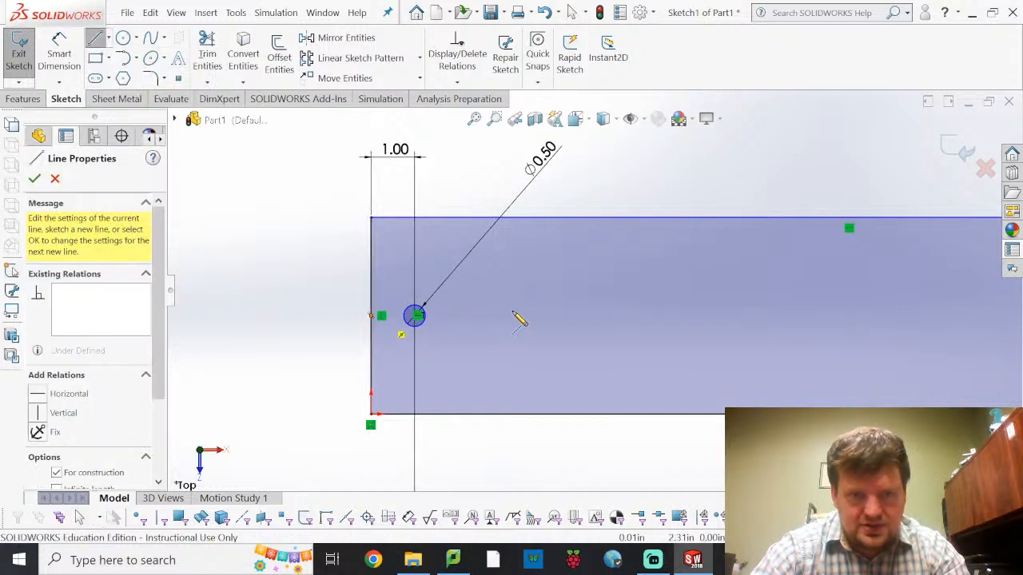
scroll(703, 326, "up", 5)
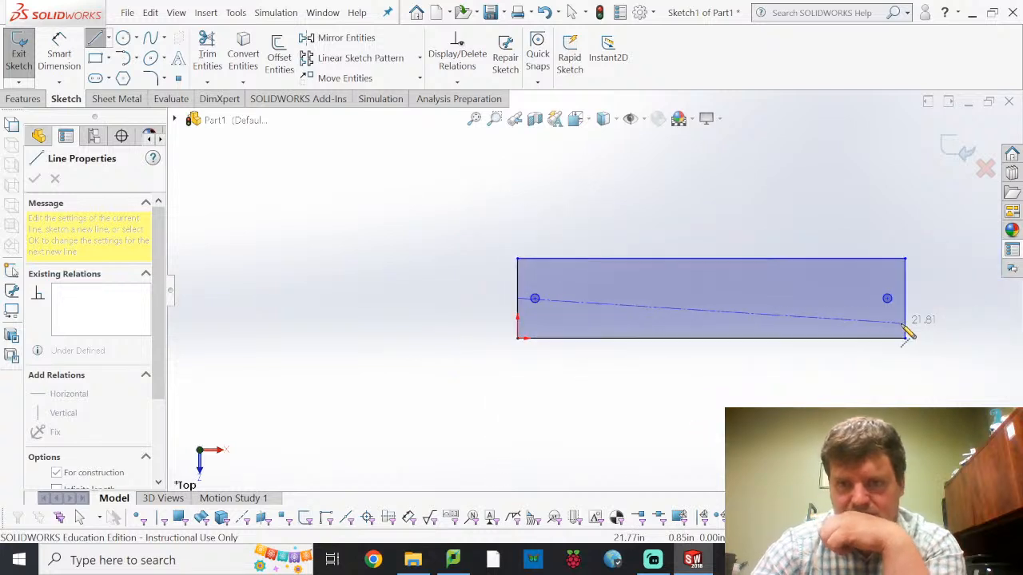
scroll(849, 300, "down", 5)
scroll(848, 300, "down", 2)
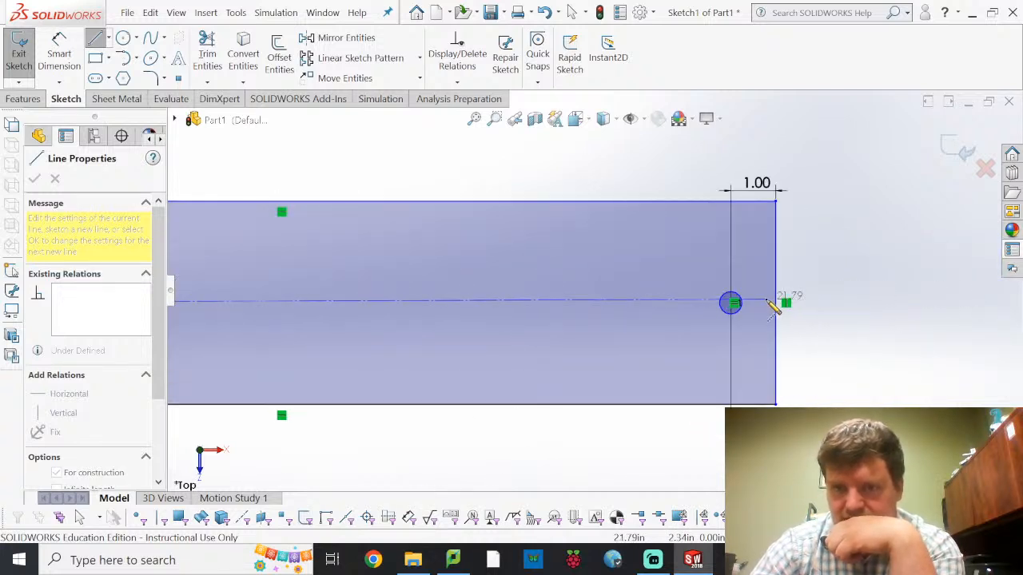
double_click(776, 303)
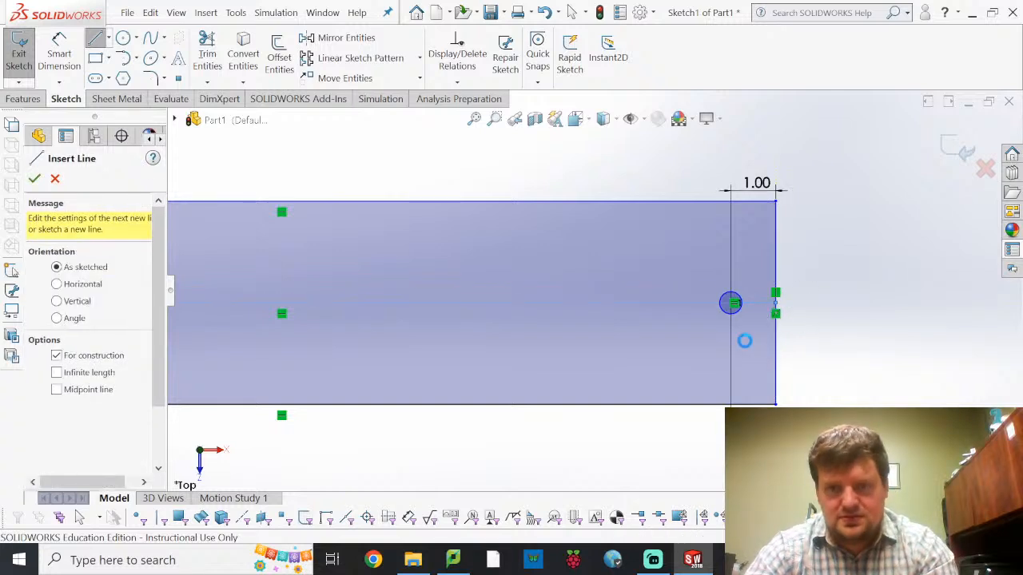
key("Escape")
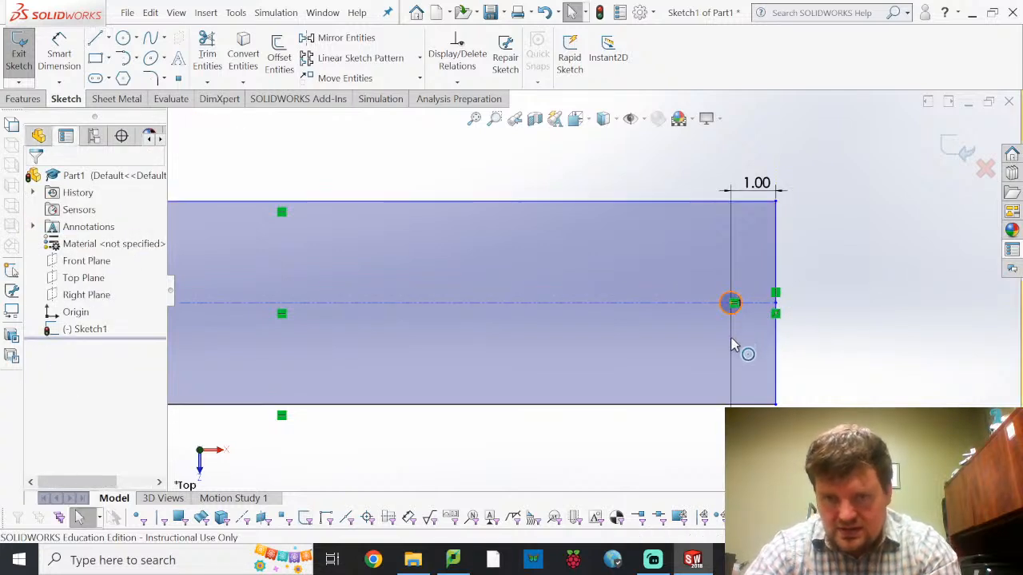
Examine the right circle's existing relations and its position relative to the construction centerline
left_click(732, 302)
left_click_drag(735, 350, 733, 324)
left_click(736, 315)
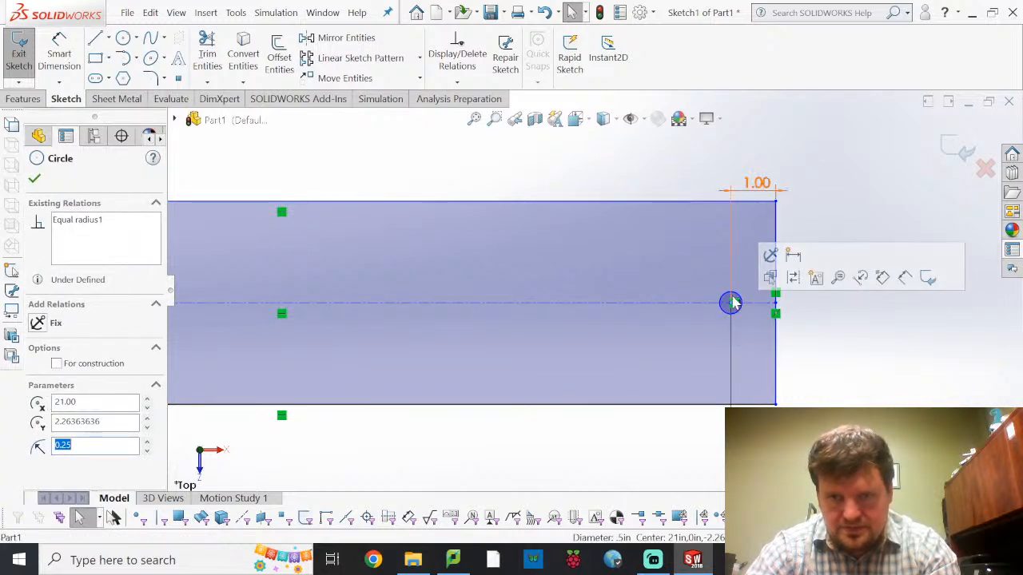
scroll(732, 303, "up", 3)
scroll(732, 303, "down", 1)
scroll(648, 297, "down", 5)
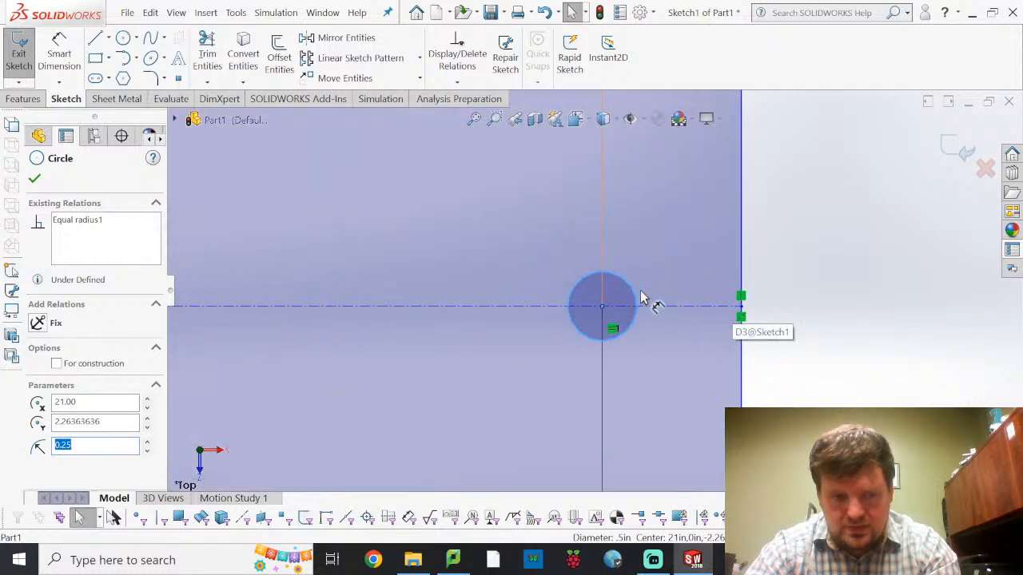
left_click(649, 291)
left_click(631, 293)
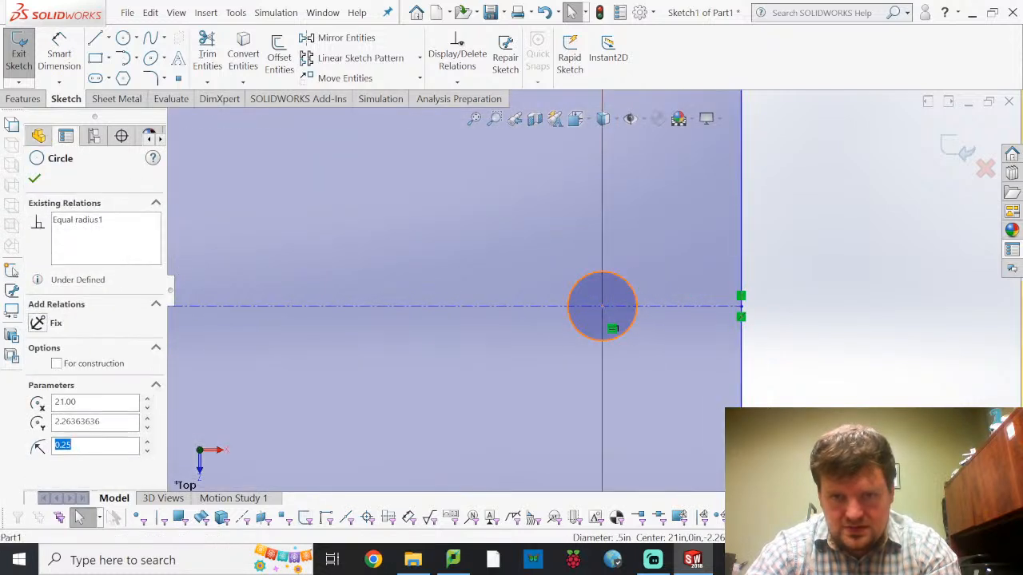
key("Escape")
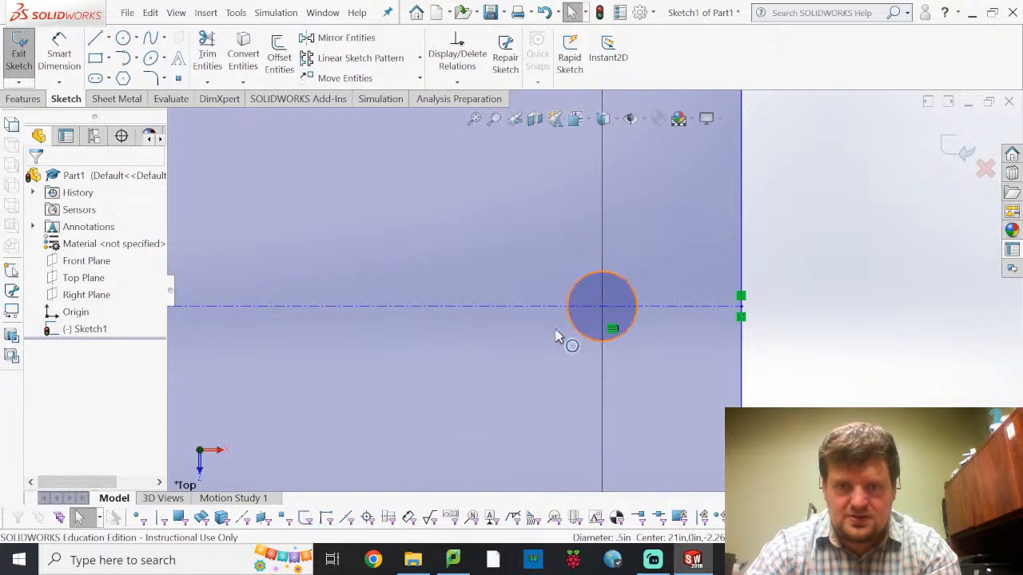
Dimension the rectangle's left edge, set its height to 2 in, and leave the Smart Dimension tool
scroll(579, 329, "up", 6)
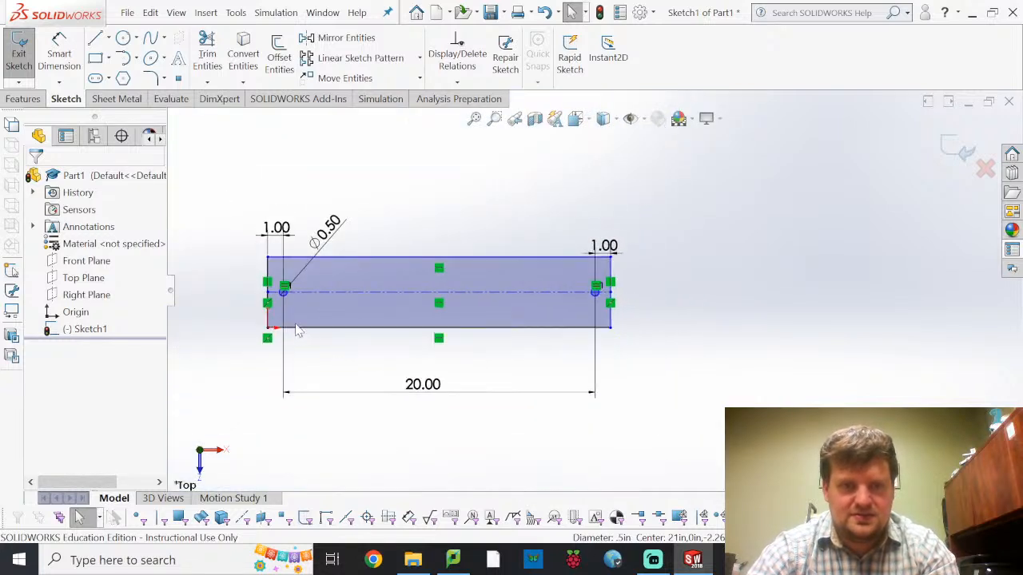
scroll(303, 336, "down", 1)
left_click(58, 61)
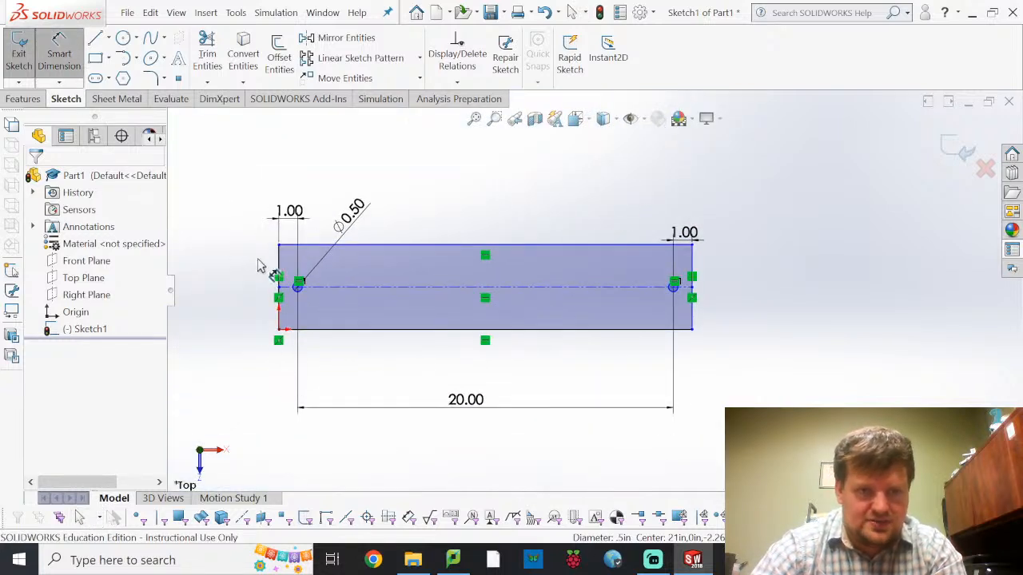
left_click(254, 272)
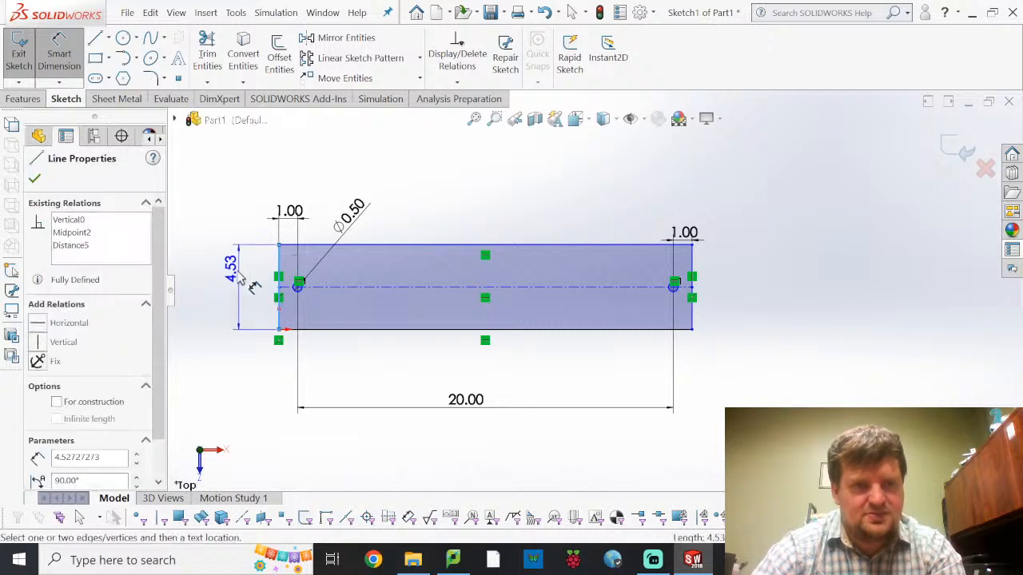
left_click(237, 296)
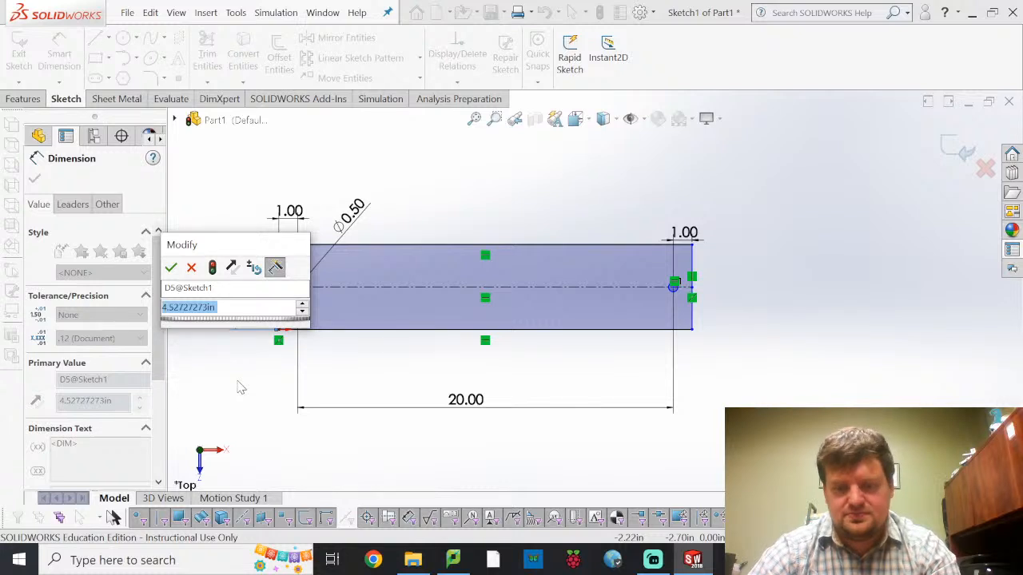
type("2")
key("Return")
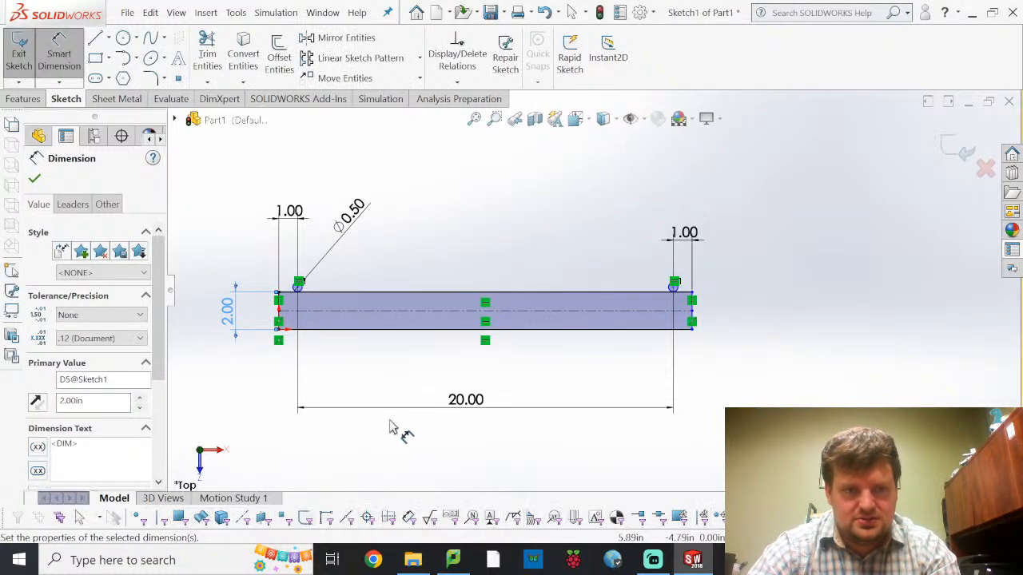
left_click(335, 398)
key("Escape")
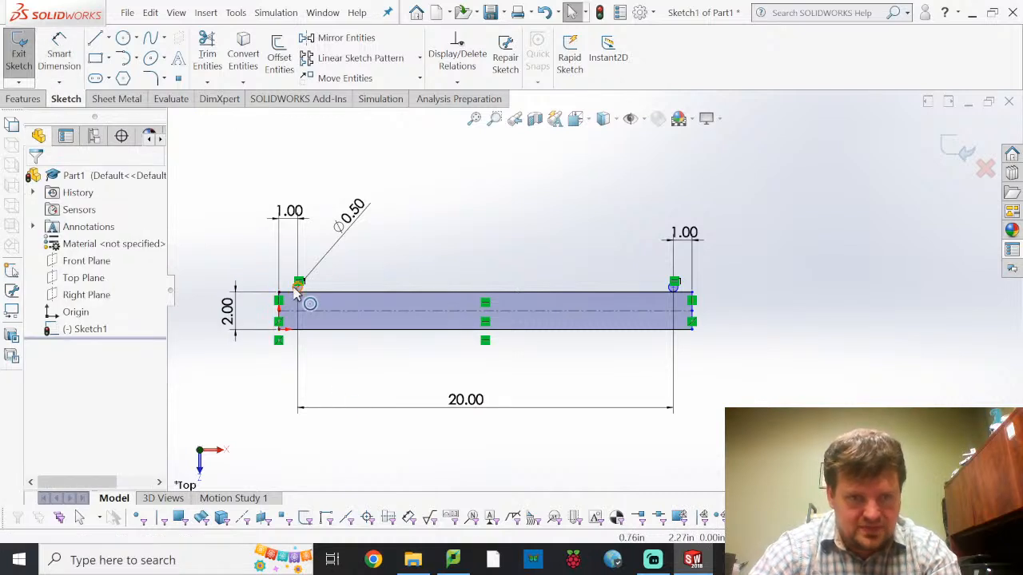
Make the left circle's centre coincident with the construction centerline and accept the relation
scroll(312, 302, "down", 8)
scroll(463, 288, "down", 4)
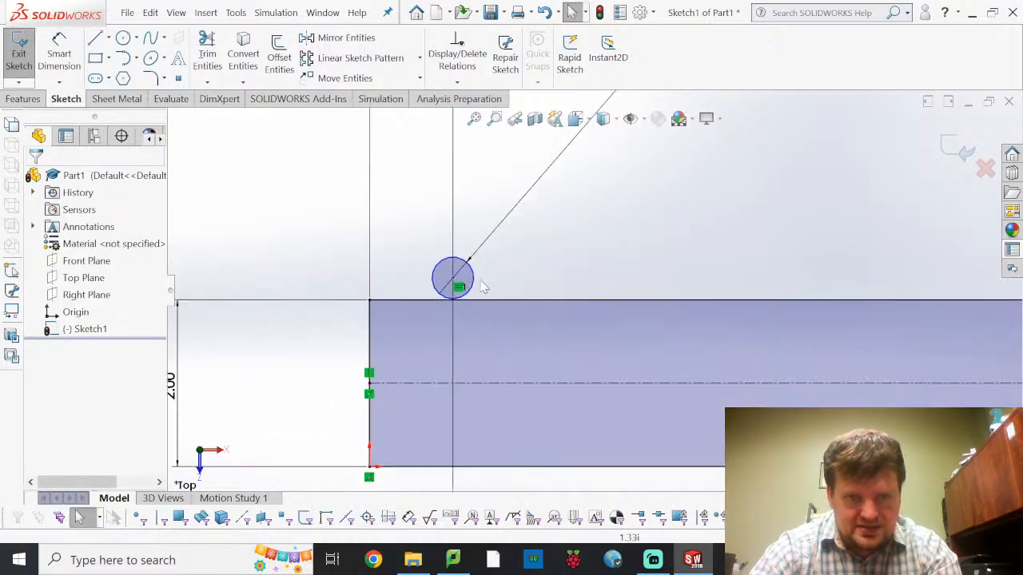
left_click(463, 279)
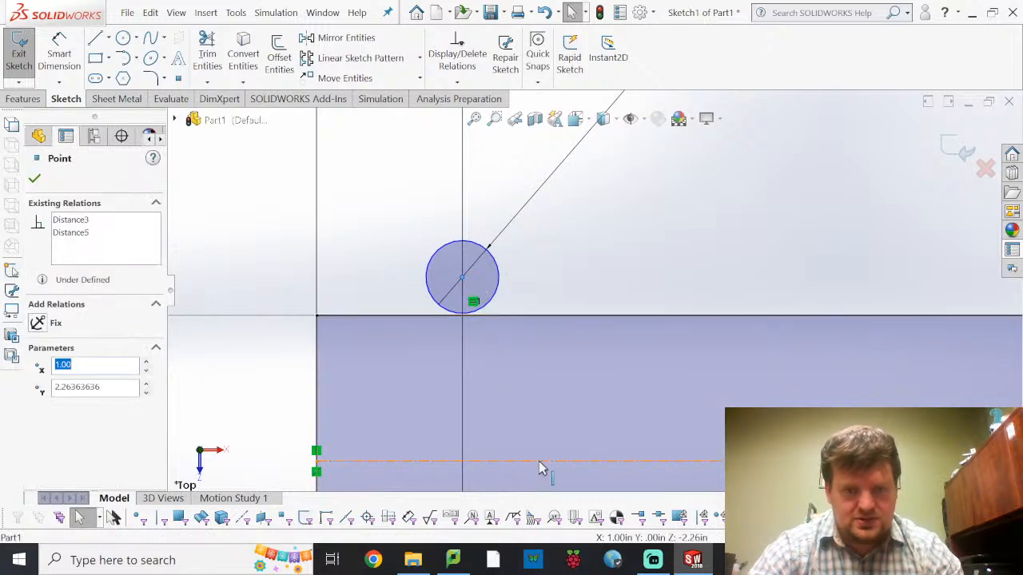
left_click(511, 462, "ctrl")
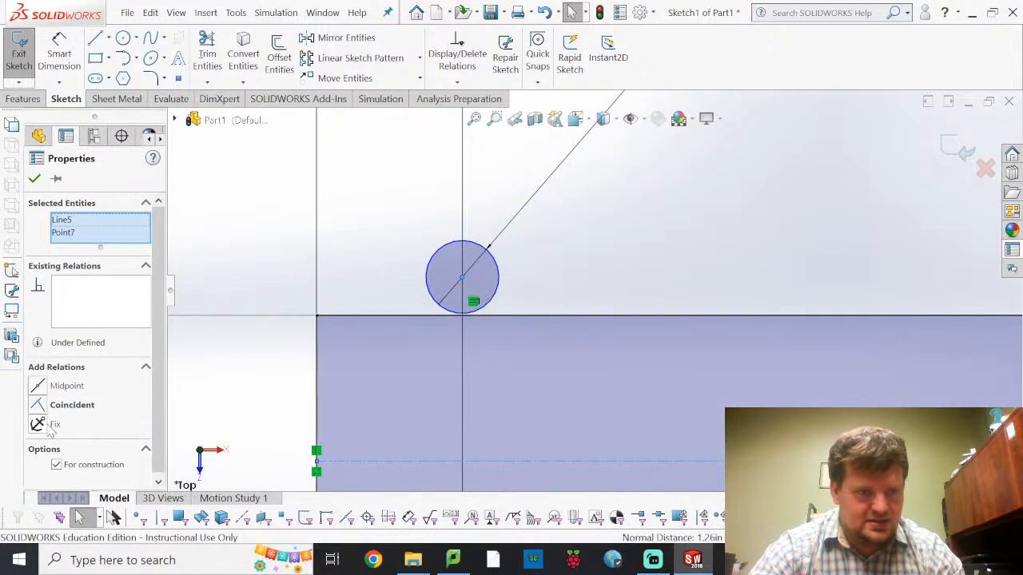
left_click(45, 409)
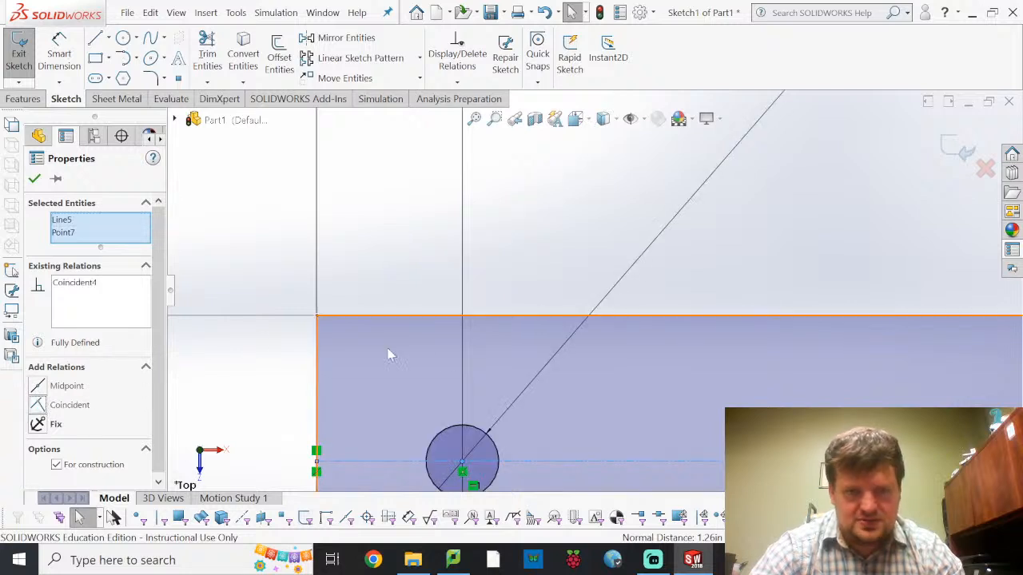
left_click(34, 178)
Return the sketch to the Top view and examine the bar's right end and the circle there
scroll(836, 292, "up", 4)
mouse_move(868, 292)
middle_mouse_down()
mouse_move(525, 290)
mouse_move(134, 461)
middle_mouse_up()
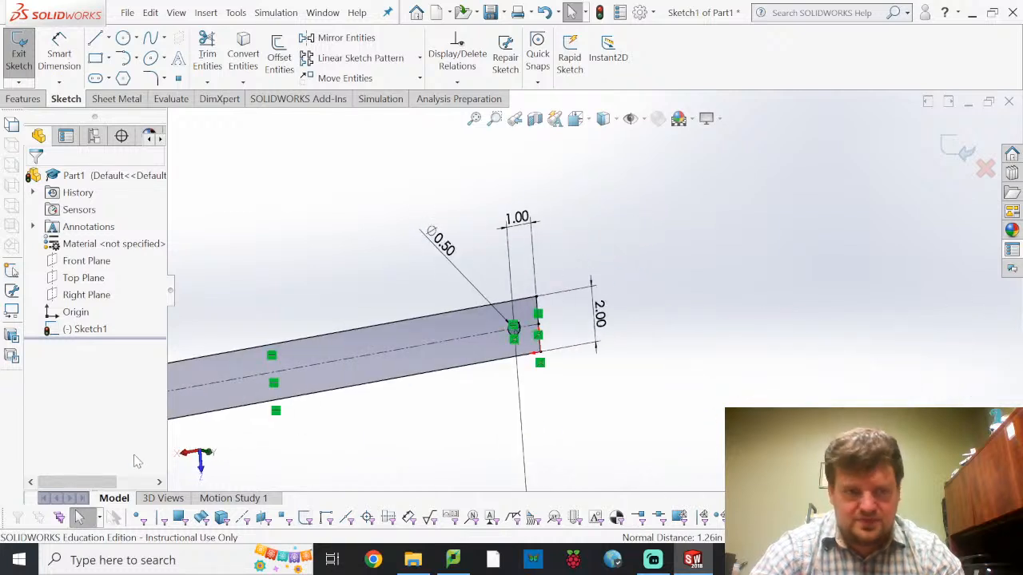
left_click(200, 452)
mouse_move(646, 365)
middle_mouse_down("shift")
mouse_move(717, 336)
mouse_move(632, 347)
mouse_move(669, 351)
middle_mouse_up("shift")
mouse_move(826, 381)
middle_mouse_down("ctrl")
mouse_move(573, 376)
mouse_move(493, 359)
middle_mouse_up("ctrl")
middle_click_drag(693, 326, 652, 340, "ctrl")
scroll(653, 336, "down", 10)
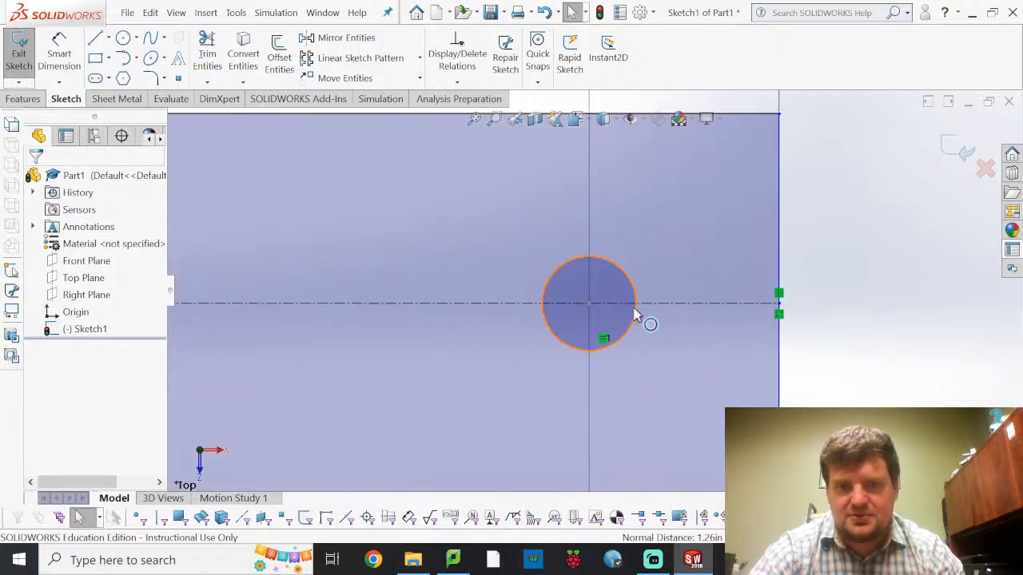
scroll(651, 312, "up", 10)
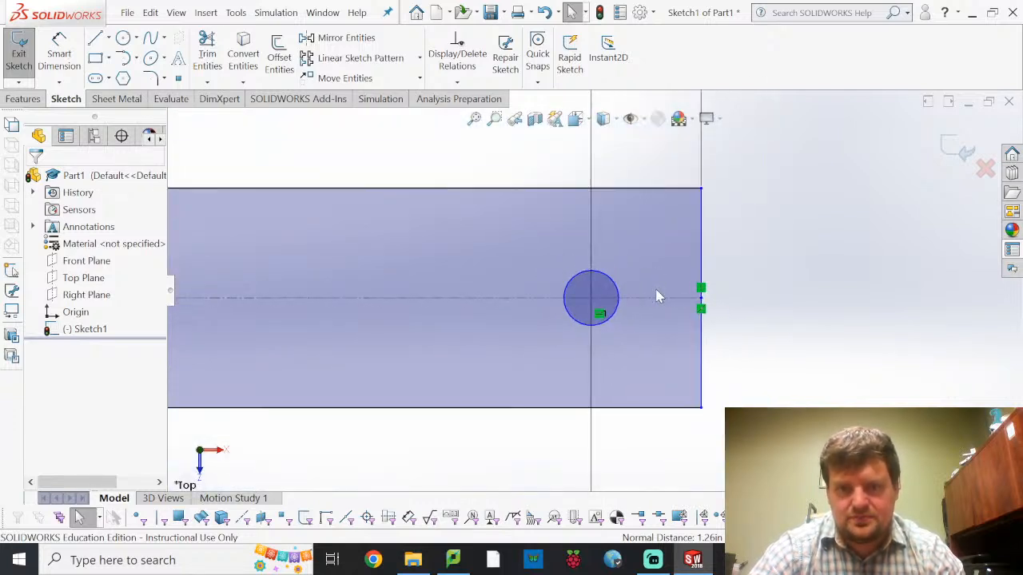
scroll(651, 317, "up", 2)
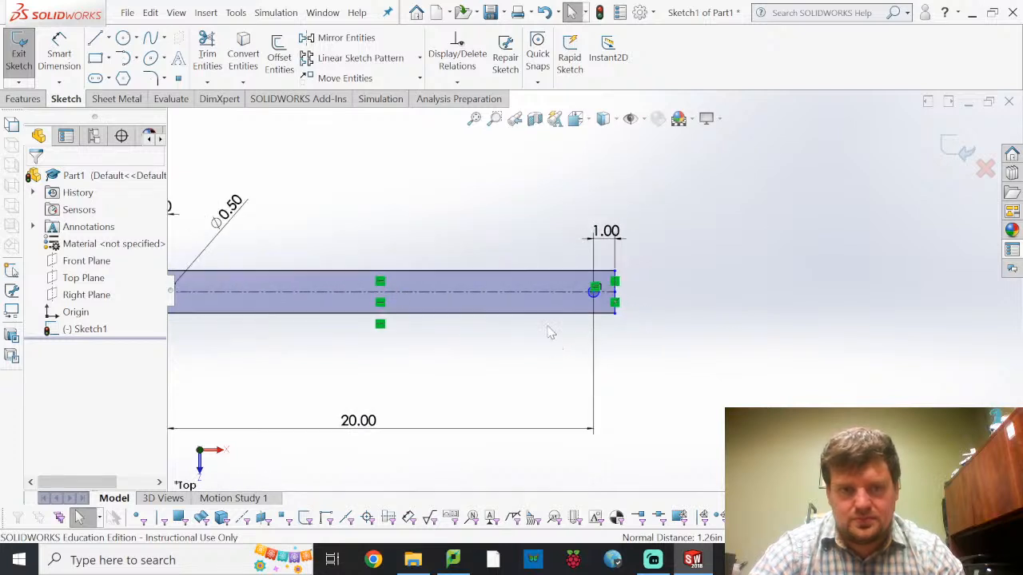
scroll(591, 290, "down", 6)
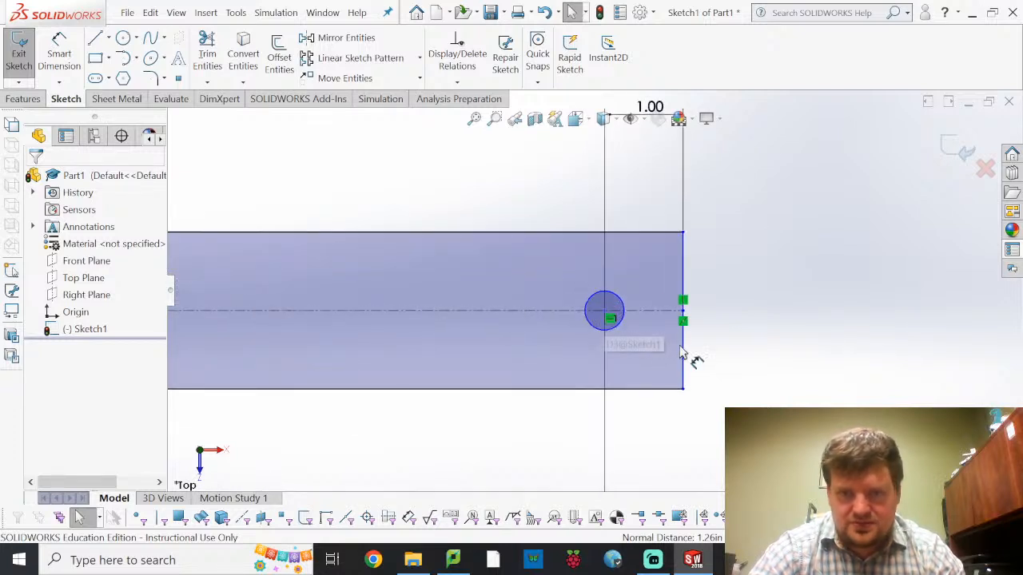
Pull the rectangle's right edge and lower right corner to test whether that end of the sketch can still move
left_click(719, 334)
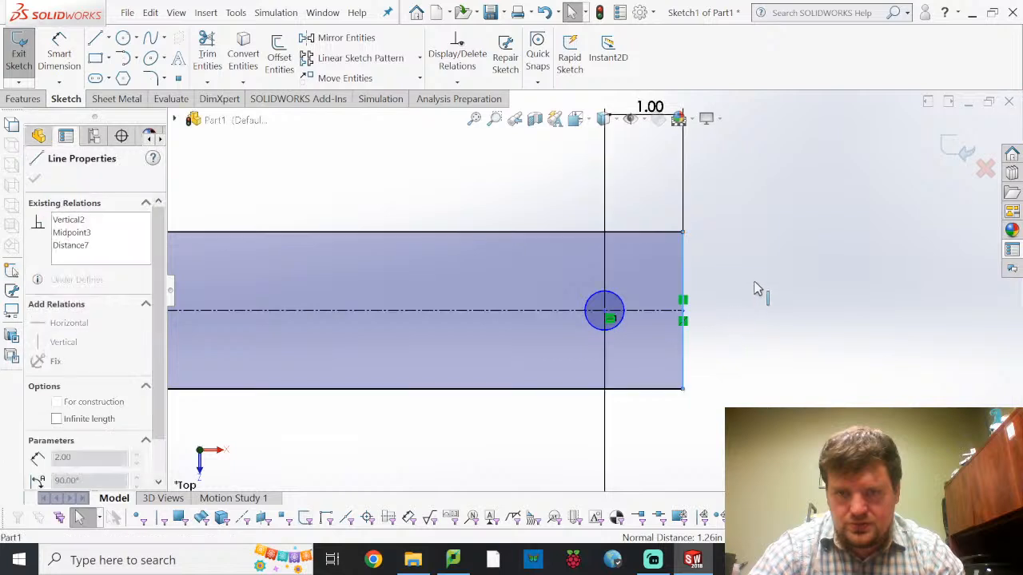
left_click(716, 296)
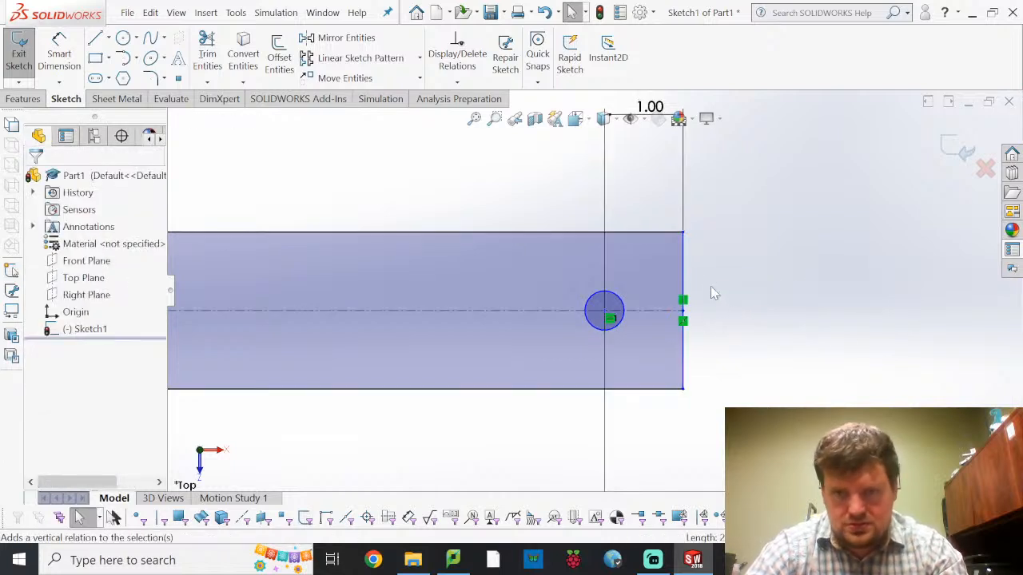
left_click(723, 332)
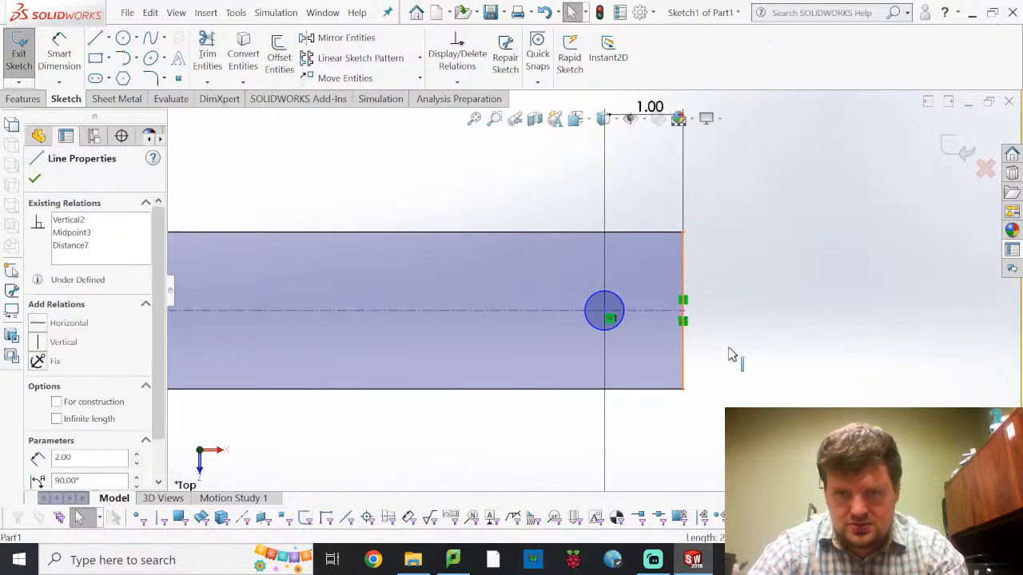
left_click(713, 290)
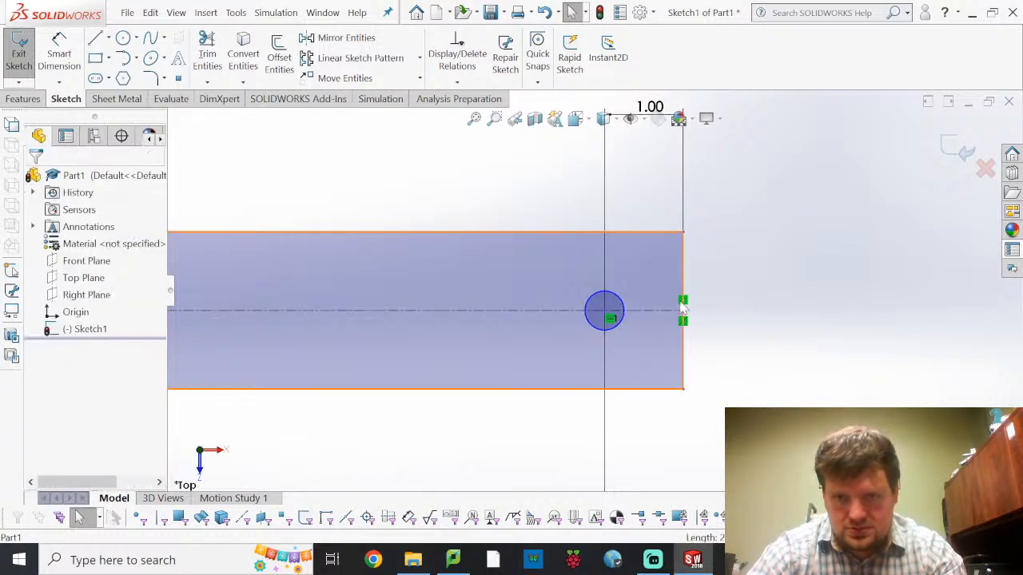
left_click(685, 390)
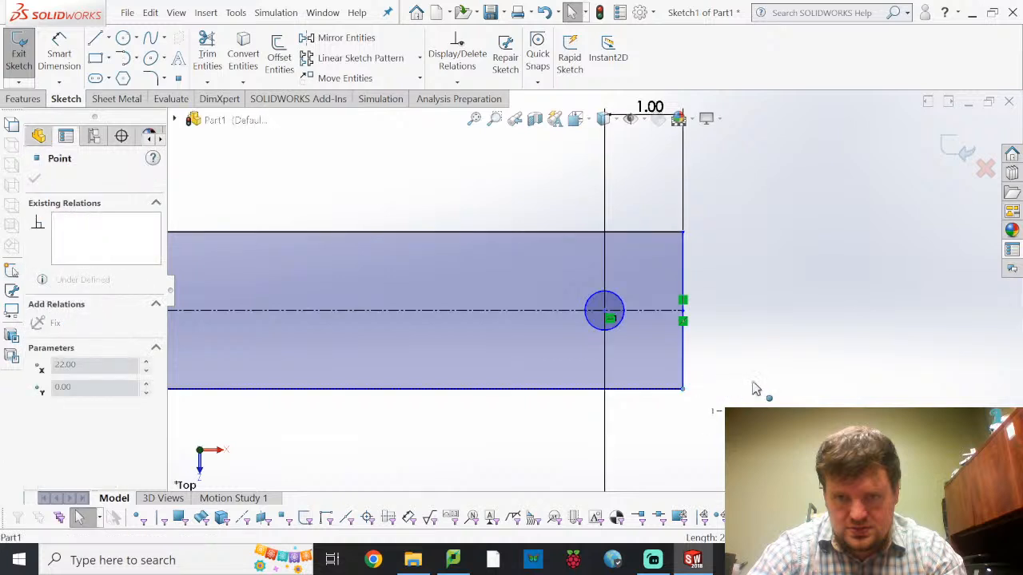
left_click_drag(685, 389, 663, 372)
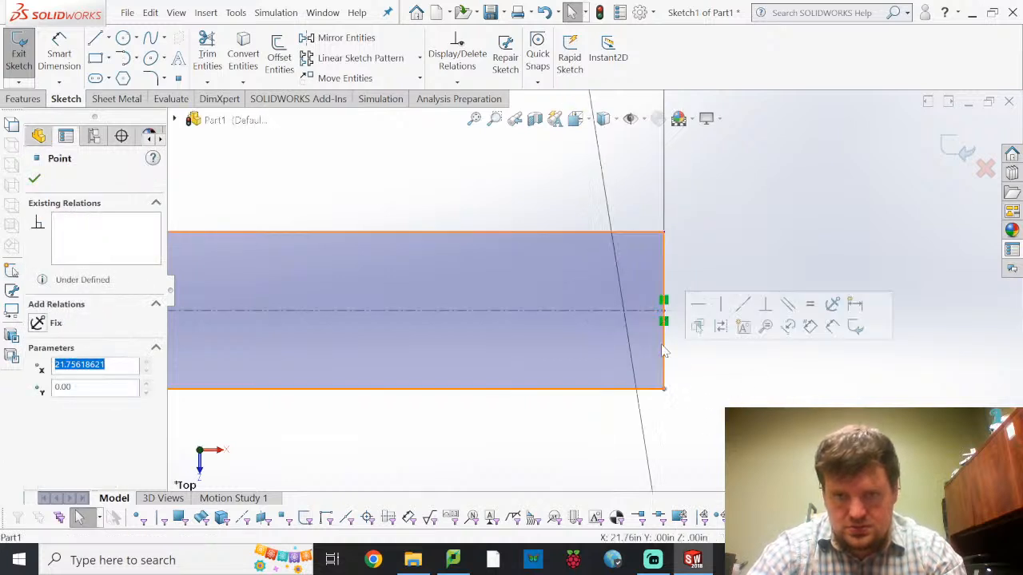
Make the right circle's centre coincident with the construction centerline and clear the selection
scroll(718, 268, "up", 5)
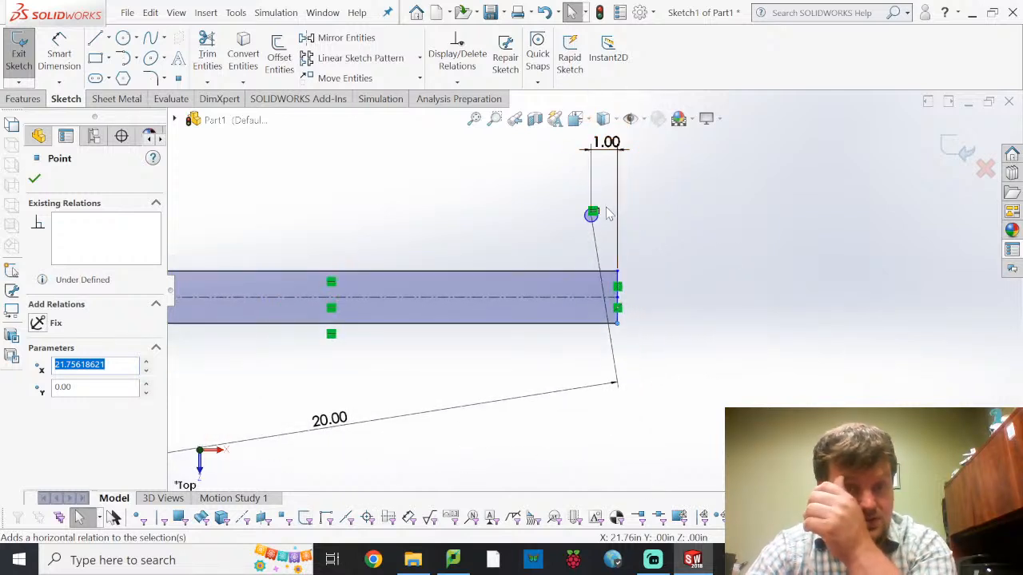
scroll(591, 225, "up", 2)
scroll(603, 239, "down", 8)
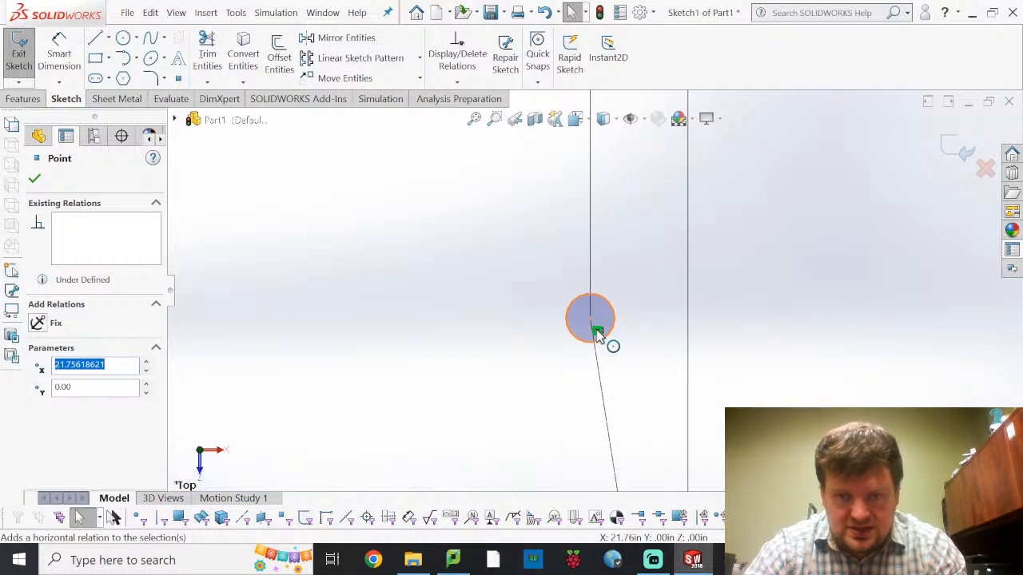
left_click(589, 314)
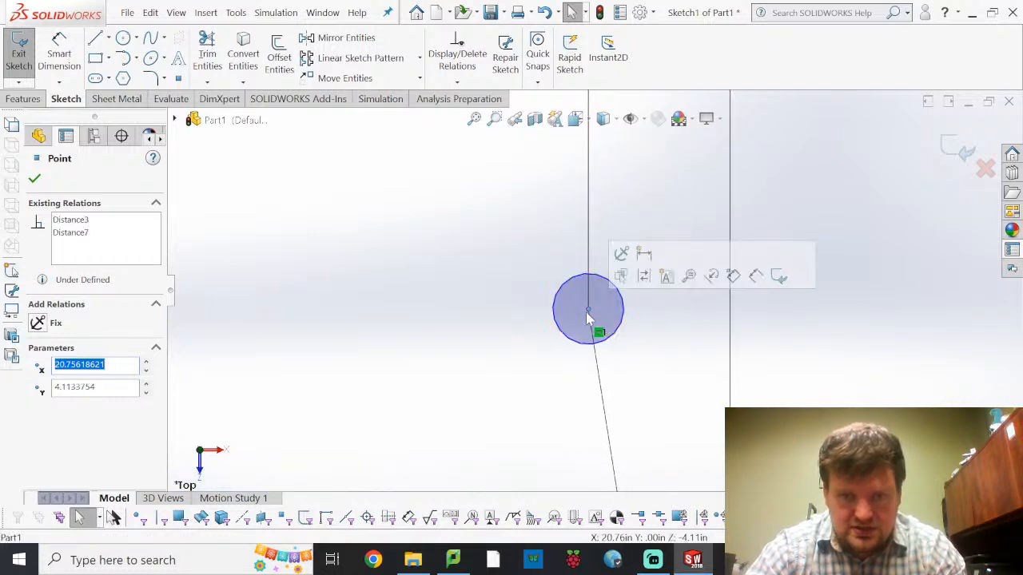
scroll(577, 359, "up", 3)
scroll(565, 411, "down", 3)
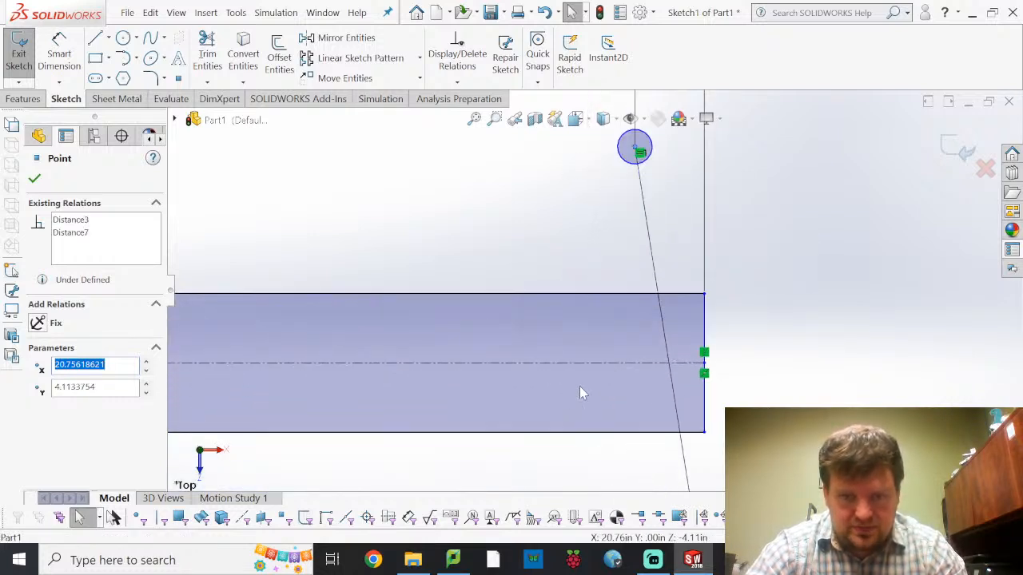
left_click(604, 355)
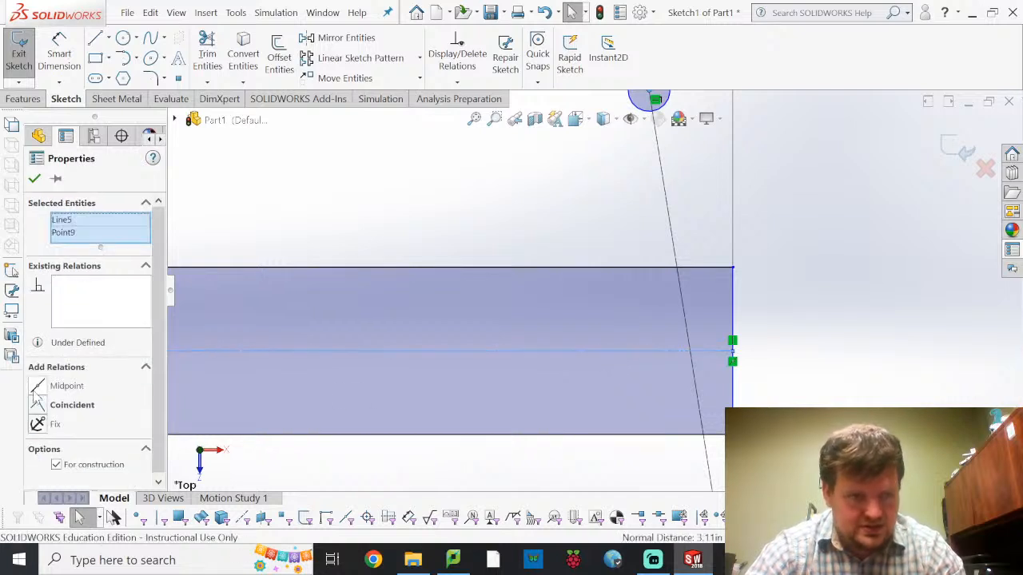
left_click(38, 405)
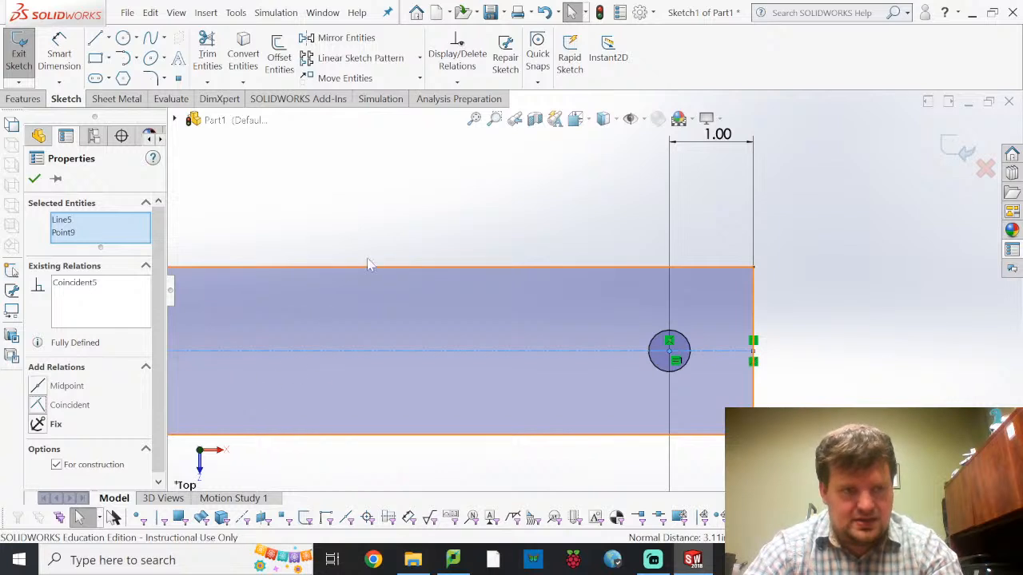
left_click(433, 215)
Finish the bar sketch and extrude its profile as a blind boss 0.25 in thick
scroll(609, 263, "down", 2)
scroll(609, 264, "up", 2)
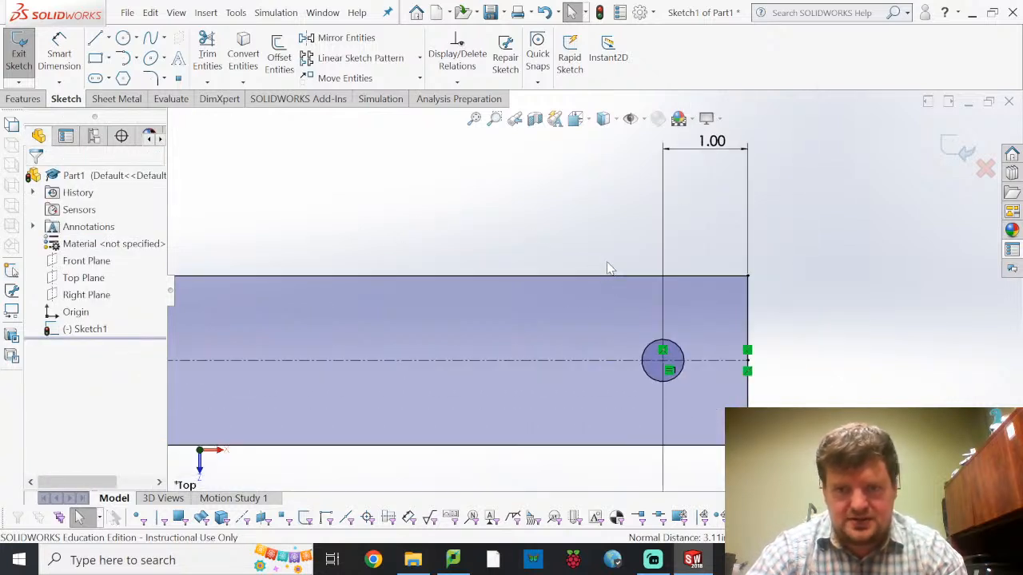
scroll(608, 270, "up", 5)
scroll(383, 280, "down", 3)
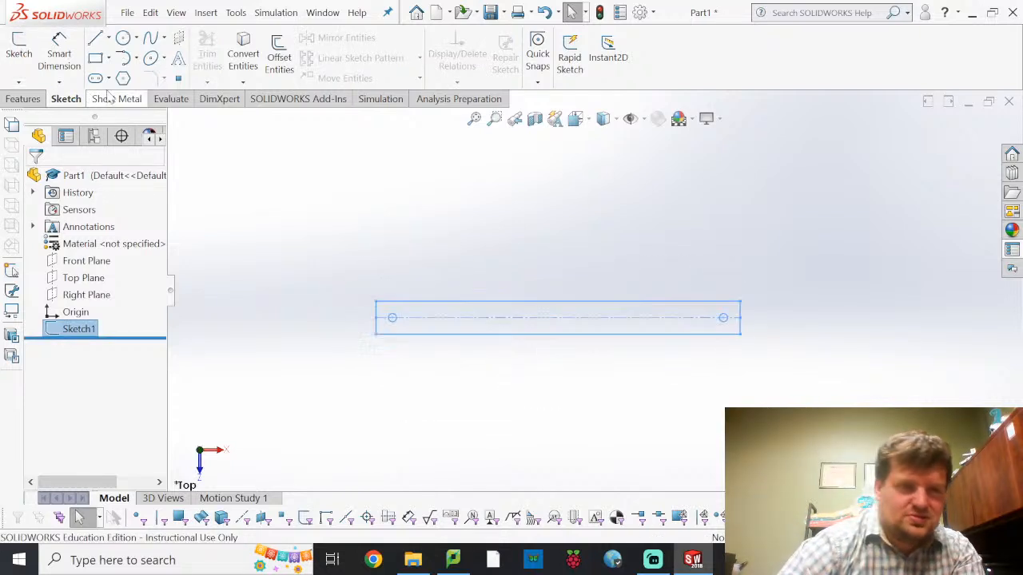
left_click(31, 98)
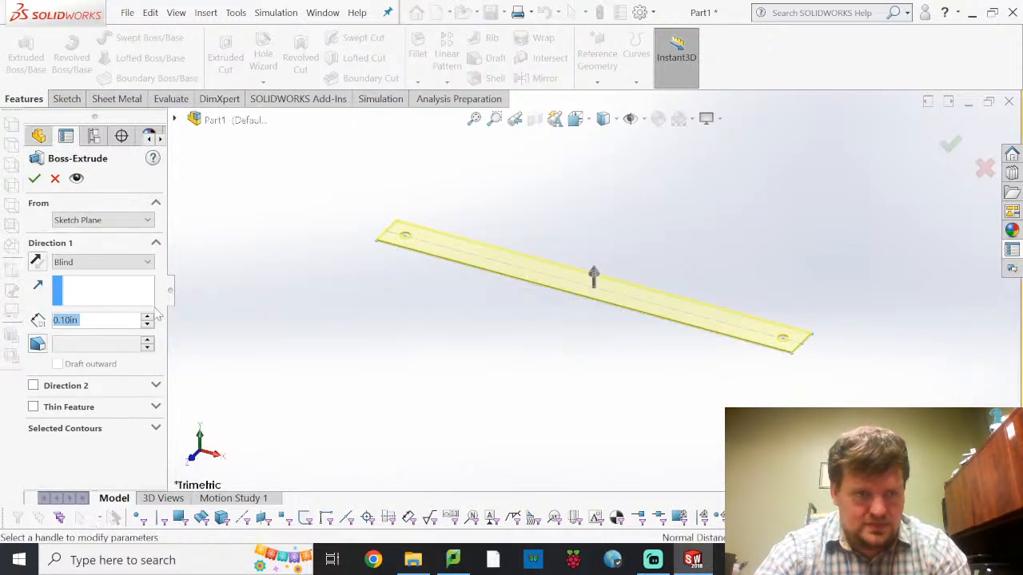
type("0.25")
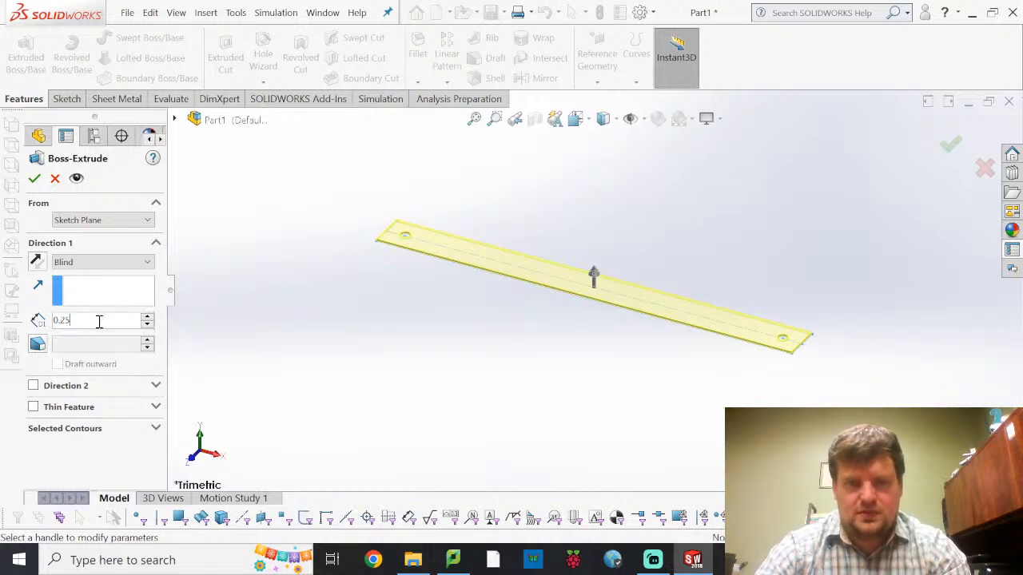
key("Return")
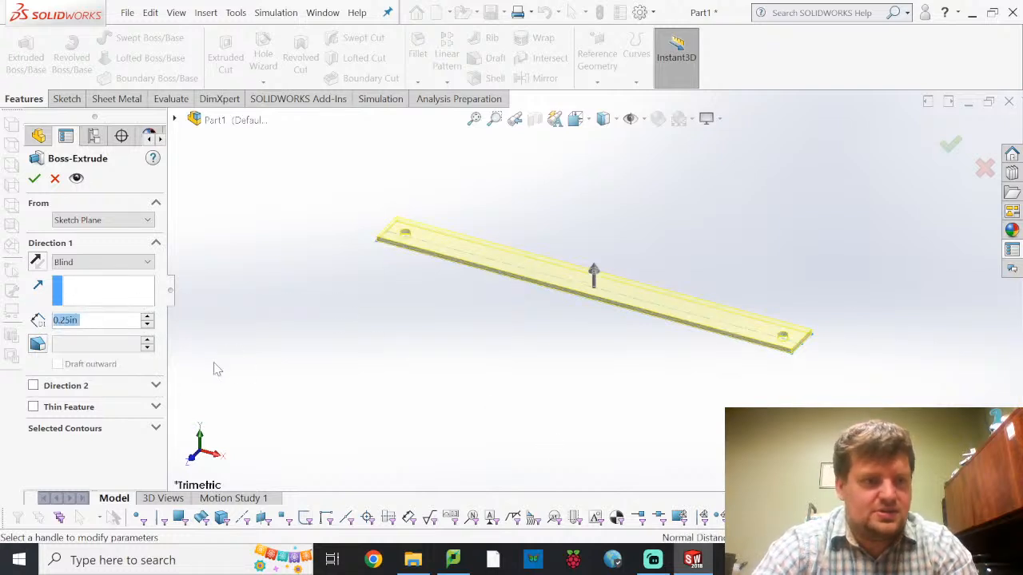
left_click(34, 179)
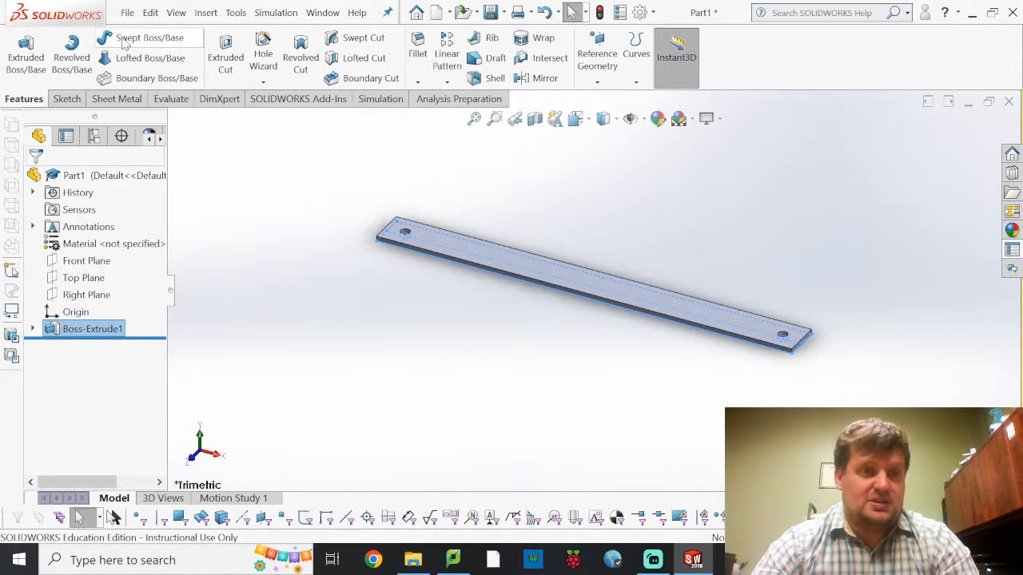
Save the part as Ground in the fourbar folder inside 2022 Fall, EGR 302, SolidWorks
left_click(126, 14)
left_click(182, 203)
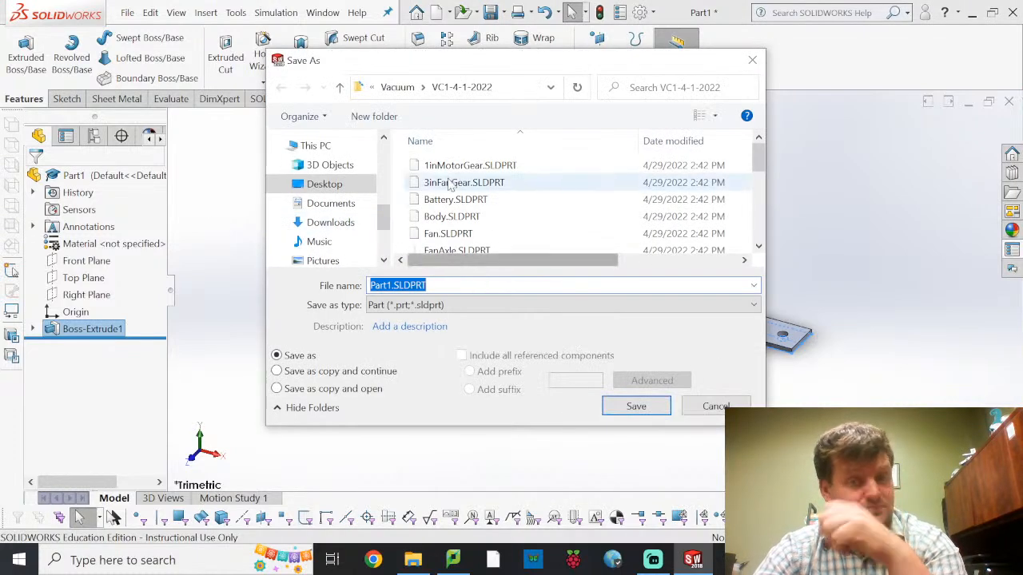
left_click(398, 89)
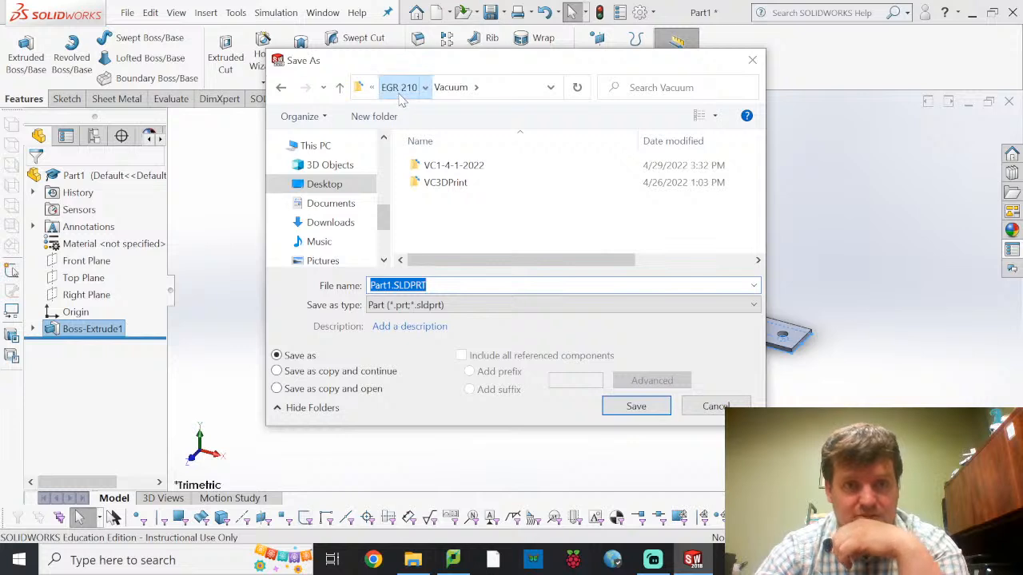
left_click(400, 88)
left_click(401, 88)
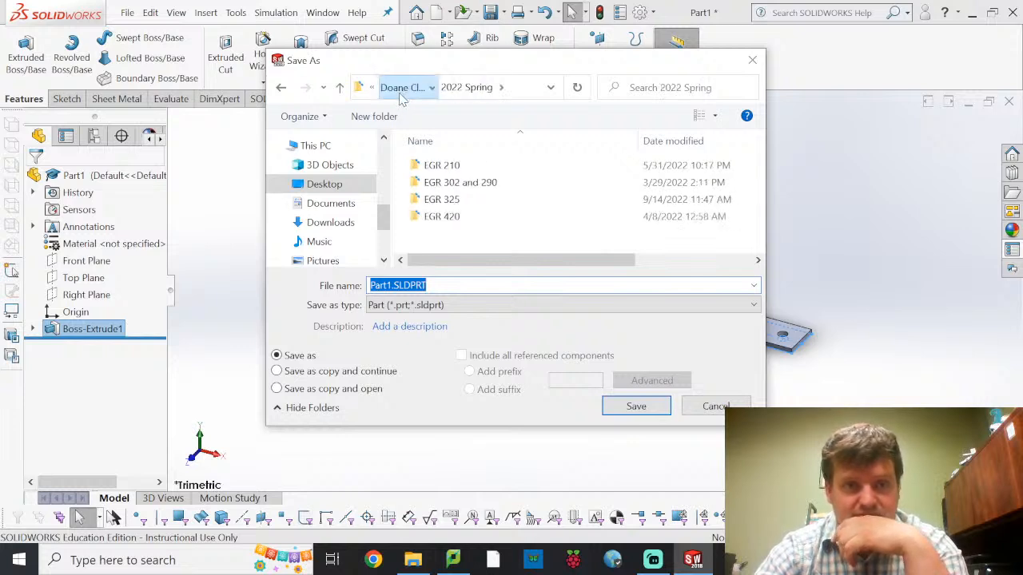
left_click(401, 88)
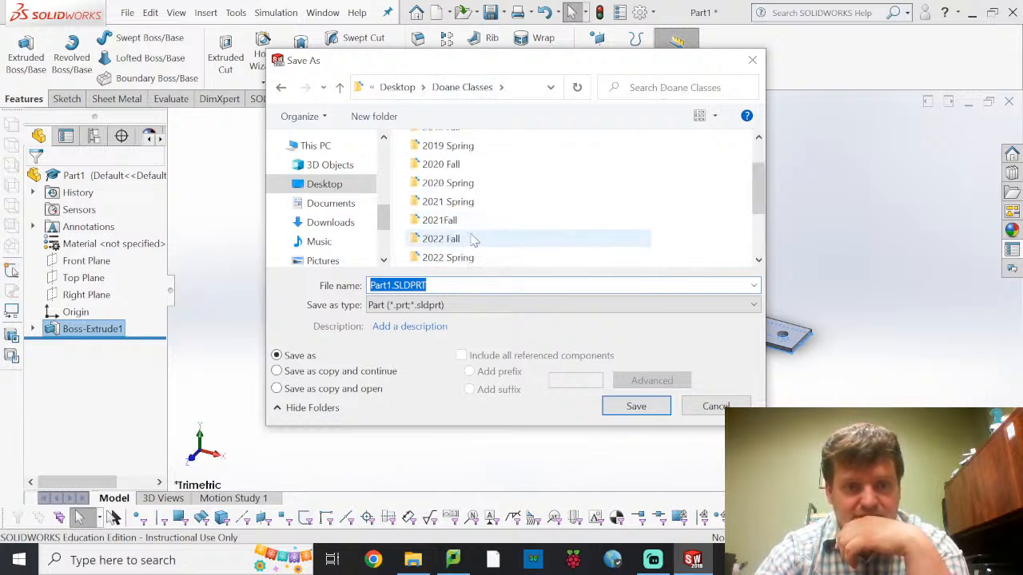
double_click(448, 239)
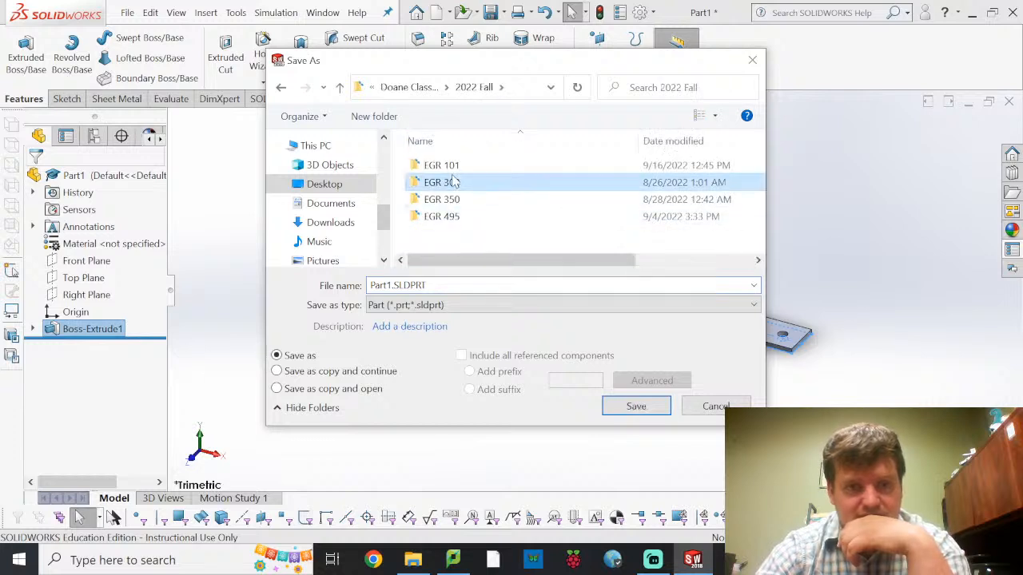
double_click(453, 182)
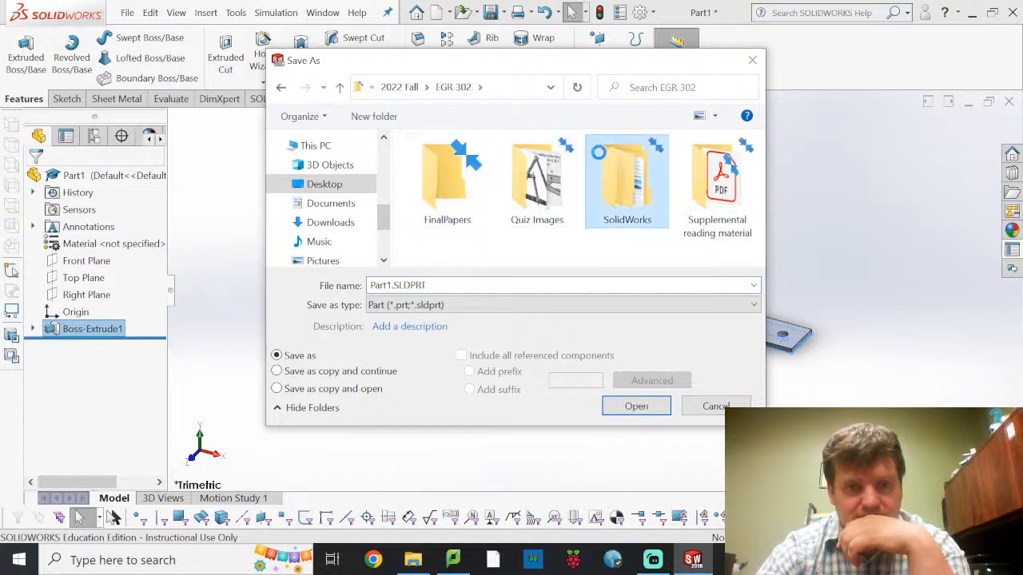
double_click(598, 152)
double_click(468, 164)
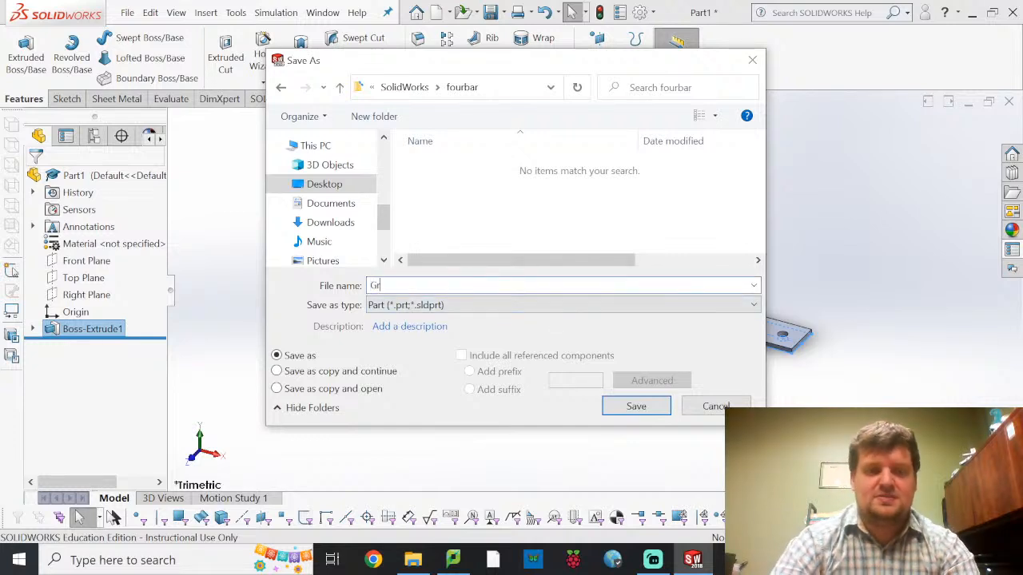
key("Return")
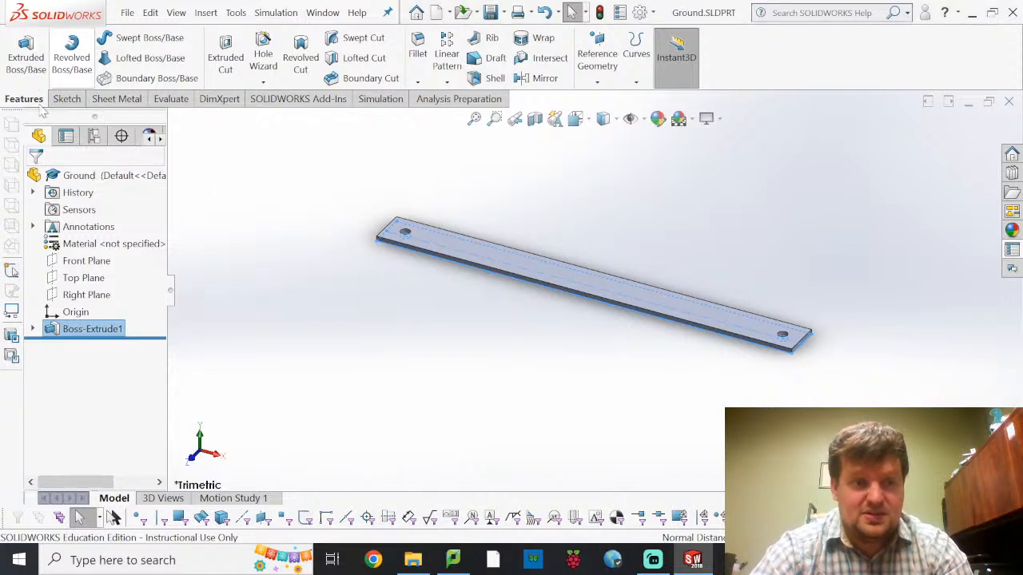
Edit the extrusion's sketch to set the hole-to-hole distance to 6 in, then exit the sketch to rebuild the bar
left_click(33, 329)
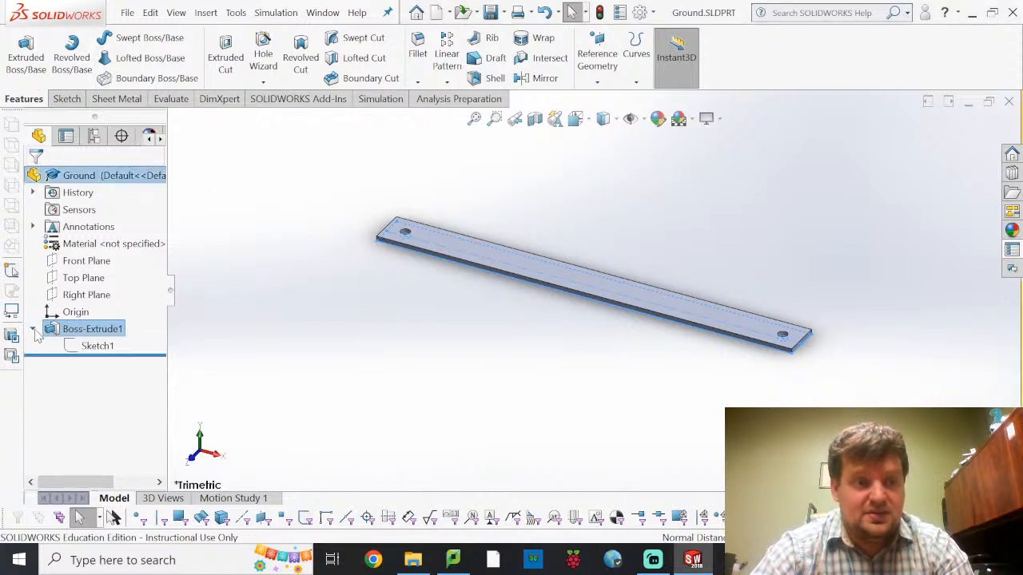
left_click(80, 345)
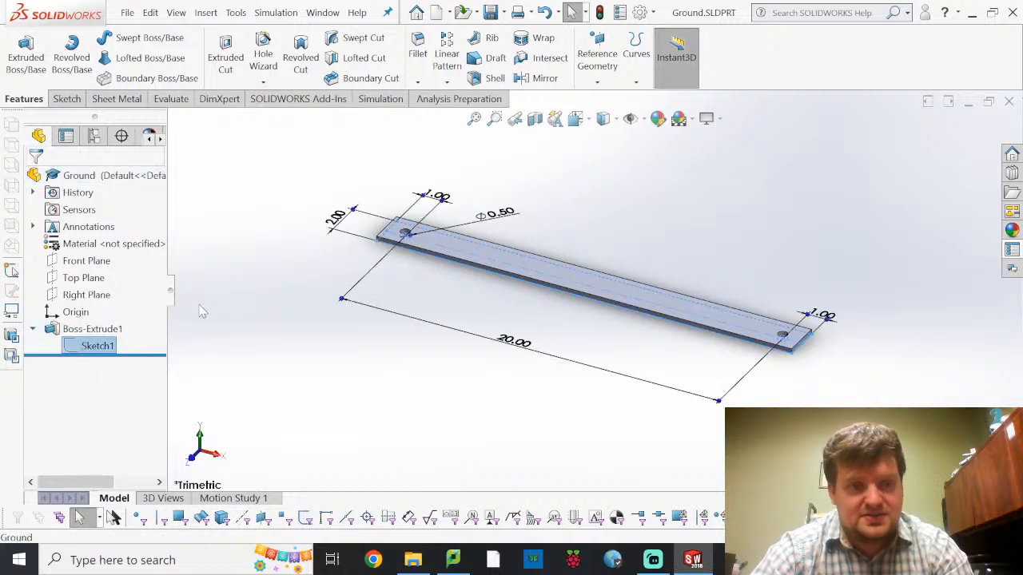
left_click(84, 343)
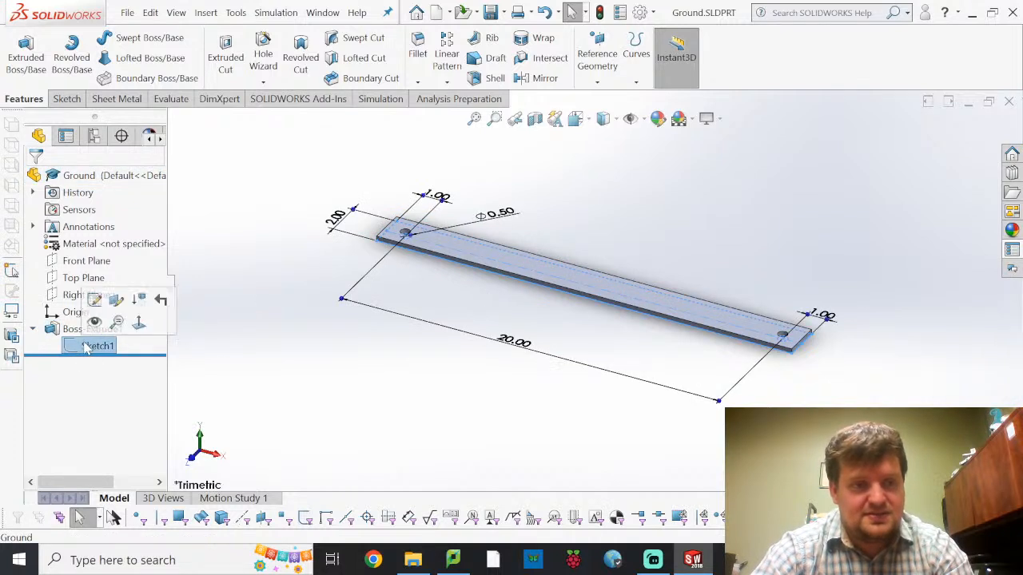
left_click(94, 300)
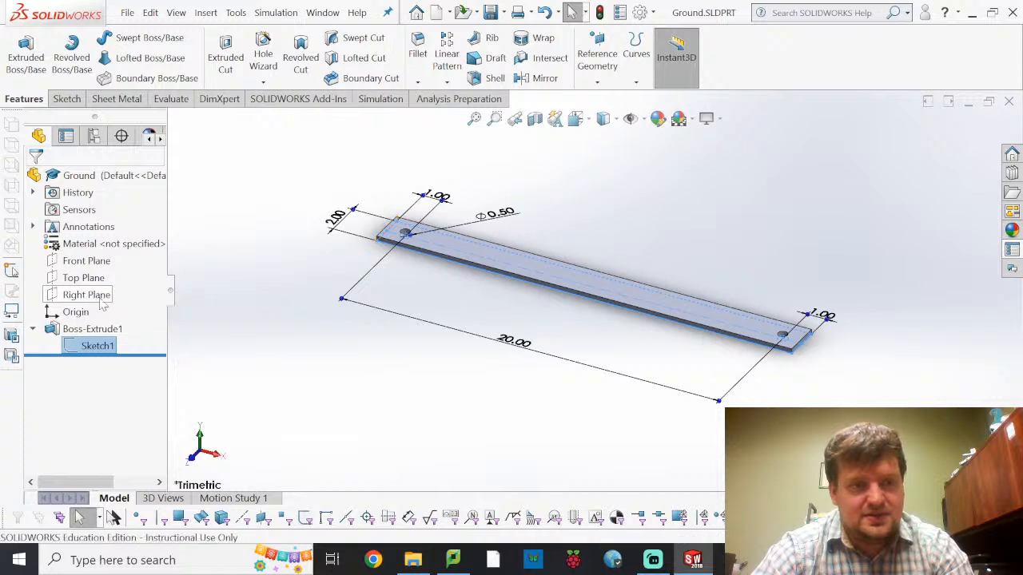
left_click(517, 352)
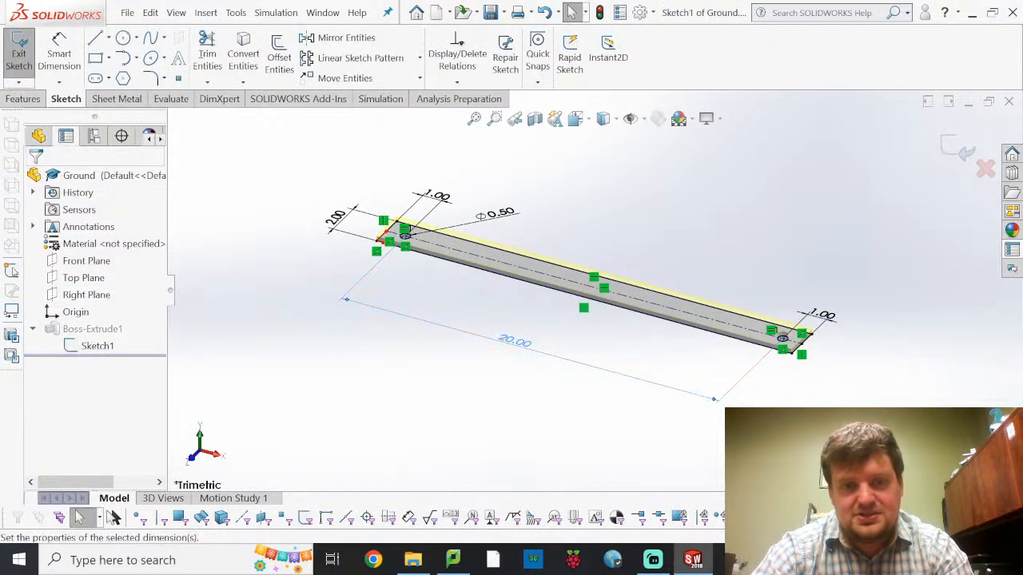
double_click(518, 345)
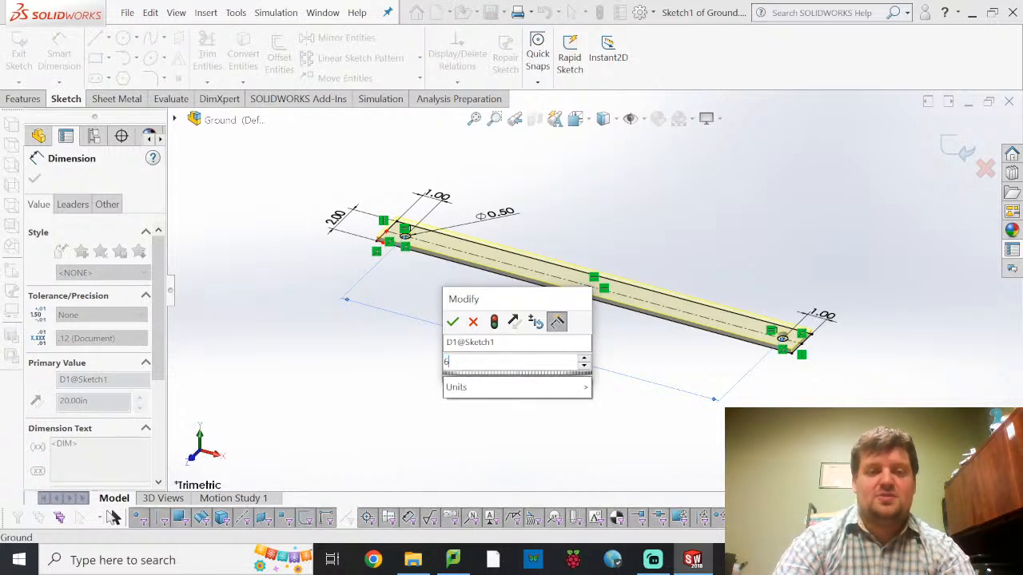
key("Return")
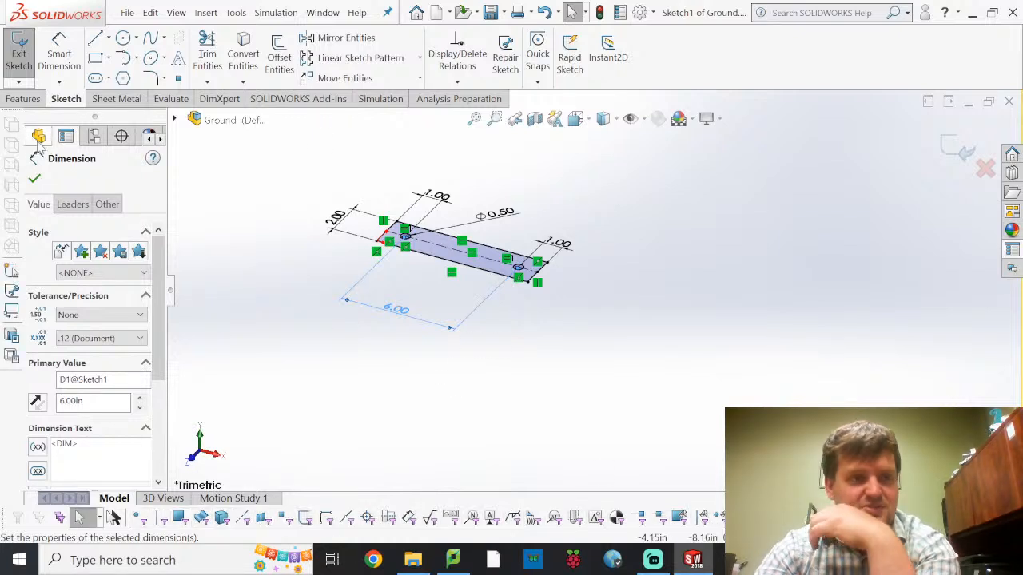
left_click(34, 178)
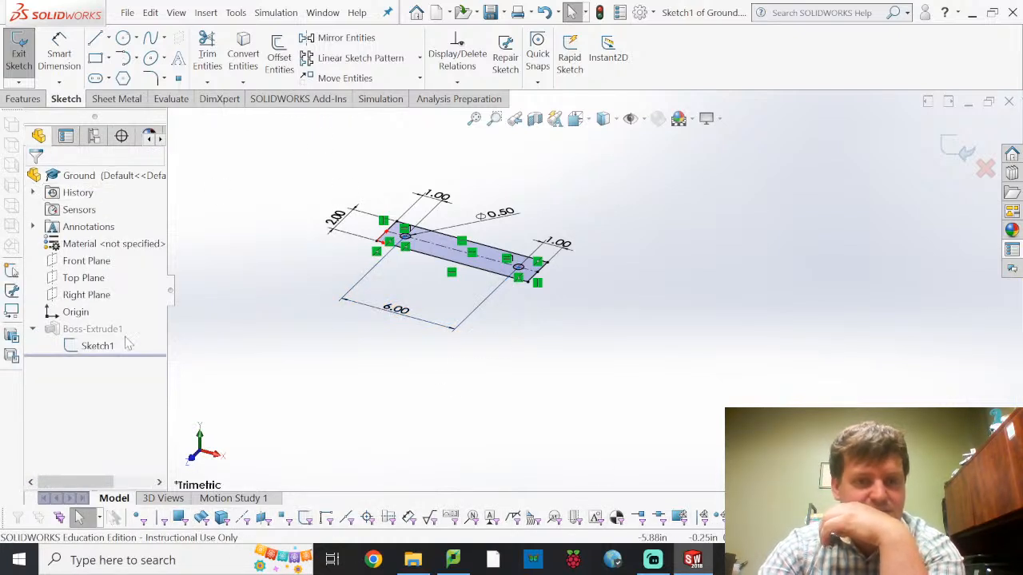
left_click(26, 34)
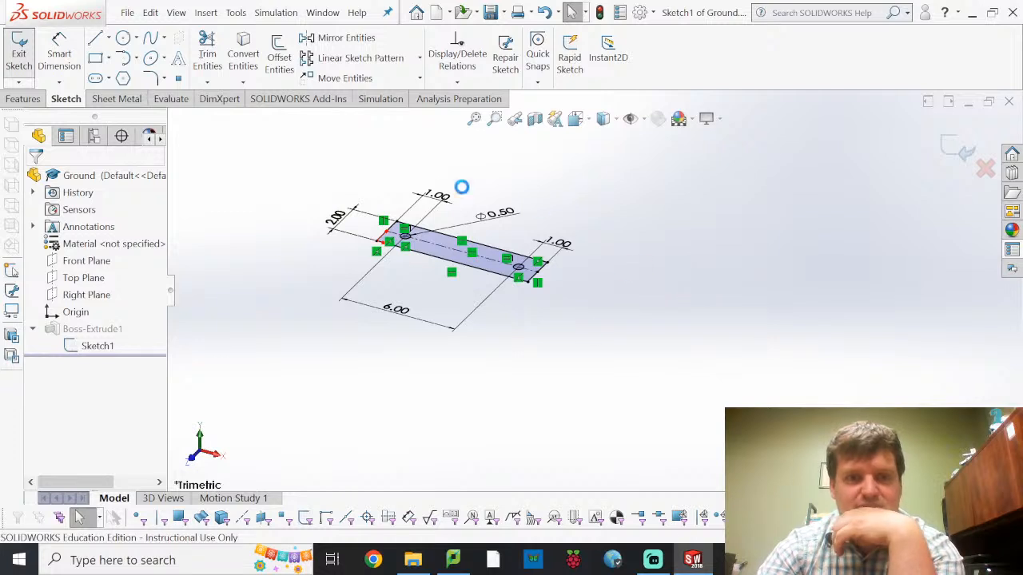
Save the shortened bar as a new part named Crank in the fourbar folder
left_click(127, 12)
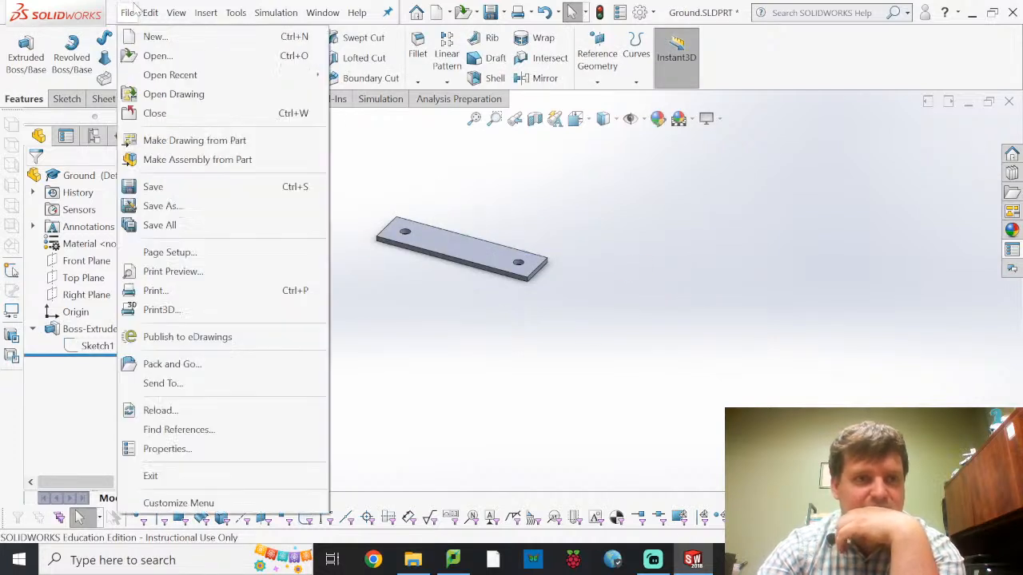
left_click(191, 205)
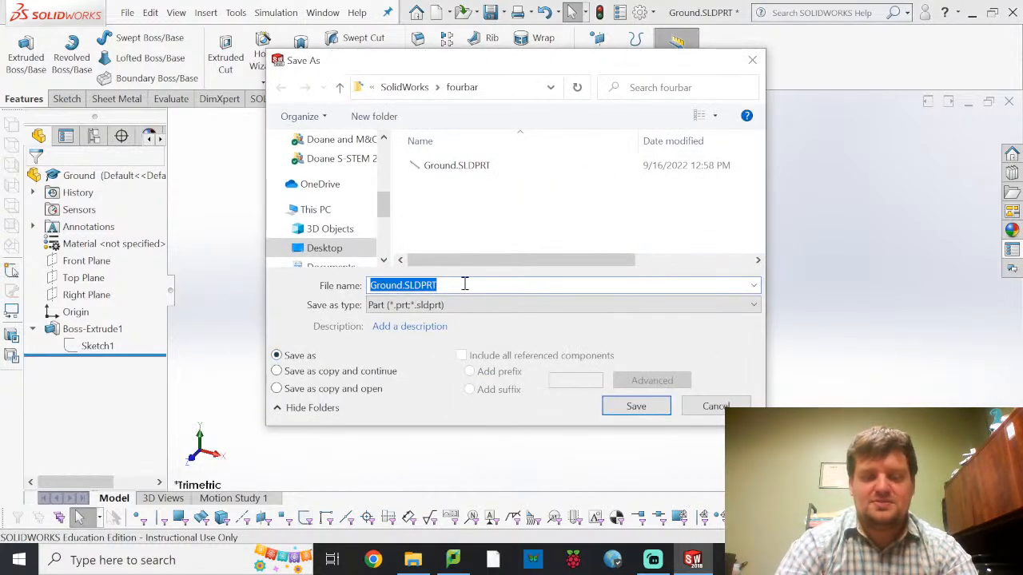
type("Crank")
key("Return")
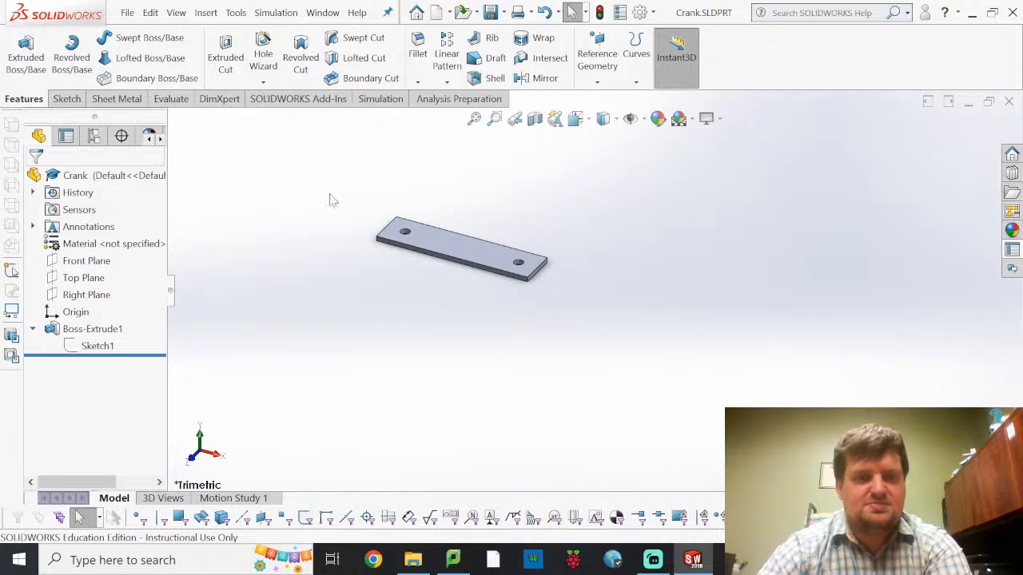
Reopen the bar's sketch, set the hole-to-hole distance to 16 in and rebuild the part
left_click(96, 346)
left_click(106, 317)
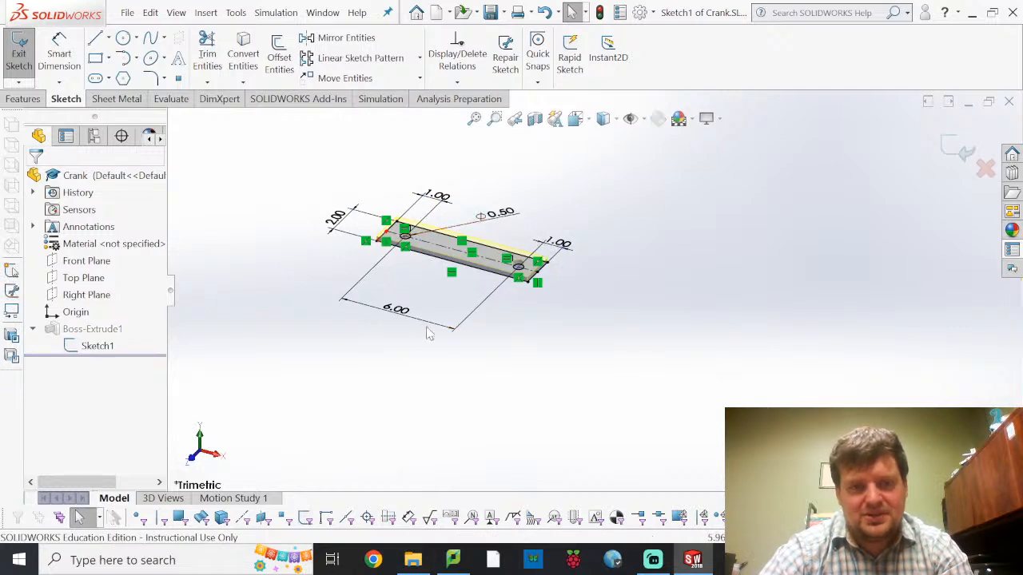
left_click(402, 318)
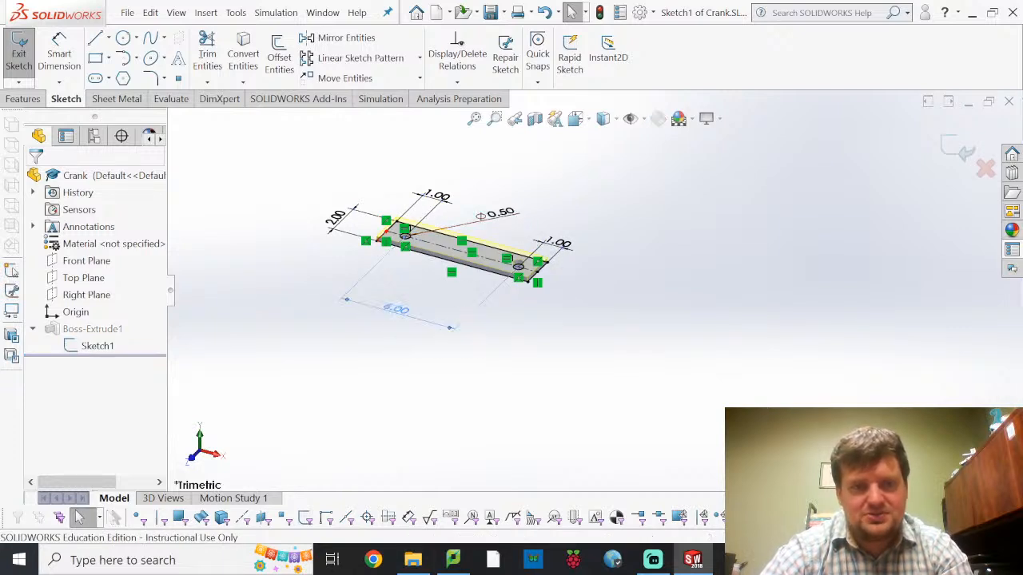
double_click(400, 311)
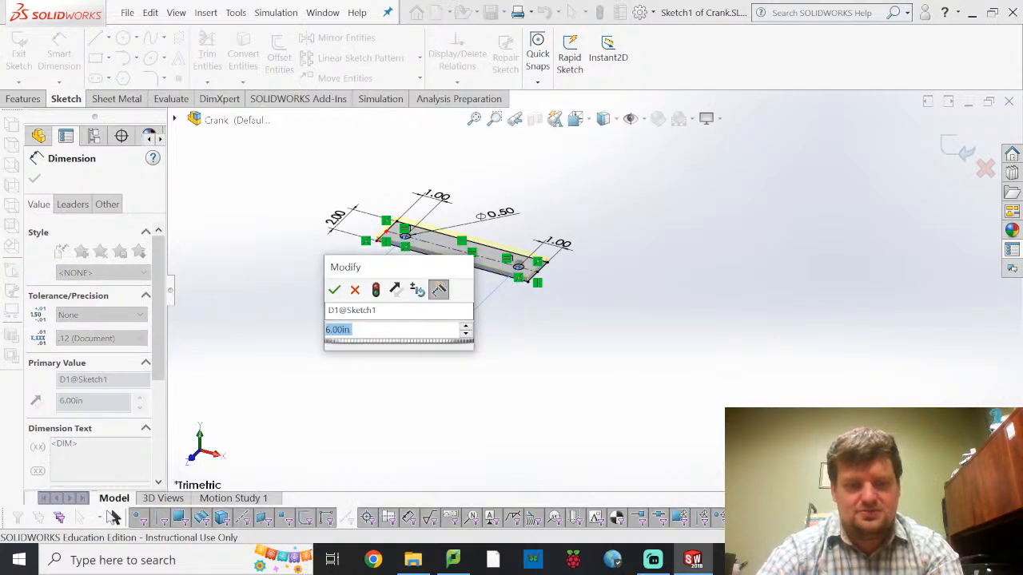
type("16")
key("Return")
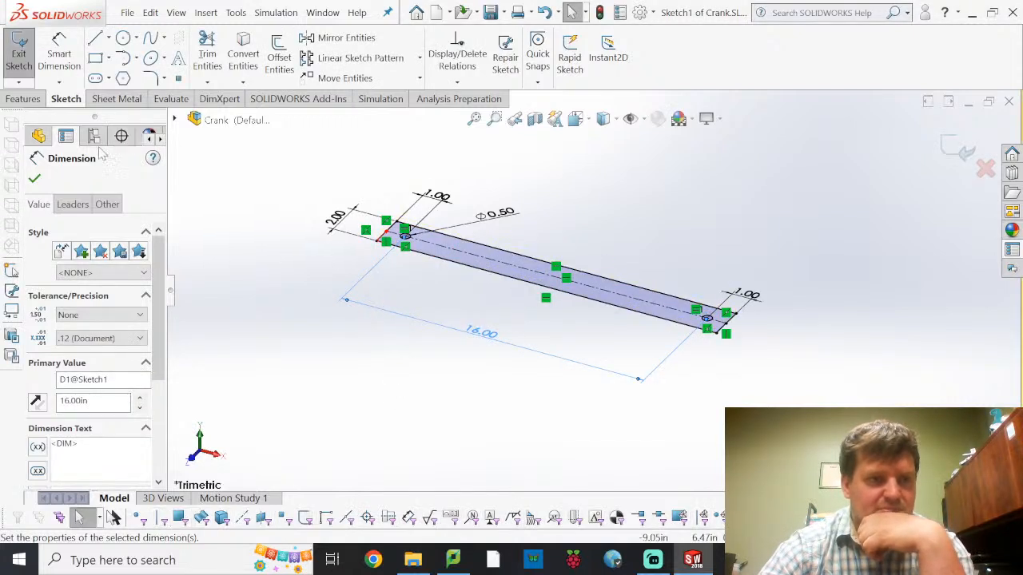
left_click(34, 178)
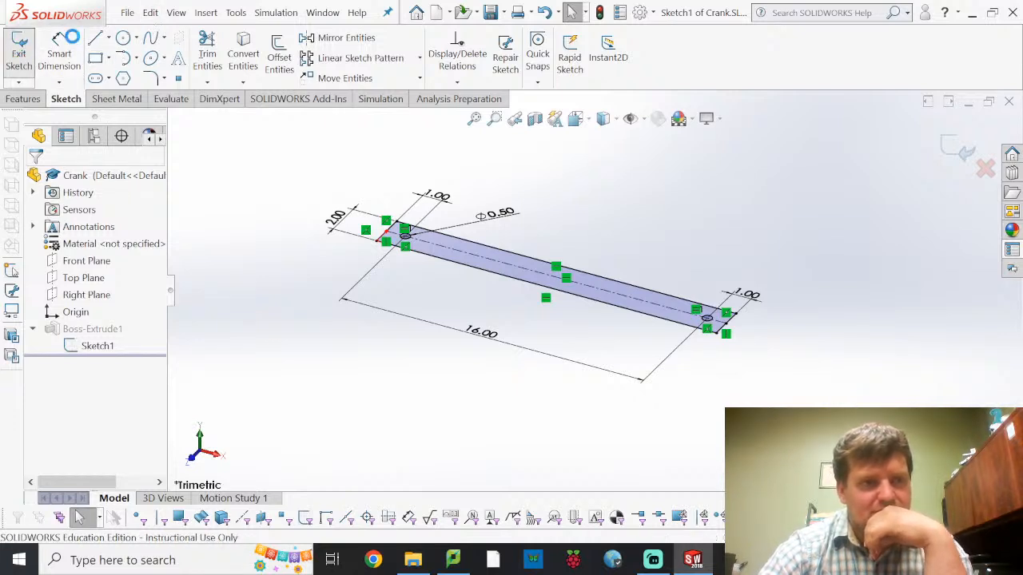
Save the lengthened bar as a new part named Coupler in the fourbar folder
left_click(128, 13)
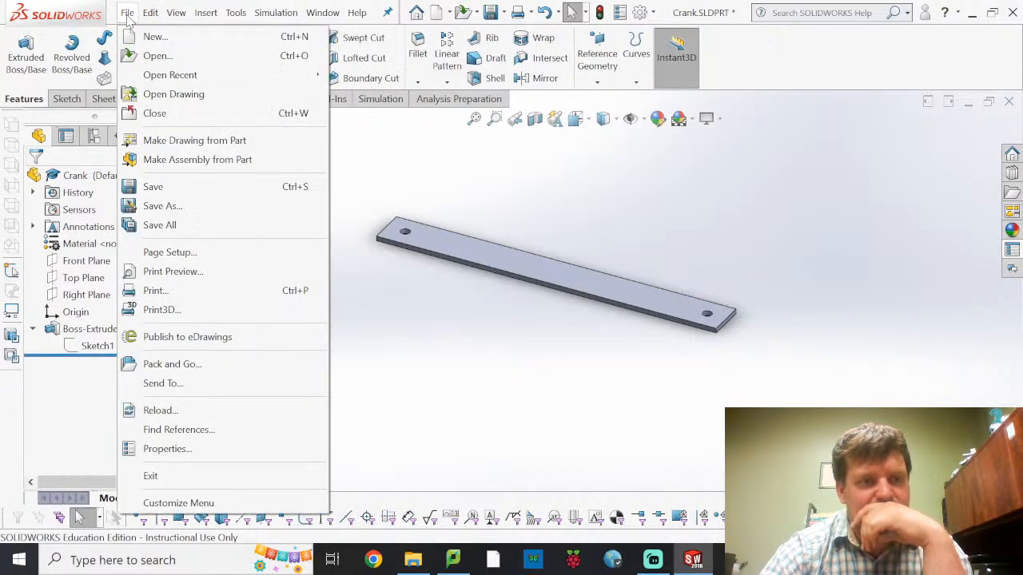
left_click(179, 205)
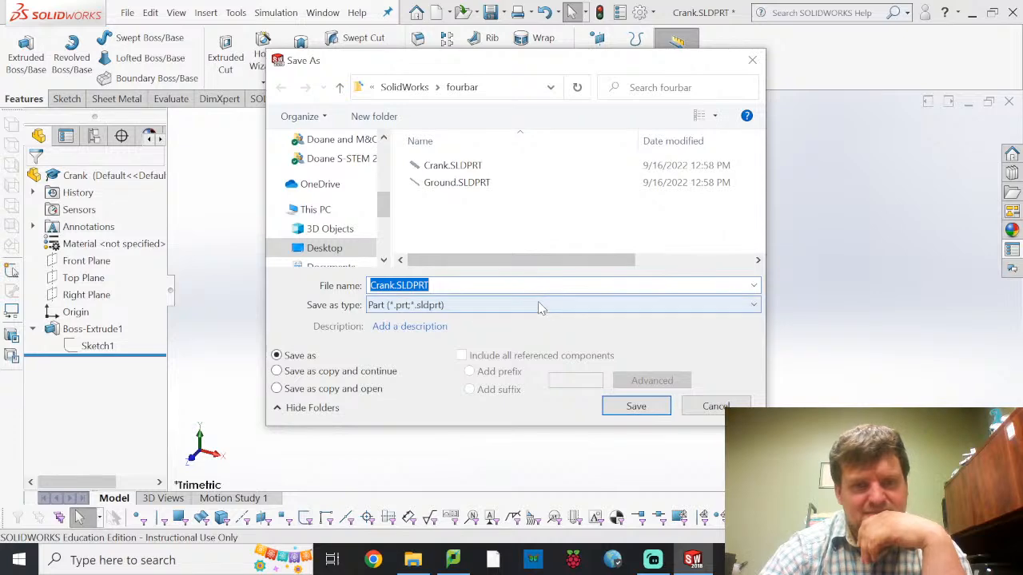
type("Coupler")
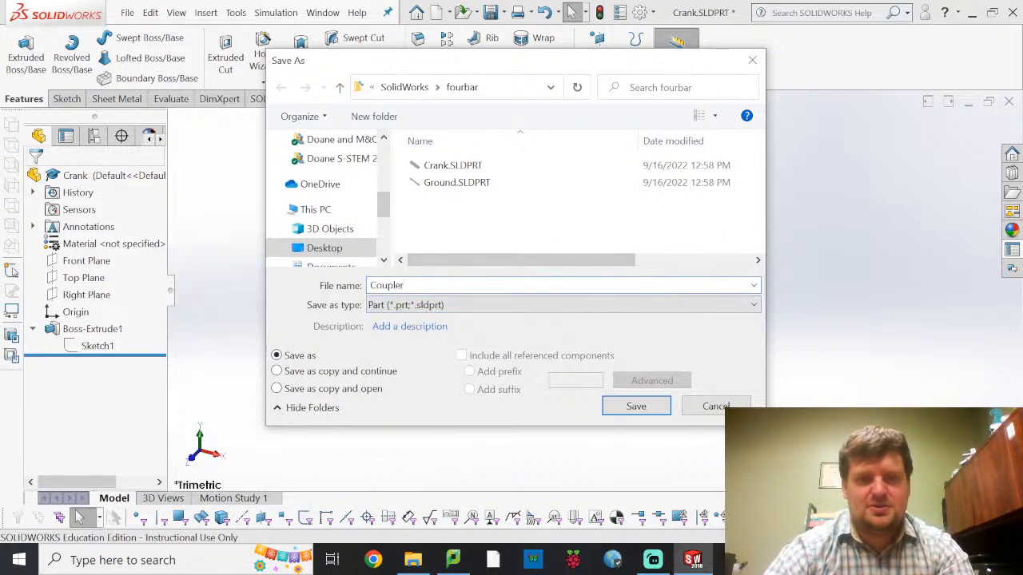
key("Return")
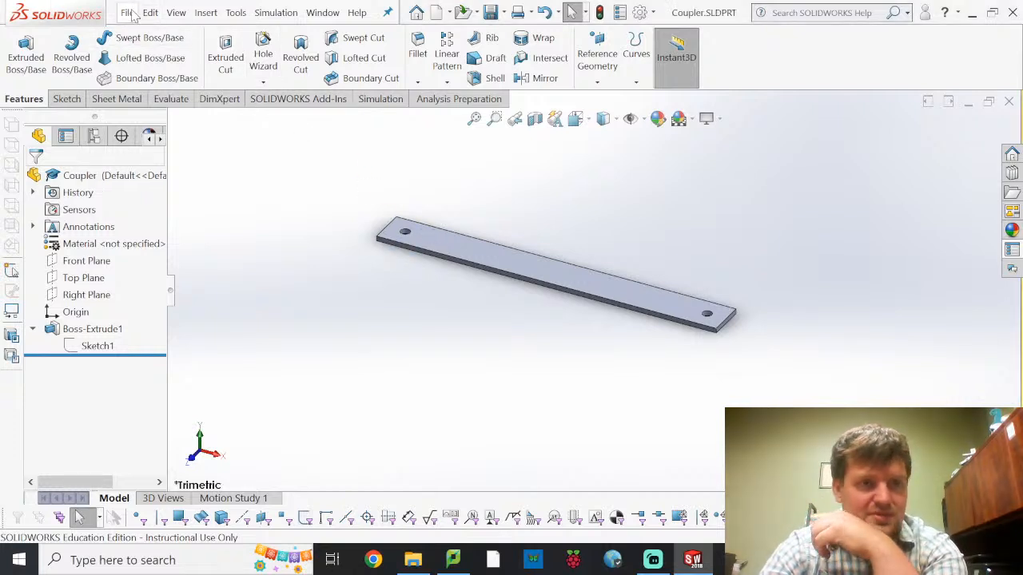
Reopen the bar's sketch, check the value of the hole-to-hole dimension and exit the sketch
left_click(92, 349)
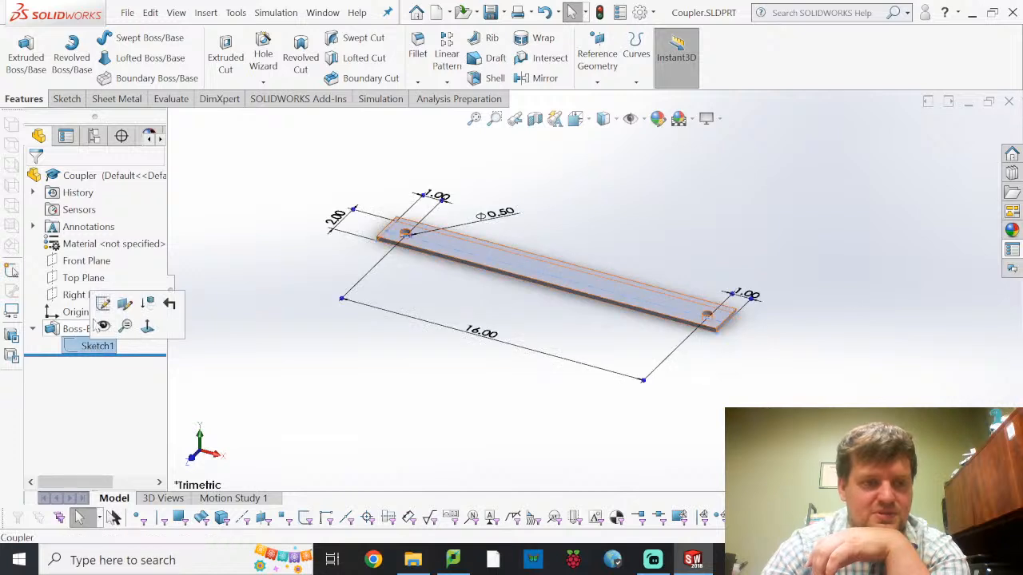
left_click(102, 300)
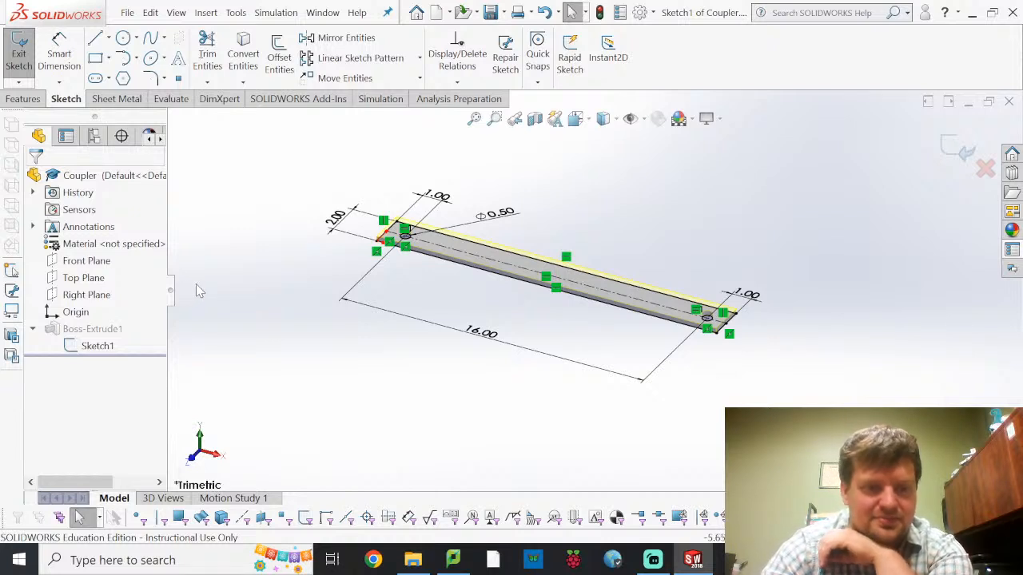
left_click(492, 342)
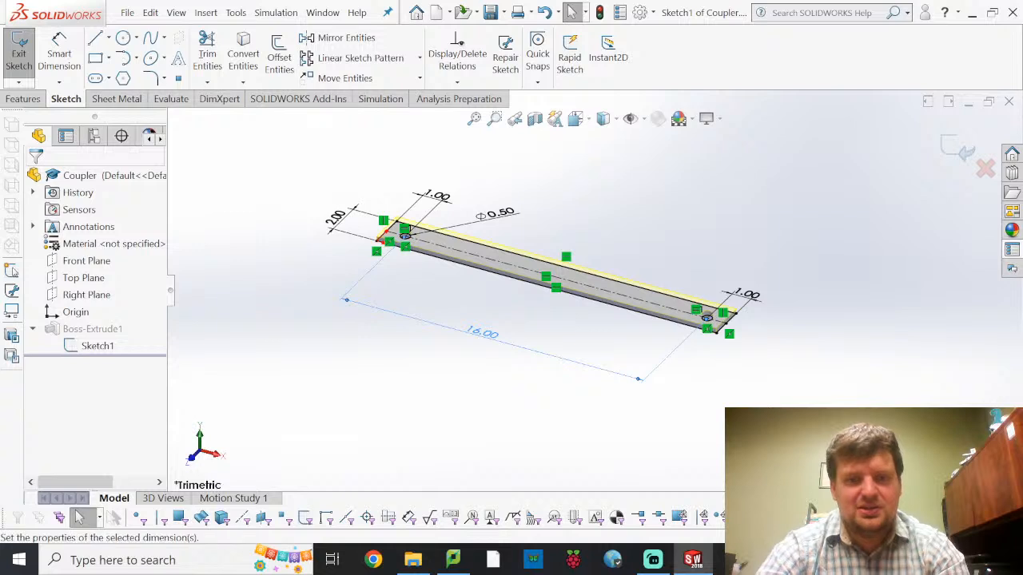
double_click(488, 334)
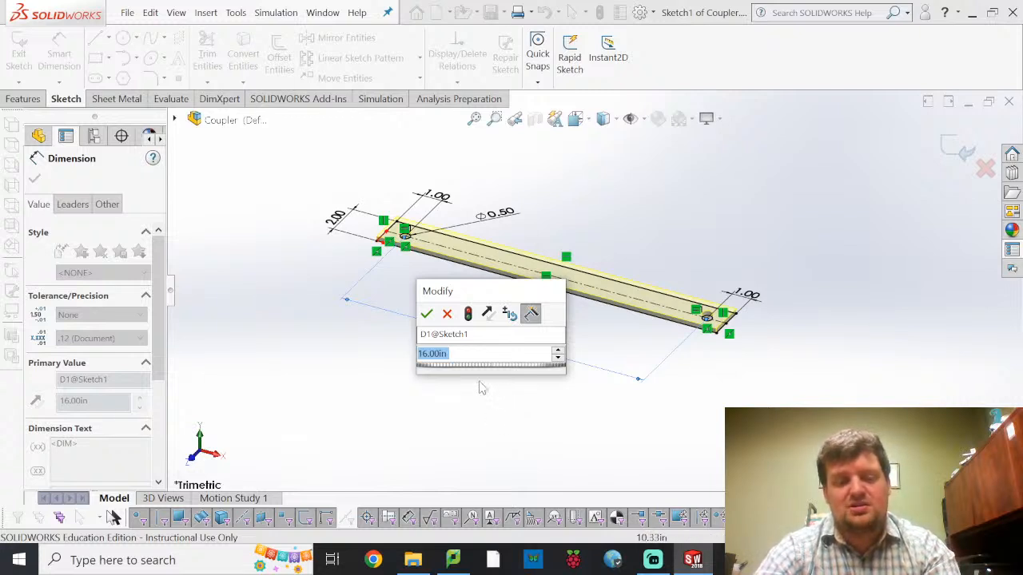
left_click(544, 411)
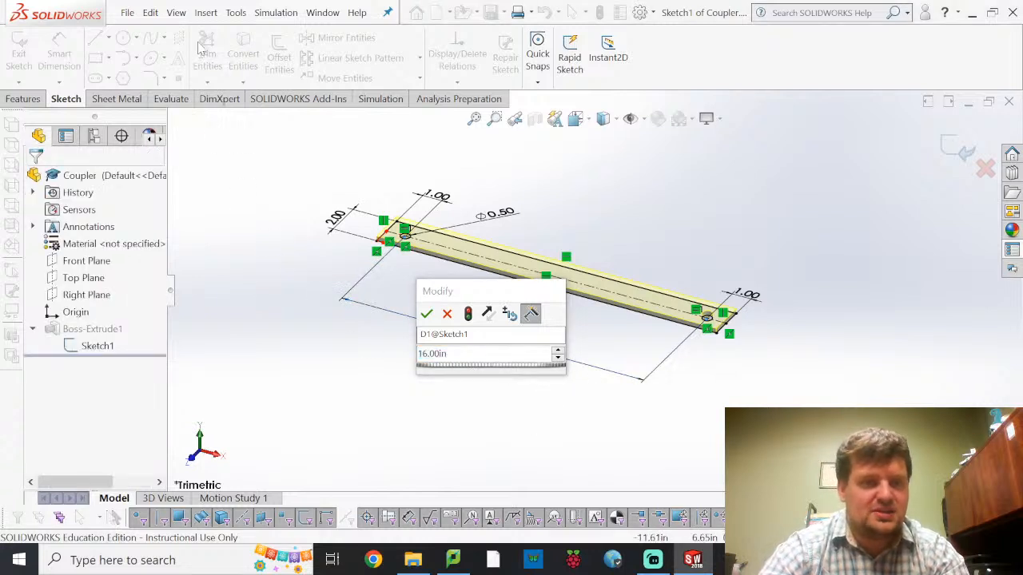
left_click(560, 291)
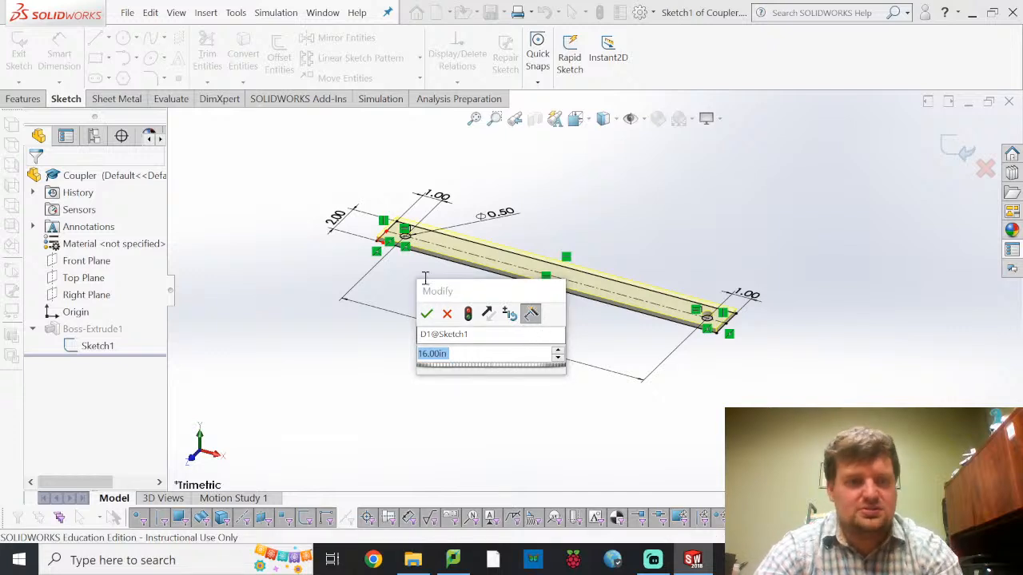
key("Return")
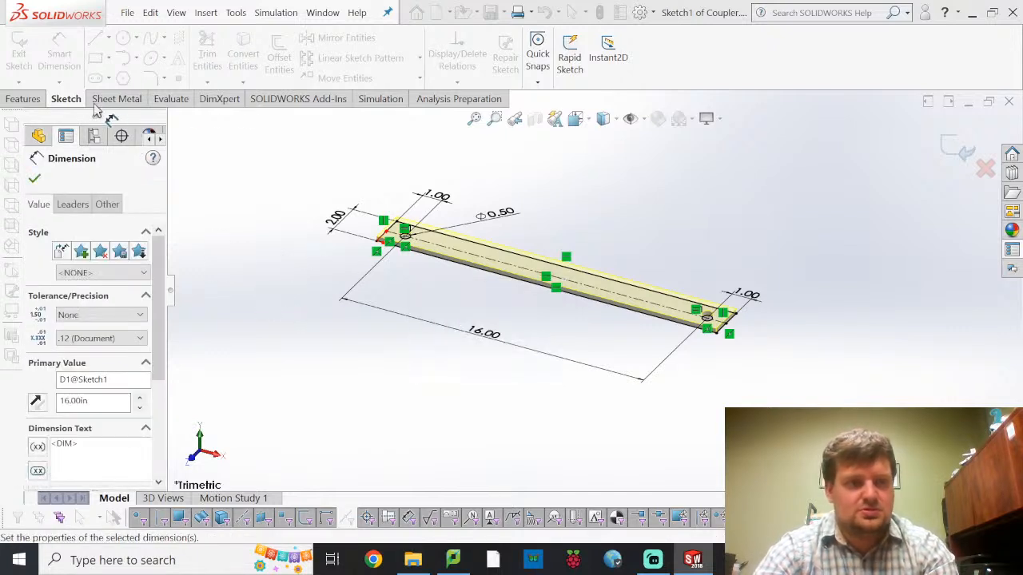
left_click(26, 51)
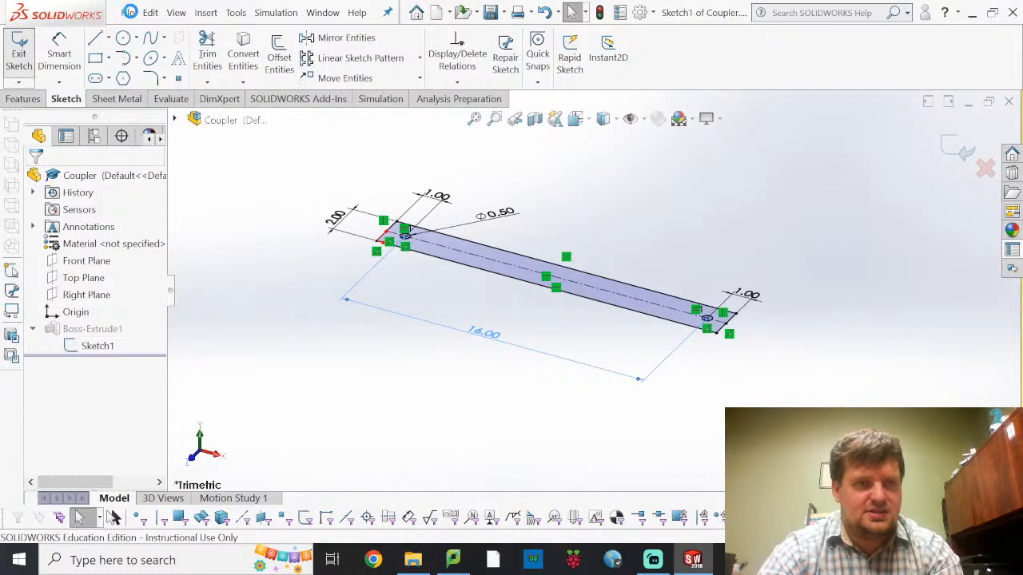
Save the bar as a new part named Rocker in the fourbar folder
left_click(130, 13)
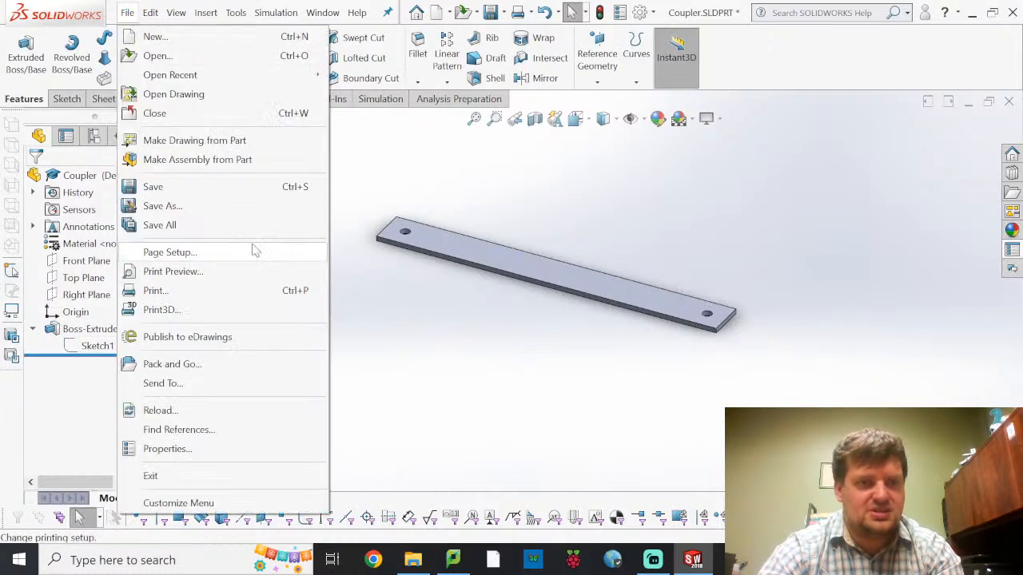
left_click(233, 206)
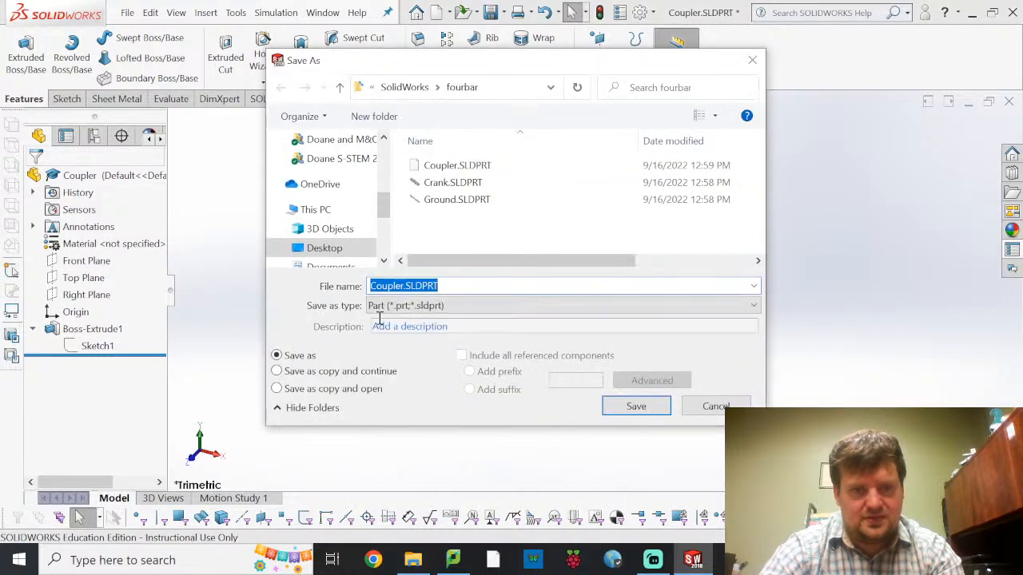
type("Rocker")
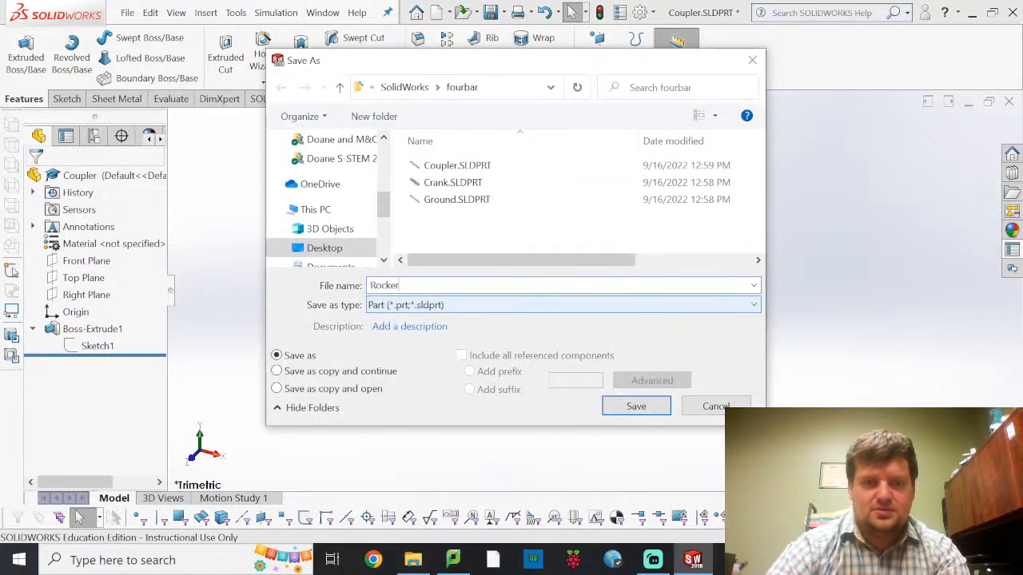
key("Return")
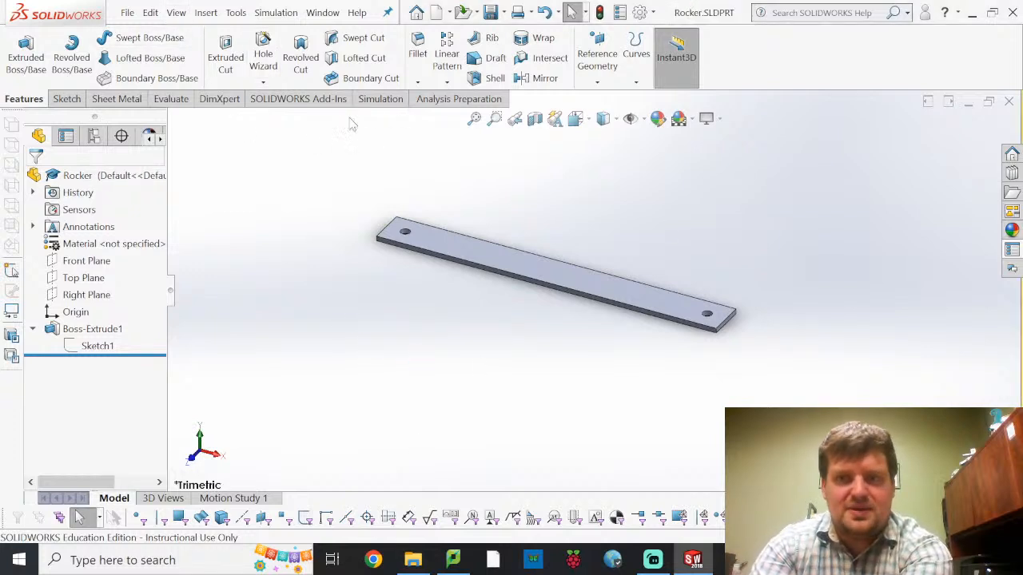
Open the Coupler.SLDPRT part from the fourbar folder
left_click(127, 12)
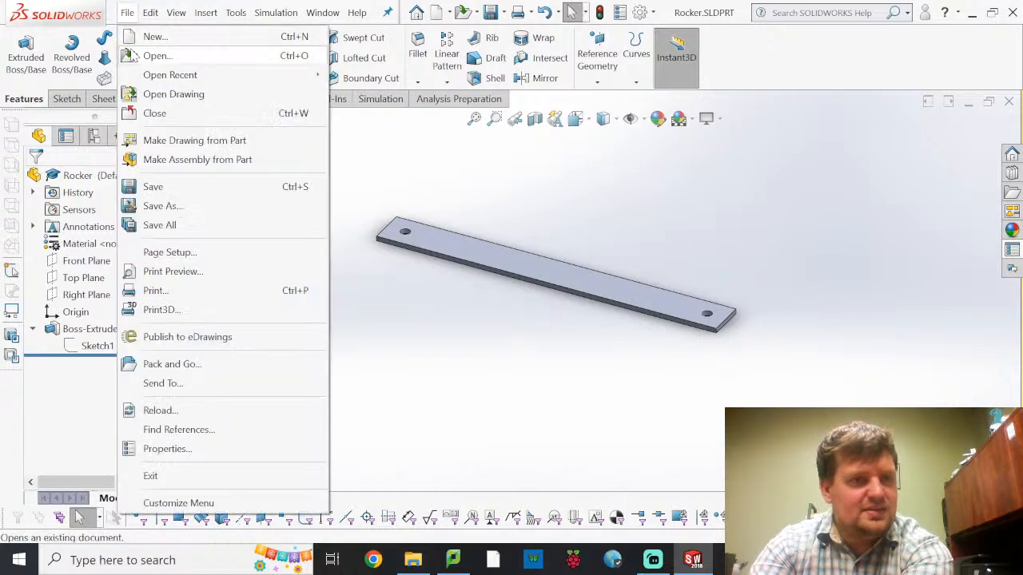
left_click(134, 56)
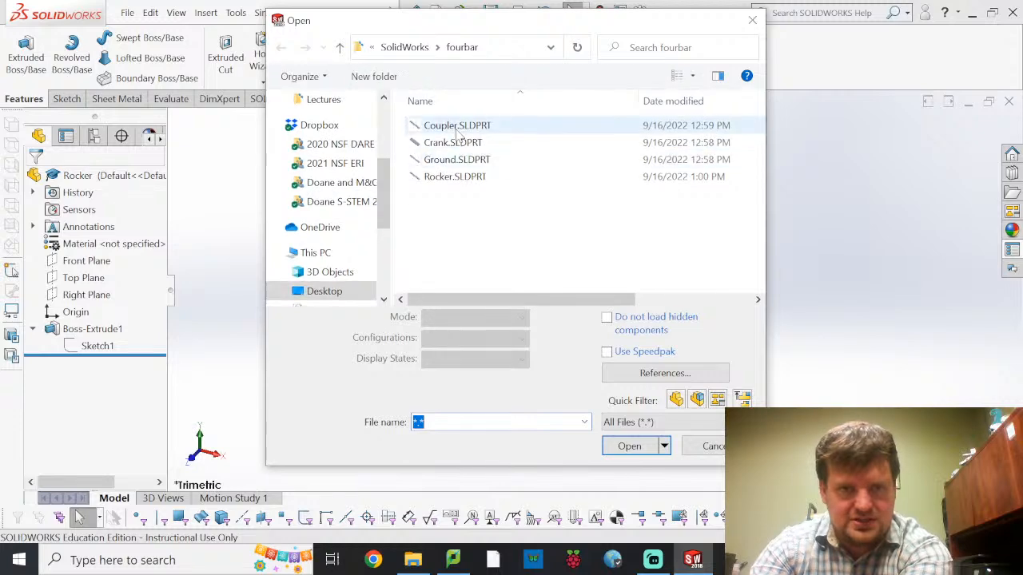
left_click(457, 125)
left_click(639, 422)
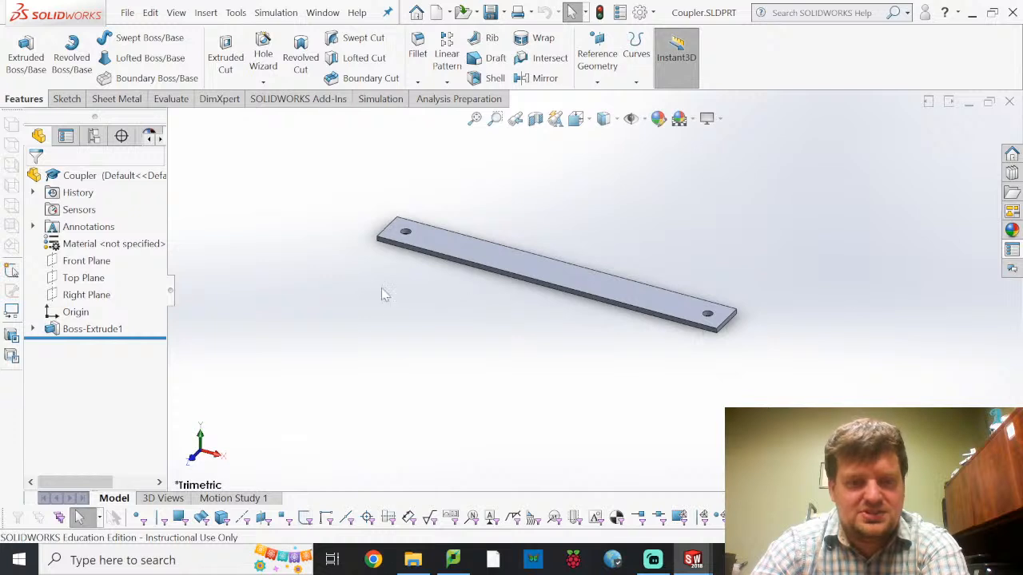
Orient the Coupler to the Top view and open the extrusion's sketch for editing
left_click(202, 437)
left_click(32, 329)
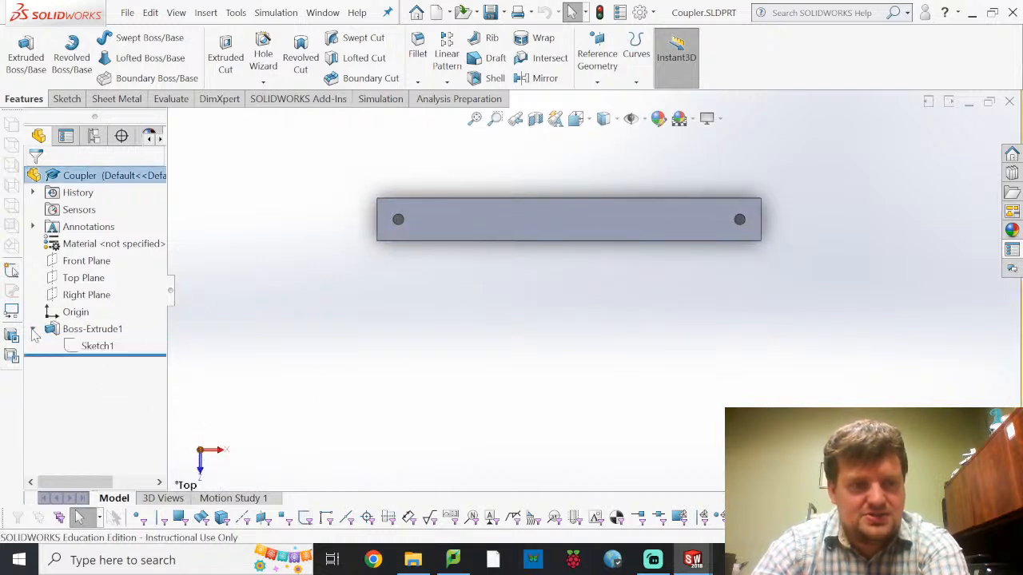
left_click(97, 346)
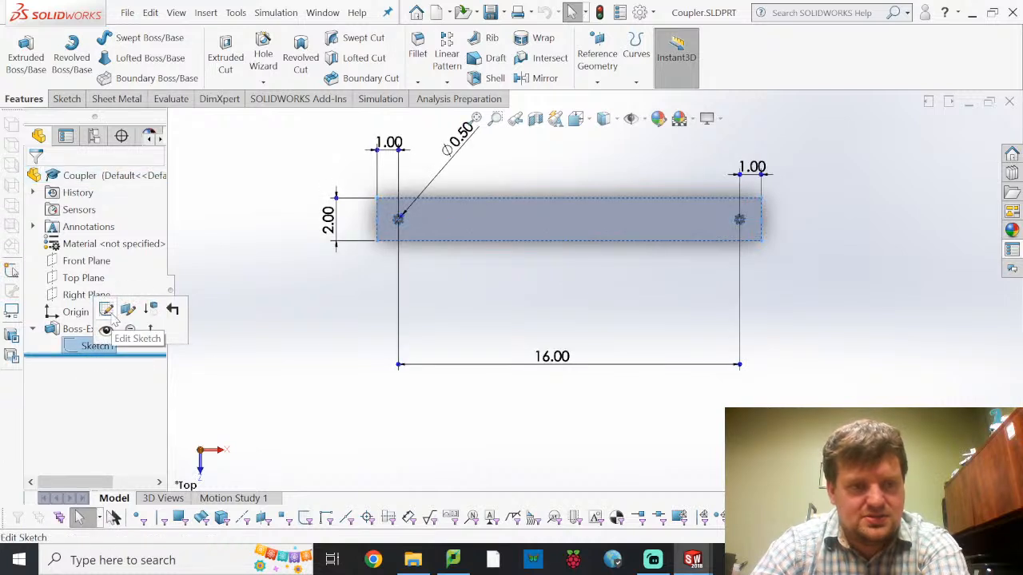
left_click(109, 310)
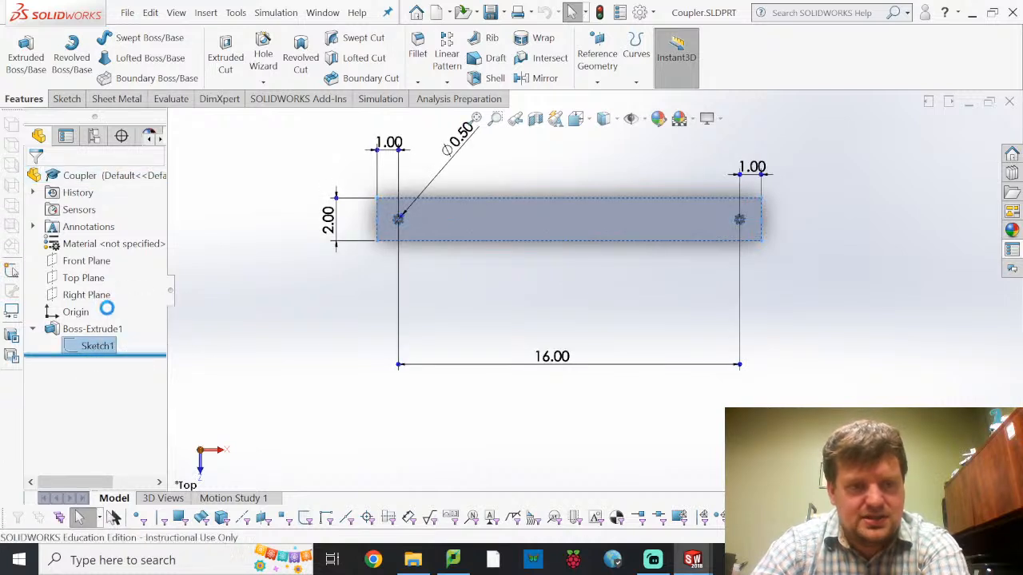
left_click(545, 200)
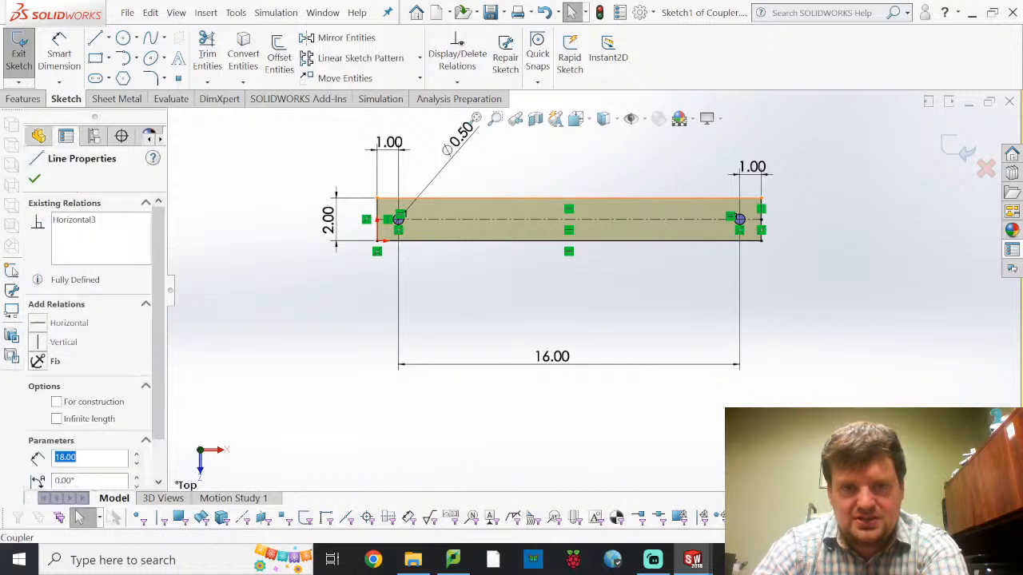
key("Escape")
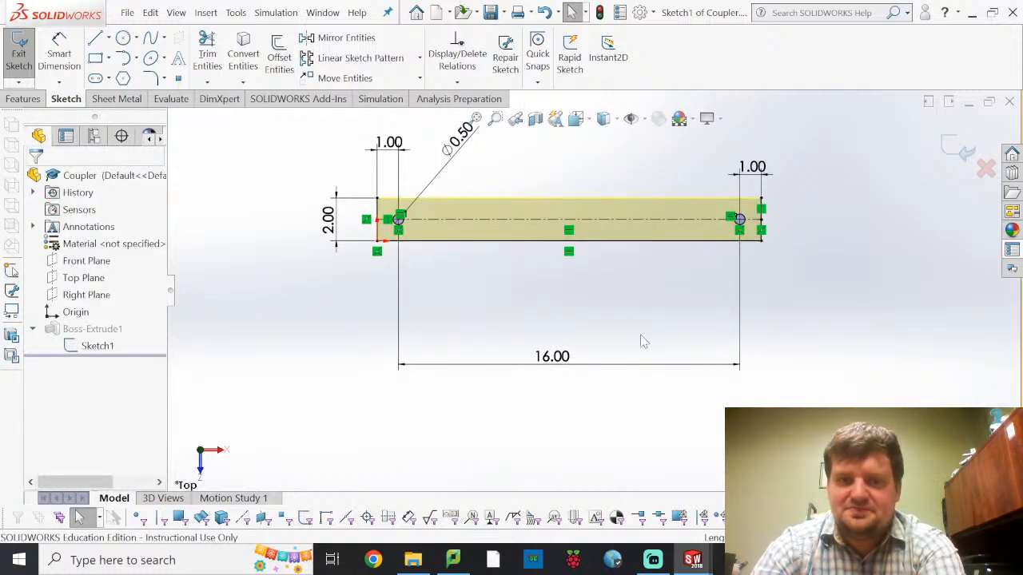
Sketch three connected lines from one upper corner of the bar to the other, forming a trapezoid with a horizontal top about 10.5 in long
middle_click_drag(637, 335, 645, 334)
scroll(556, 344, "up", 3)
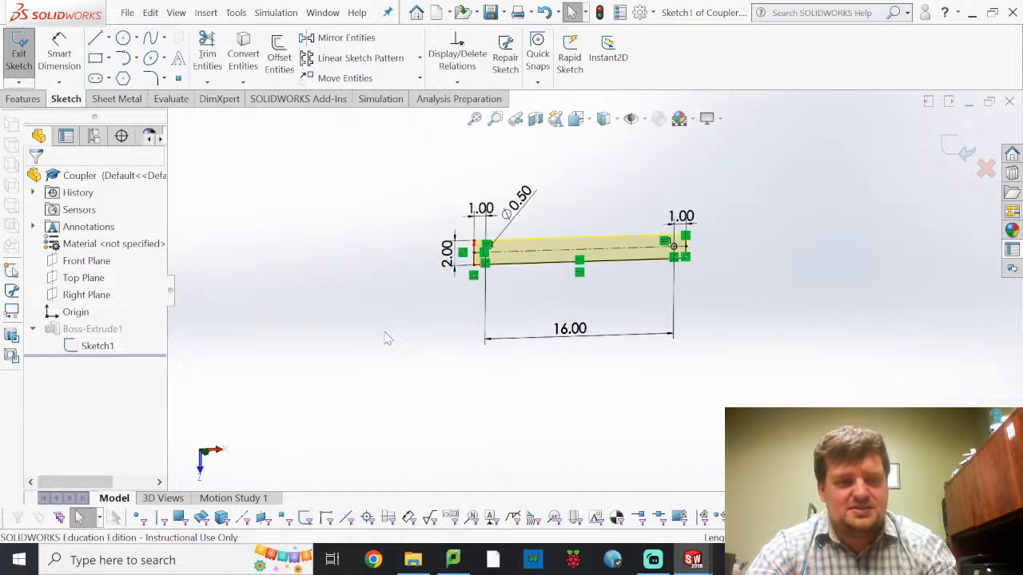
left_click(207, 454)
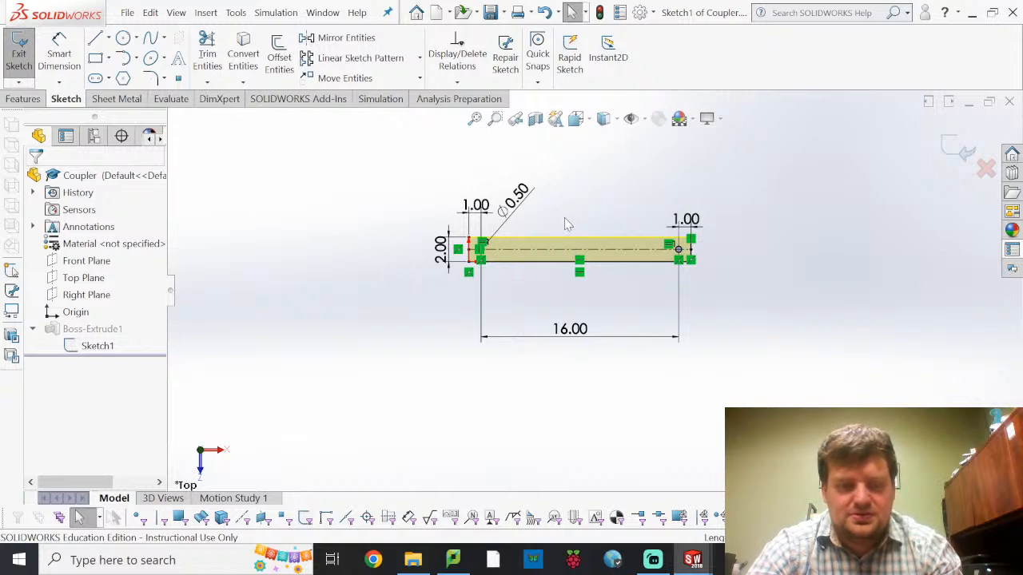
middle_click_drag(591, 233, 587, 288, "ctrl")
scroll(572, 278, "up", 3)
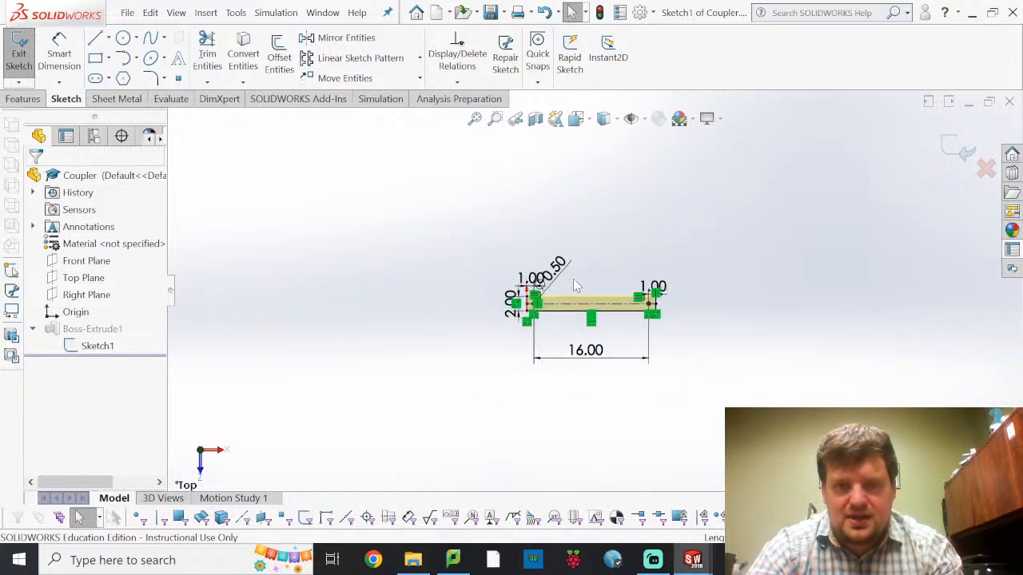
scroll(575, 286, "down", 6)
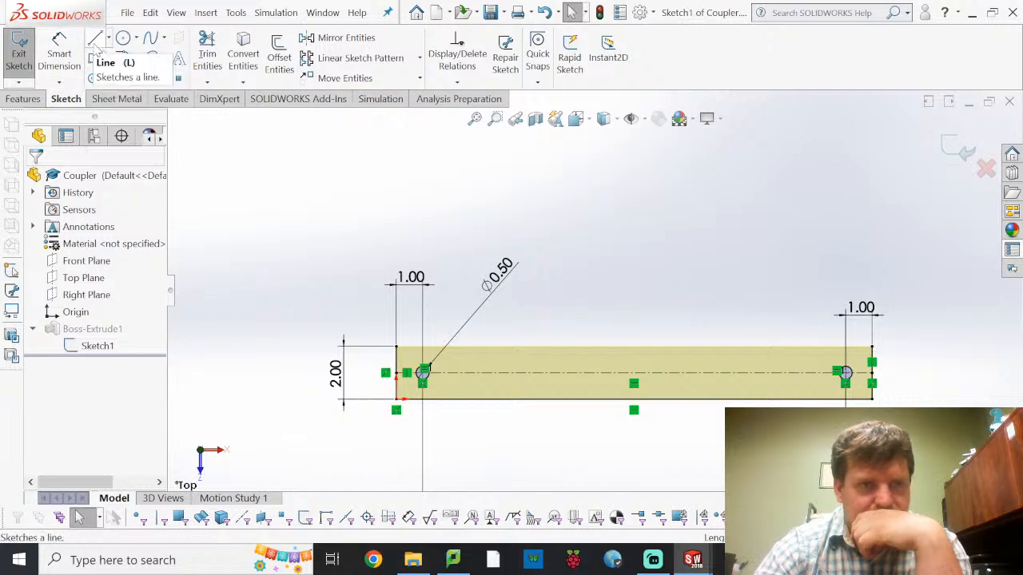
left_click(94, 41)
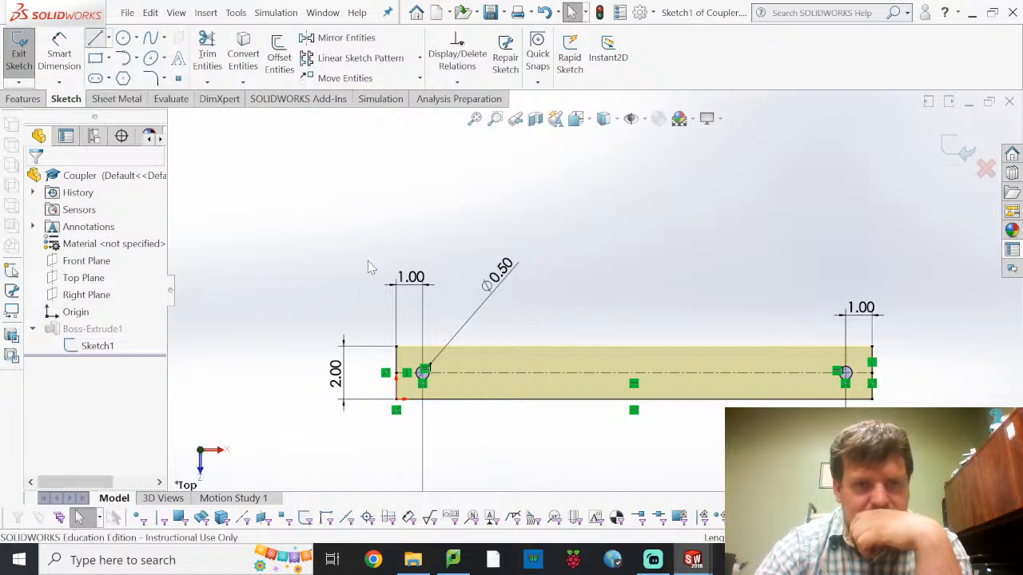
left_click(397, 348)
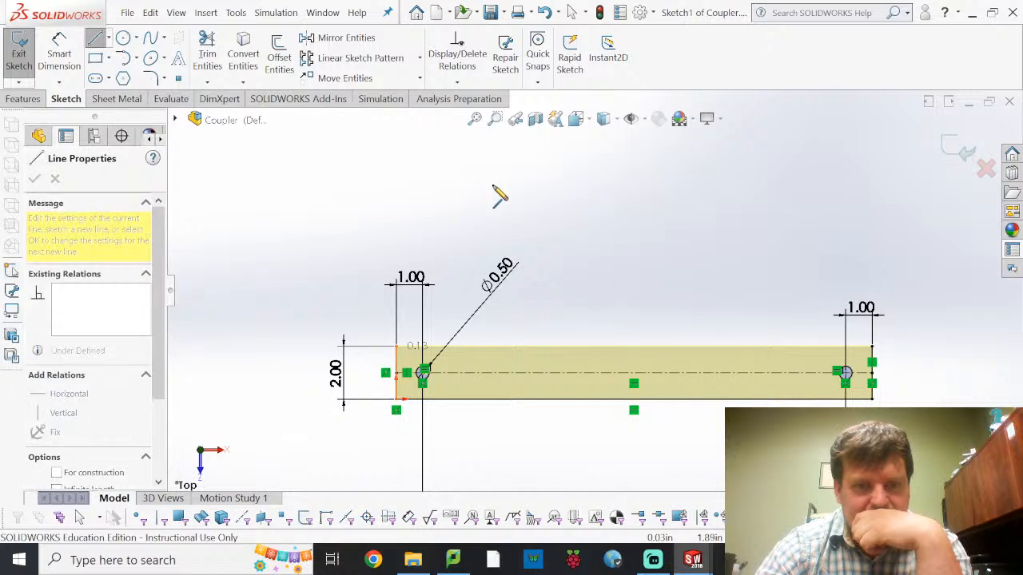
left_click(517, 144)
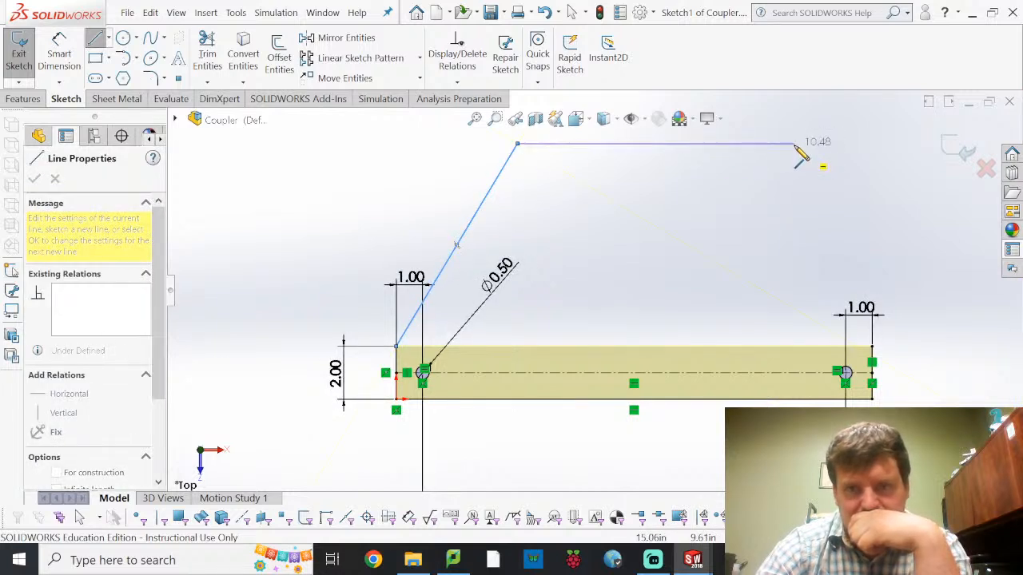
left_click(795, 144)
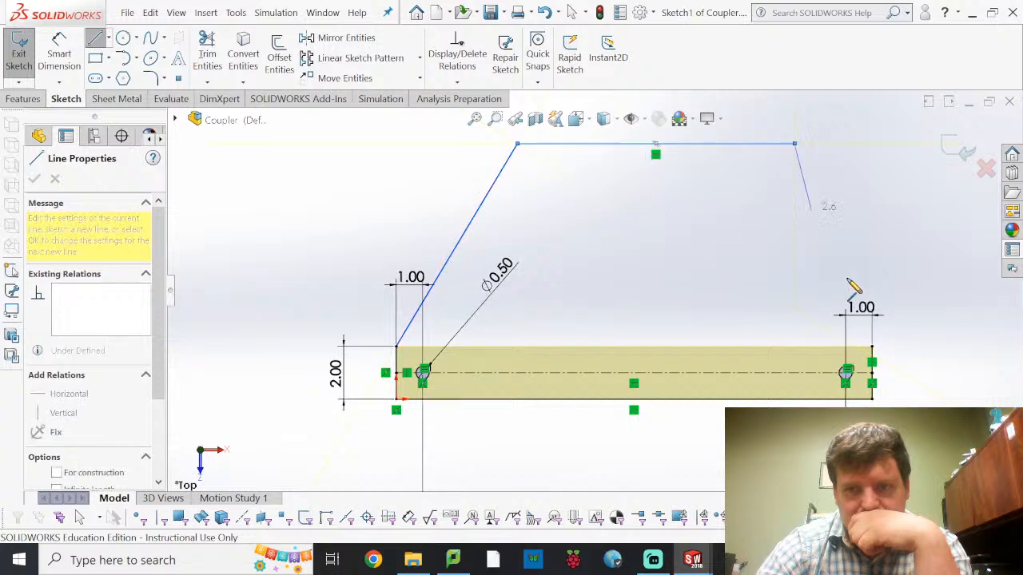
left_click(872, 347)
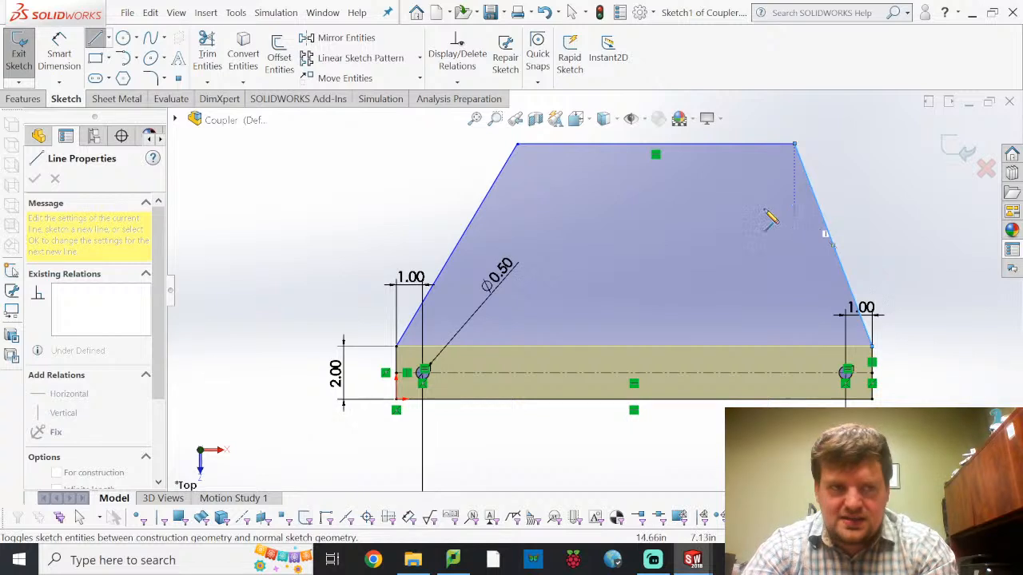
key("Escape")
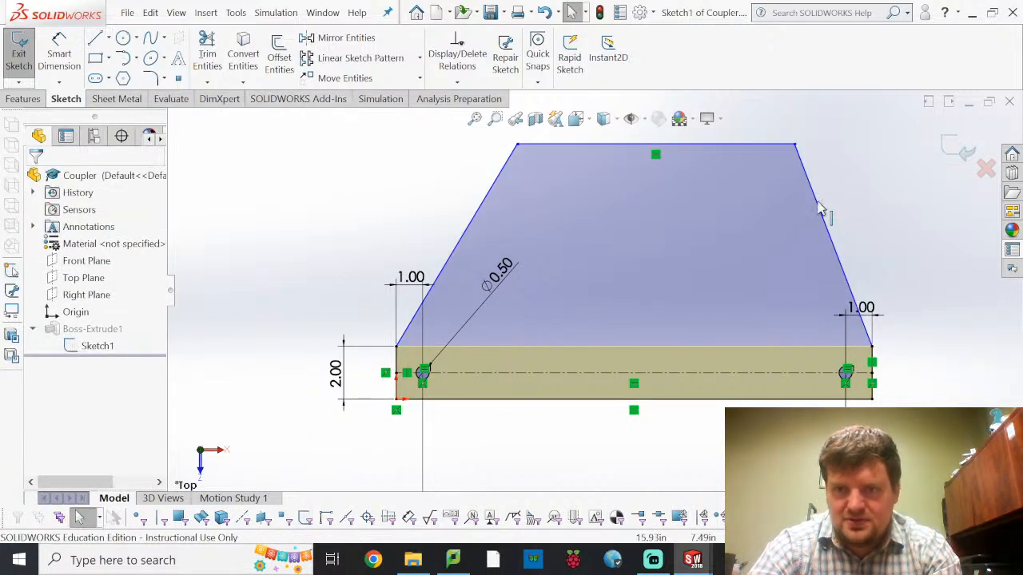
Add an Equal relation between the trapezoid's two slanted side lines
left_click(785, 207)
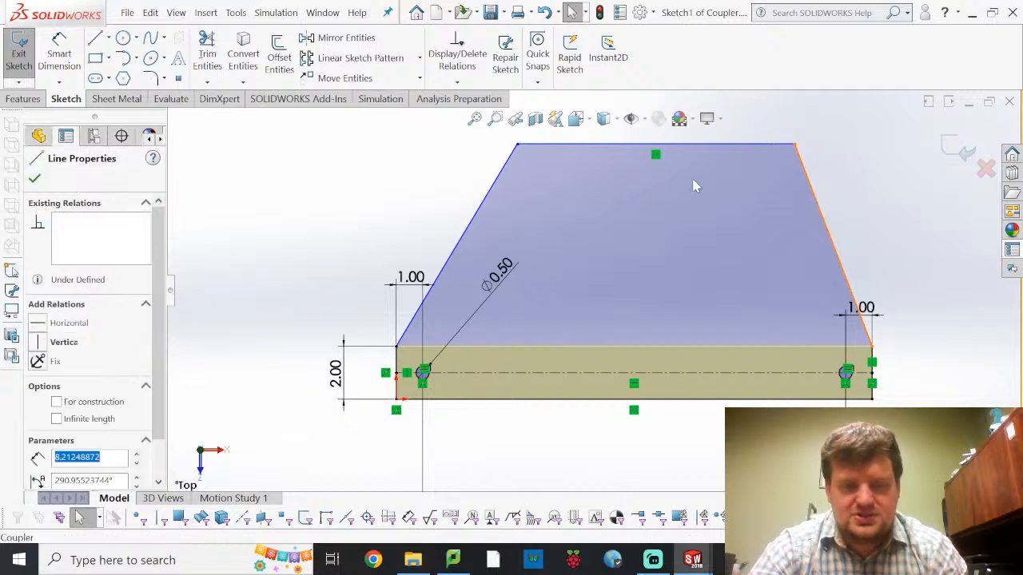
left_click(493, 197)
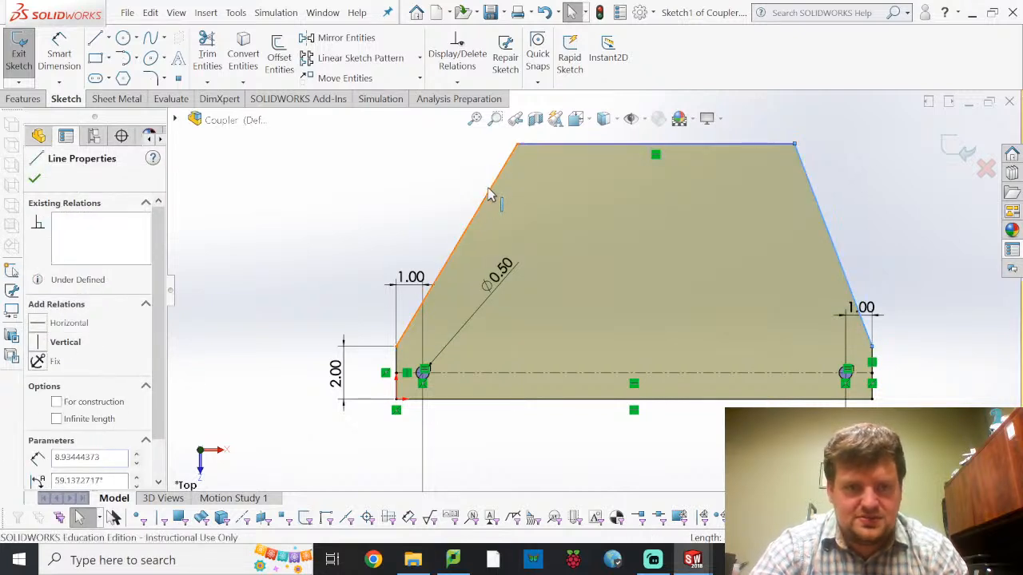
left_click(490, 194, "ctrl")
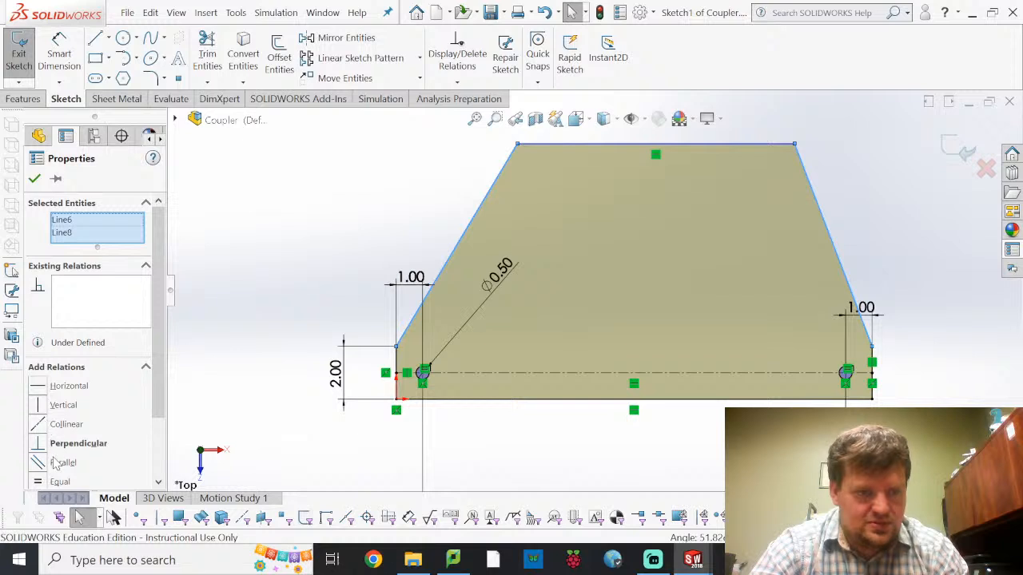
left_click(37, 481)
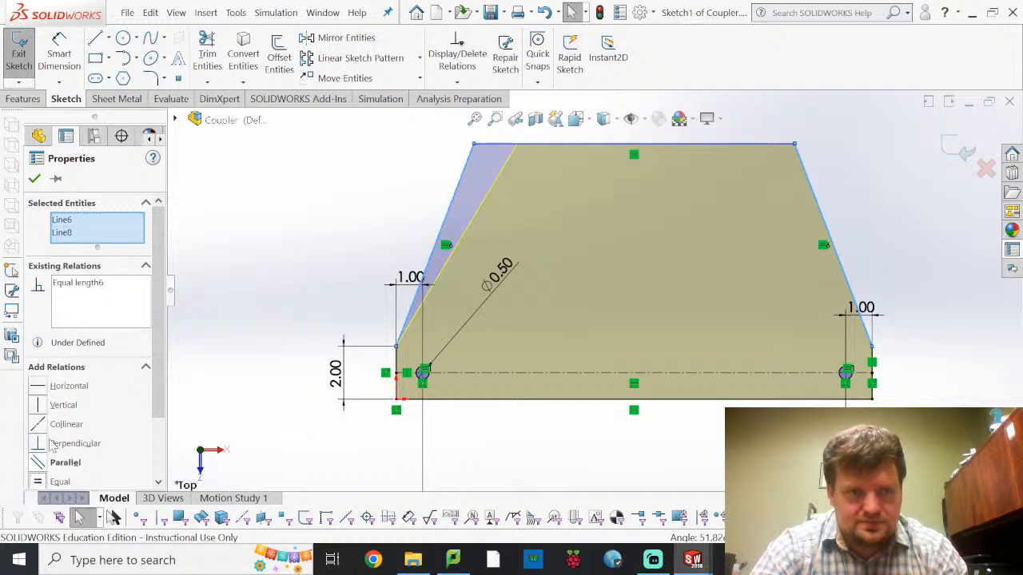
left_click(35, 179)
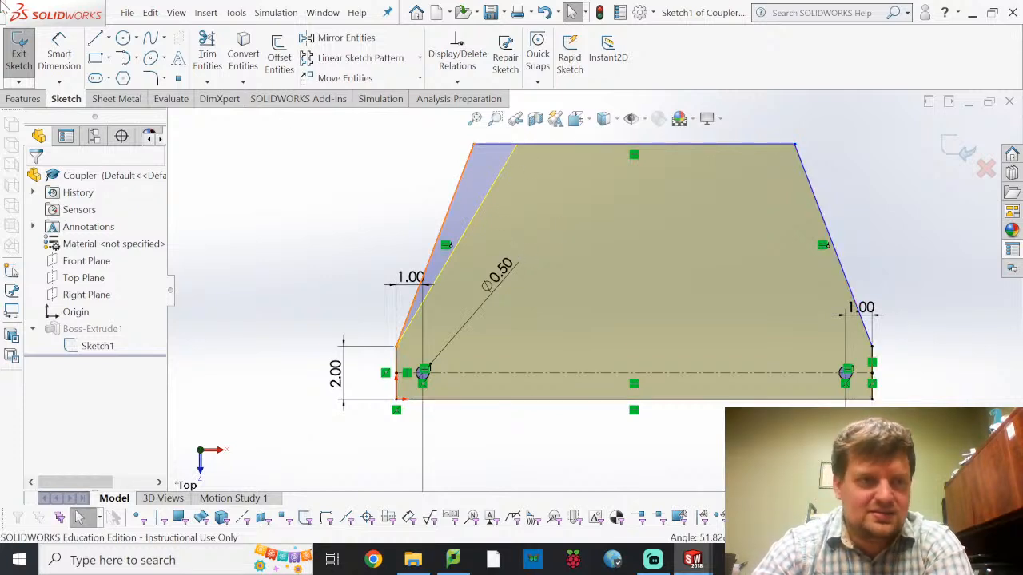
Dimension the height between the trapezoid's top line and the bar's bottom edge at 10 in
left_click(49, 53)
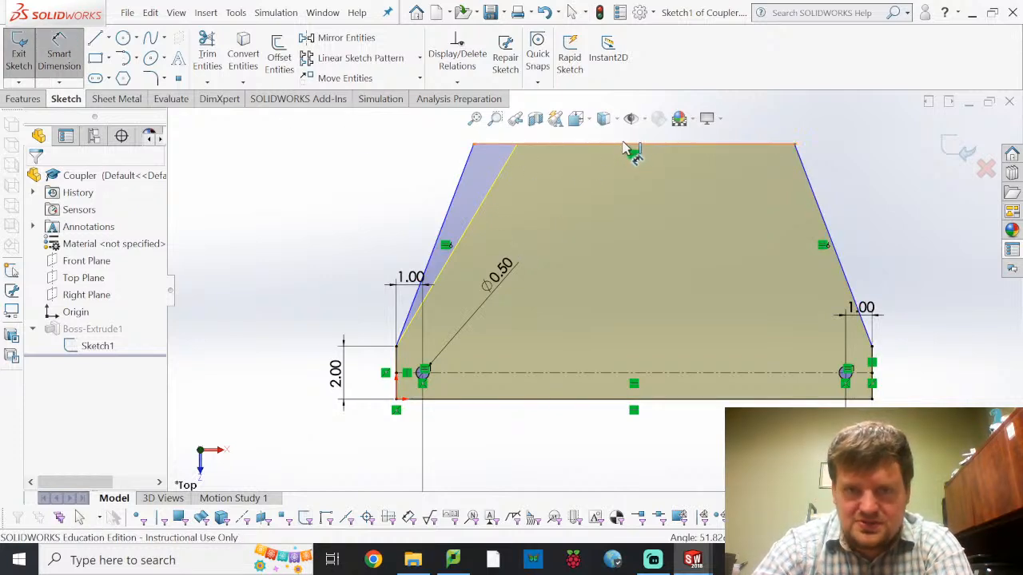
left_click(617, 174)
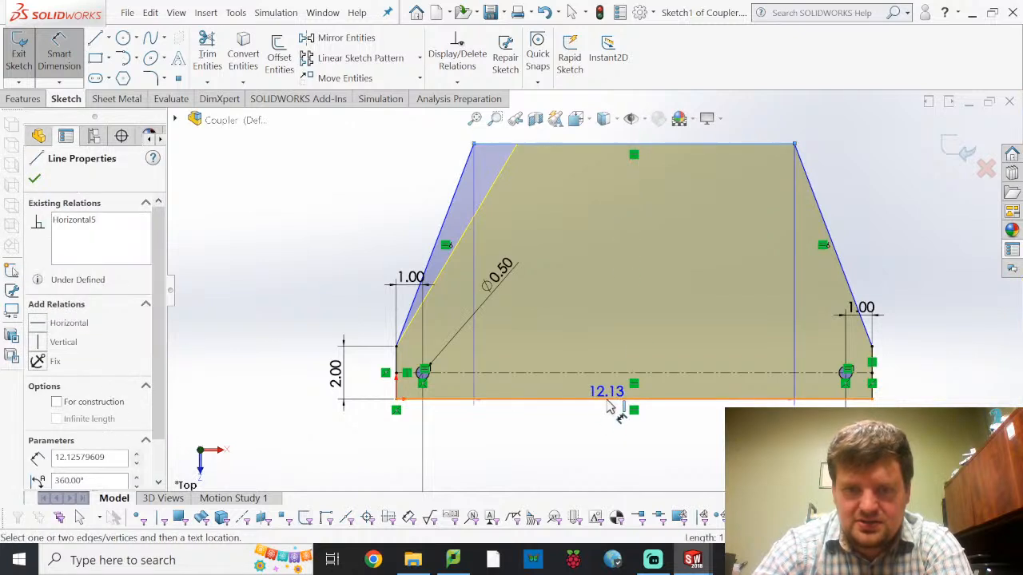
left_click(615, 402)
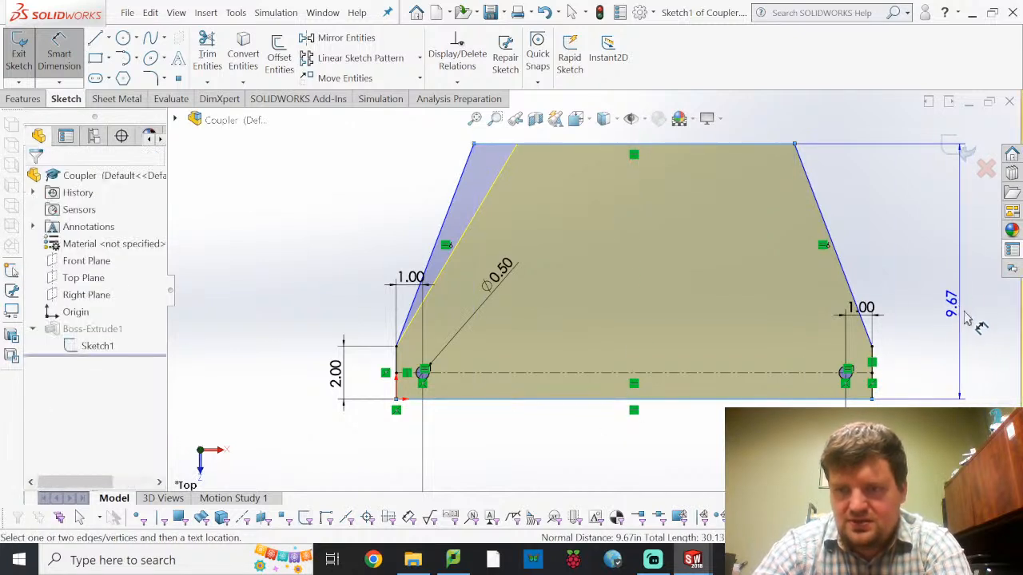
left_click(1020, 330)
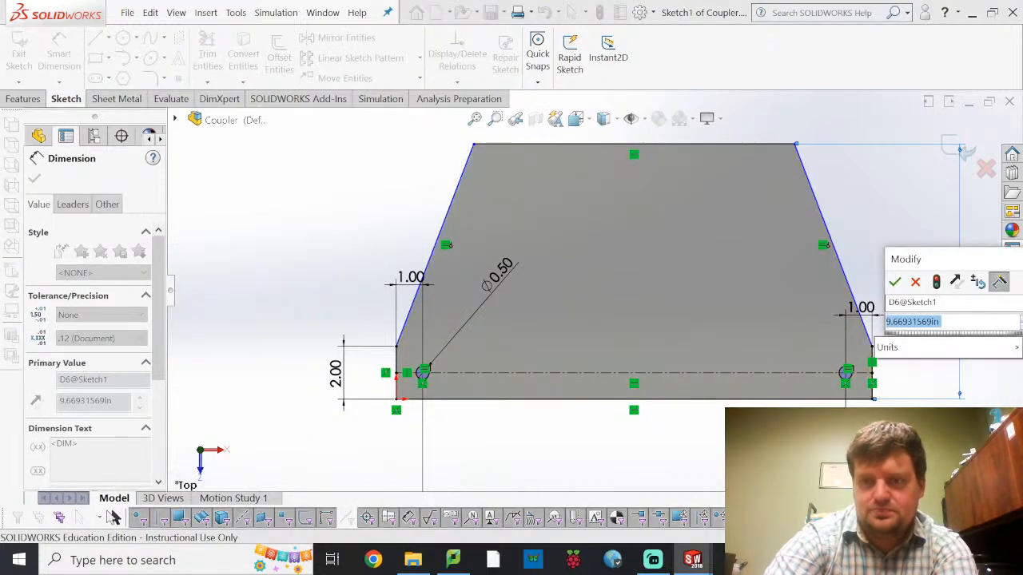
type("10")
key("Return")
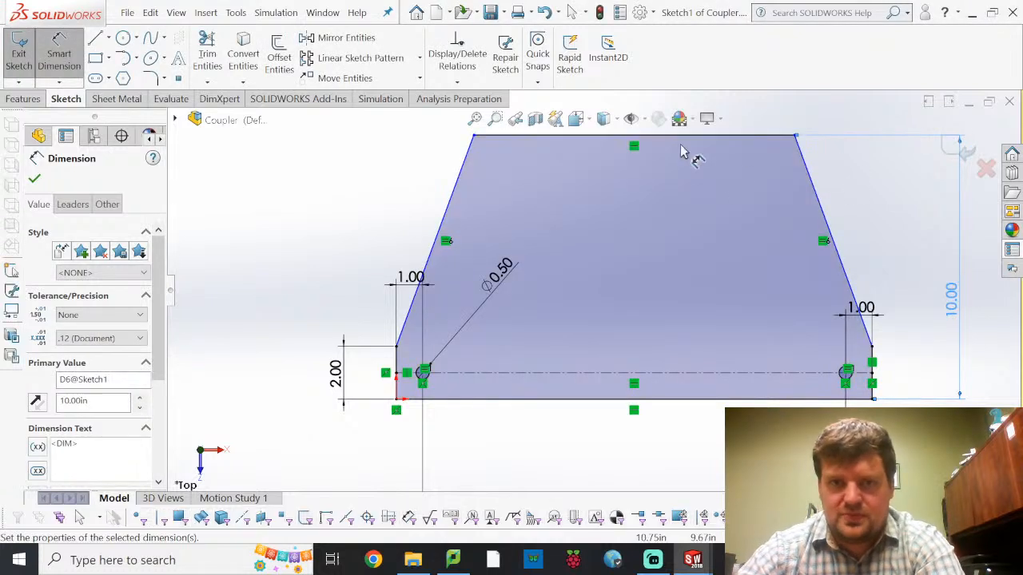
Dimension the trapezoid's top line at 12 in
mouse_move(767, 260)
middle_mouse_down("ctrl")
mouse_move(776, 278)
mouse_move(690, 397)
middle_mouse_up("ctrl")
left_click(651, 273)
left_click(575, 201)
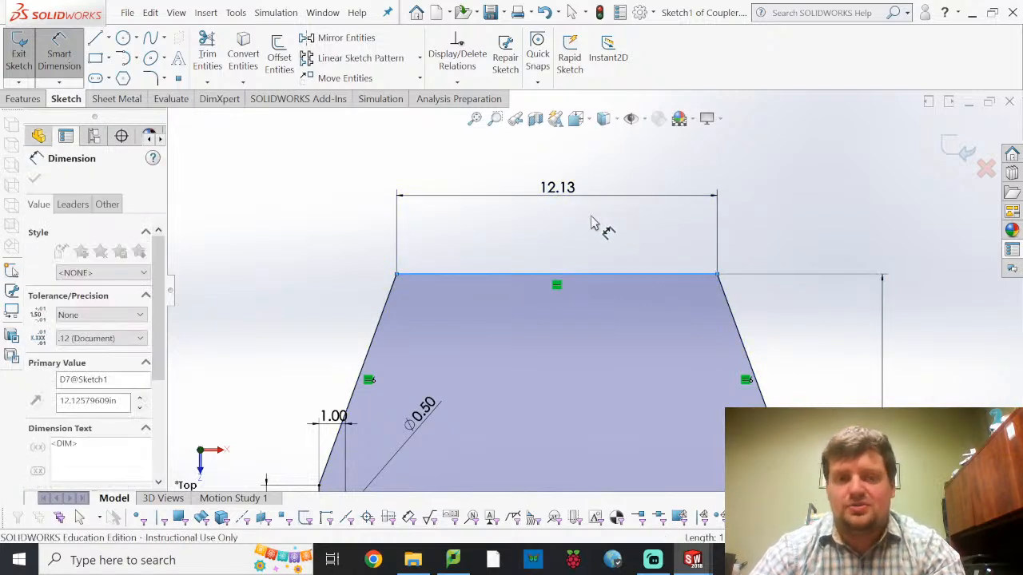
type("12")
key("Return")
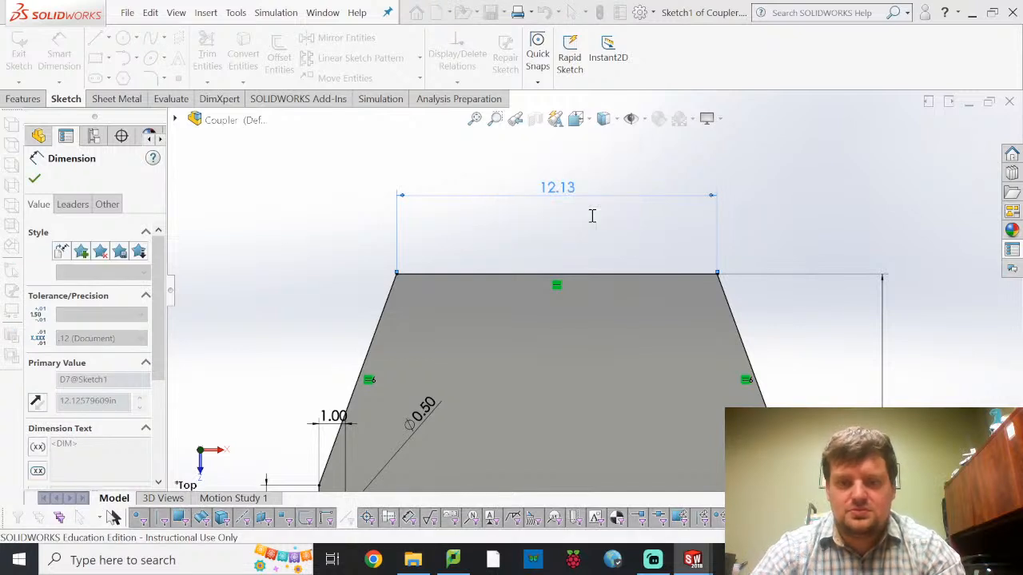
key("Escape")
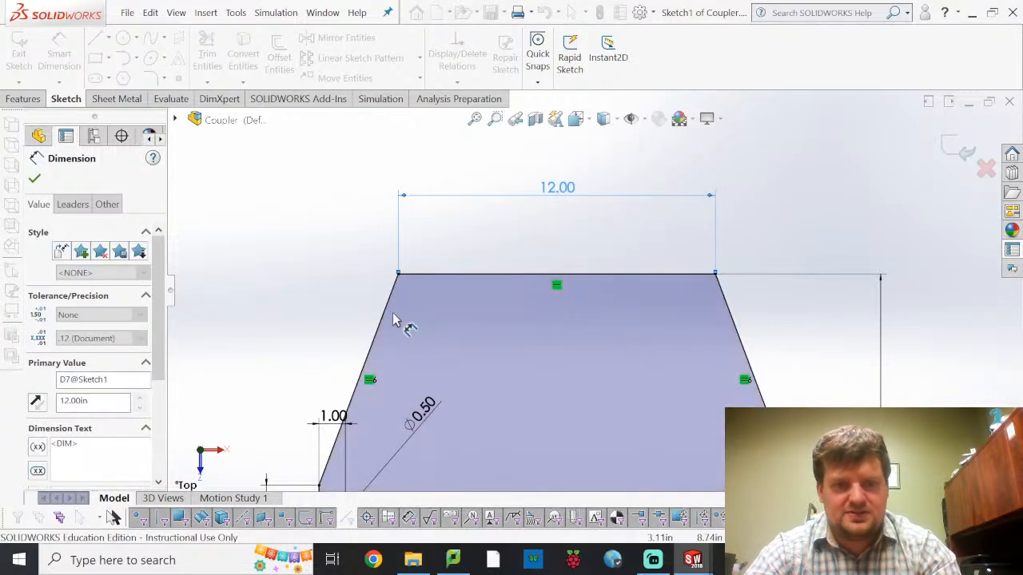
Sketch a circle about 0.52 in in diameter inside the profile, centred about 2.2 in across and 4.1 in up from the origin
scroll(266, 310, "down", 1)
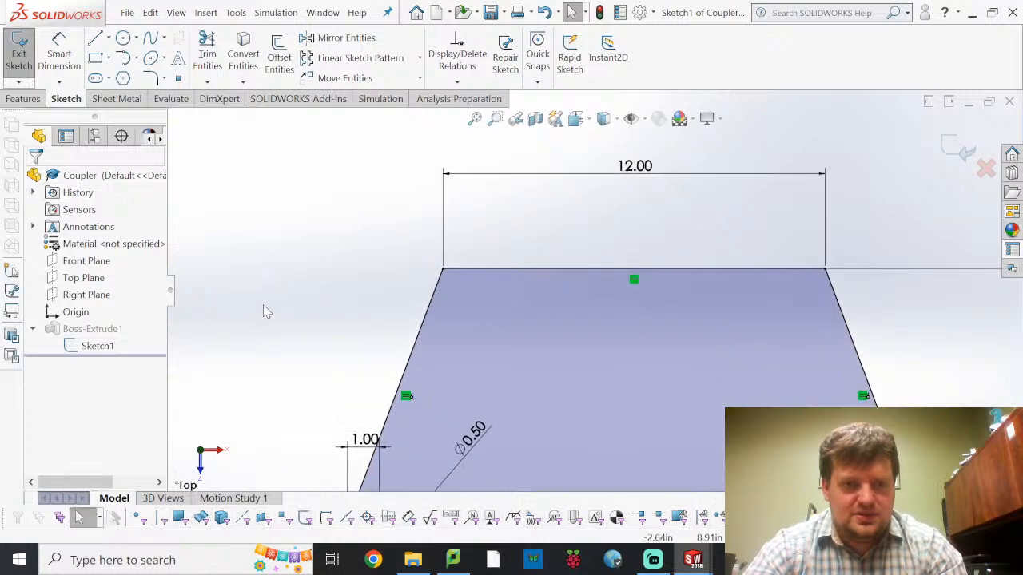
scroll(493, 371, "up", 3)
scroll(582, 410, "down", 1)
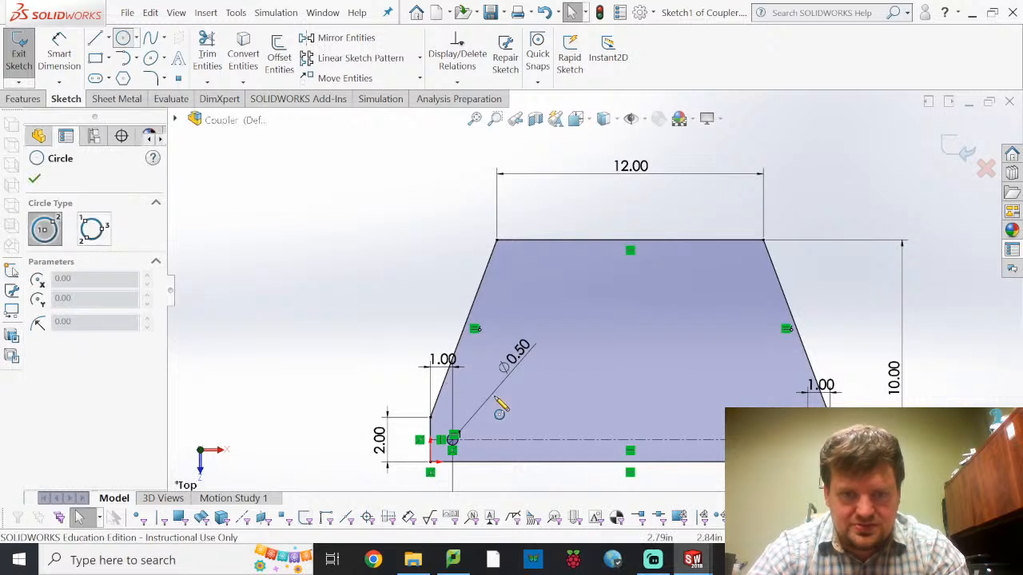
scroll(472, 434, "up", 1)
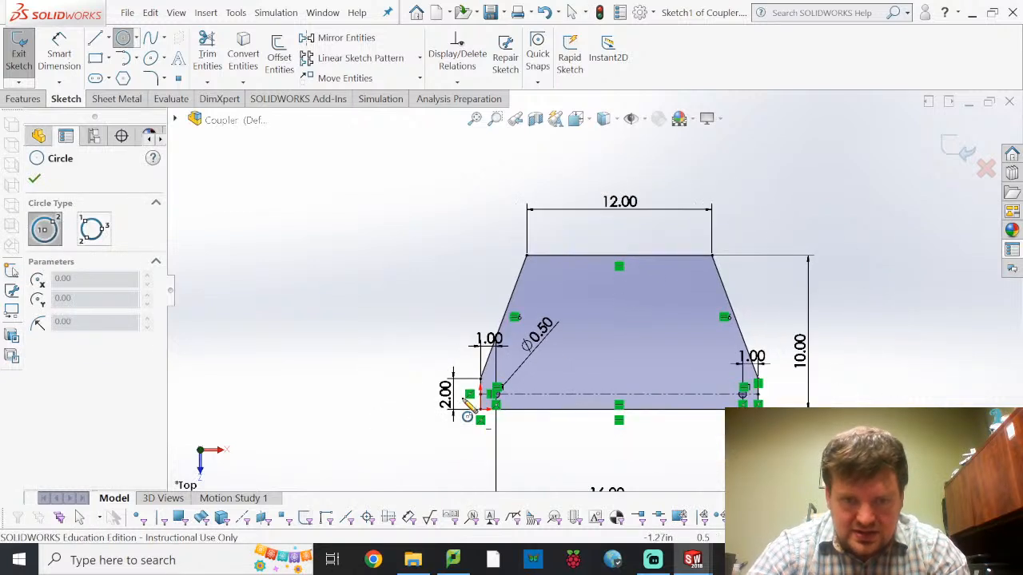
scroll(523, 352, "down", 3)
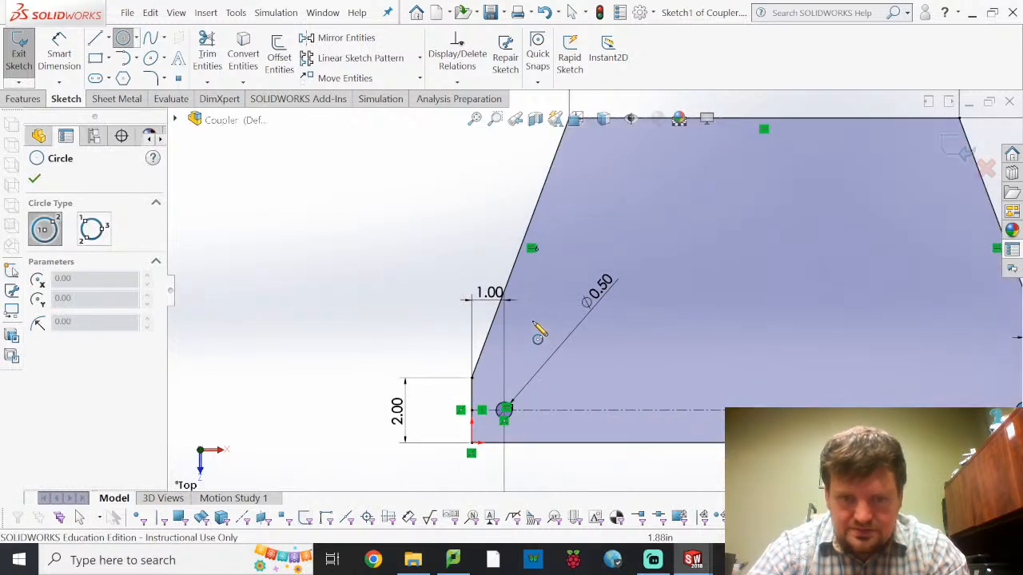
left_click(543, 310)
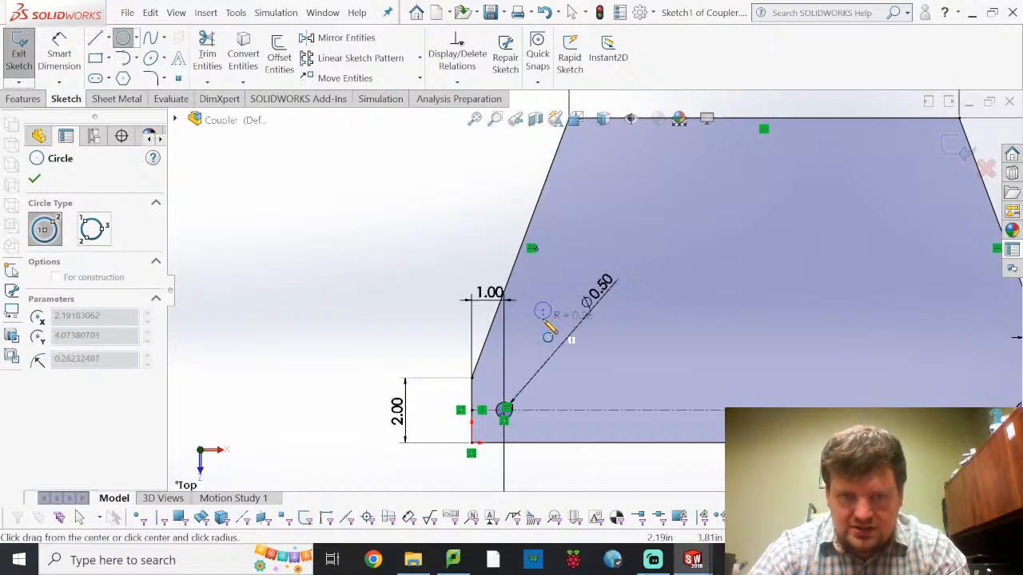
left_click(549, 318)
key("Escape")
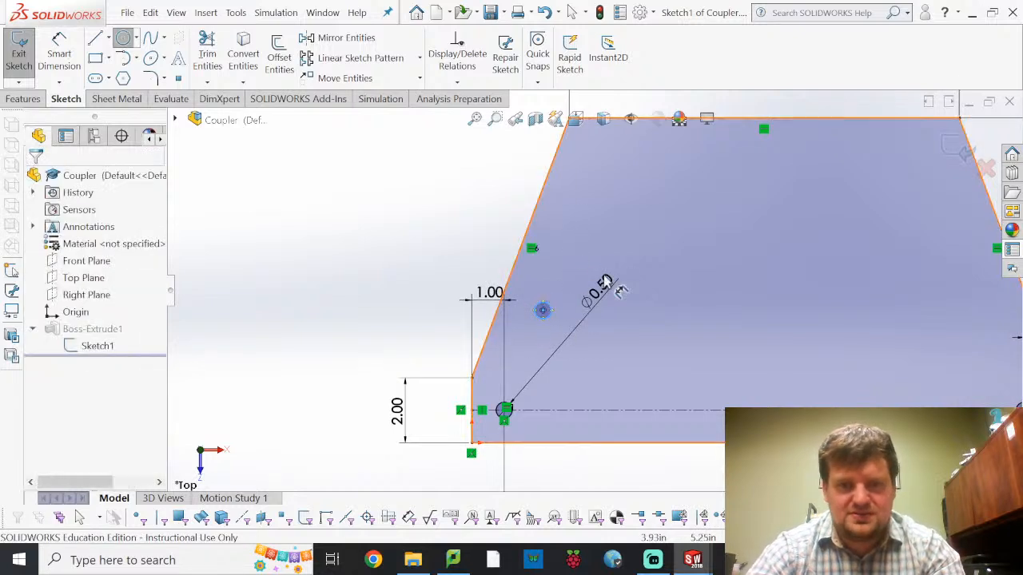
key("Escape")
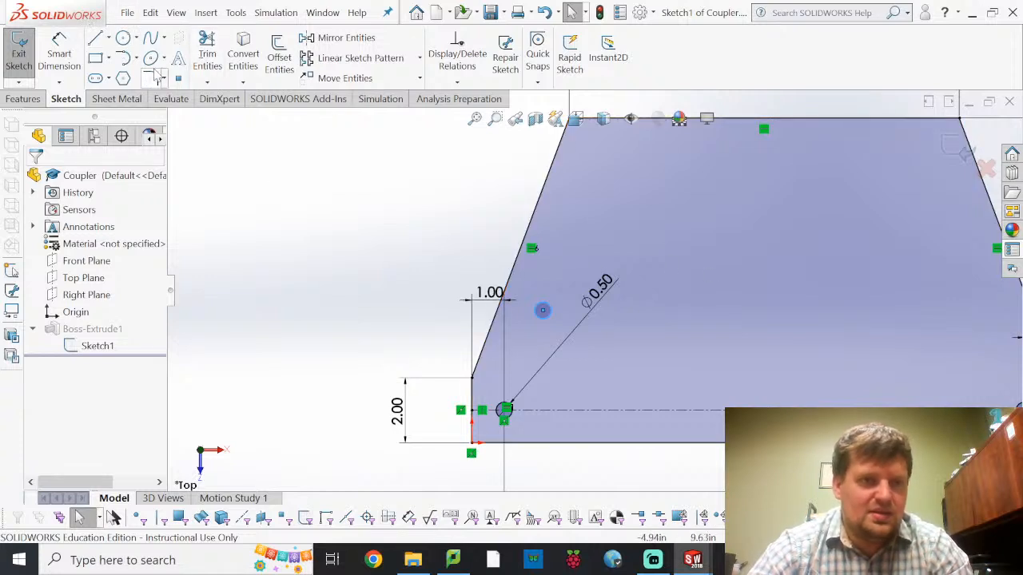
Dimension the new circle's diameter at 0.5 in
left_click(59, 53)
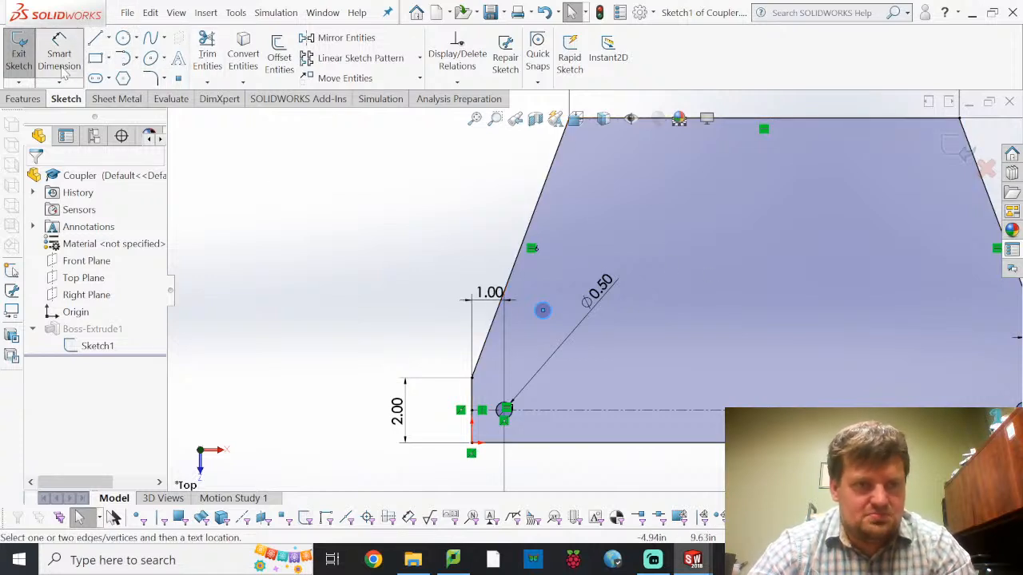
left_click(544, 311)
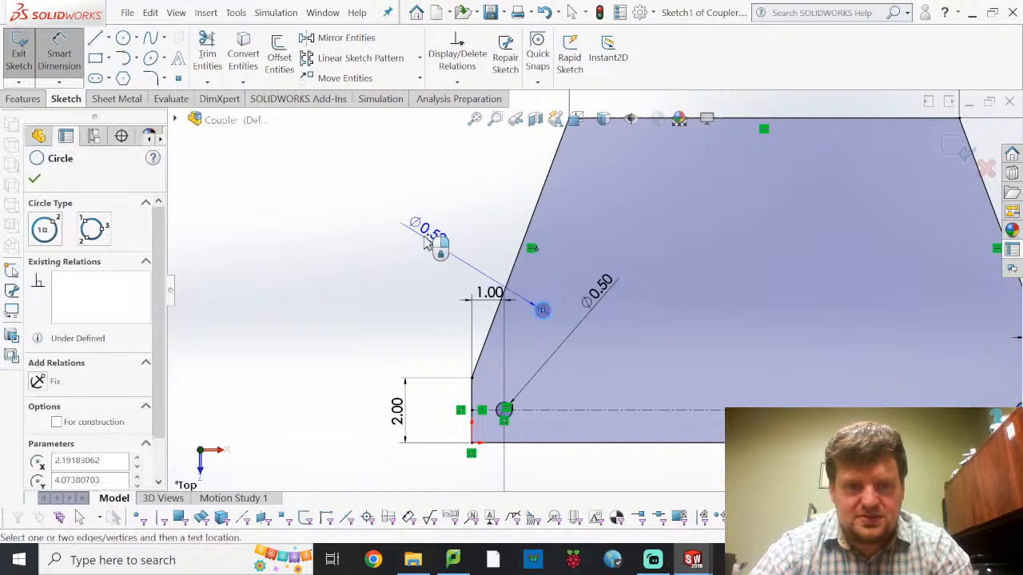
left_click(425, 245)
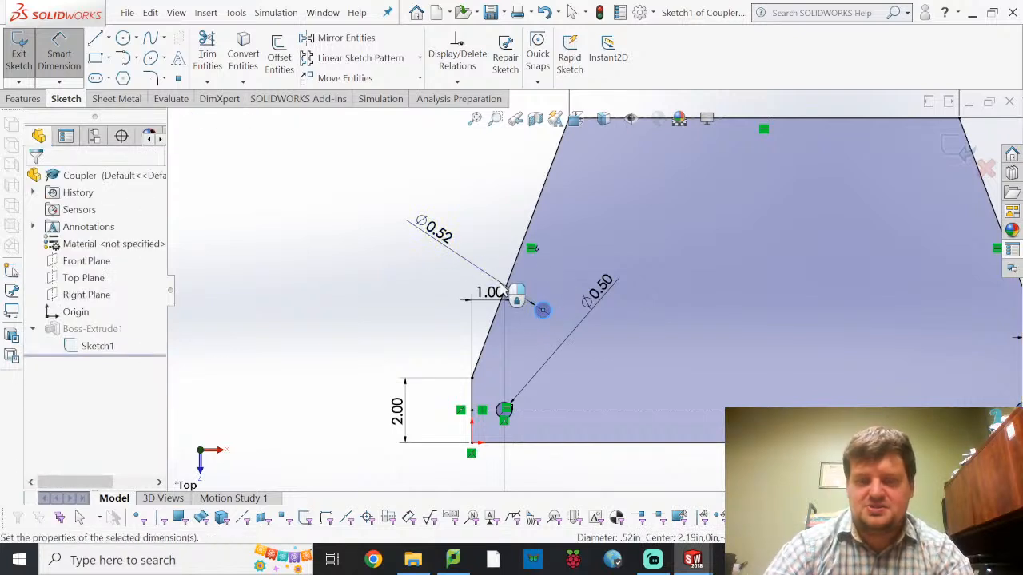
type("0.5")
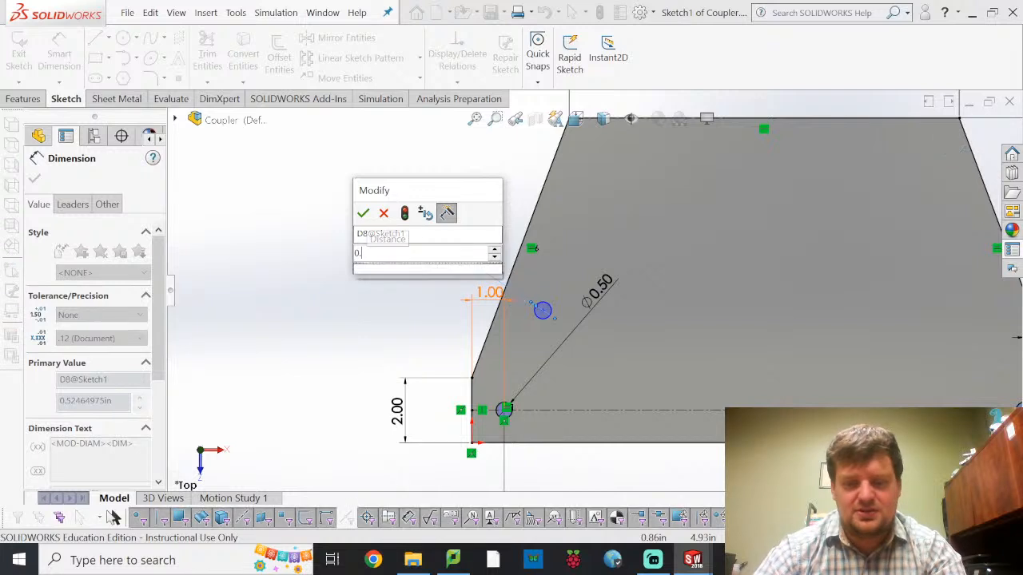
key("Return")
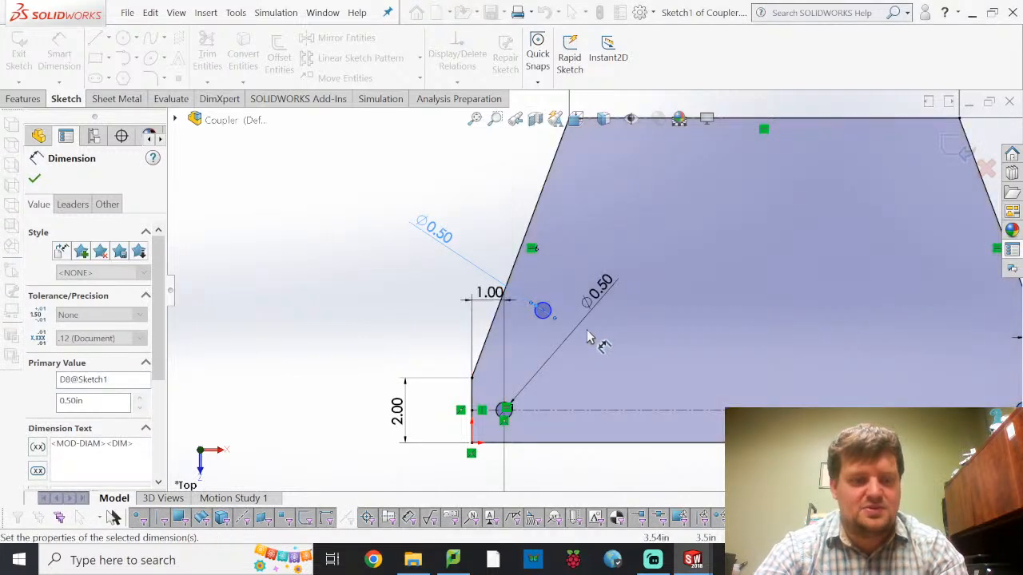
left_click(329, 174)
key("Escape")
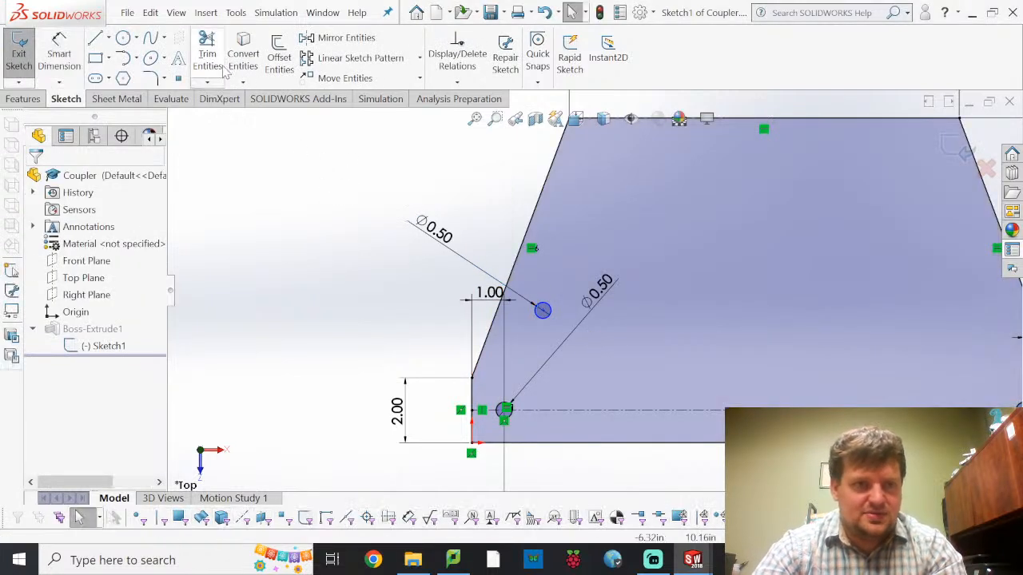
left_click(419, 58)
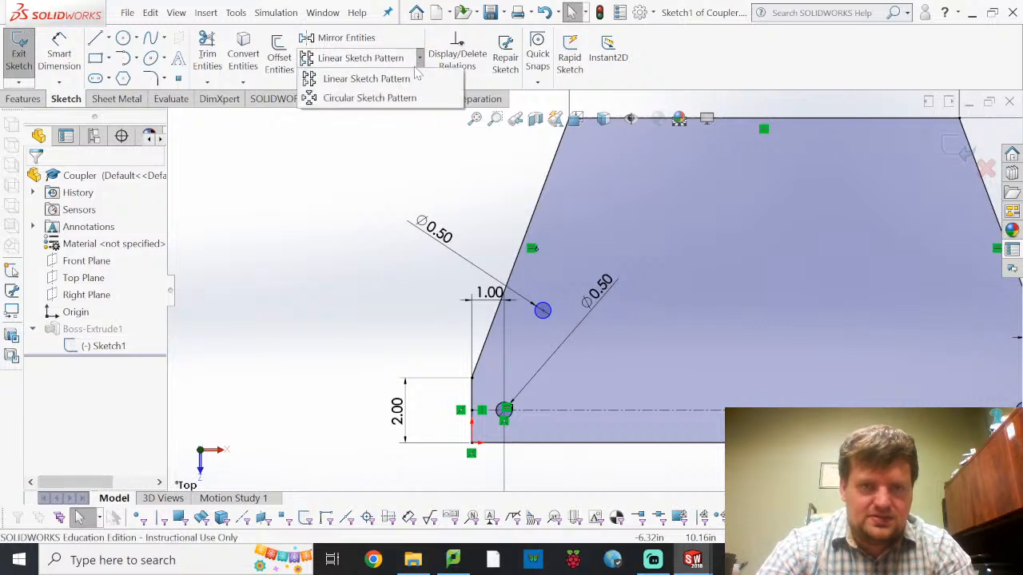
left_click(372, 97)
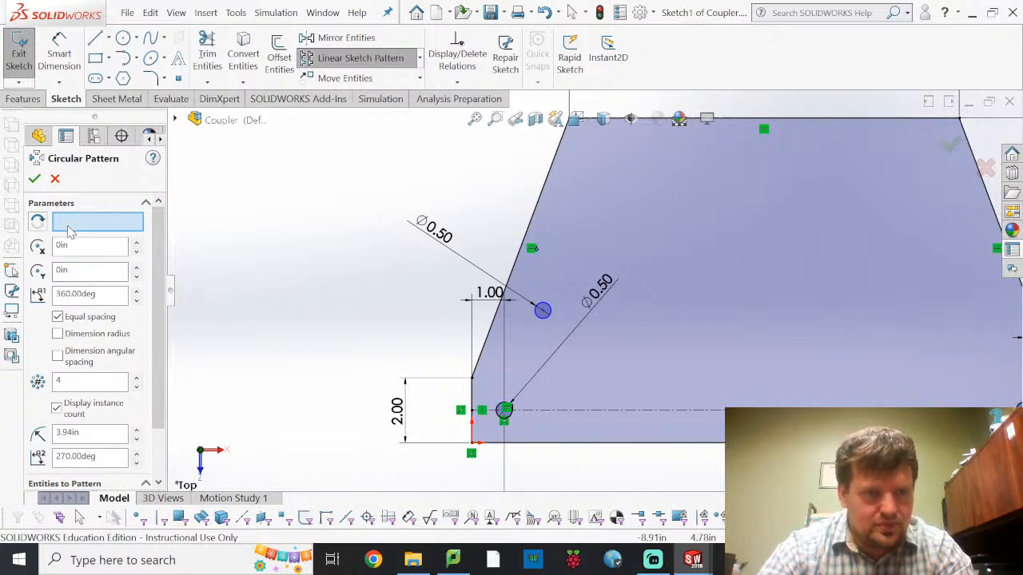
scroll(89, 316, "down", 2)
left_click(110, 450)
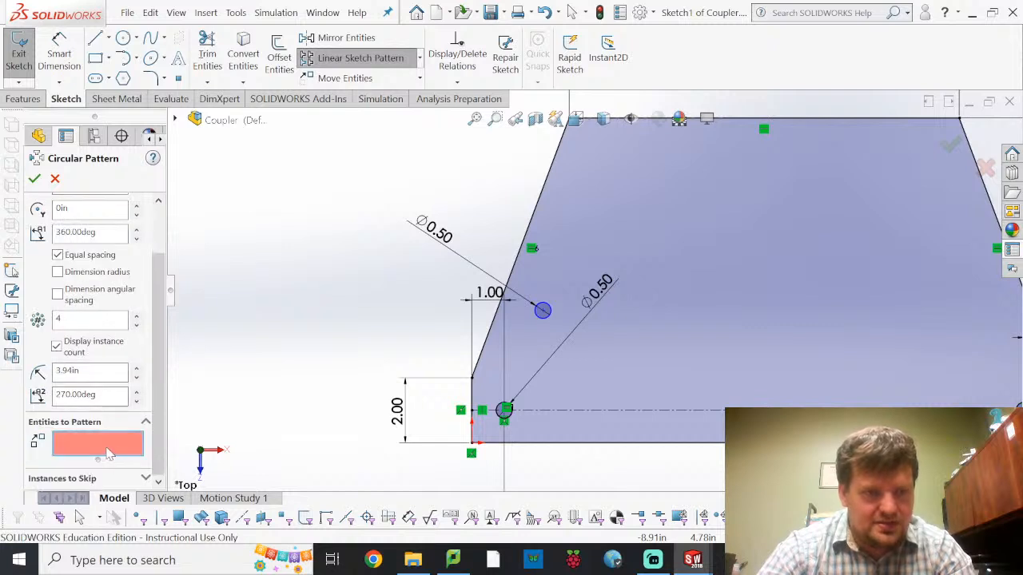
left_click(550, 311)
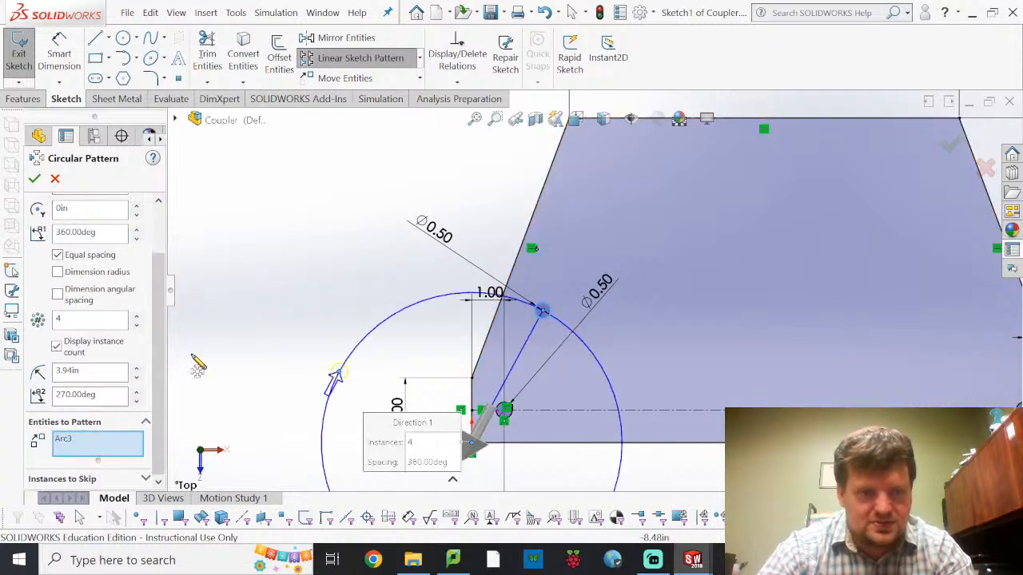
scroll(102, 266, "up", 2)
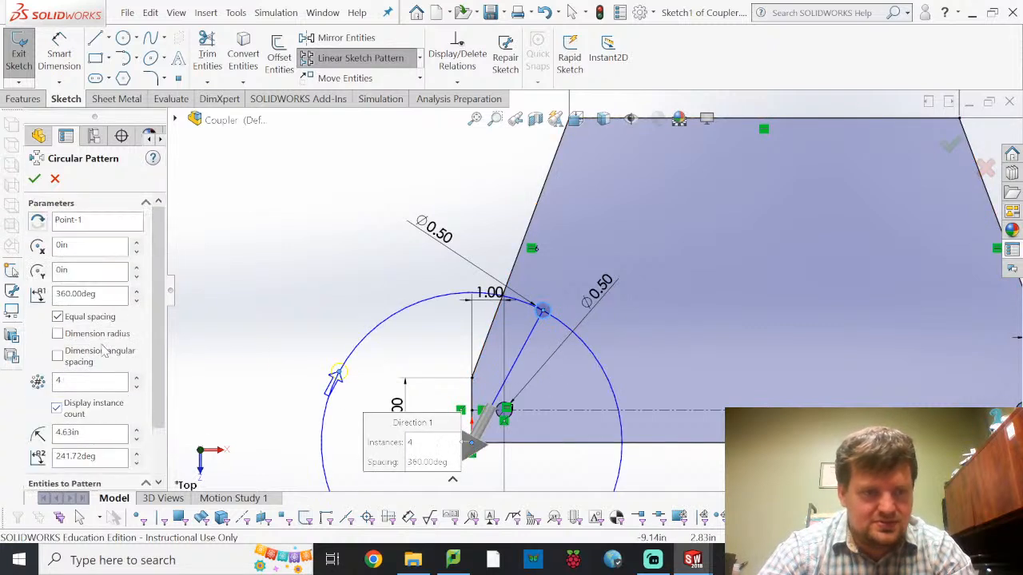
left_click(100, 227)
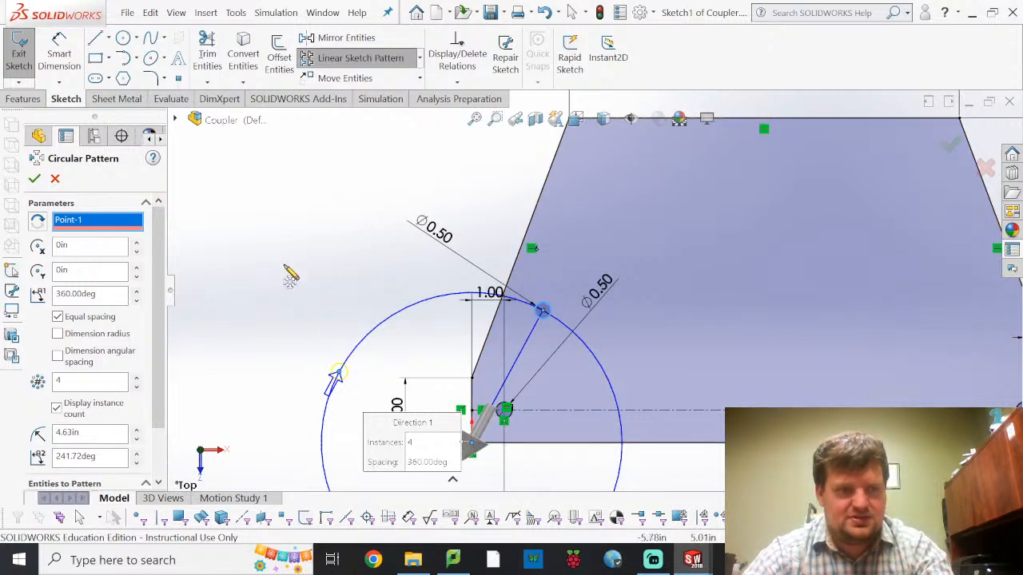
left_click(34, 179)
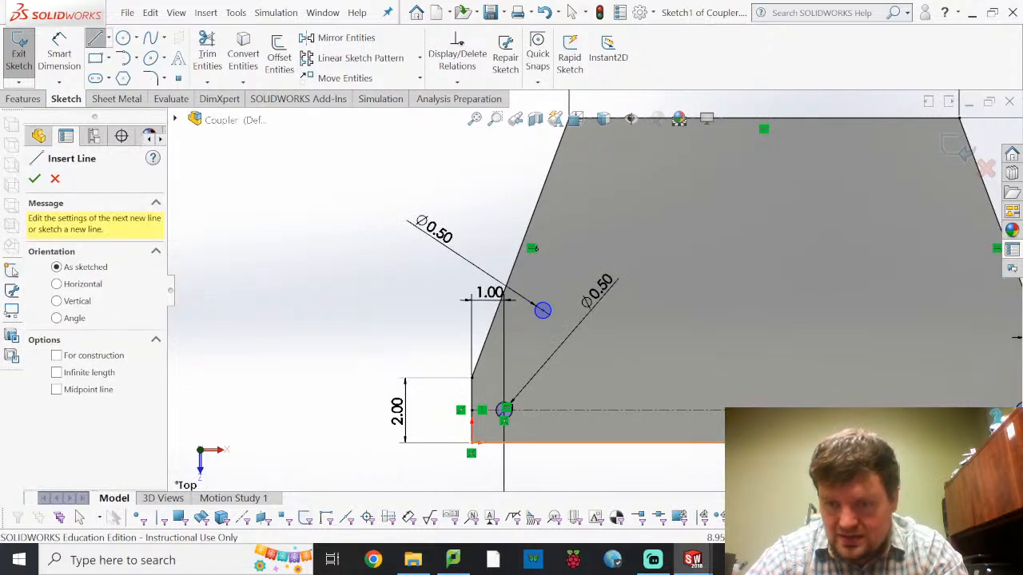
Sketch a vertical construction line about 1.25 in long downward from the midpoint of the bar's bottom edge
left_click(764, 443)
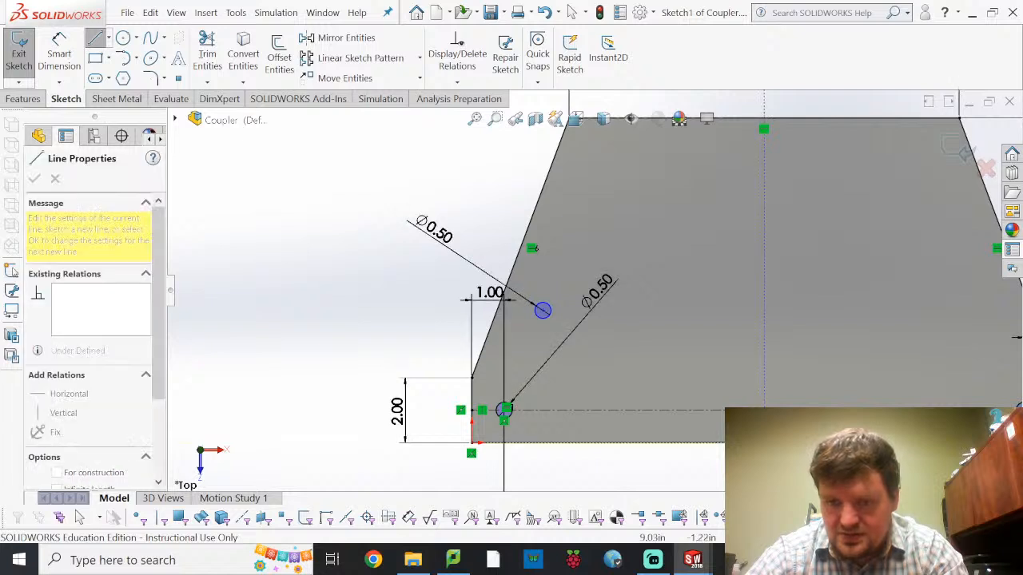
key("Escape")
key("Escape")
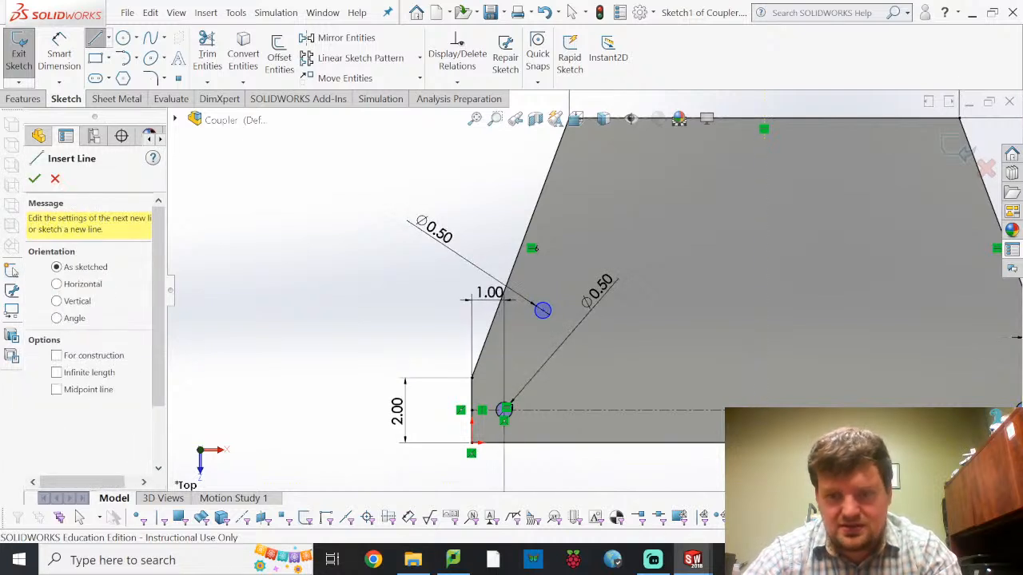
left_click(763, 469)
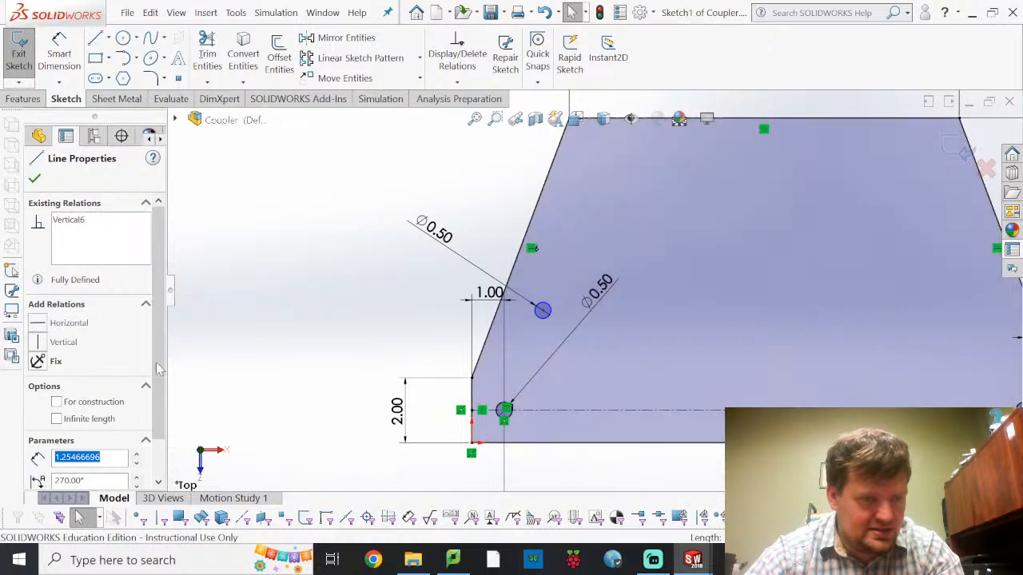
left_click(59, 404)
left_click(300, 437)
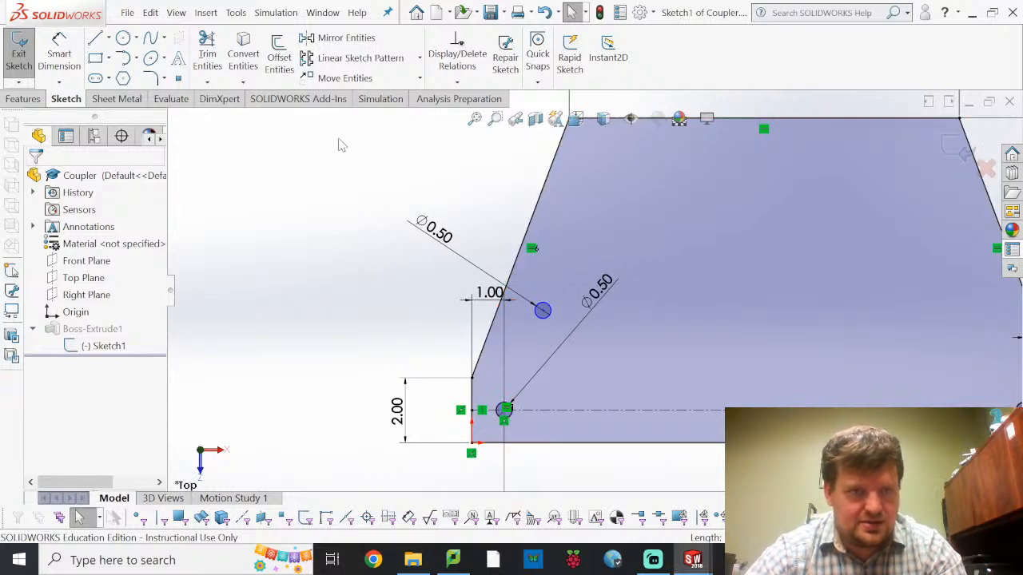
Start a circular sketch pattern with the new 0.5 in circle on the profile's sloped side as the entity to pattern
left_click(420, 58)
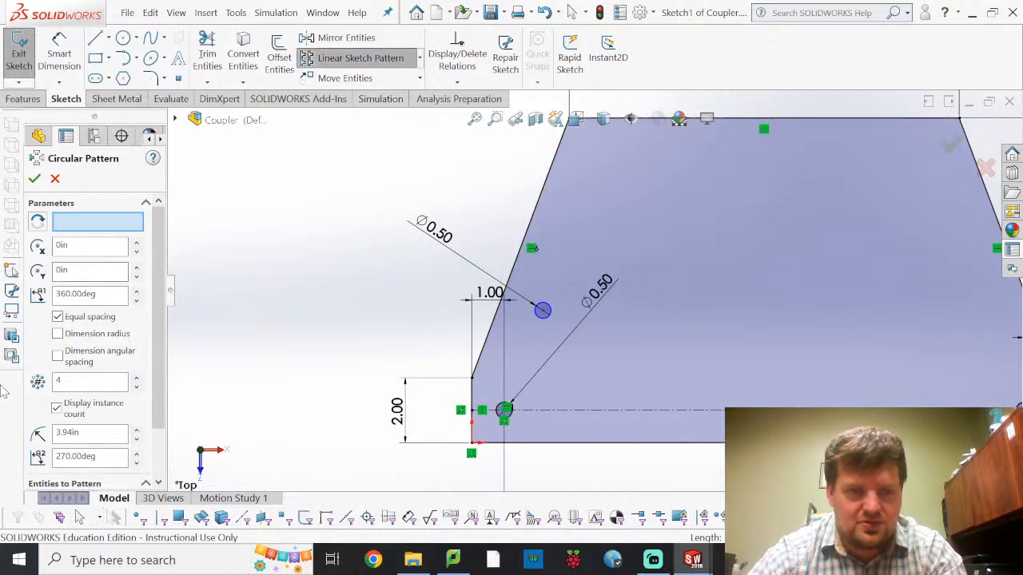
scroll(92, 451, "down", 2)
left_click(94, 447)
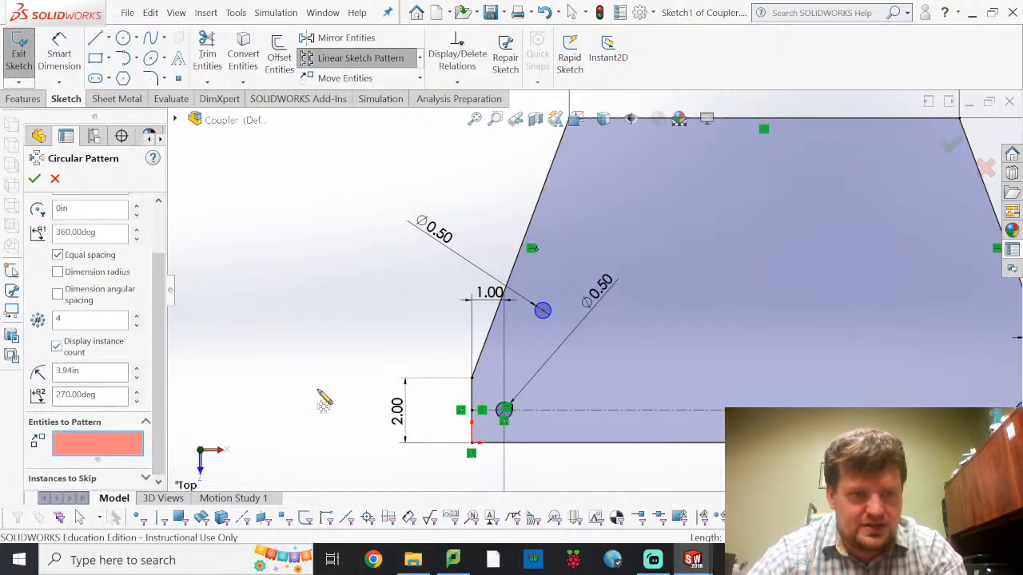
left_click(543, 310)
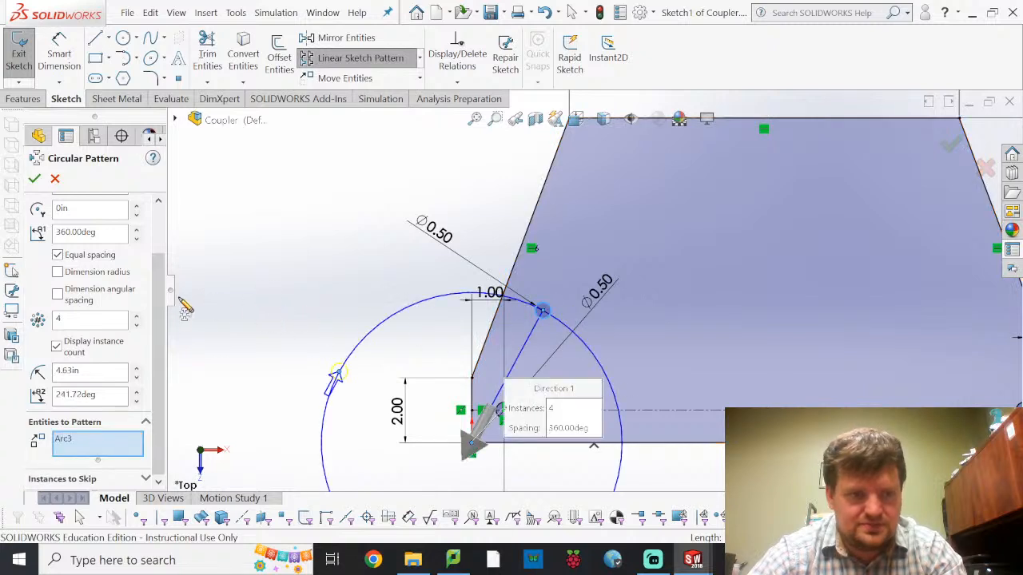
Replace the pattern's default centre at the origin with the midpoint of the profile's bottom edge
scroll(64, 294, "up", 2)
left_click(92, 227)
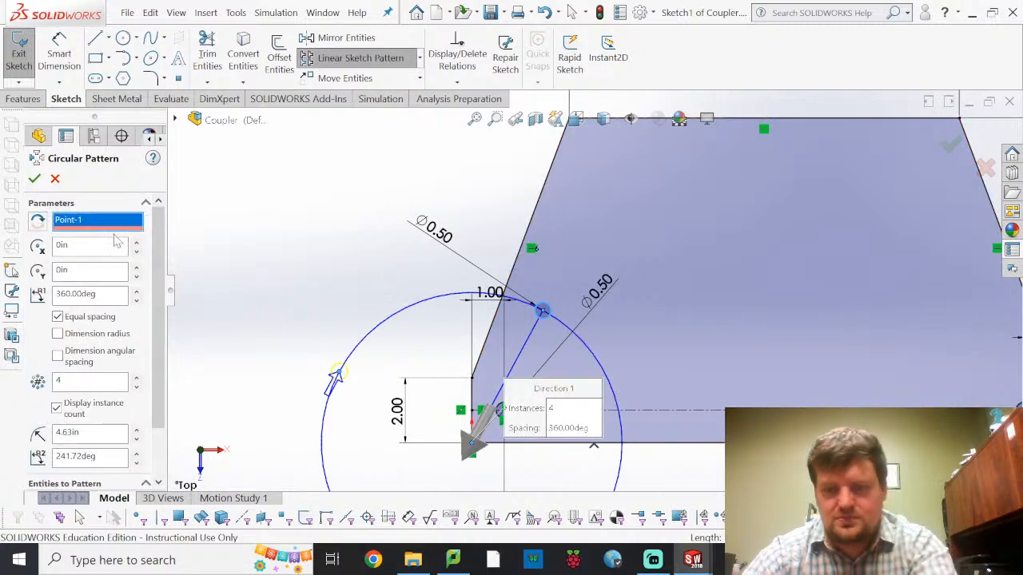
key("Delete")
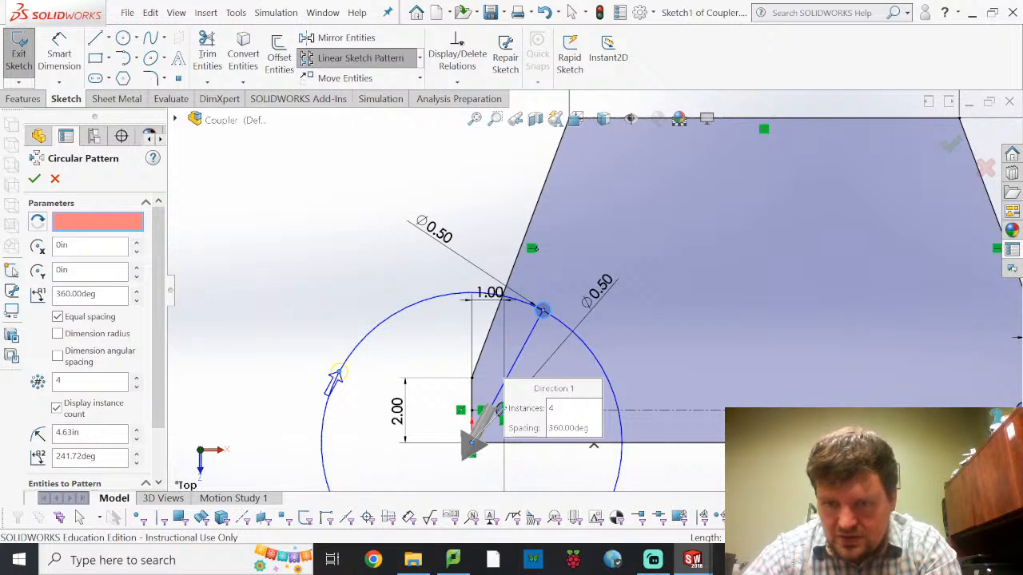
left_click(504, 409)
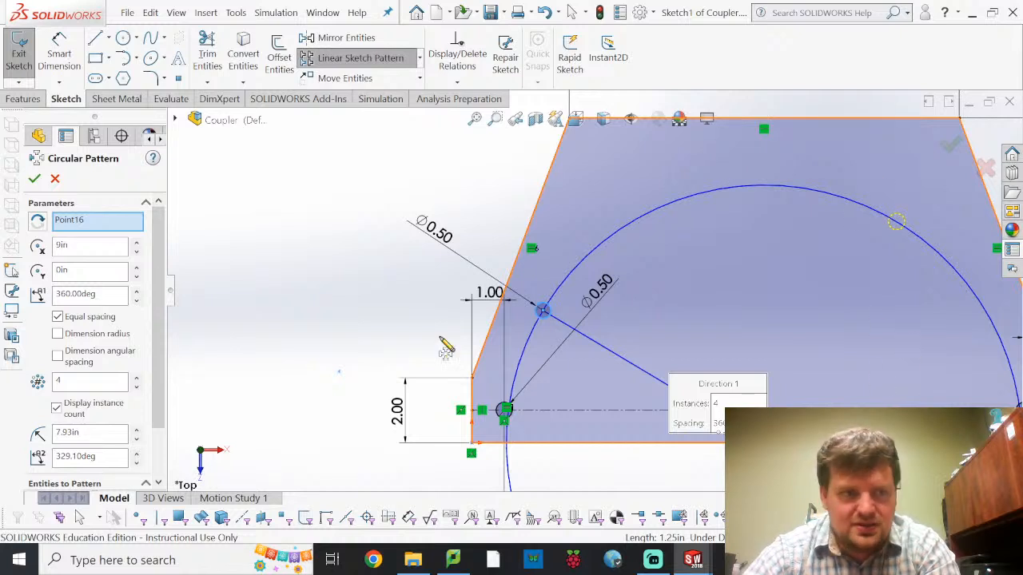
Set the circular pattern's arc angle to 90 degrees and its number of instances to 5
scroll(867, 303, "up", 2)
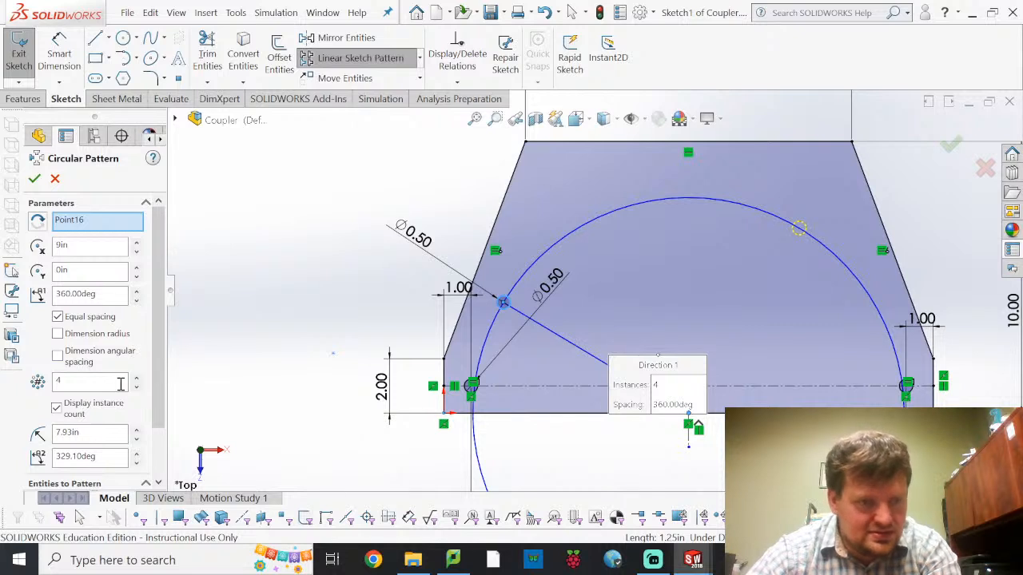
left_click(109, 458)
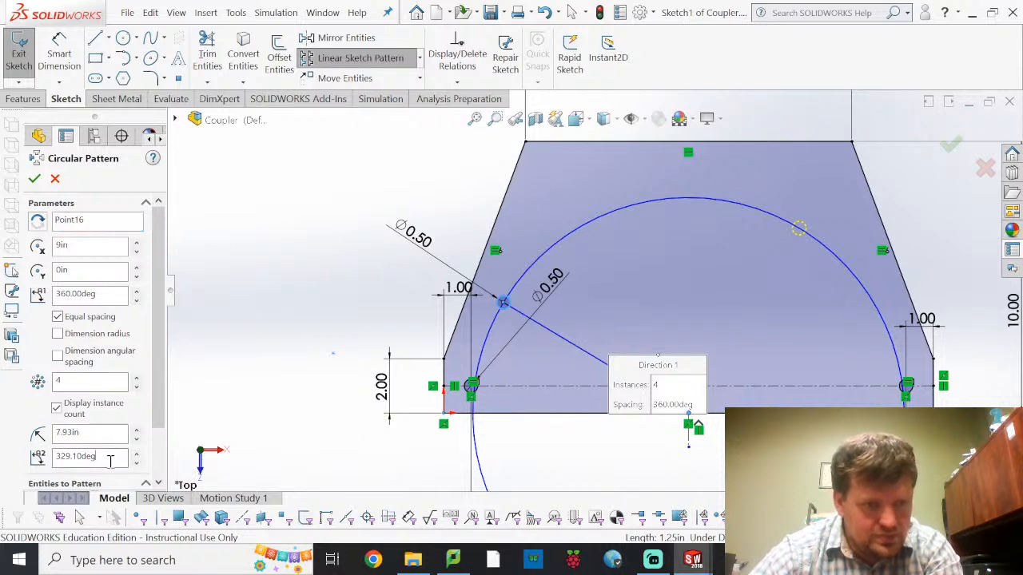
type("90")
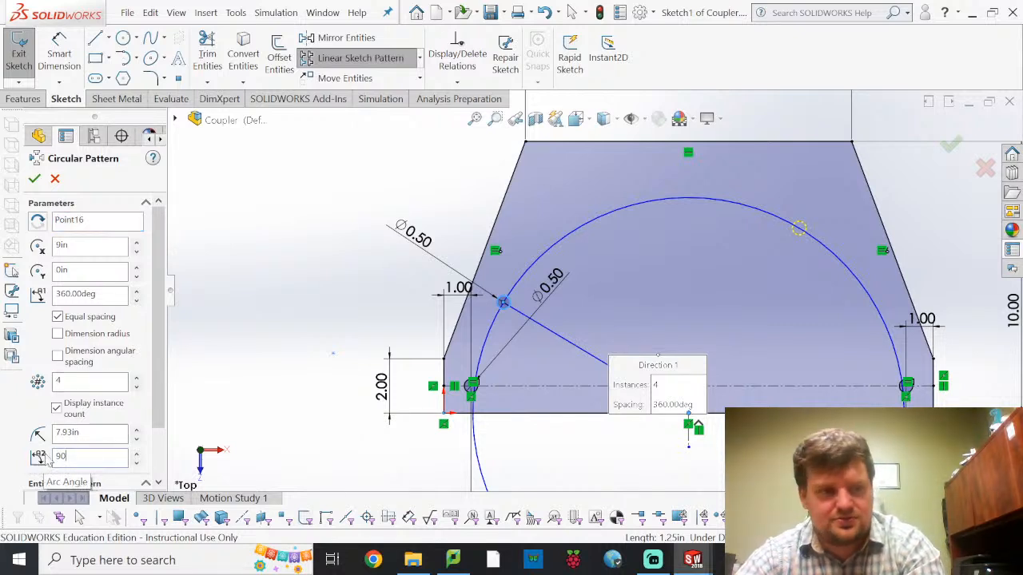
key("Return")
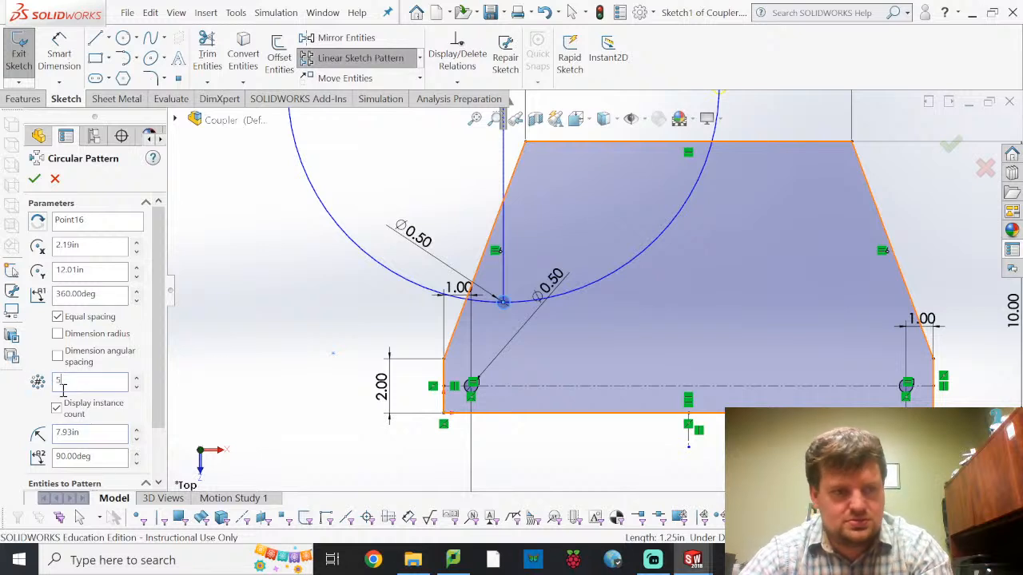
left_click(101, 432)
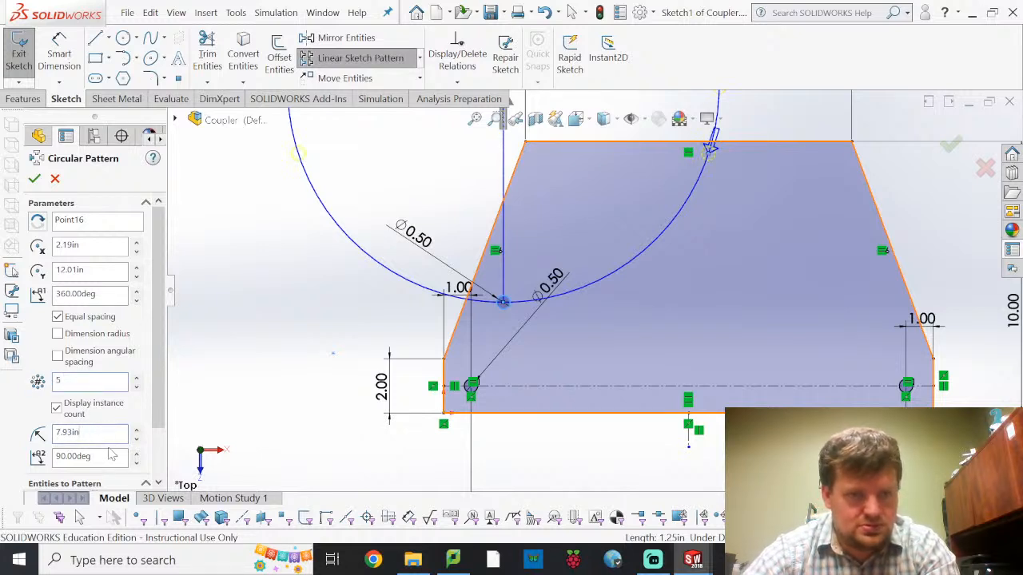
Change the pattern's centre to the lower endpoint of the short vertical construction line below the bottom edge
left_click(101, 228)
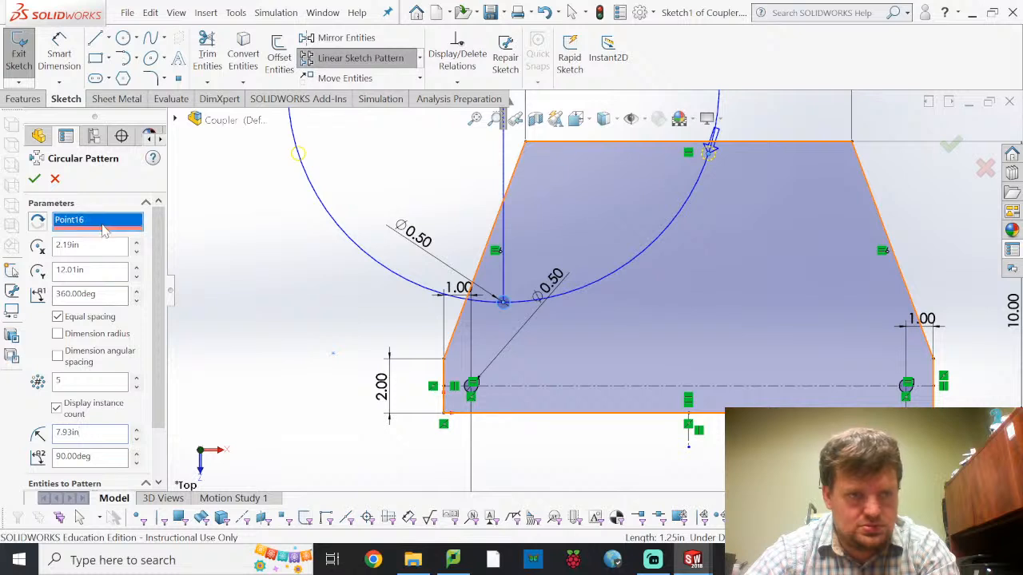
key("Delete")
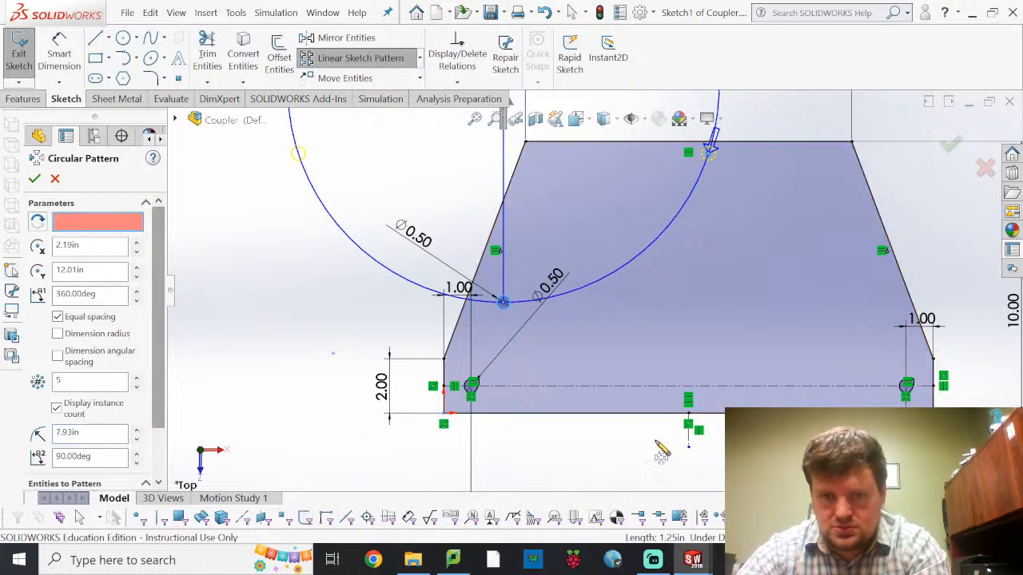
left_click(690, 449)
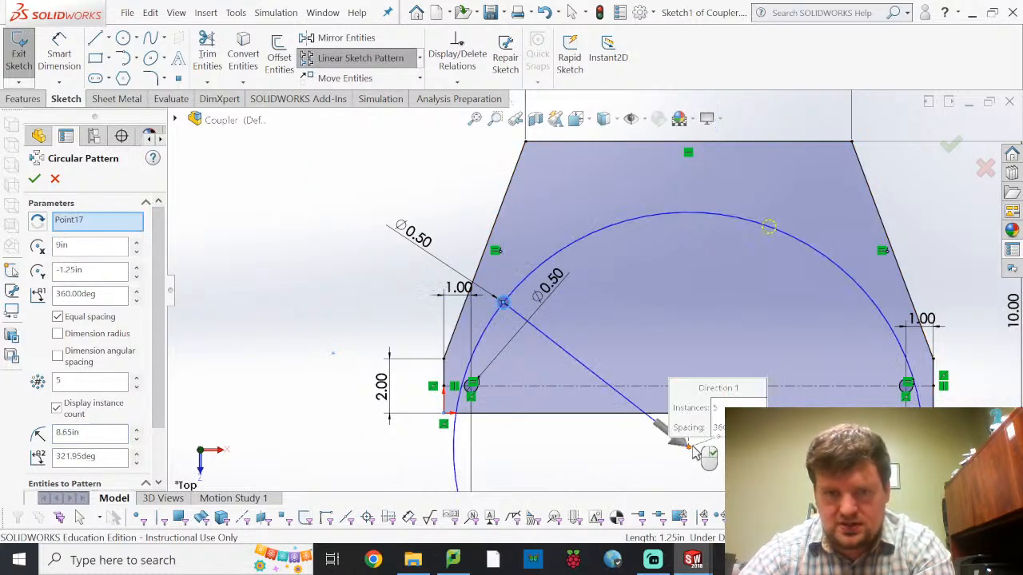
Try an arc angle of -90 degrees for the circular pattern, and then 90 degrees
left_click(111, 461)
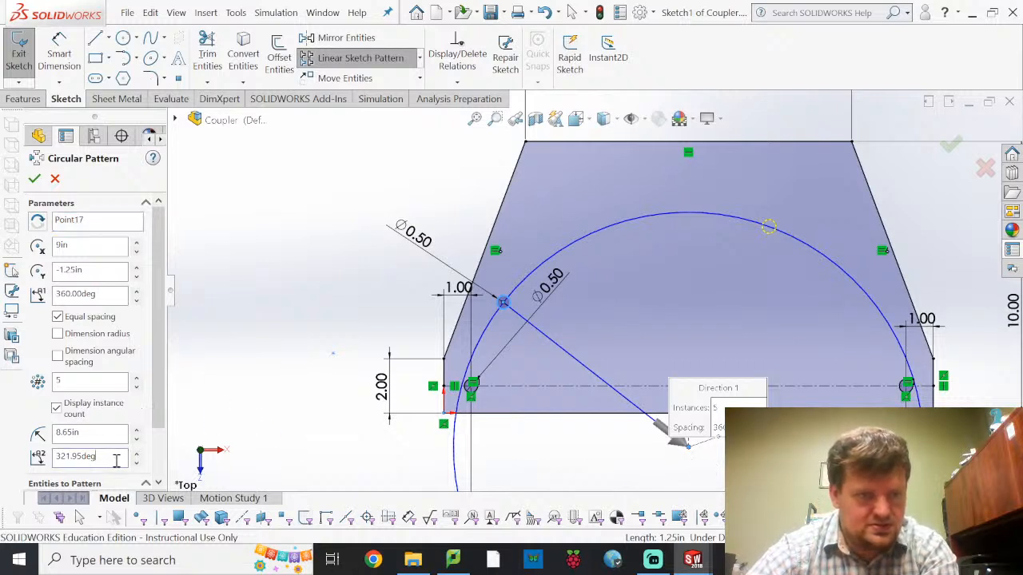
left_click_drag(116, 460, 4, 455)
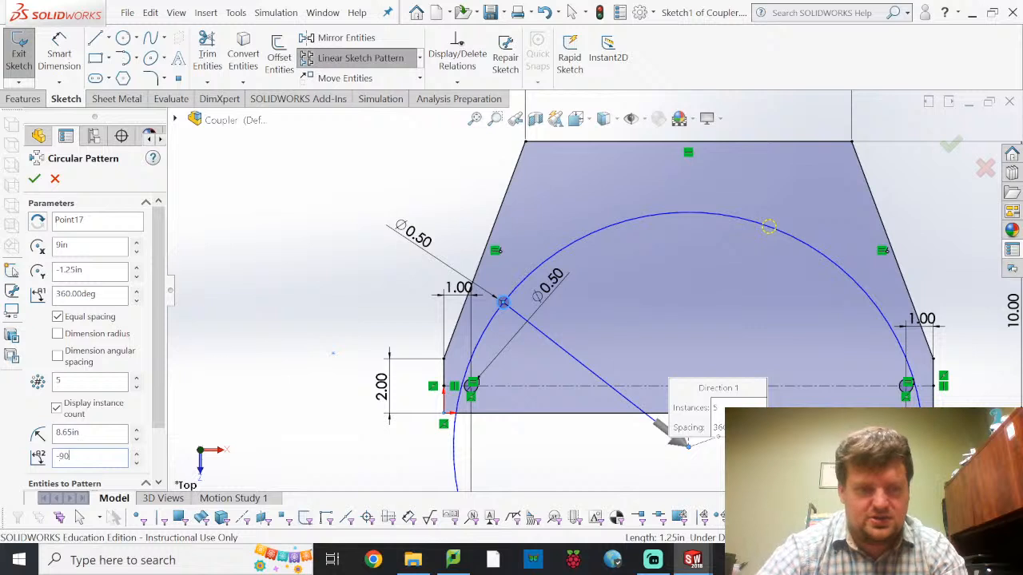
key("Return")
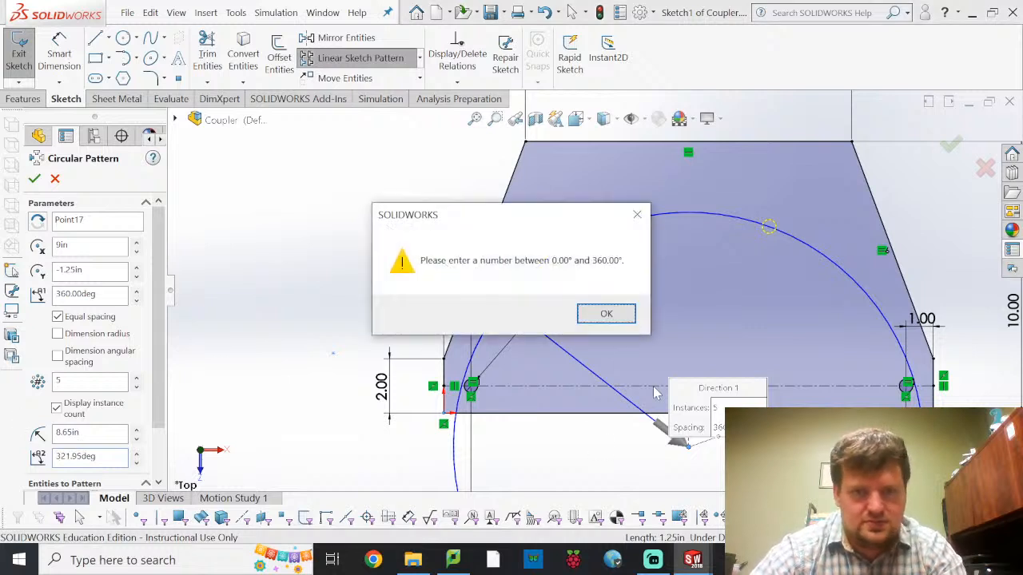
left_click(609, 315)
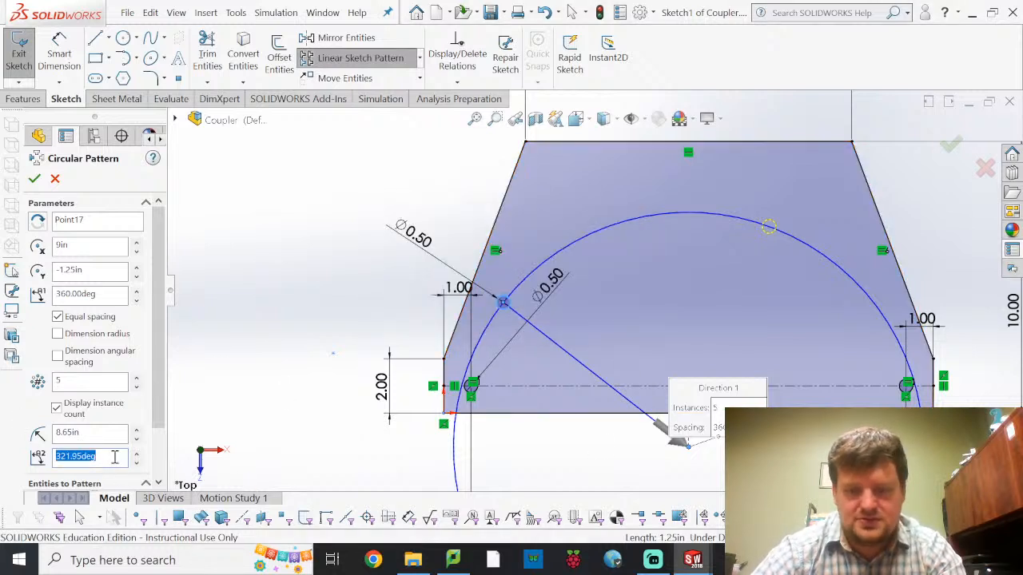
key("Return")
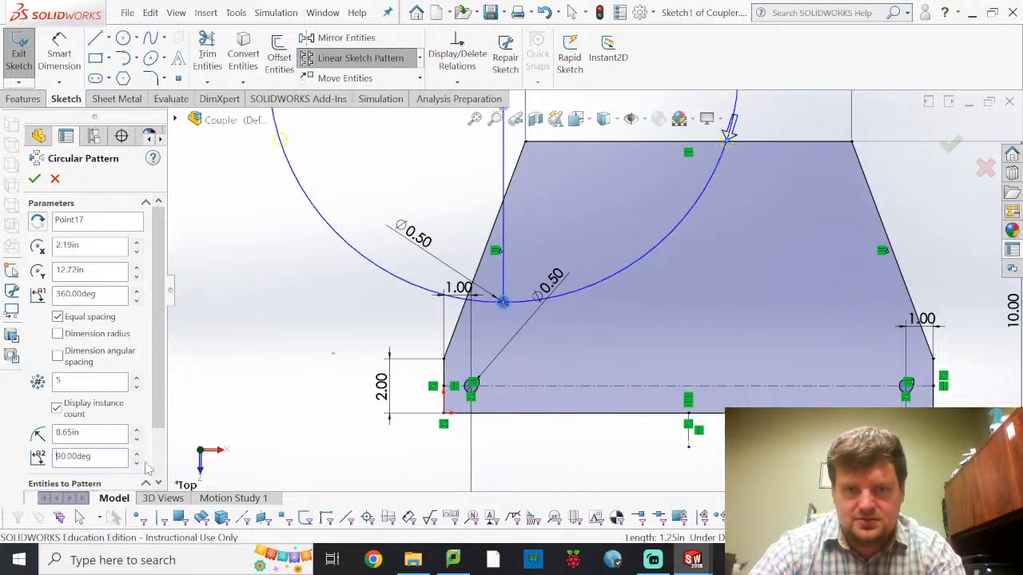
Reselect the construction line's lower endpoint as the circular pattern's centre
scroll(528, 280, "up", 3)
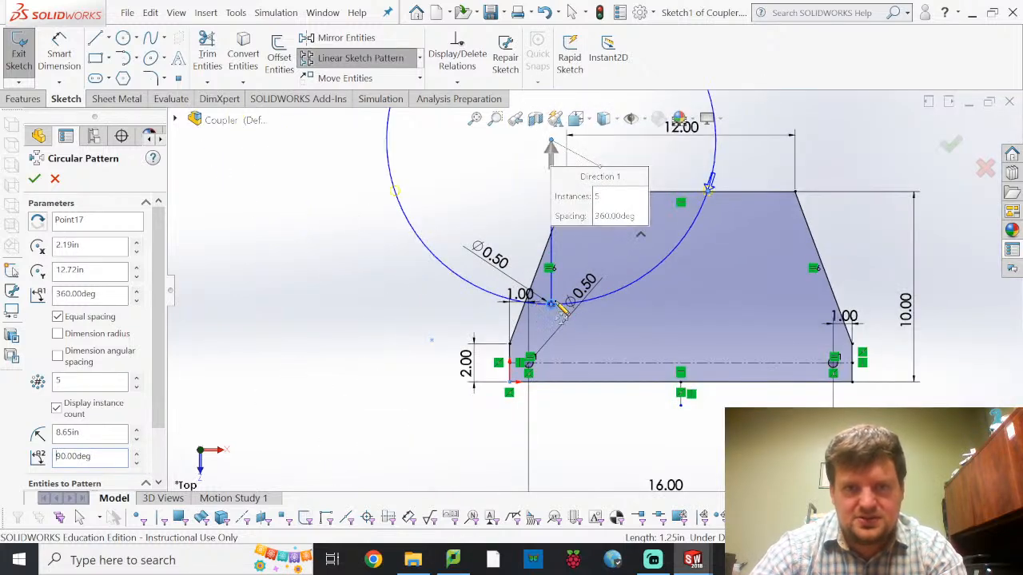
scroll(563, 314, "up", 2)
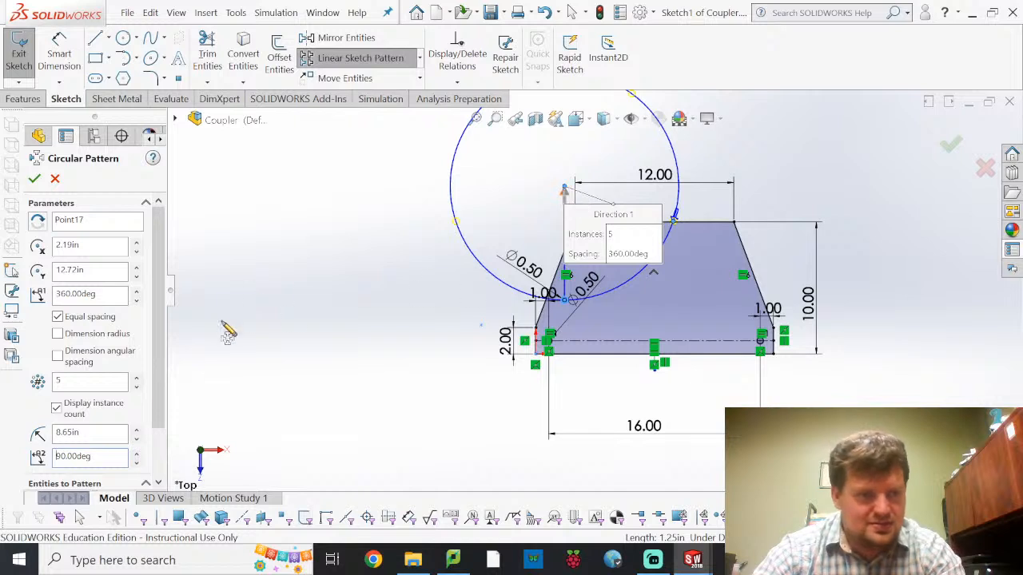
left_click(114, 226)
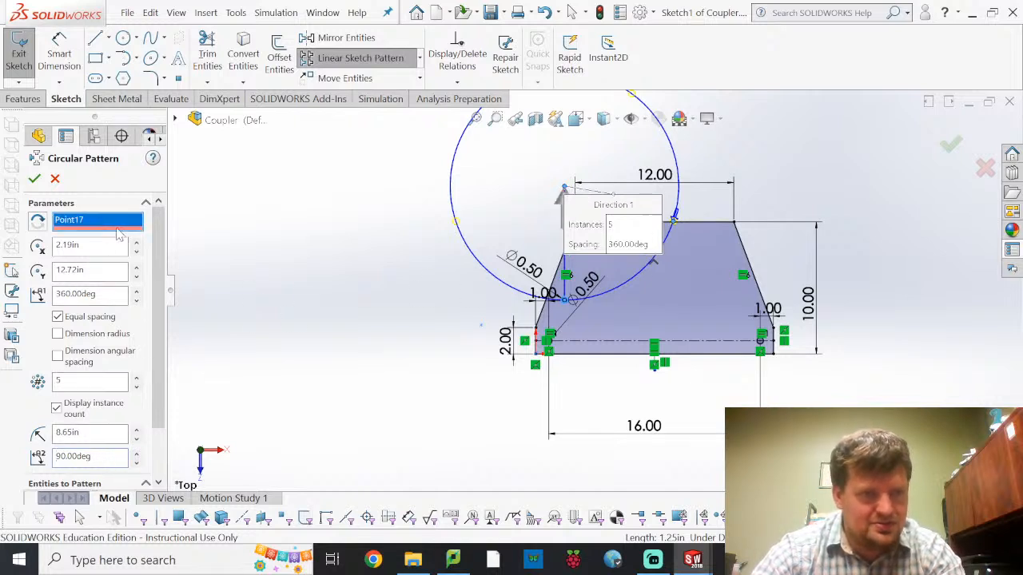
scroll(664, 388, "down", 3)
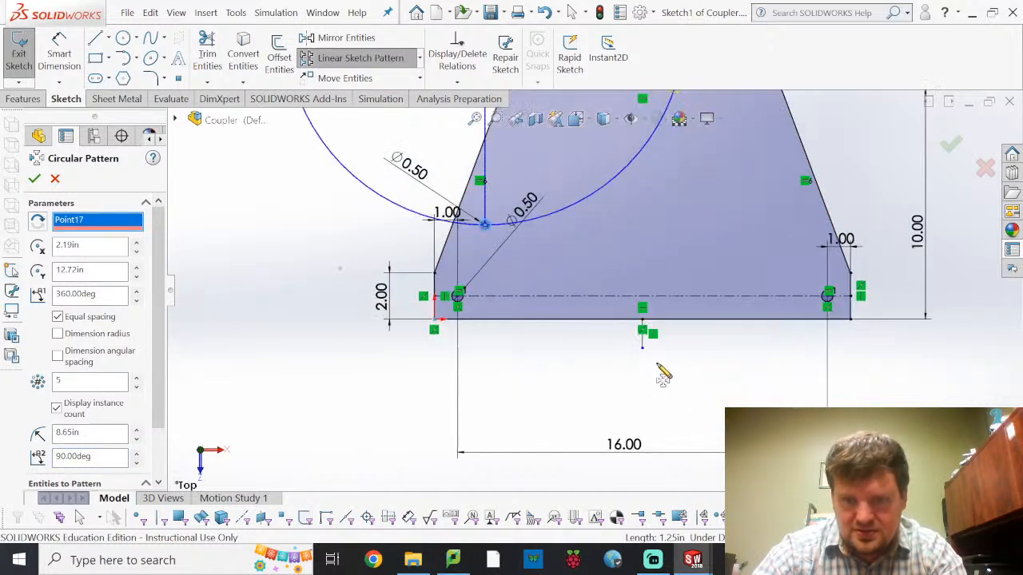
left_click(643, 349)
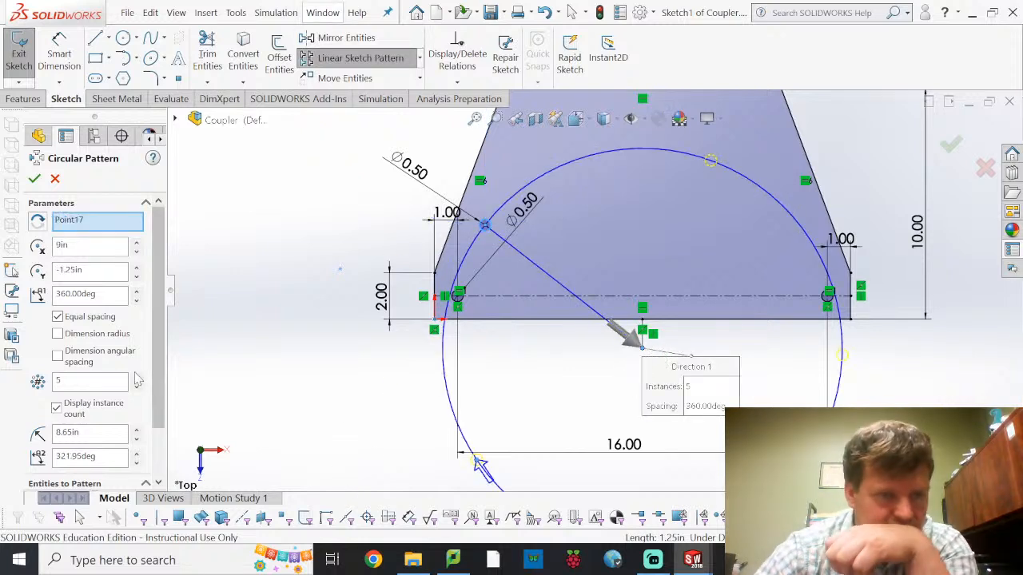
Set the pattern's total spacing angle to 90 degrees and apply the circular pattern
left_click(107, 295)
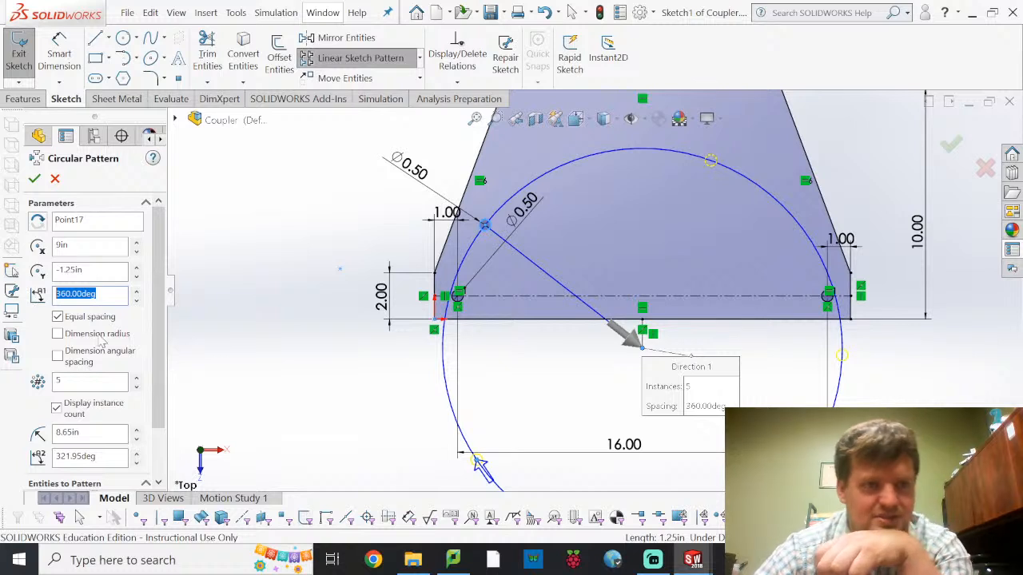
key("Return")
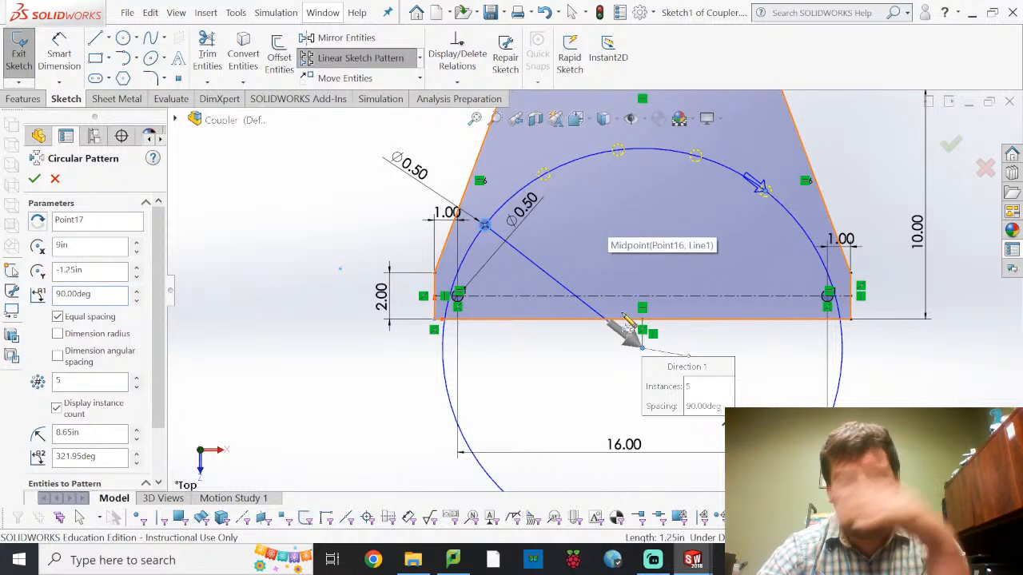
left_click(34, 179)
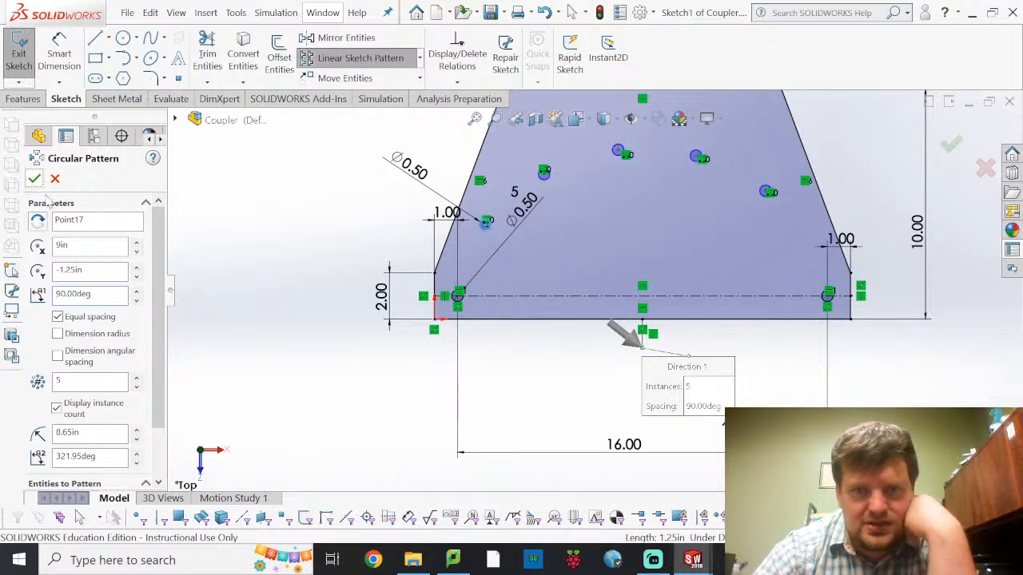
Exit the sketch to rebuild the Coupler with its patterned holes, and save the part
left_click(22, 64)
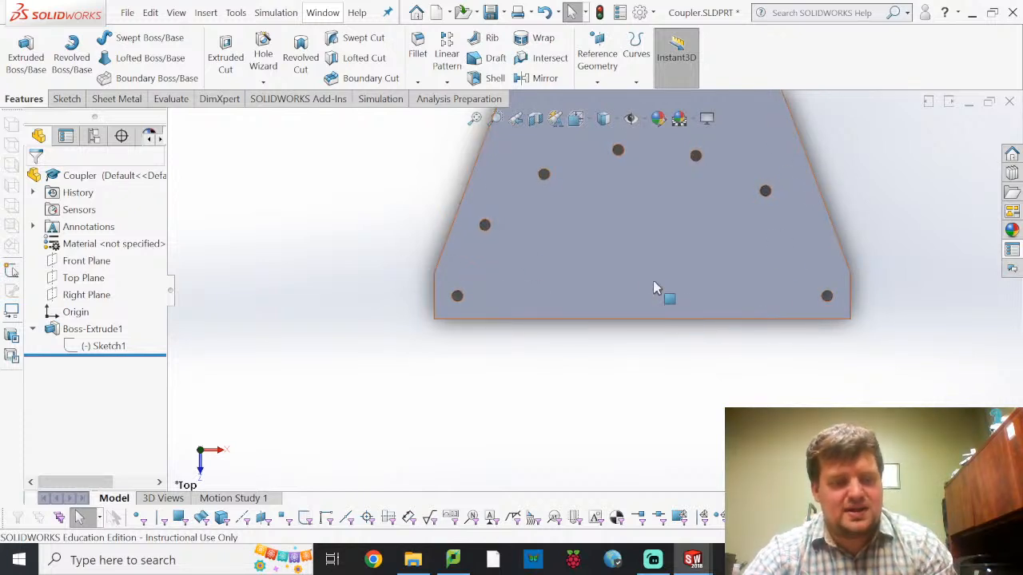
middle_click_drag(652, 267, 644, 335, "ctrl")
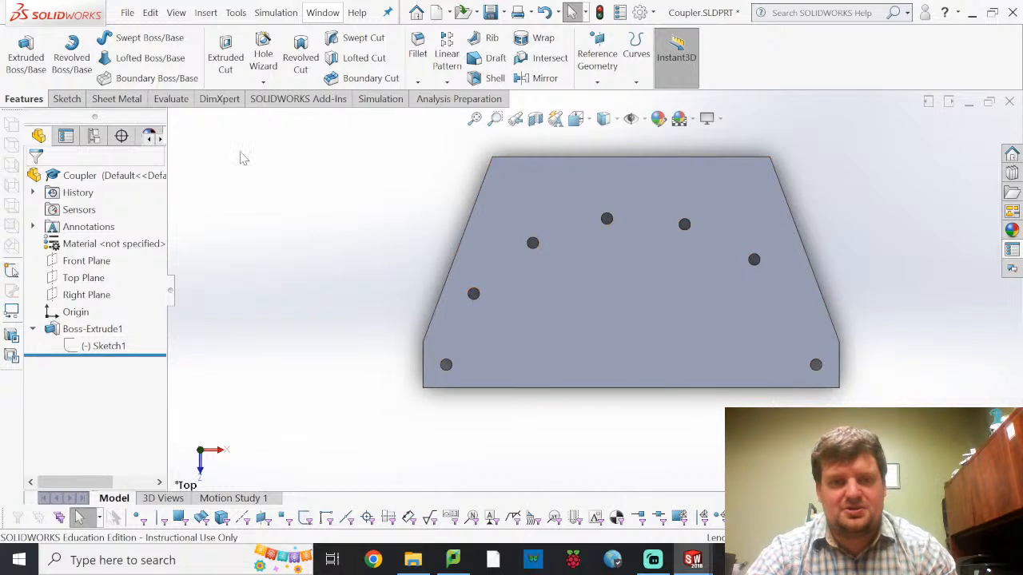
left_click(127, 14)
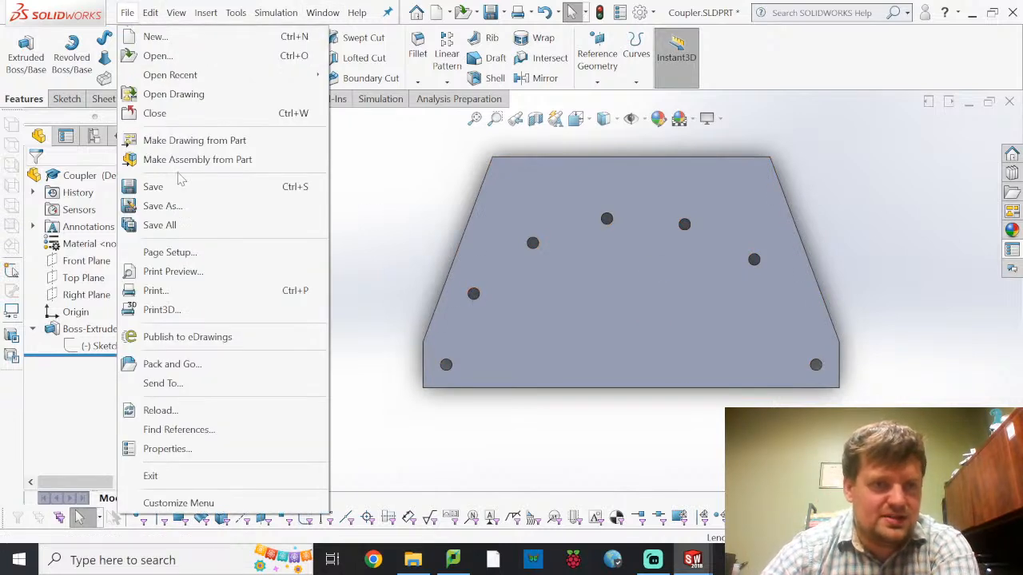
Create a new assembly document
left_click(128, 13)
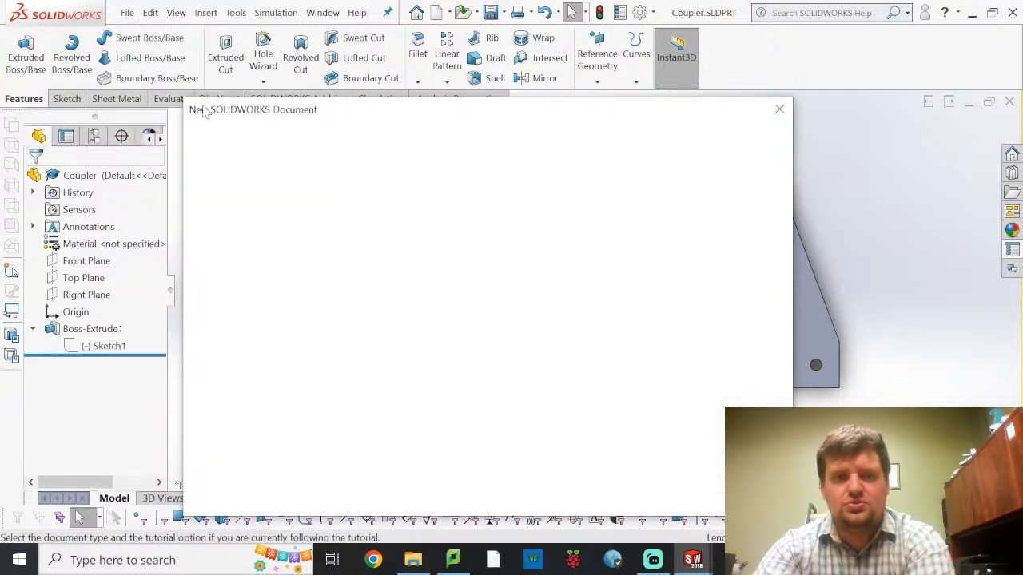
left_click(486, 223)
left_click(603, 492)
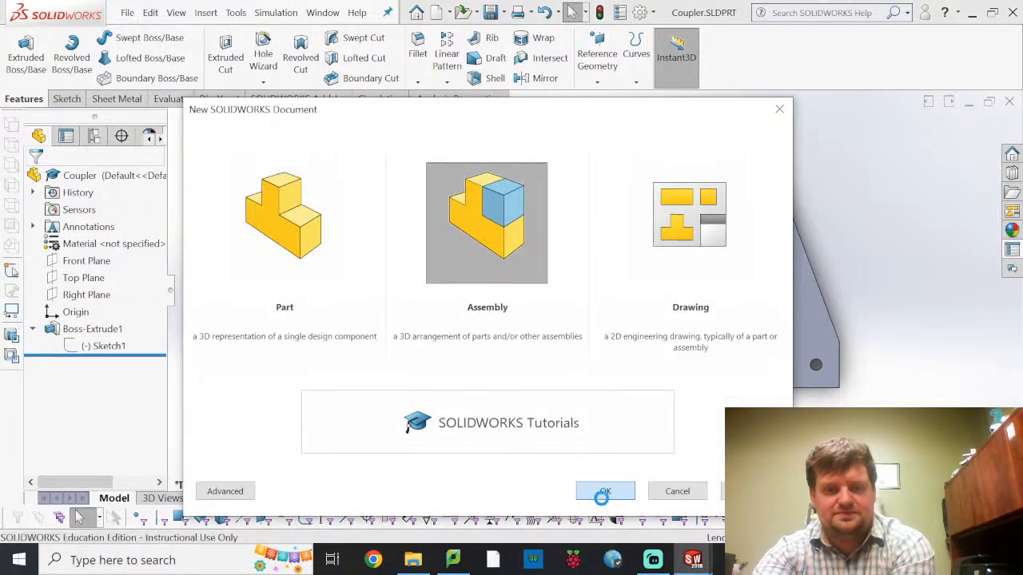
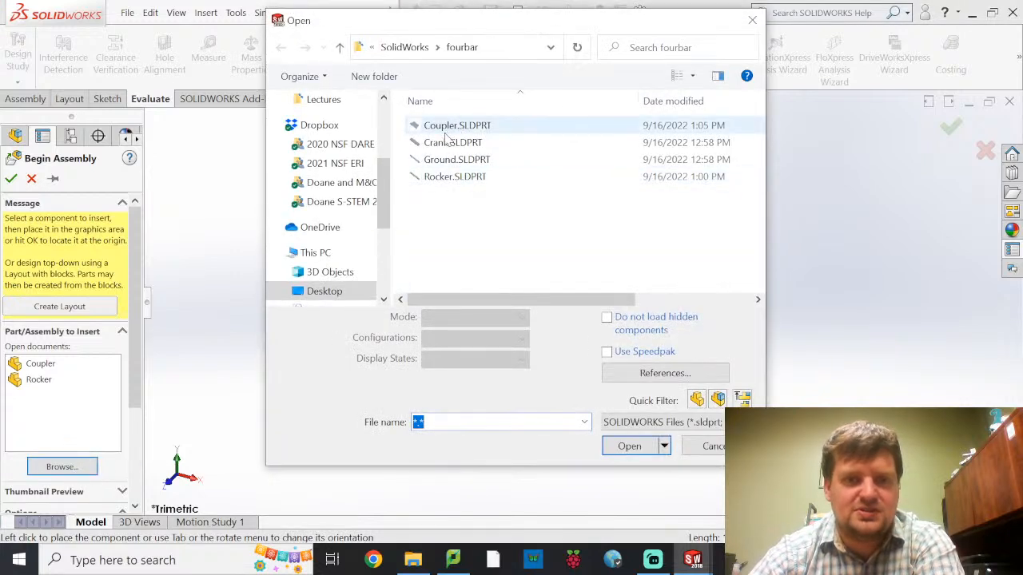
Insert the Ground.SLDPRT part into the new assembly as its first, fixed component
left_click(428, 160)
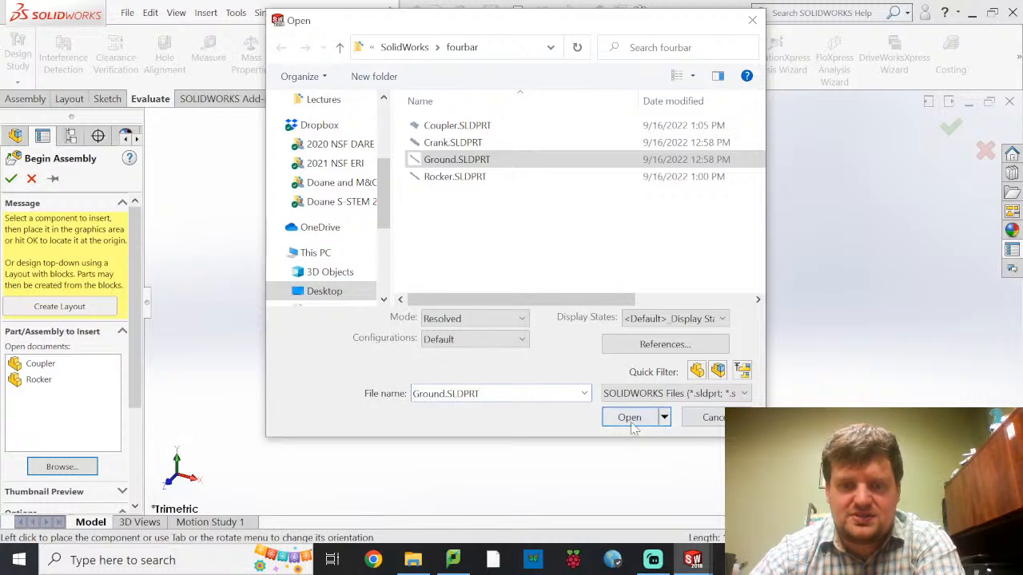
left_click(630, 418)
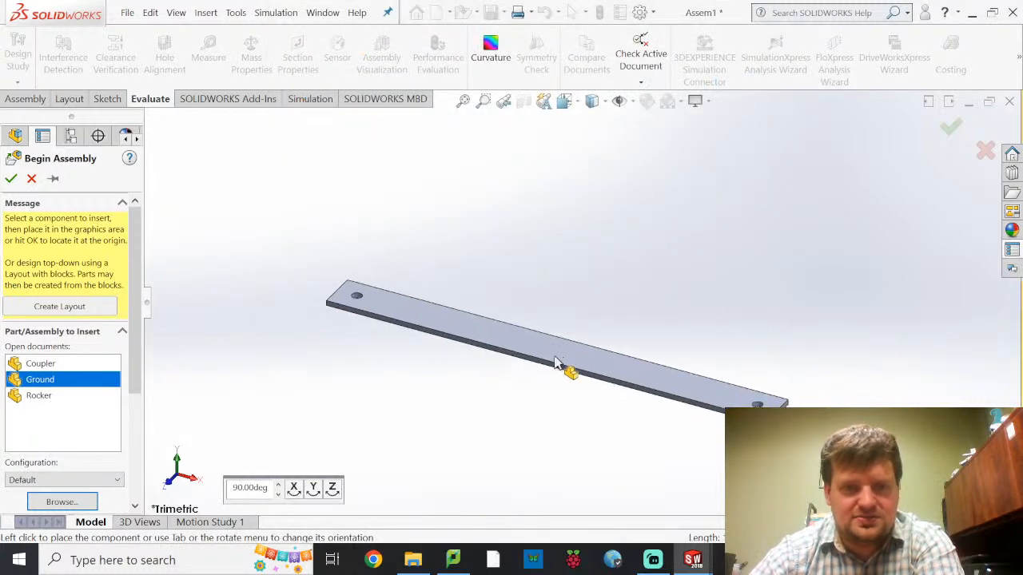
left_click(566, 363)
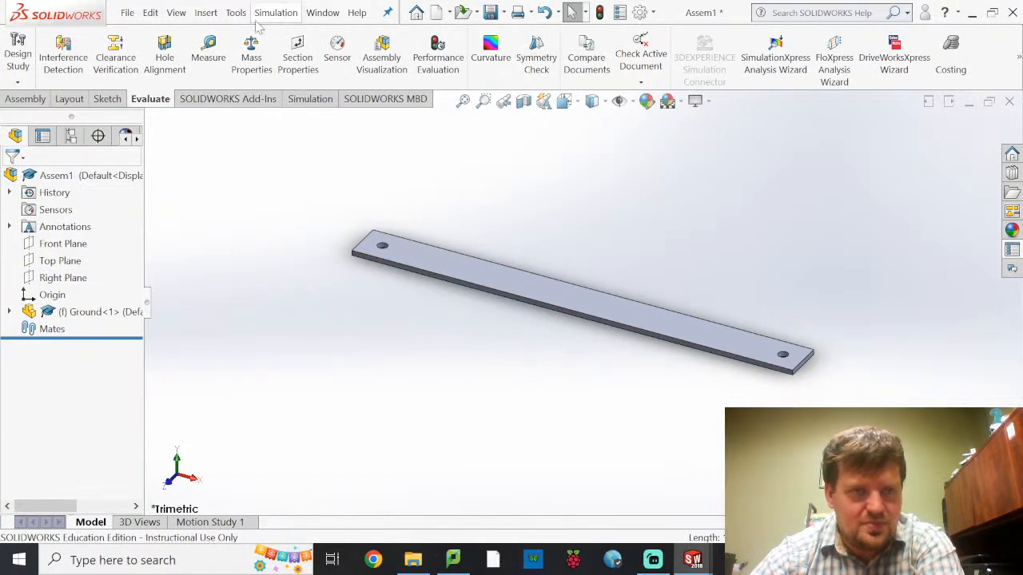
Show the temporary axes in the assembly and check the axis inside the Ground link's hole
left_click(176, 14)
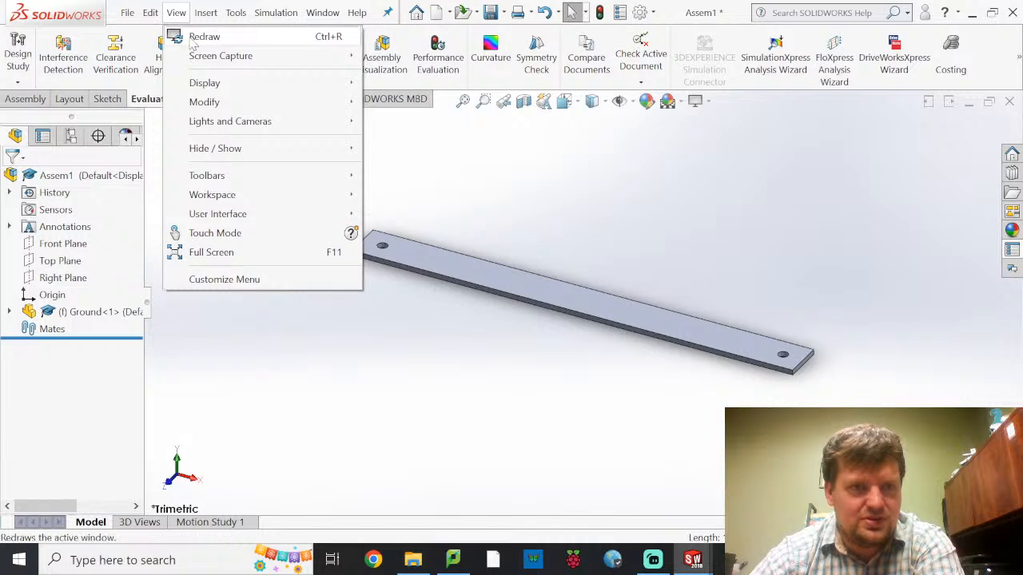
mouse_move(195, 86)
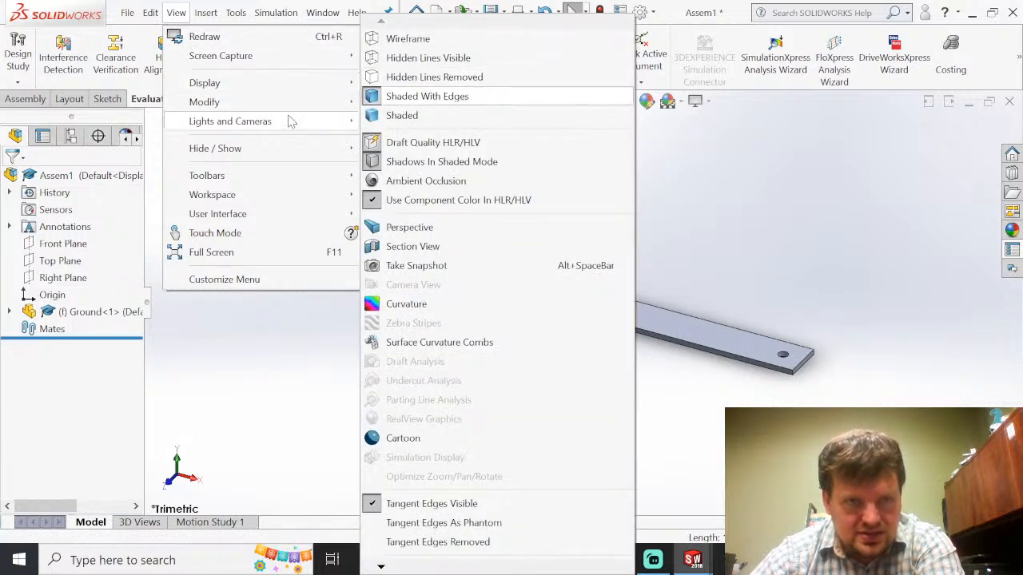
mouse_move(290, 151)
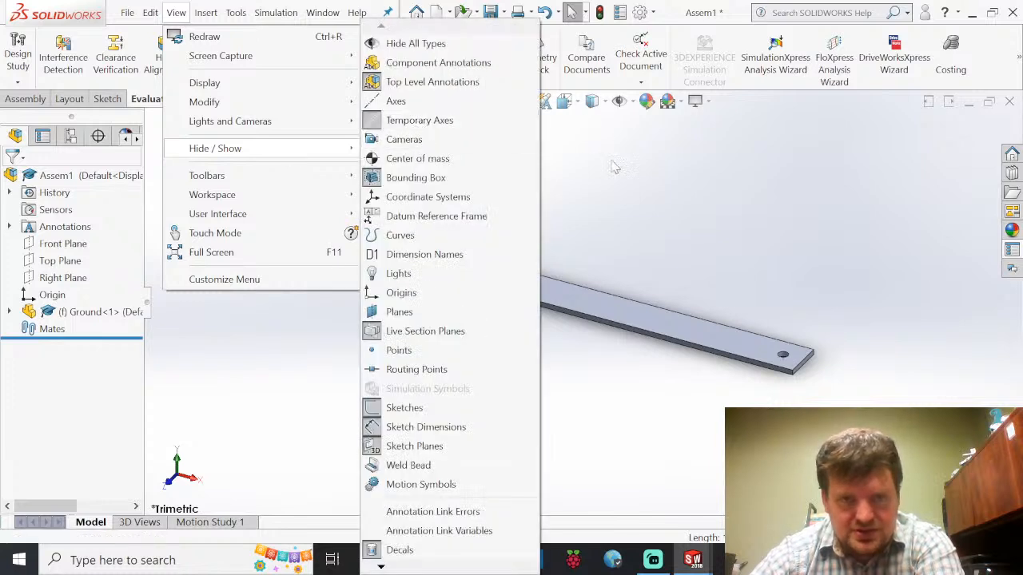
left_click(416, 127)
scroll(416, 260, "down", 5)
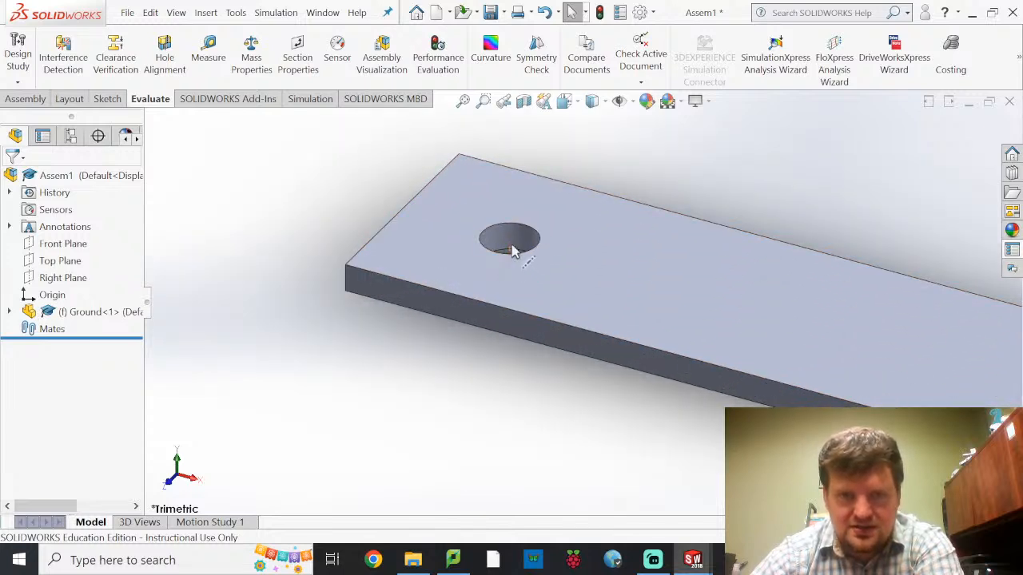
scroll(559, 255, "up", 8)
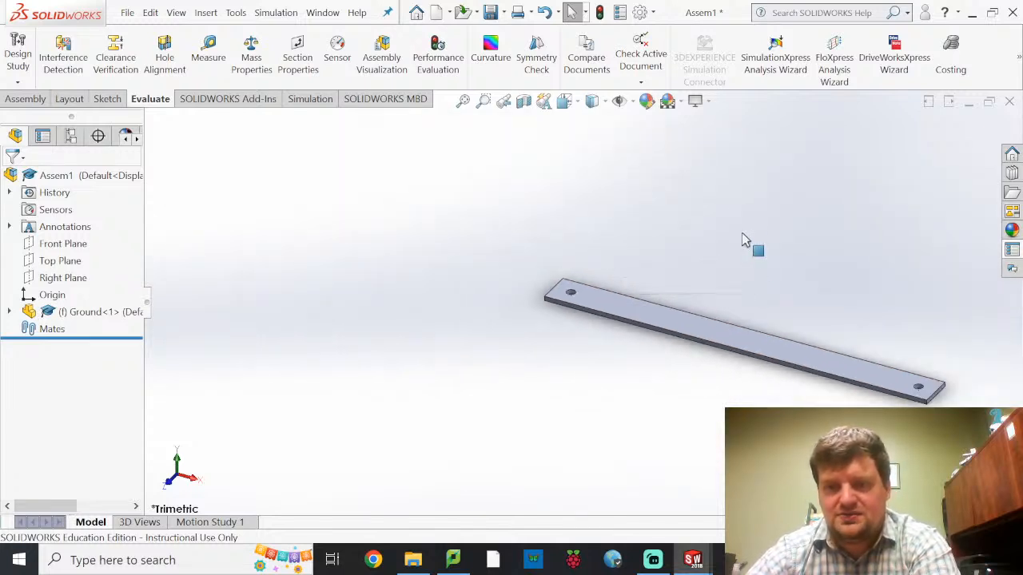
scroll(724, 209, "down", 3)
scroll(758, 272, "up", 2)
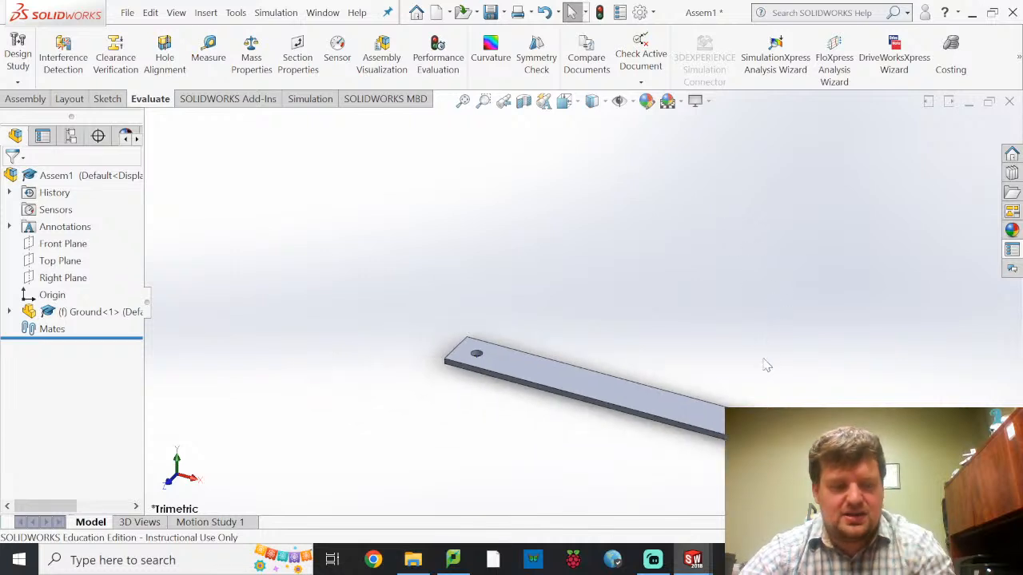
middle_click_drag(736, 356, 564, 260, "ctrl")
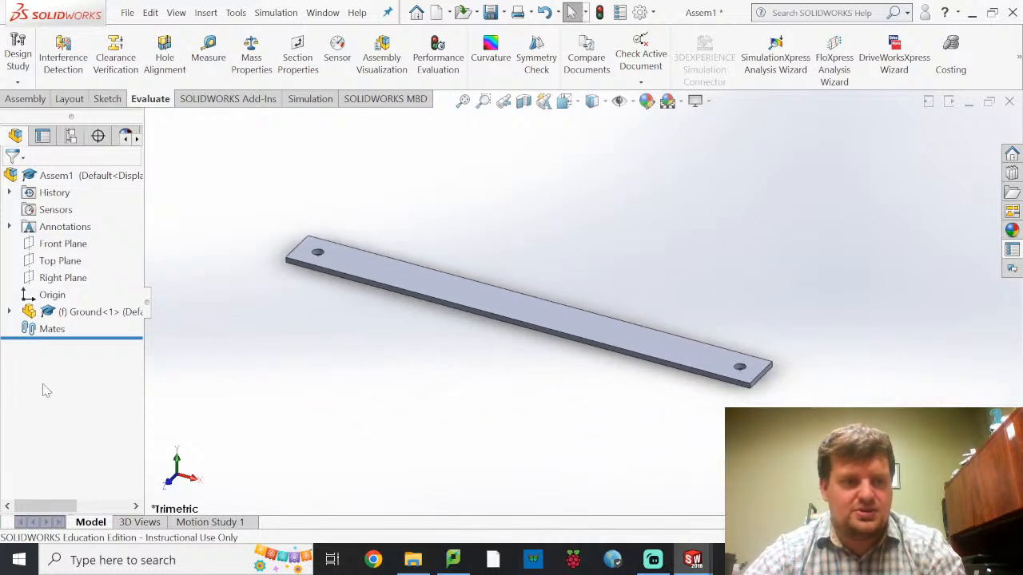
Insert the Crank.SLDPRT part into the assembly, placing it in free space behind the Ground link
left_click(37, 99)
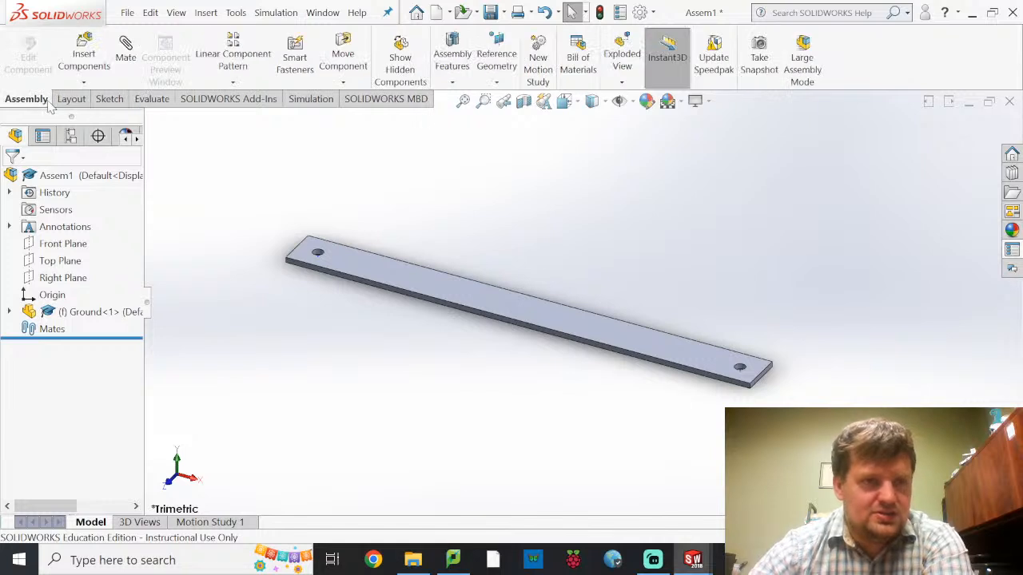
left_click(83, 56)
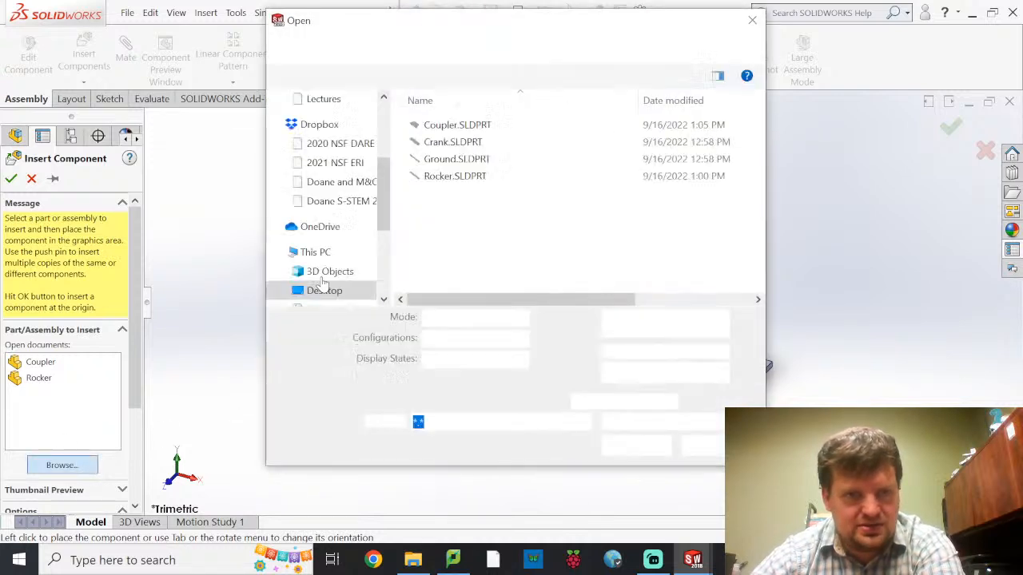
left_click(452, 142)
left_click(629, 417)
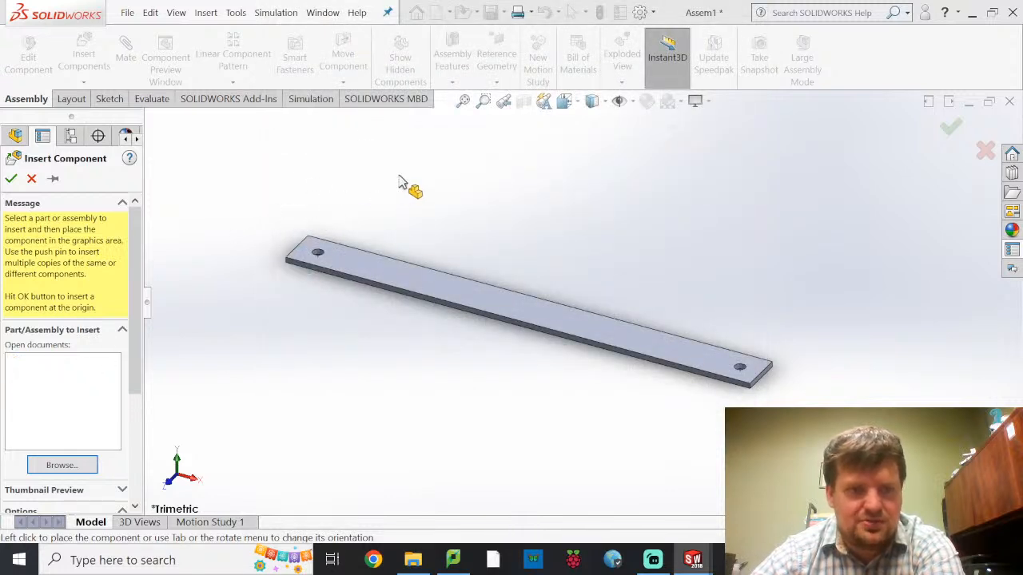
left_click(420, 189)
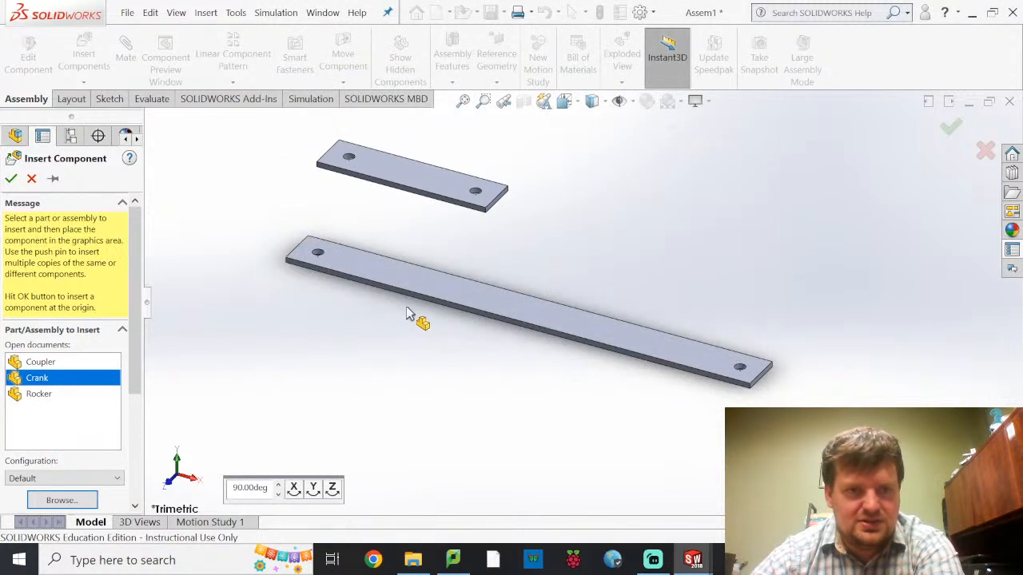
left_click(407, 314)
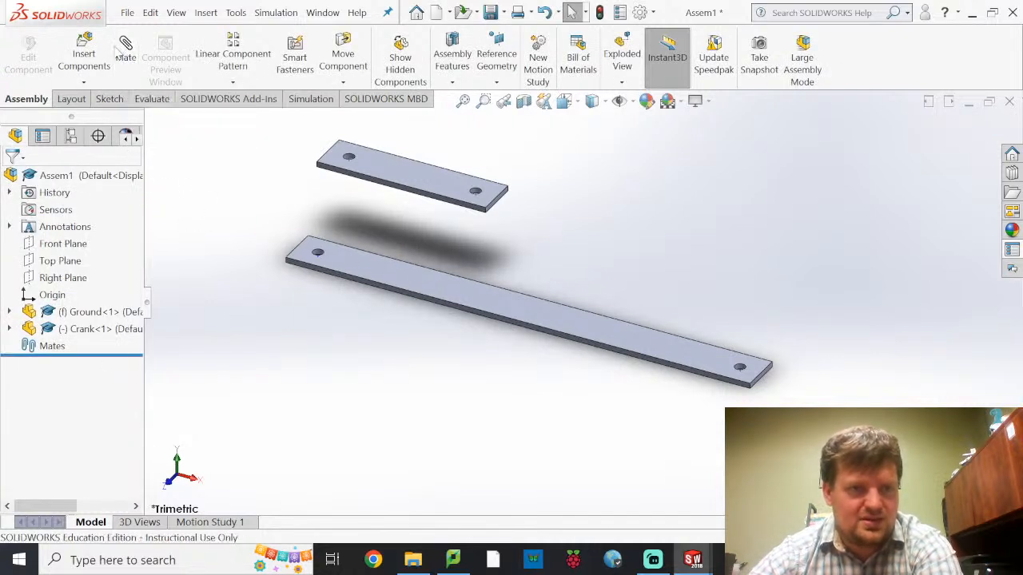
Insert the open Coupler and Rocker parts, placing each in free space near the Ground link
left_click(85, 49)
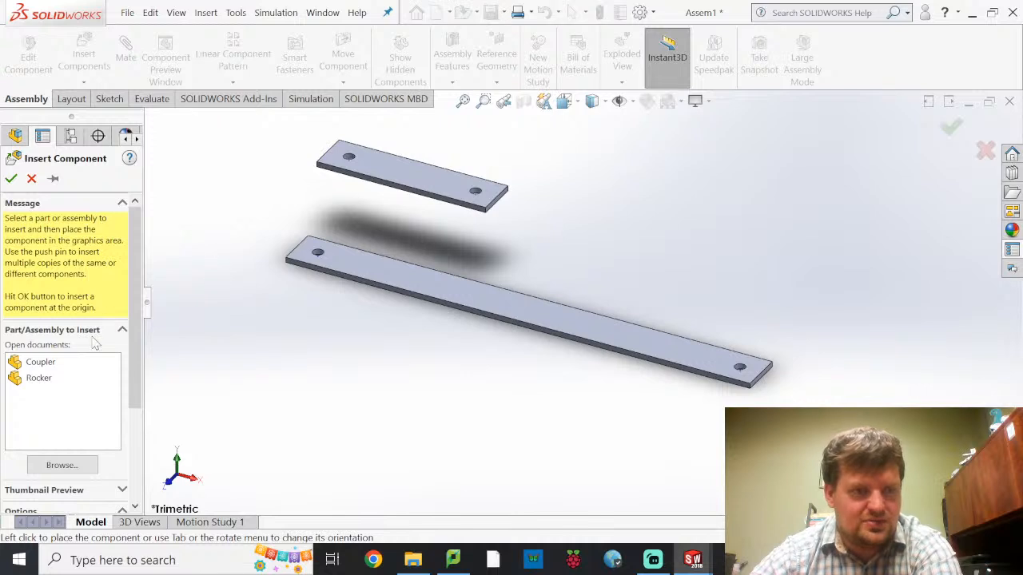
left_click(41, 364)
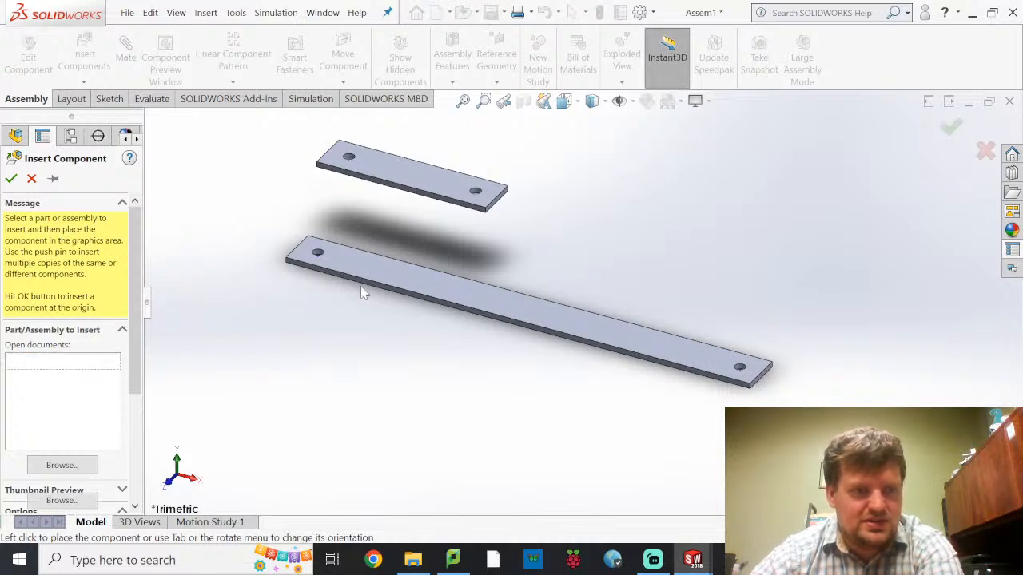
left_click(717, 167)
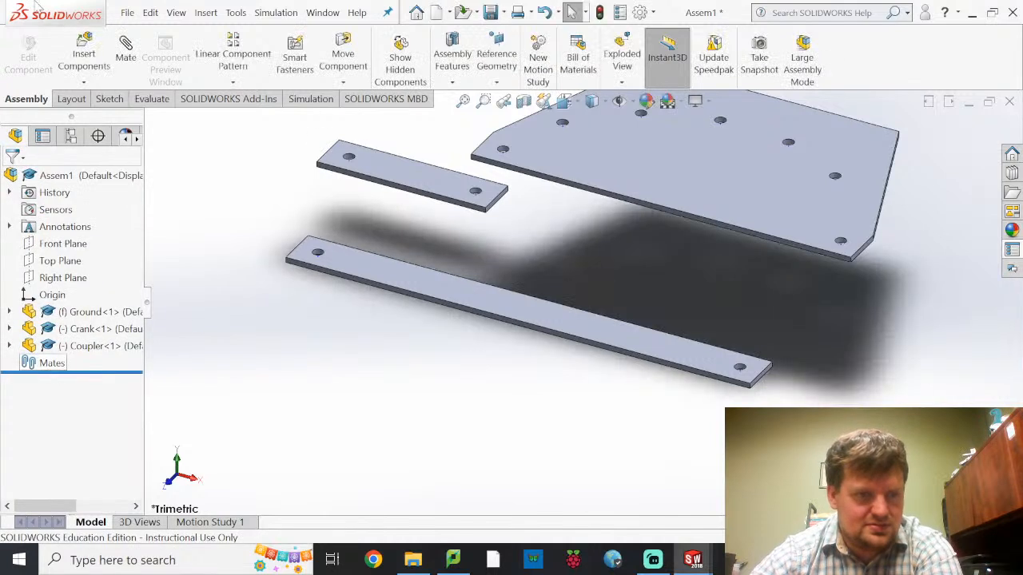
left_click(84, 55)
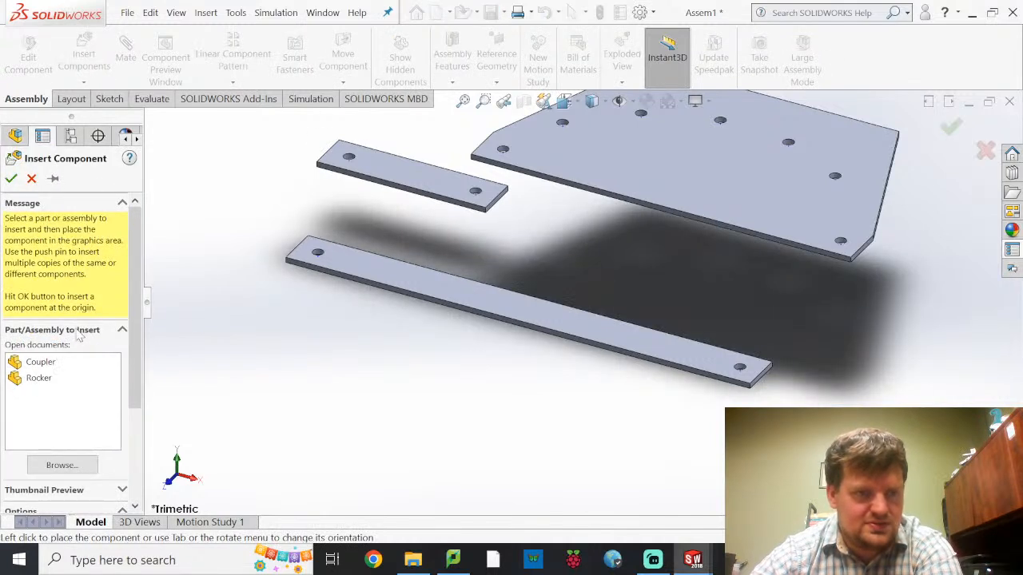
left_click(36, 380)
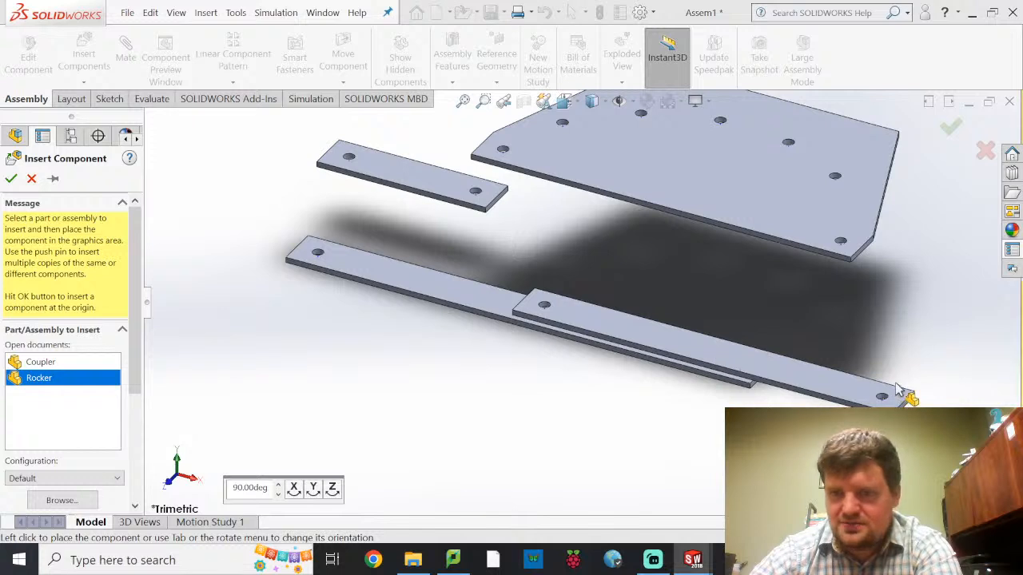
left_click(854, 320)
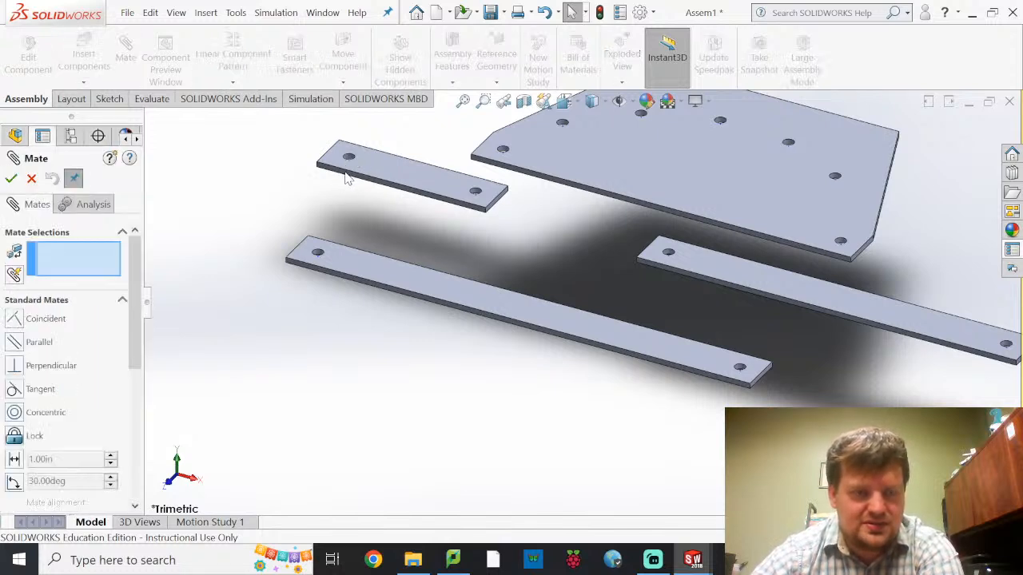
Add a coincident mate between the temporary axes of the Crank's and Ground's left-end holes
scroll(352, 175, "down", 3)
scroll(415, 201, "down", 1)
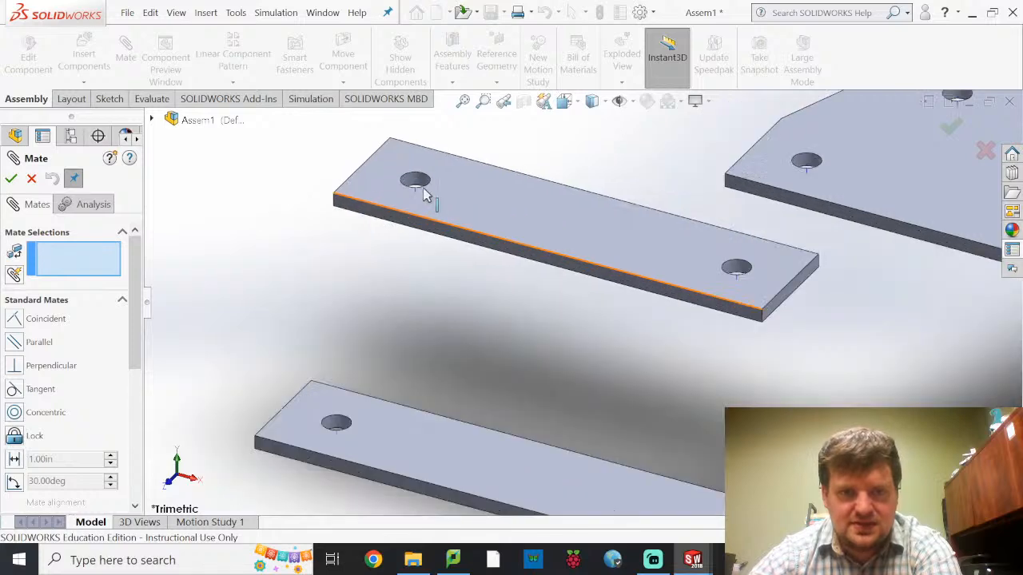
scroll(455, 212, "down", 4)
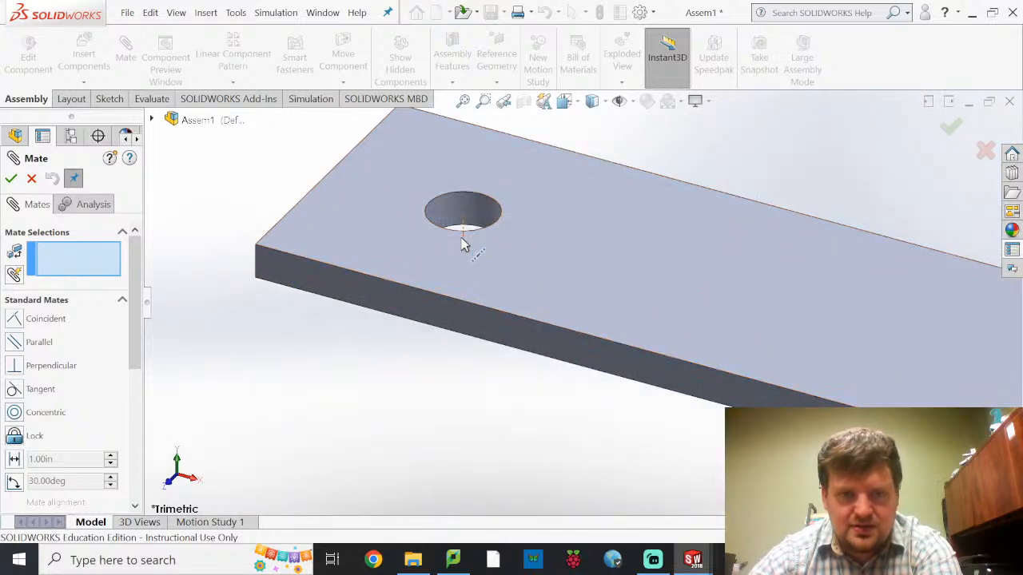
left_click(464, 239)
scroll(466, 247, "up", 6)
scroll(453, 396, "up", 1)
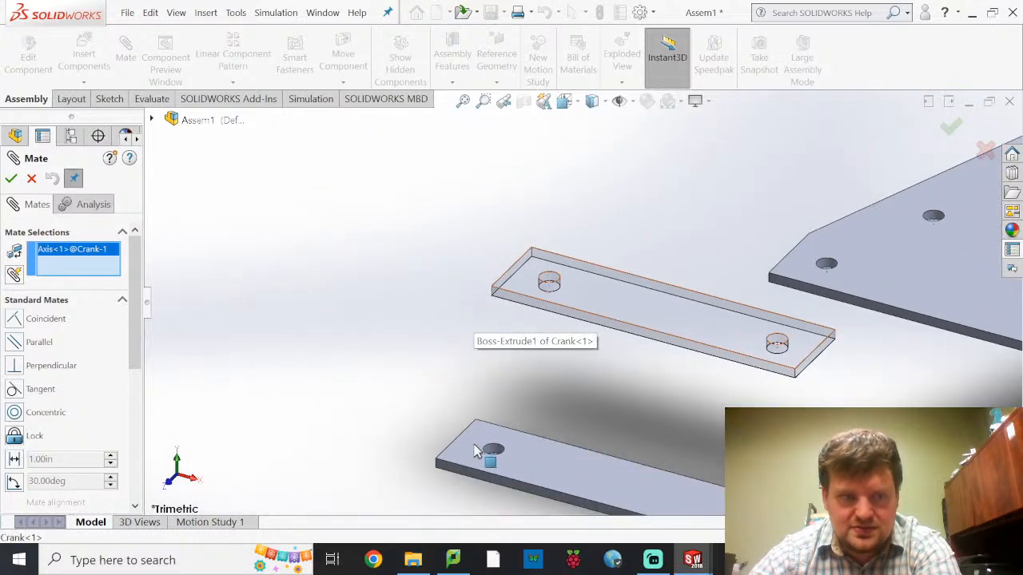
scroll(493, 452, "down", 5)
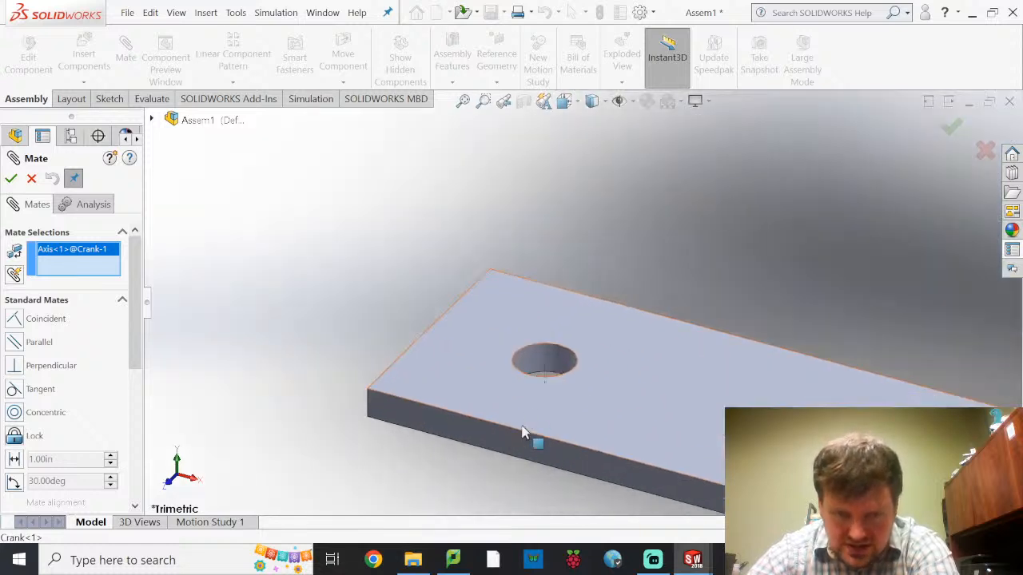
left_click(572, 329)
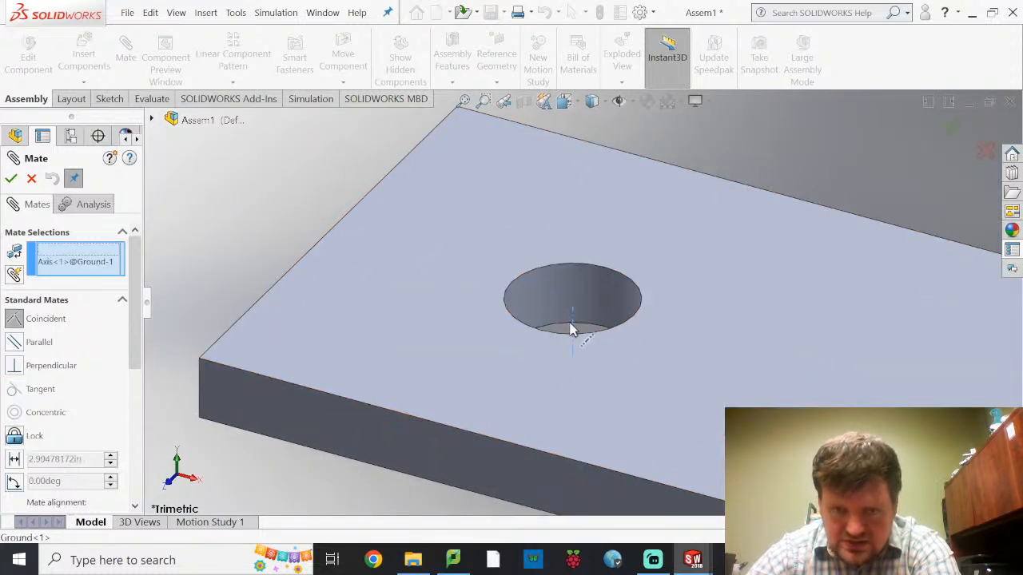
scroll(586, 319, "up", 4)
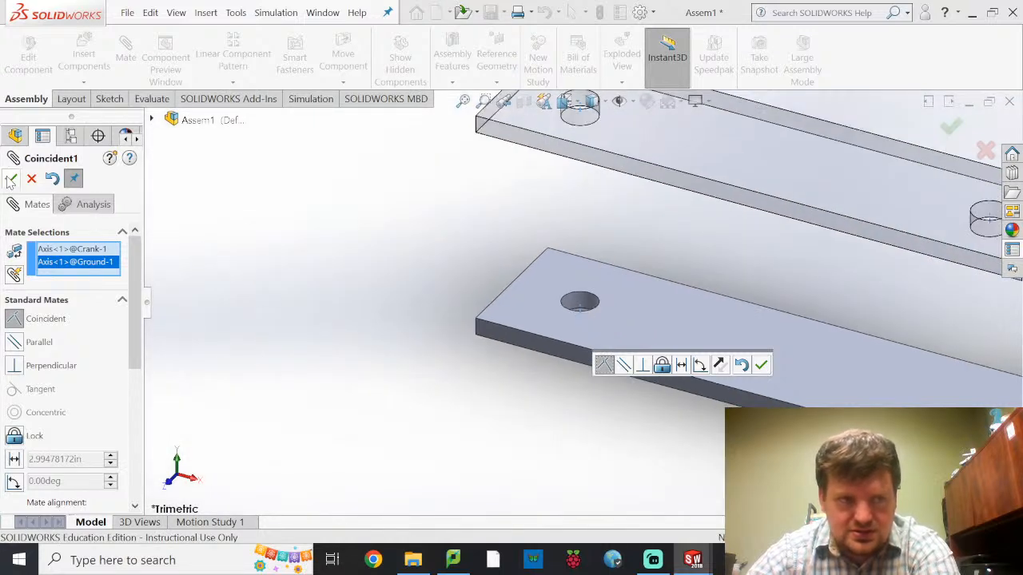
left_click(10, 179)
Add a coincident mate between the Crank's bottom face and the Ground link's top face
middle_click_drag(684, 206, 703, 171)
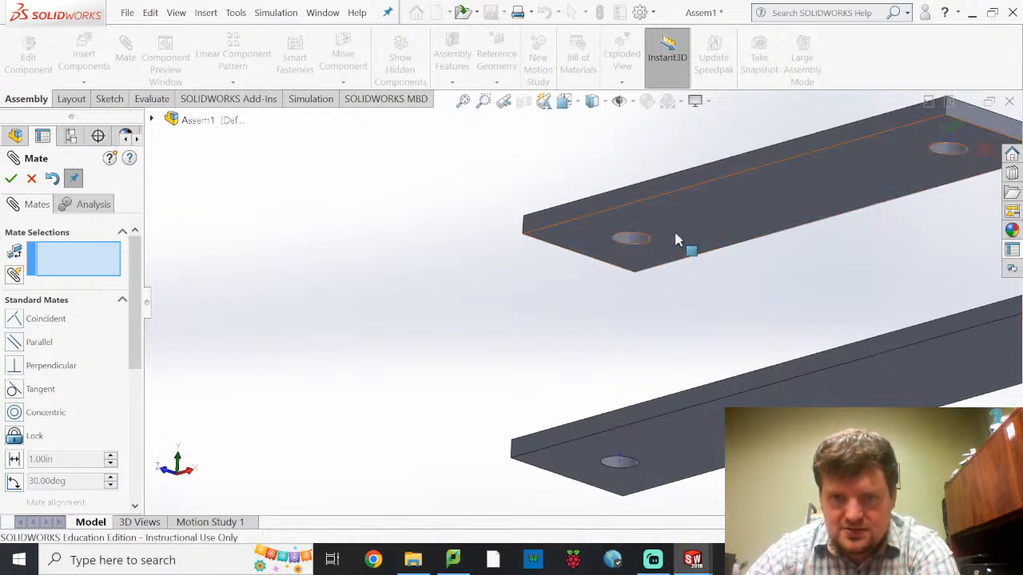
left_click(691, 216)
middle_click_drag(520, 270, 646, 389)
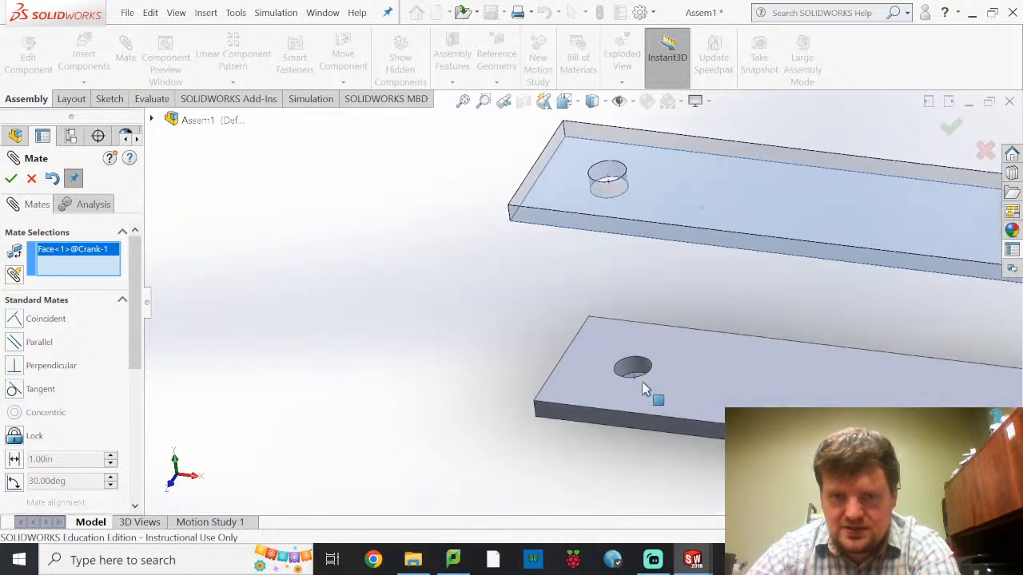
left_click(724, 390)
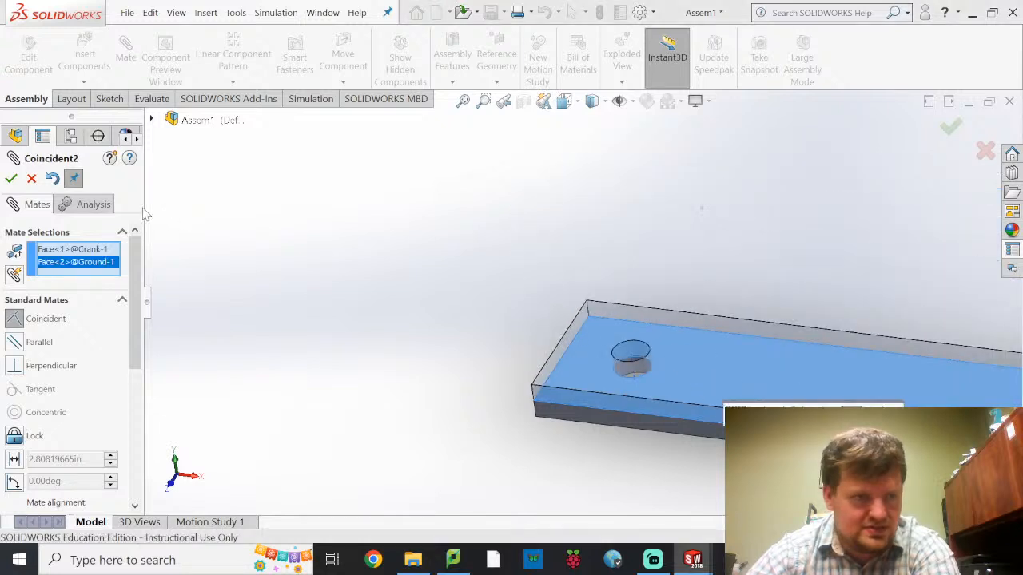
left_click(10, 179)
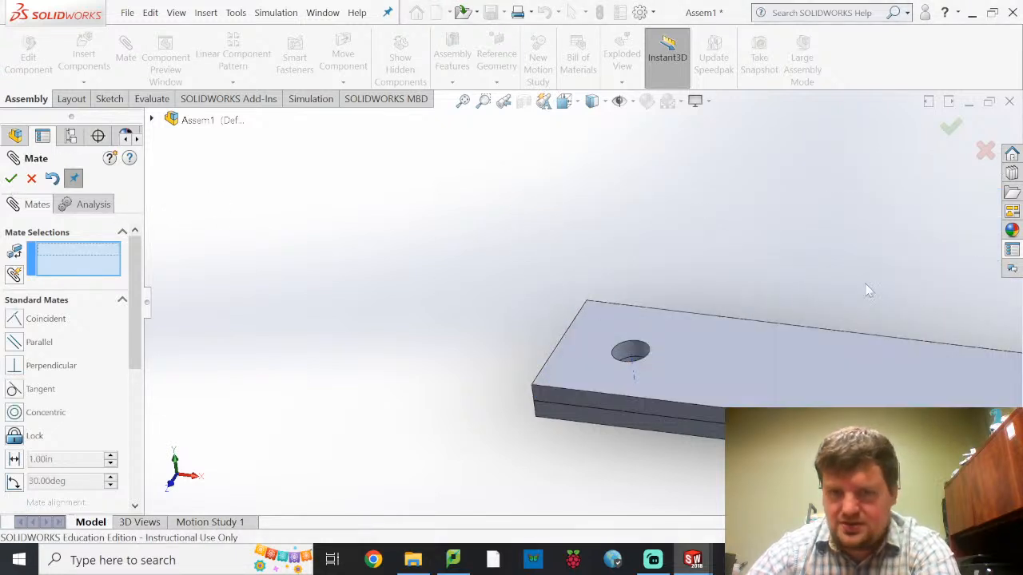
Add a coincident mate between the temporary axes of the Crank's free-end hole and the Coupler's left corner hole
scroll(826, 254, "up", 5)
middle_click_drag(828, 311, 828, 382)
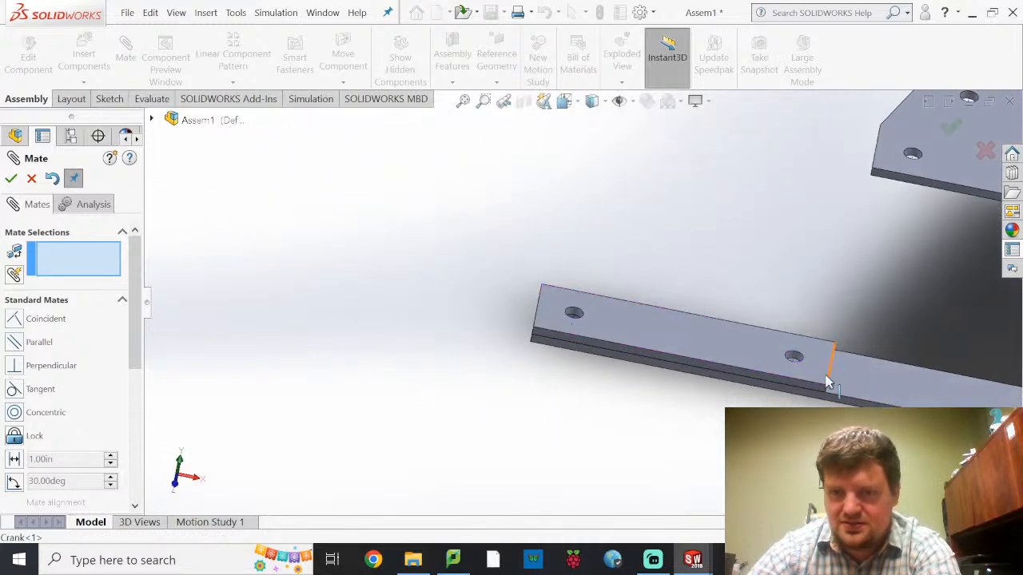
scroll(827, 382, "down", 10)
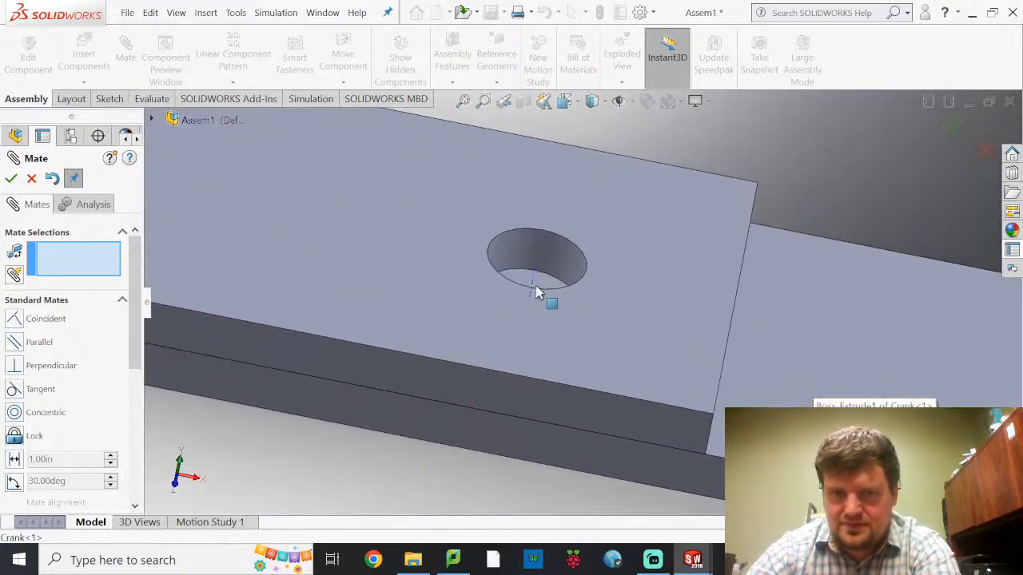
scroll(537, 294, "down", 3)
left_click(543, 288)
scroll(607, 258, "up", 10)
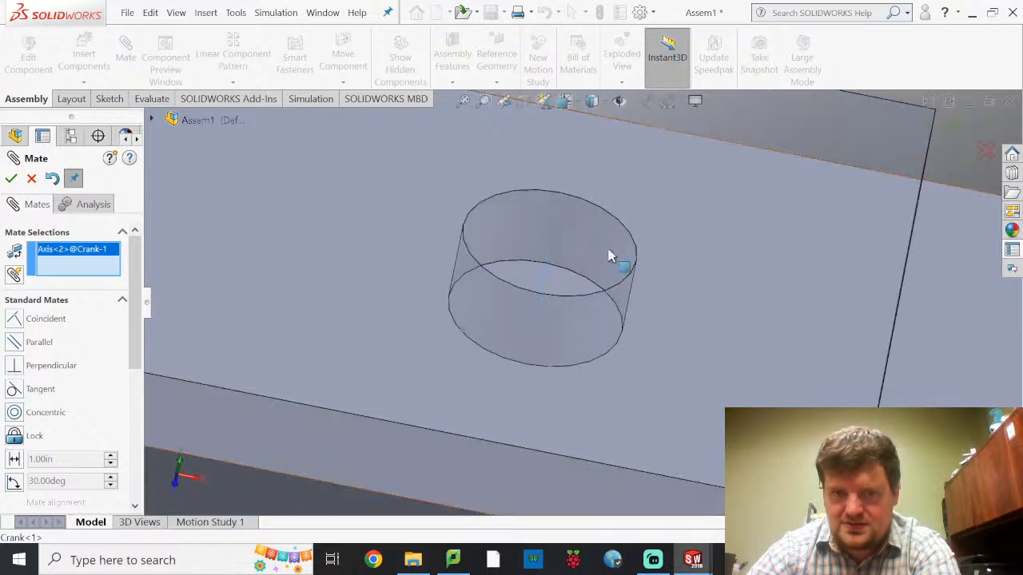
scroll(632, 246, "down", 10)
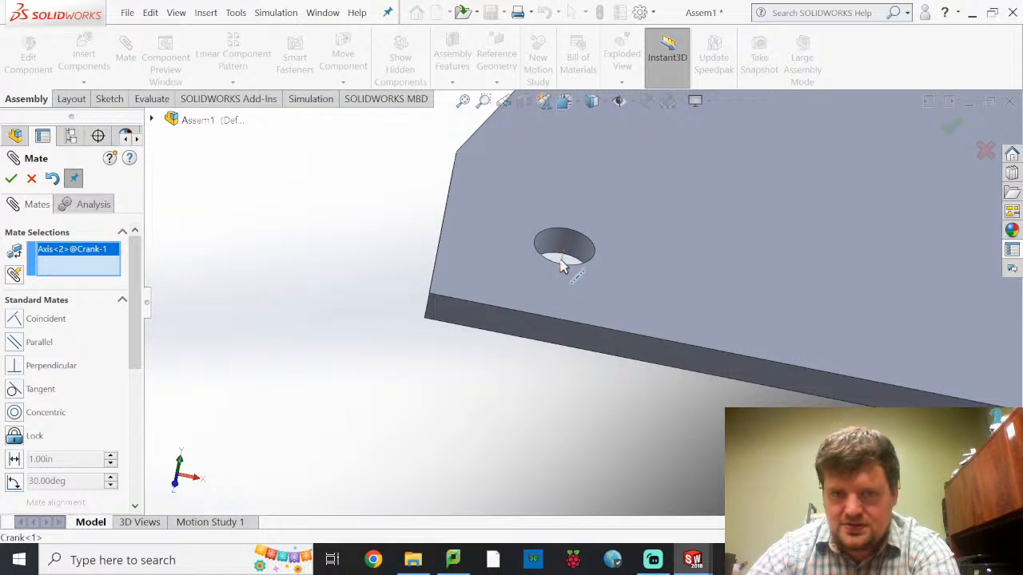
left_click(562, 266)
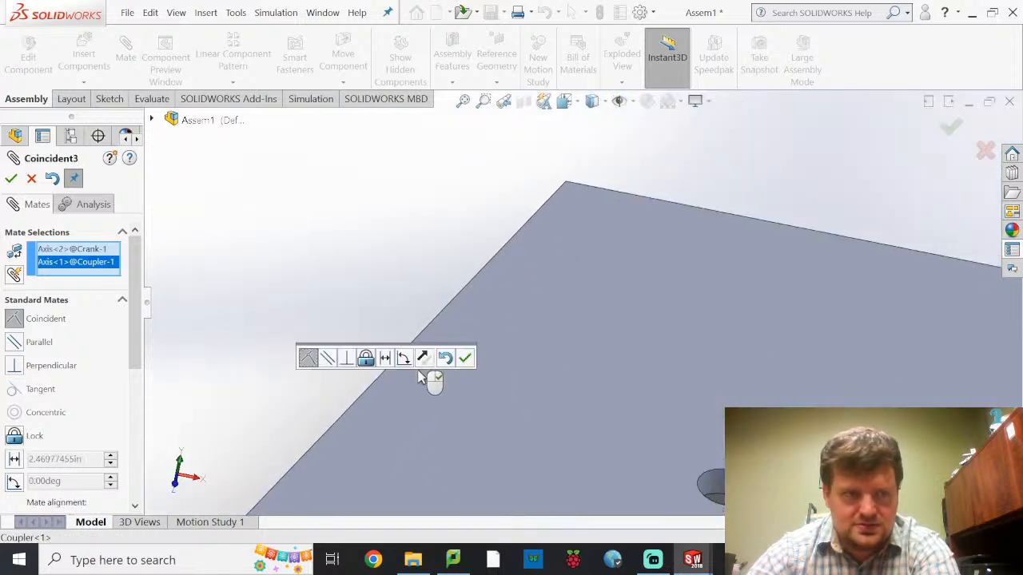
left_click(11, 178)
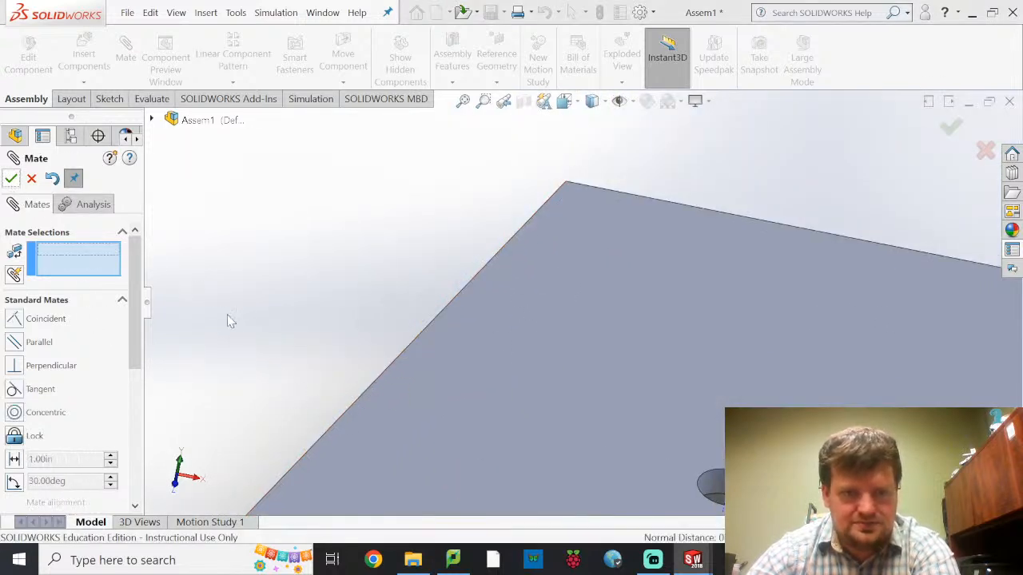
Add a coincident mate between the Coupler's bottom face and the Crank's top face
scroll(395, 413, "up", 10)
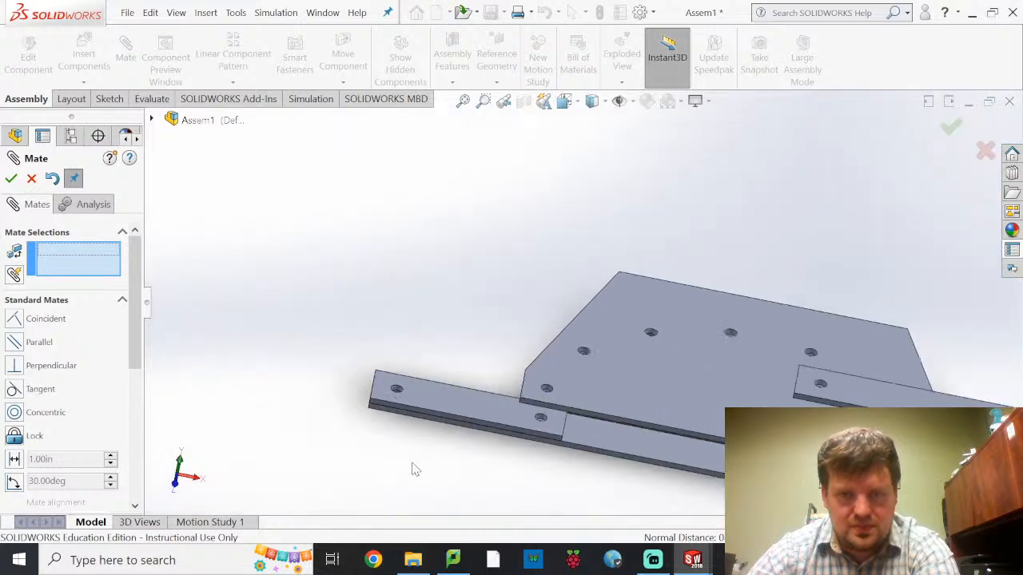
scroll(424, 483, "up", 2)
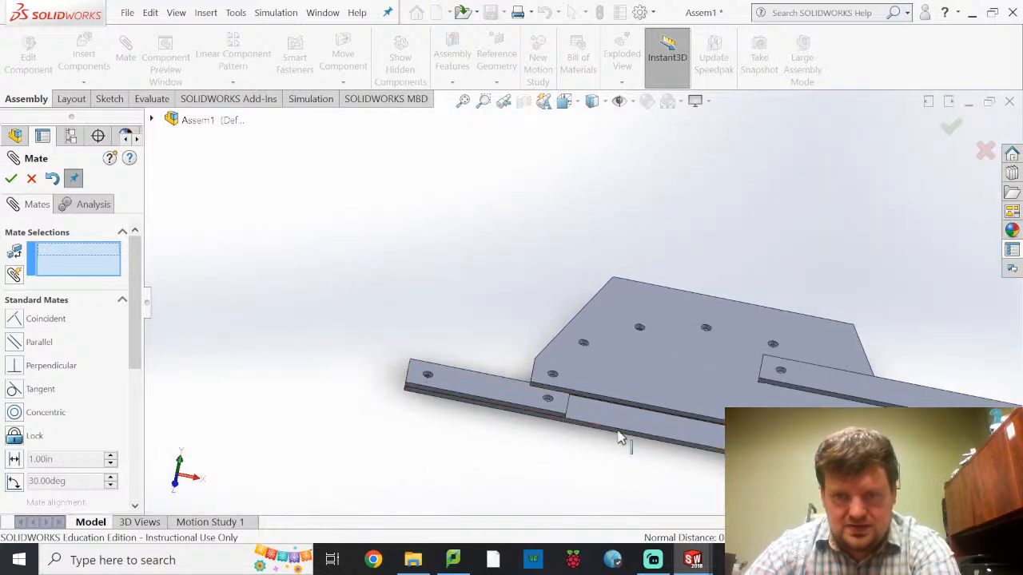
middle_click_drag(597, 396, 625, 295)
scroll(588, 412, "down", 6)
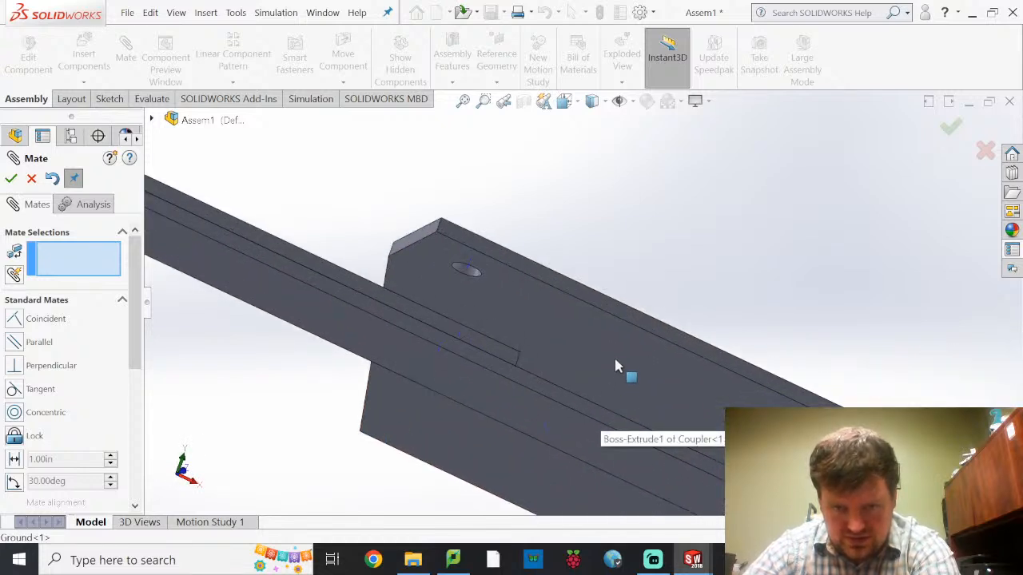
left_click(615, 357)
middle_click_drag(559, 365, 440, 473)
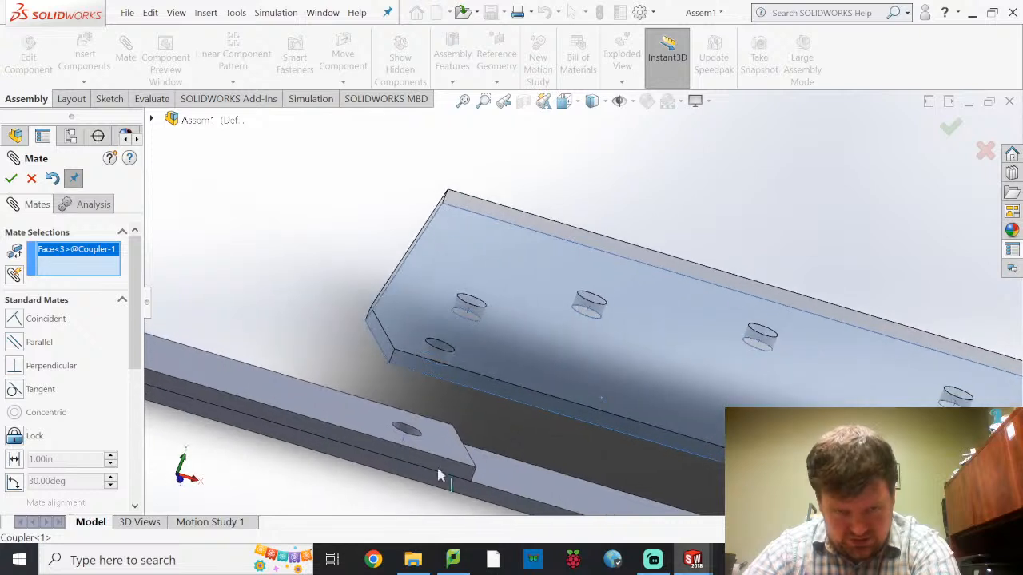
left_click(357, 425)
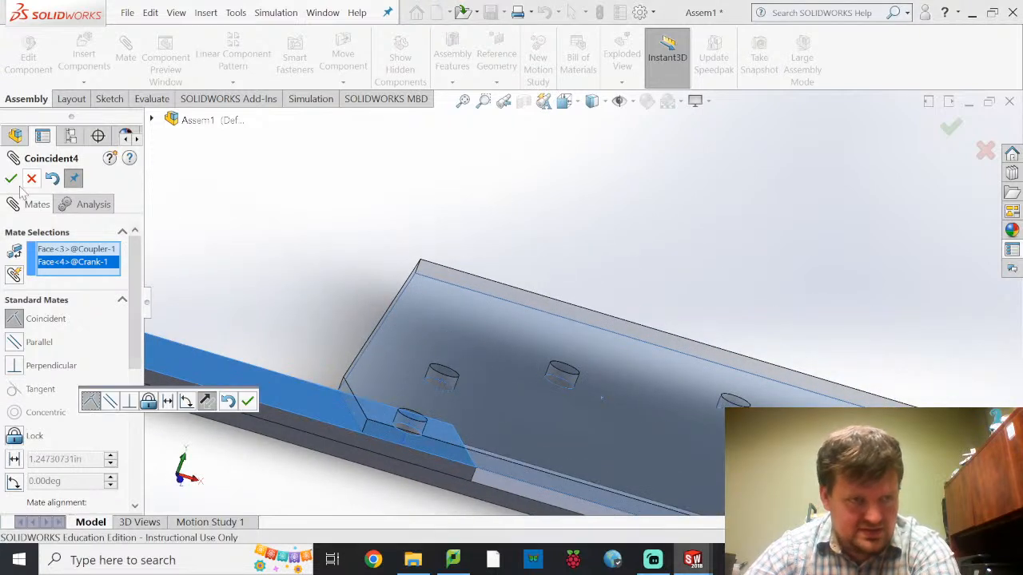
left_click(11, 178)
Add a coincident mate between the temporary axes of the Rocker's left-end hole and the Coupler's right corner hole
scroll(662, 407, "up", 6)
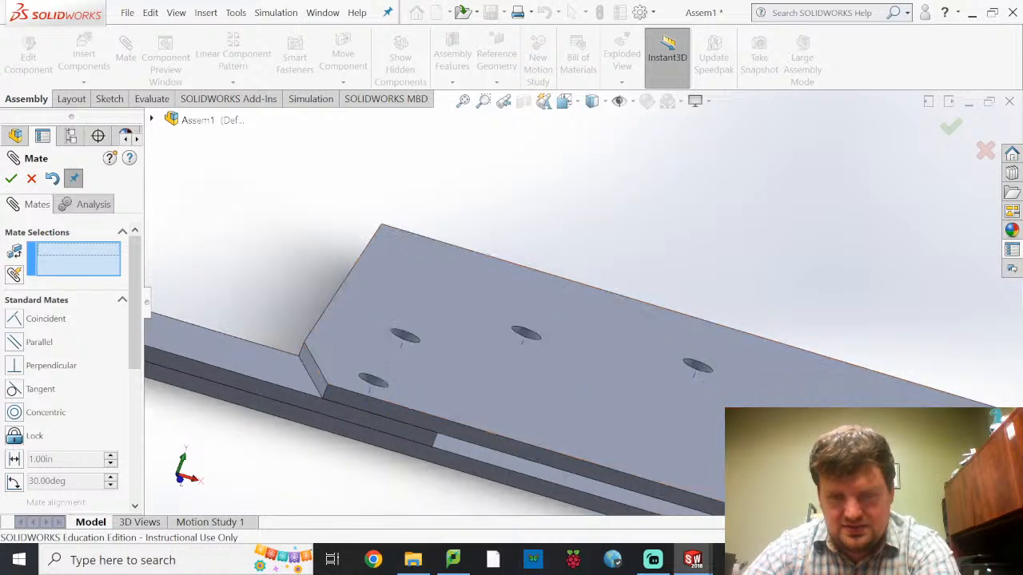
scroll(761, 340, "down", 2)
scroll(761, 340, "down", 2)
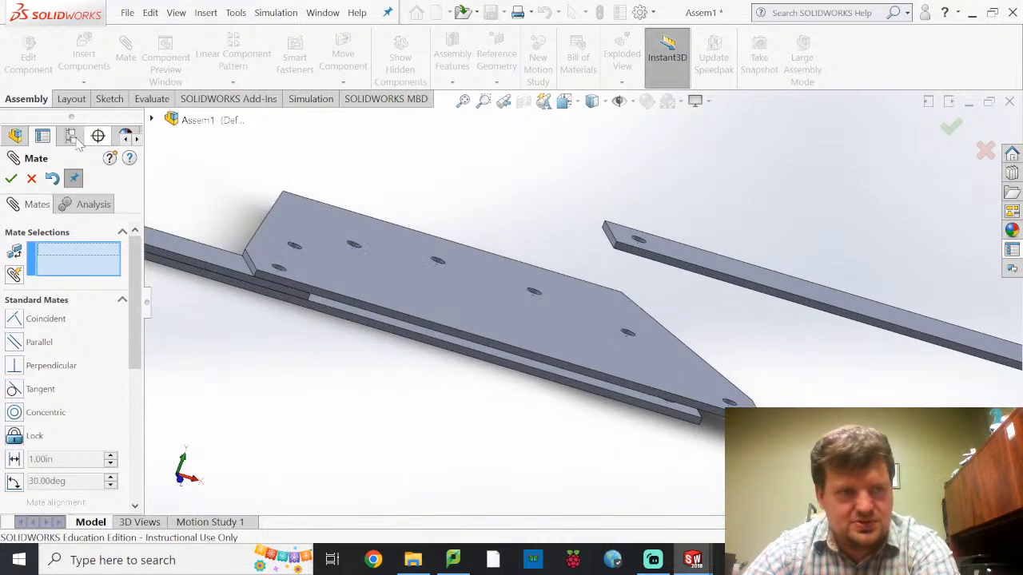
scroll(620, 202, "down", 5)
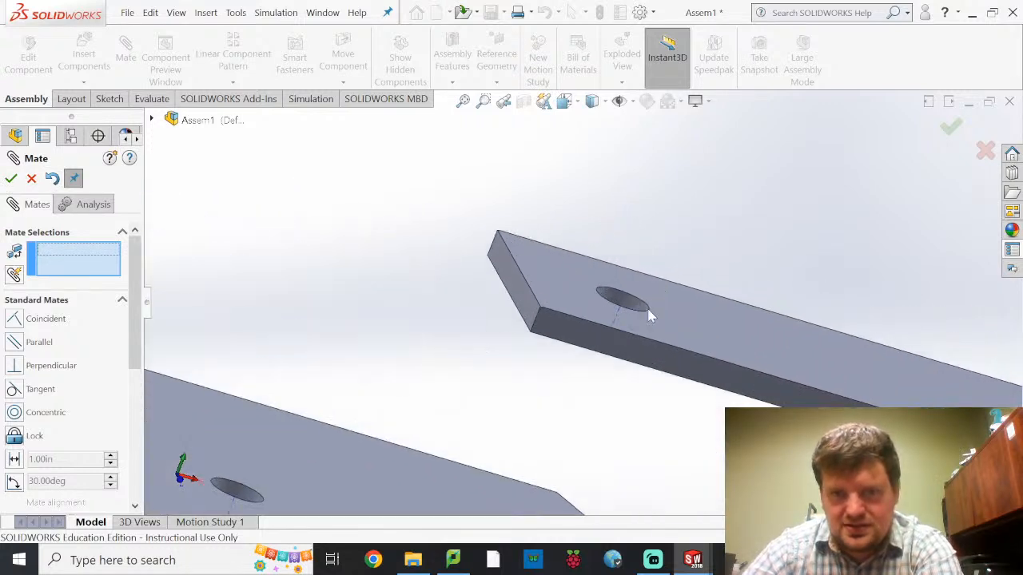
left_click(615, 322)
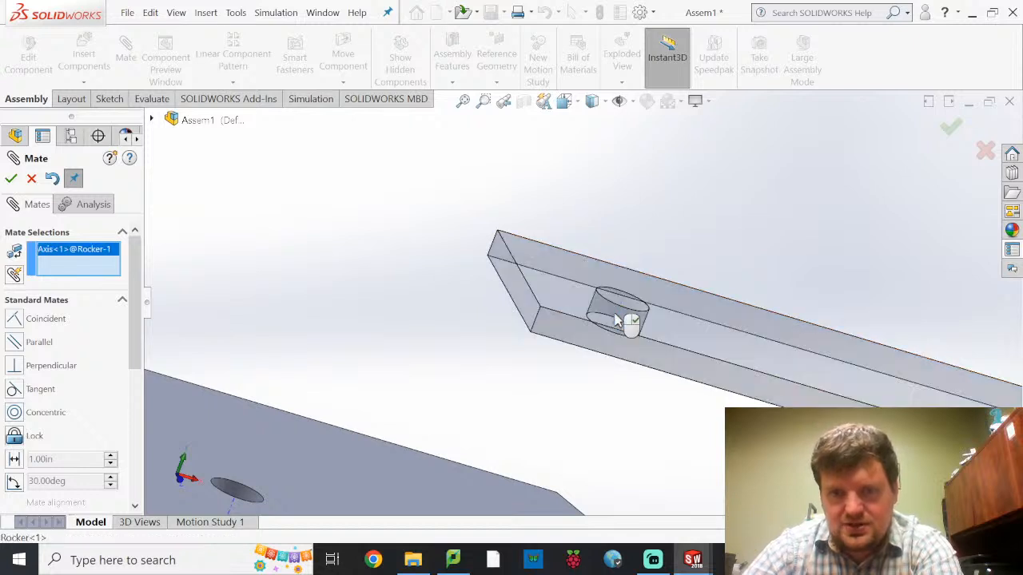
scroll(620, 391, "up", 5)
scroll(628, 416, "down", 2)
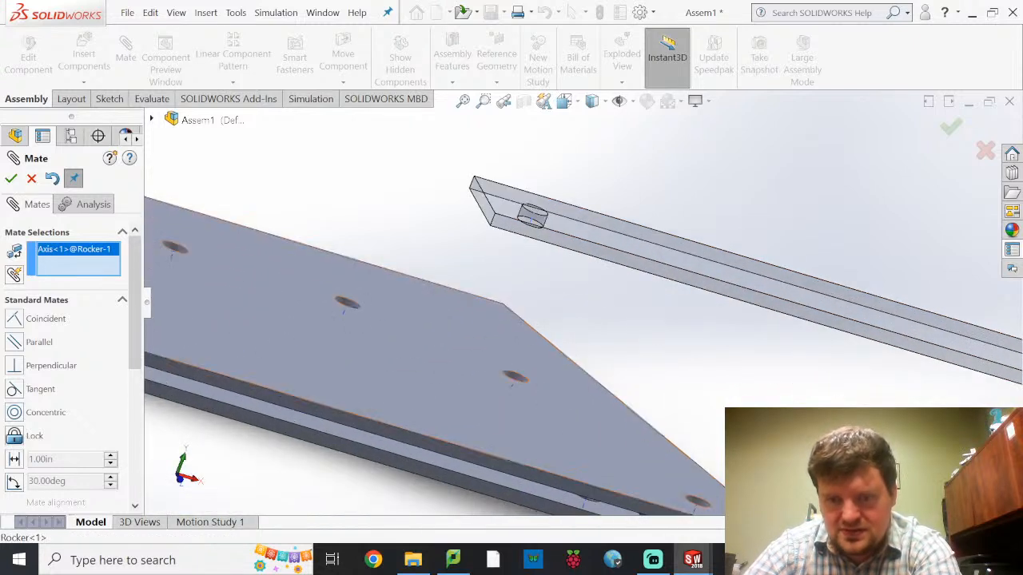
scroll(689, 522, "down", 4)
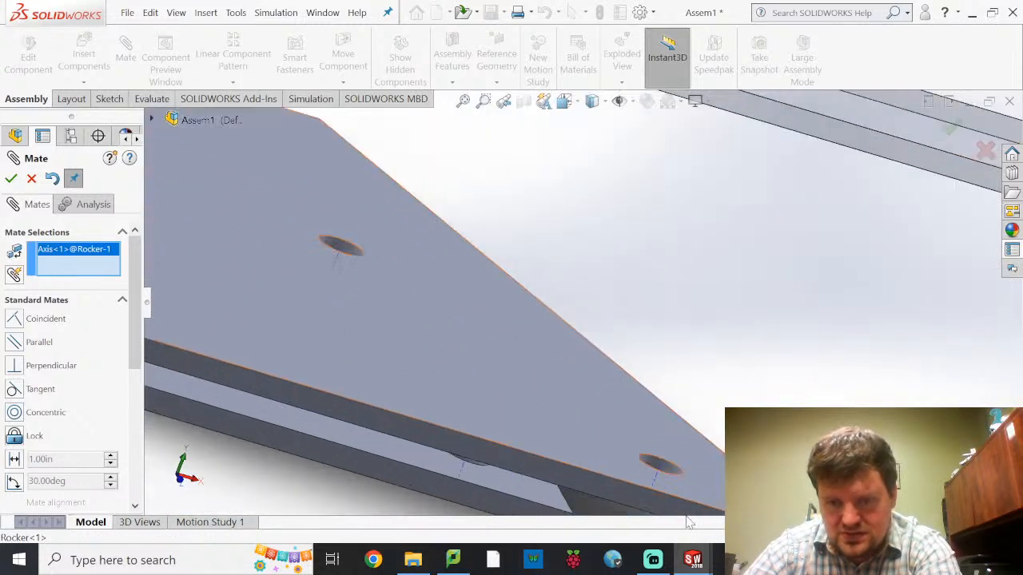
left_click(653, 483)
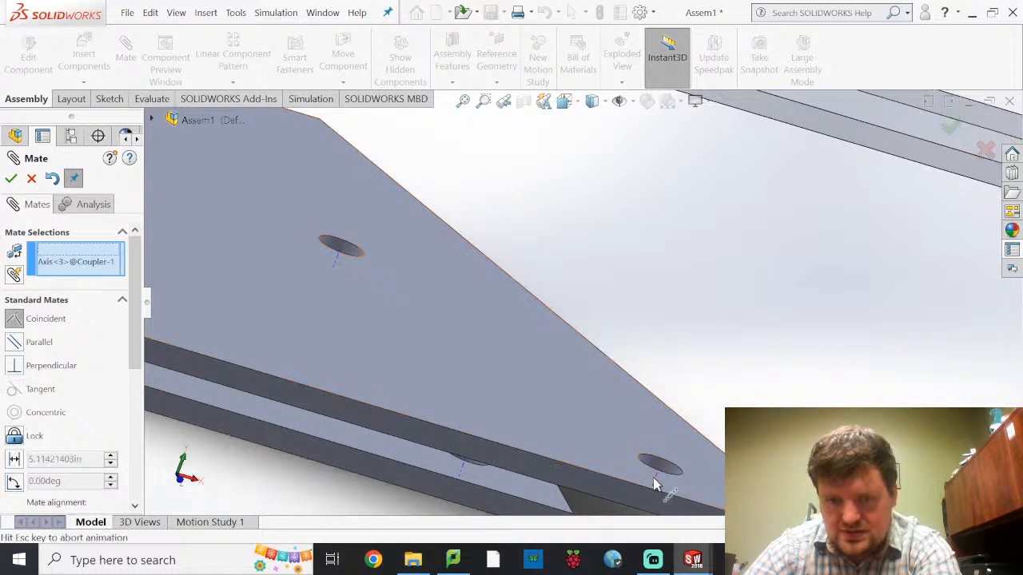
left_click(10, 179)
Add a coincident mate between the temporary axes of the Rocker's right-end hole and the Ground link's right-end hole
scroll(799, 296, "down", 2)
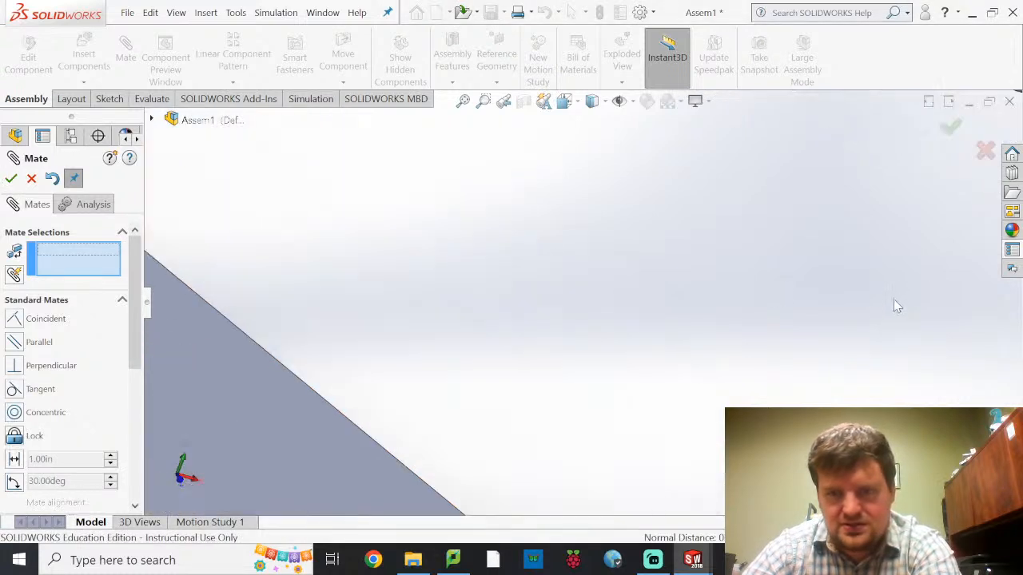
scroll(879, 295, "up", 5)
scroll(885, 312, "up", 3)
scroll(901, 356, "down", 5)
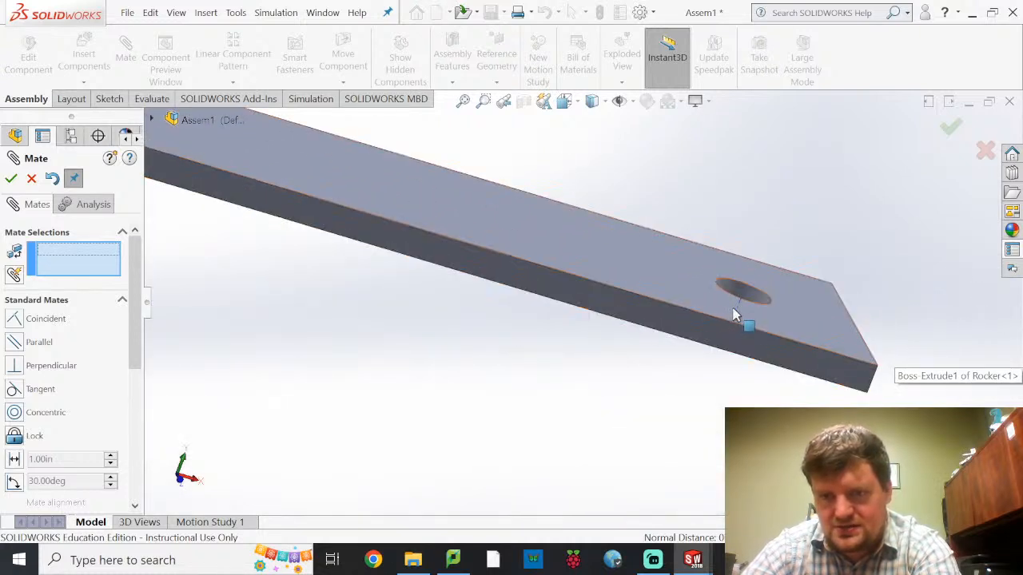
left_click(736, 320)
scroll(722, 359, "up", 10)
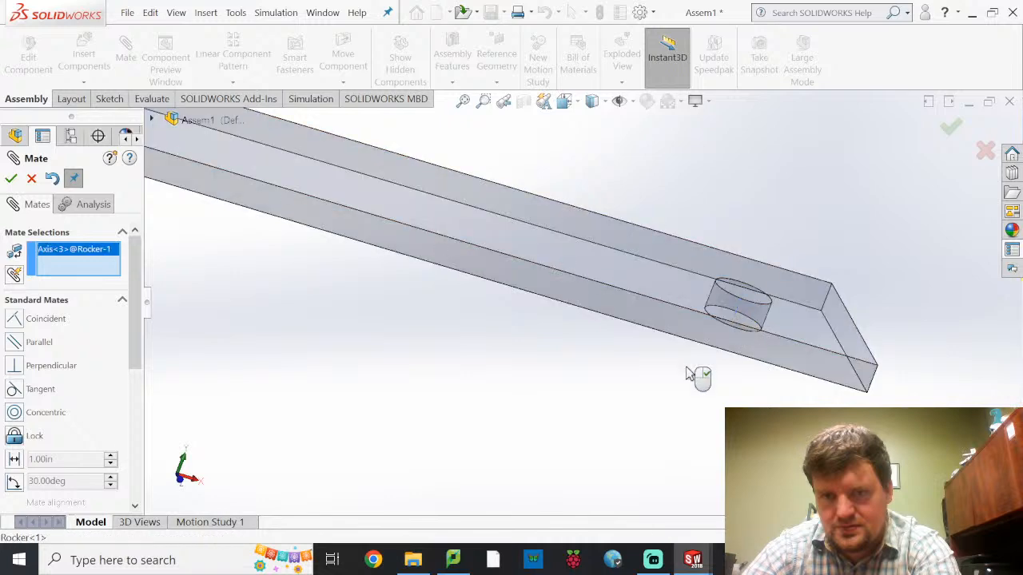
scroll(326, 296, "down", 10)
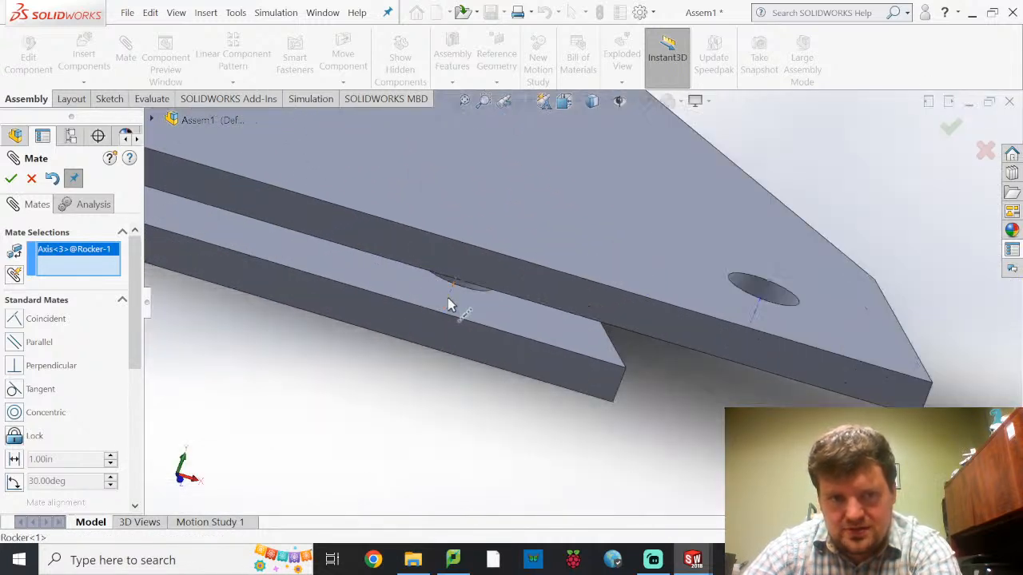
left_click(450, 311)
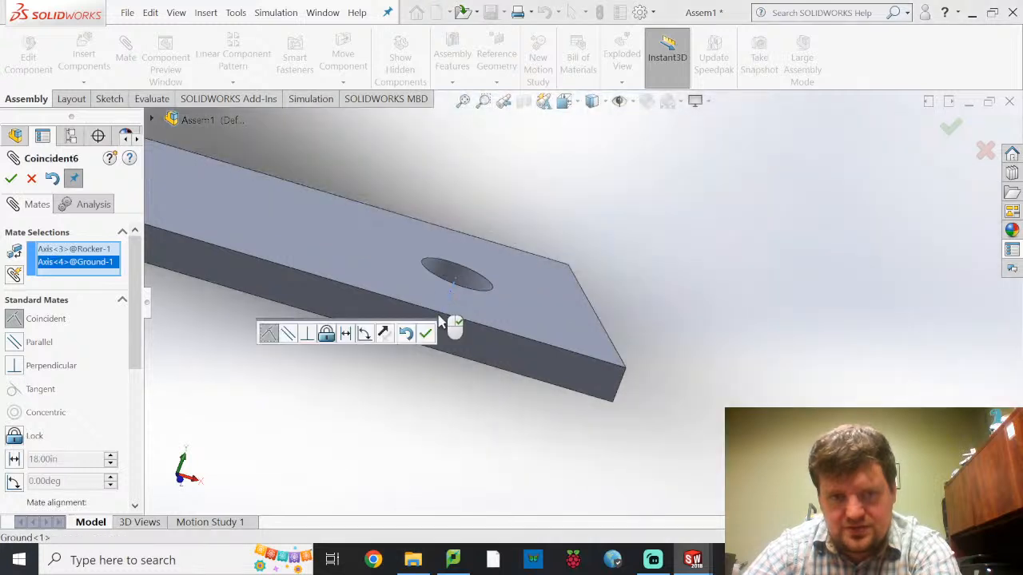
left_click(12, 179)
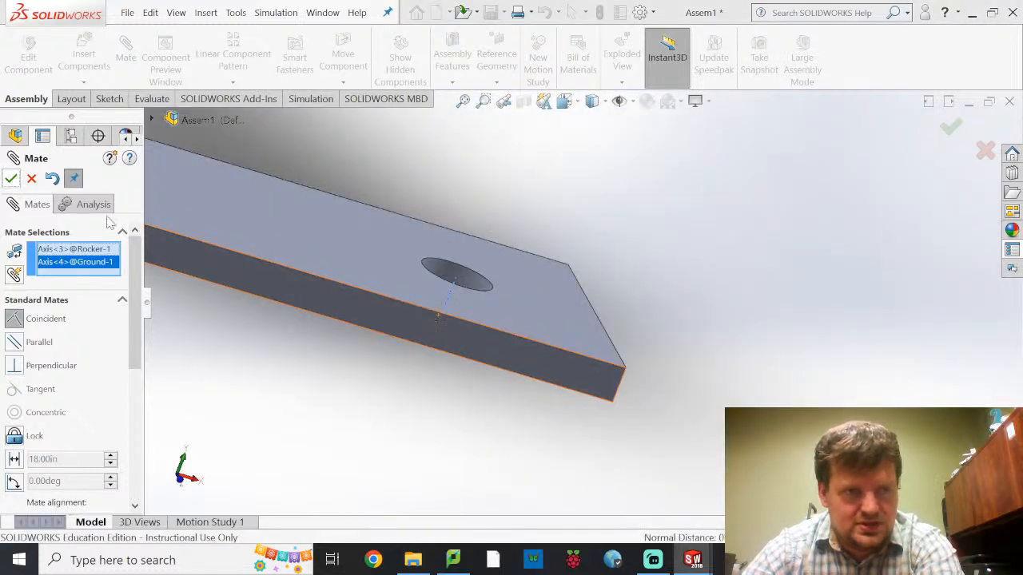
Add a coincident mate between the Rocker's bottom face and the Ground link's top face
scroll(471, 268, "up", 5)
scroll(497, 257, "up", 4)
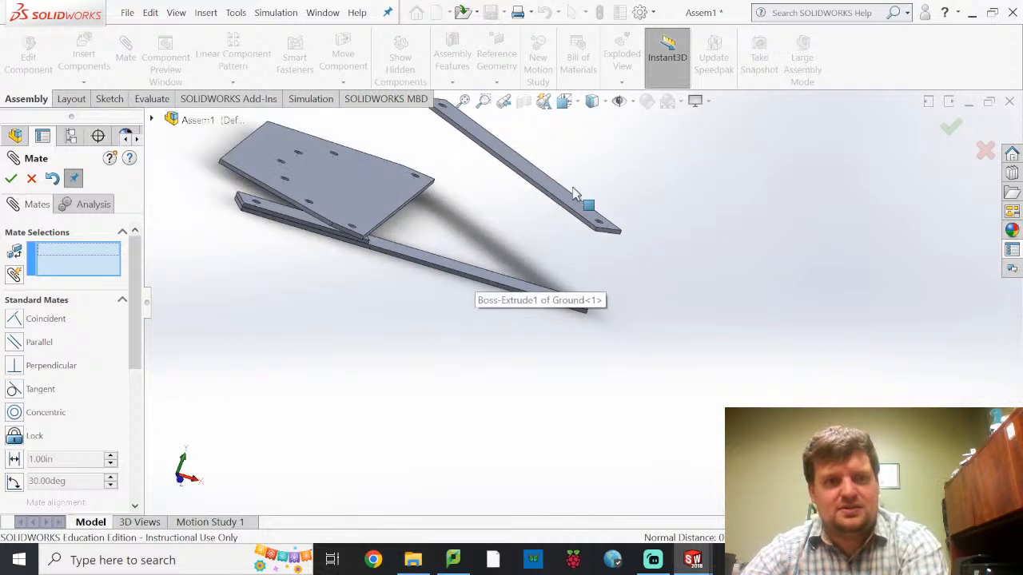
mouse_move(525, 250)
middle_mouse_down()
mouse_move(543, 176)
mouse_move(581, 221)
middle_mouse_up()
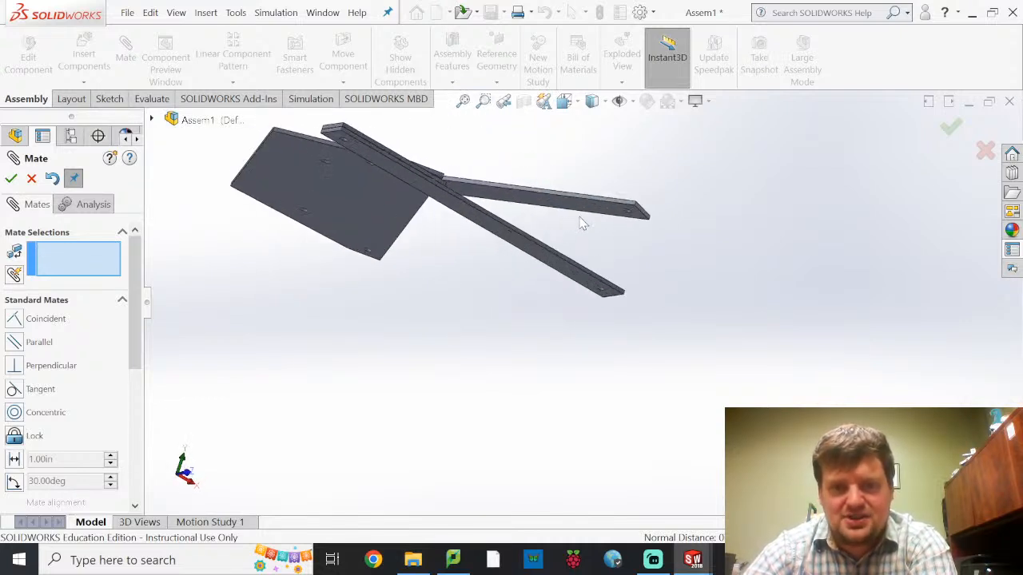
scroll(581, 223, "down", 3)
left_click(579, 253)
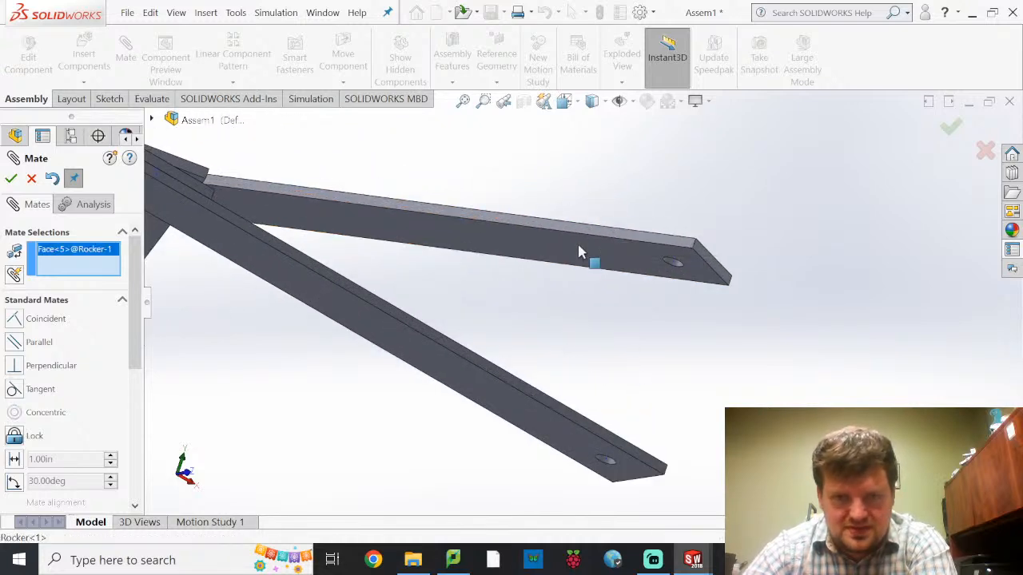
middle_click_drag(545, 293, 472, 444)
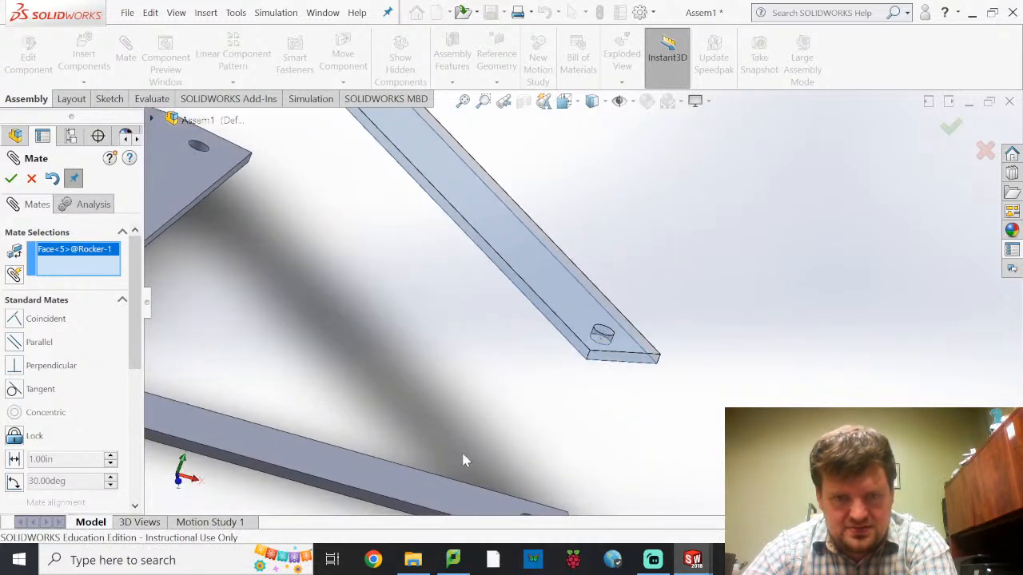
left_click(440, 495)
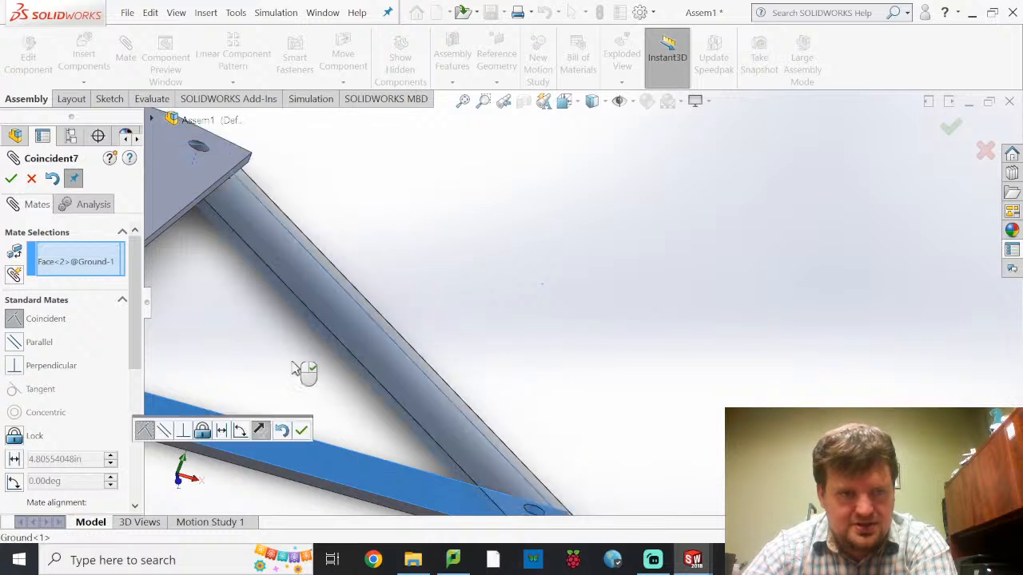
left_click(11, 180)
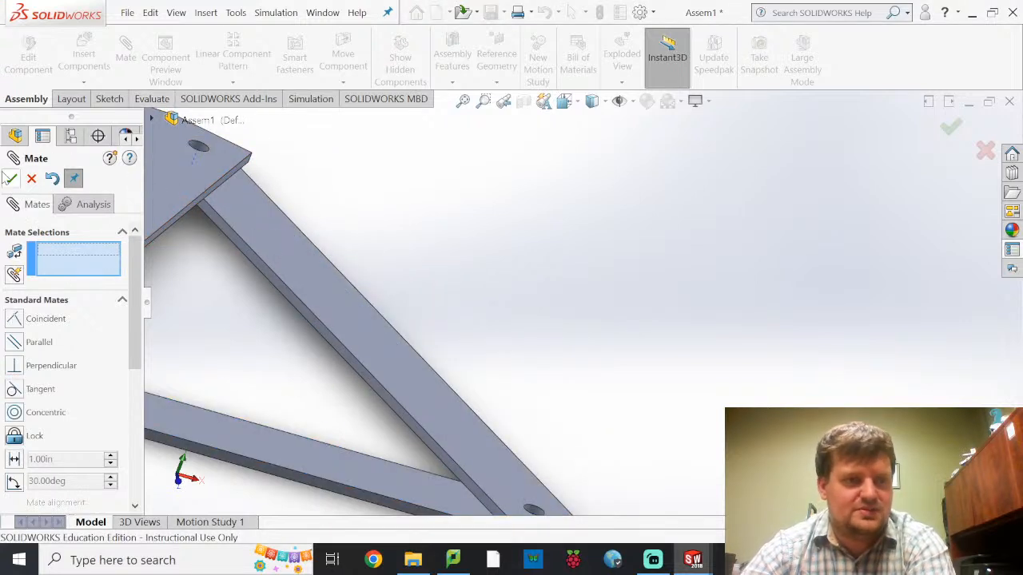
Finish mating, check the Ground component's fix/float option without changing it, and view the whole linkage from above
scroll(405, 257, "up", 6)
scroll(463, 274, "down", 3)
middle_click_drag(219, 315, 235, 432)
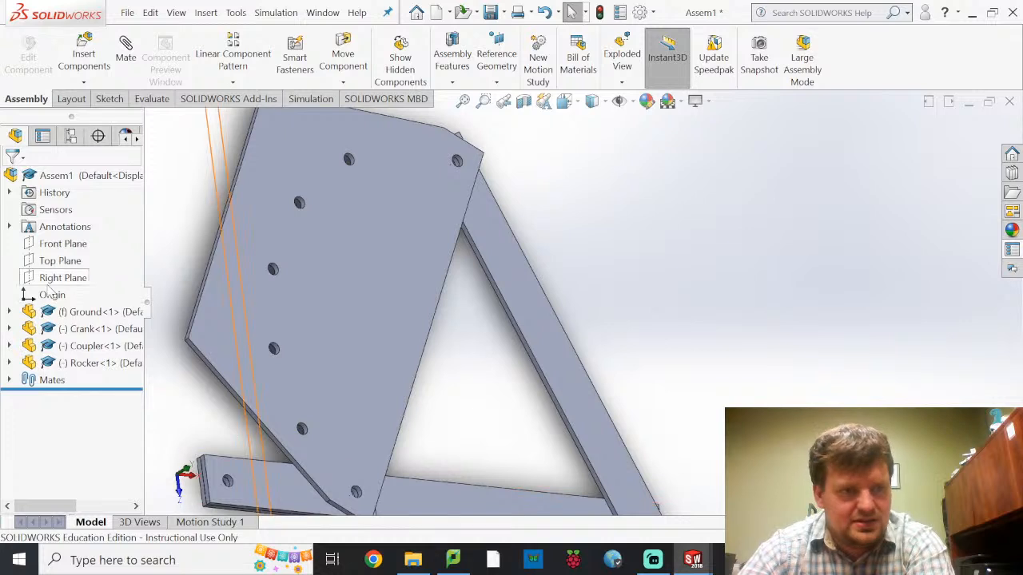
left_click(67, 318)
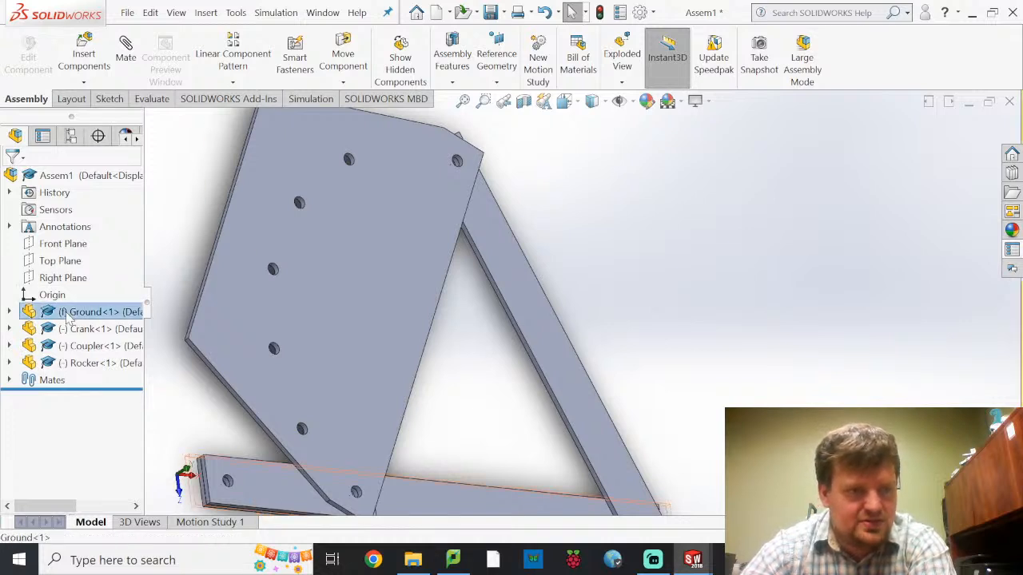
right_click(67, 317)
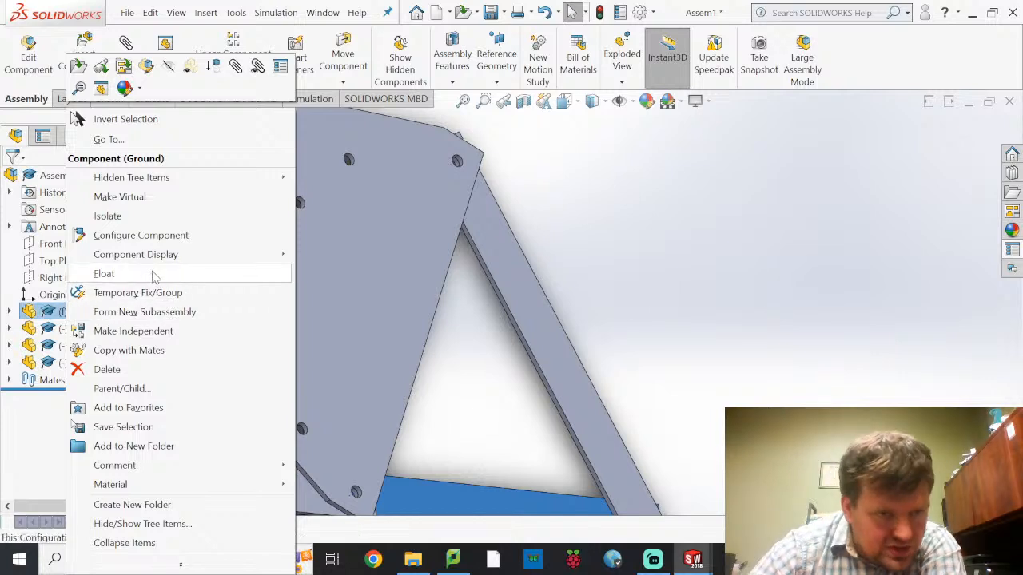
left_click(650, 342)
key("f")
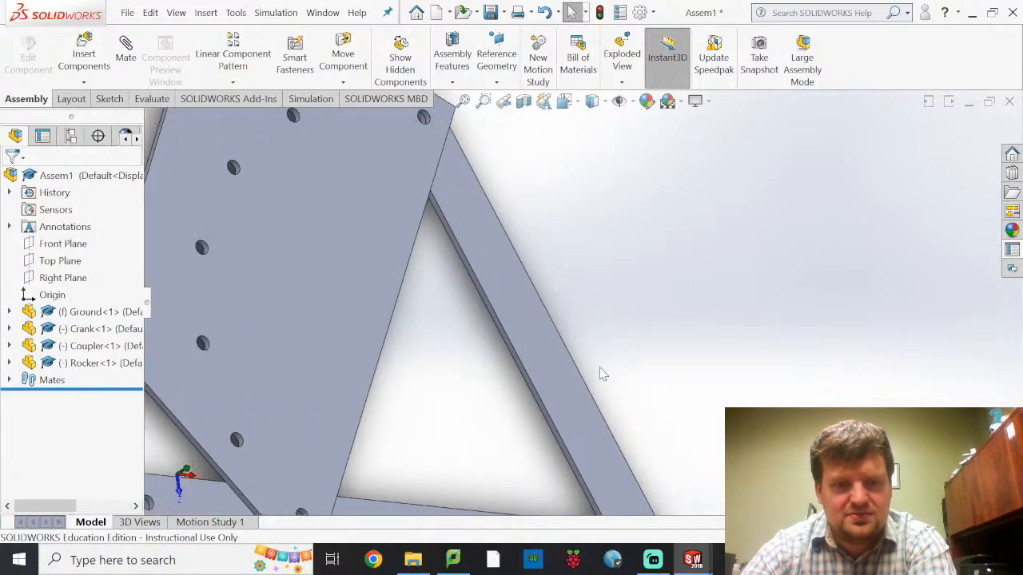
middle_click_drag(599, 375, 551, 412)
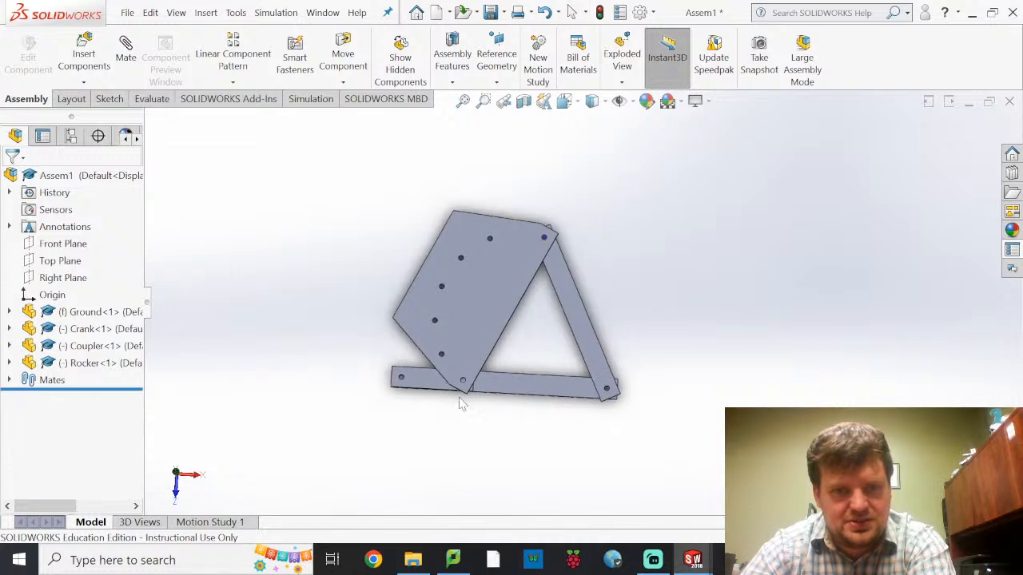
Move the Crank, Coupler and Rocker to several positions around the fixed Ground link to test the linkage's motion
left_click_drag(436, 392, 363, 393)
left_click(364, 392)
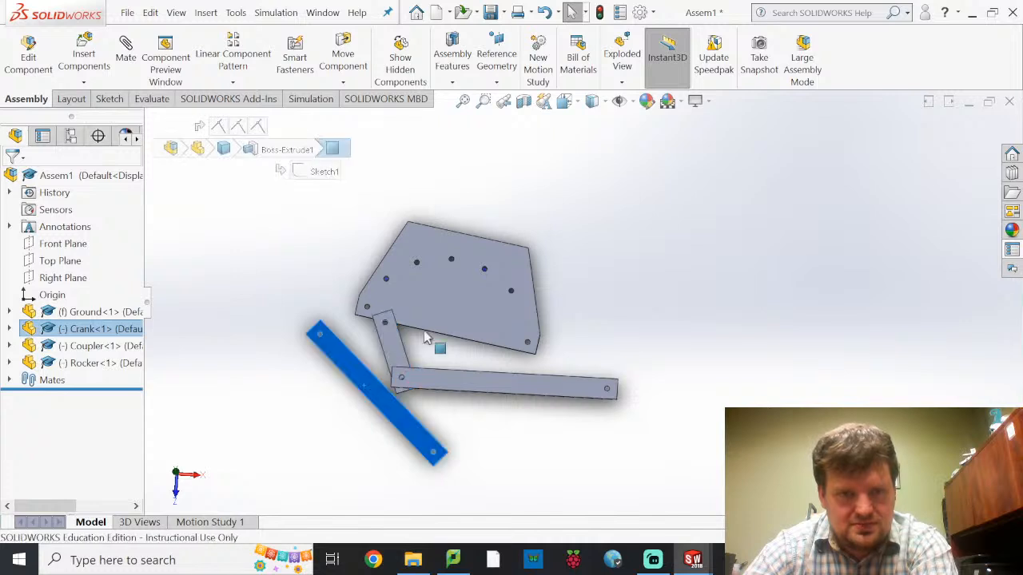
left_click_drag(443, 327, 465, 421)
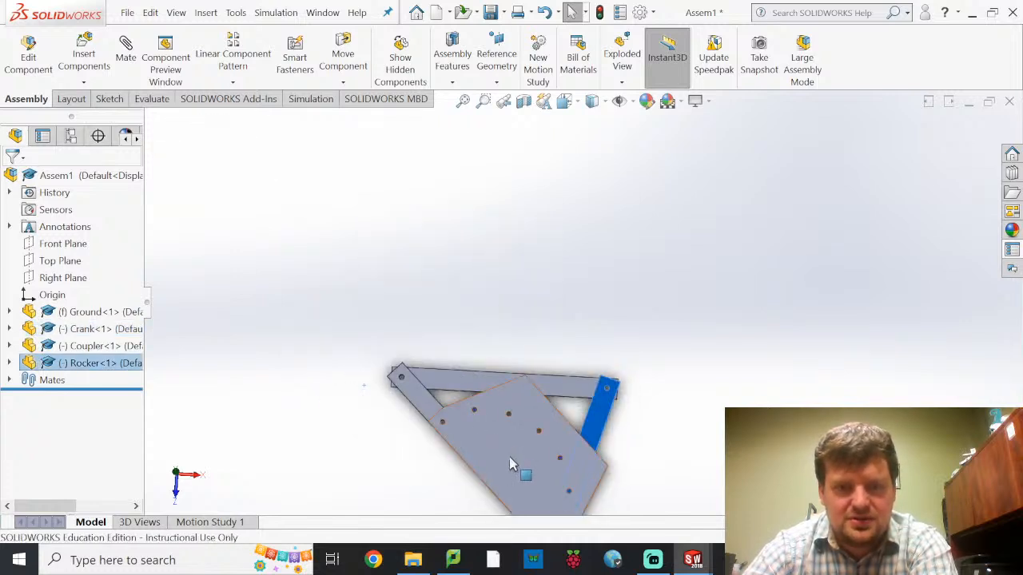
left_click_drag(488, 473, 342, 240)
left_click_drag(539, 358, 337, 275)
left_click_drag(489, 424, 381, 281)
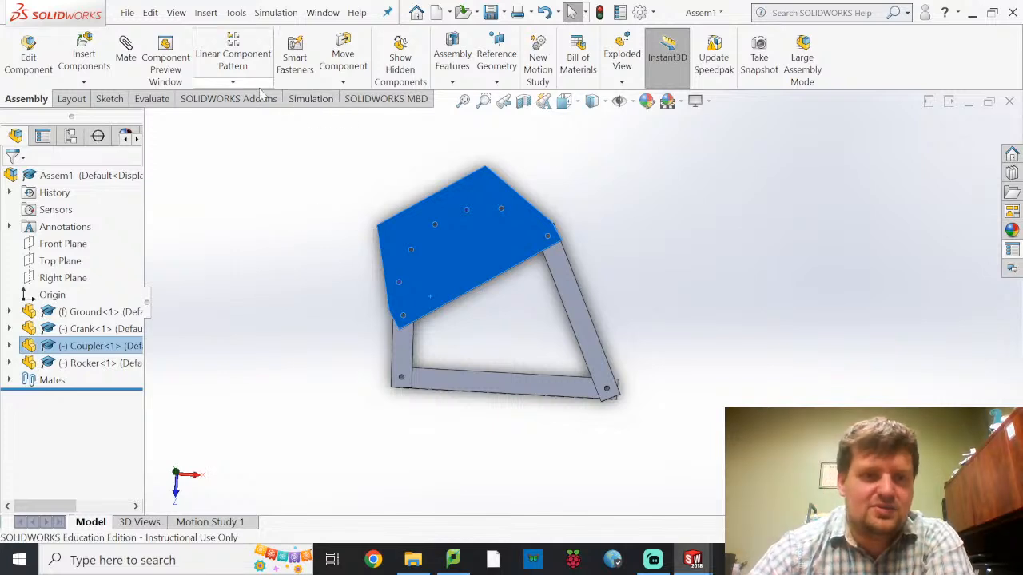
Open Motion Study 1 and set its study type to Basic Motion
left_click(238, 103)
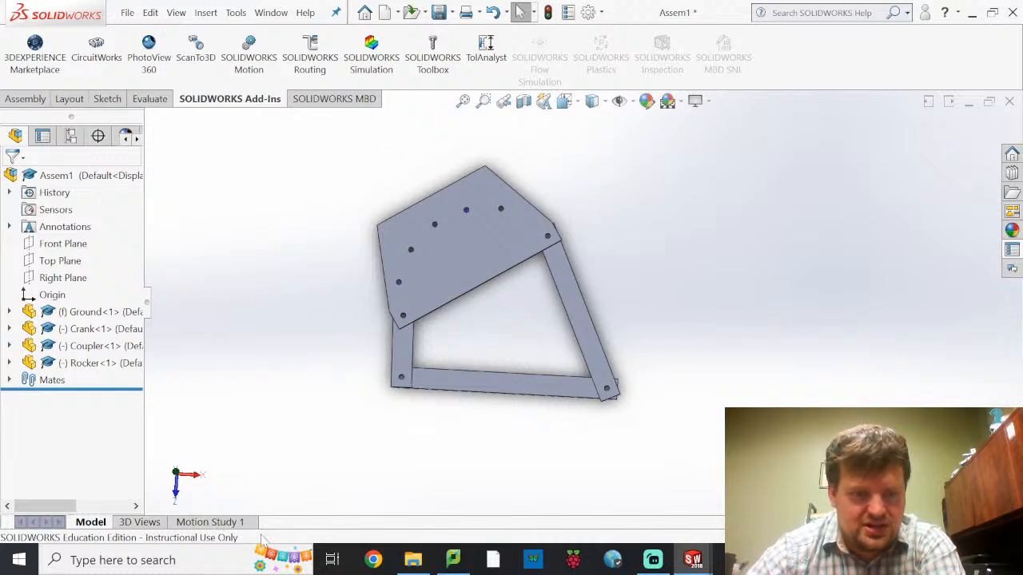
left_click(230, 523)
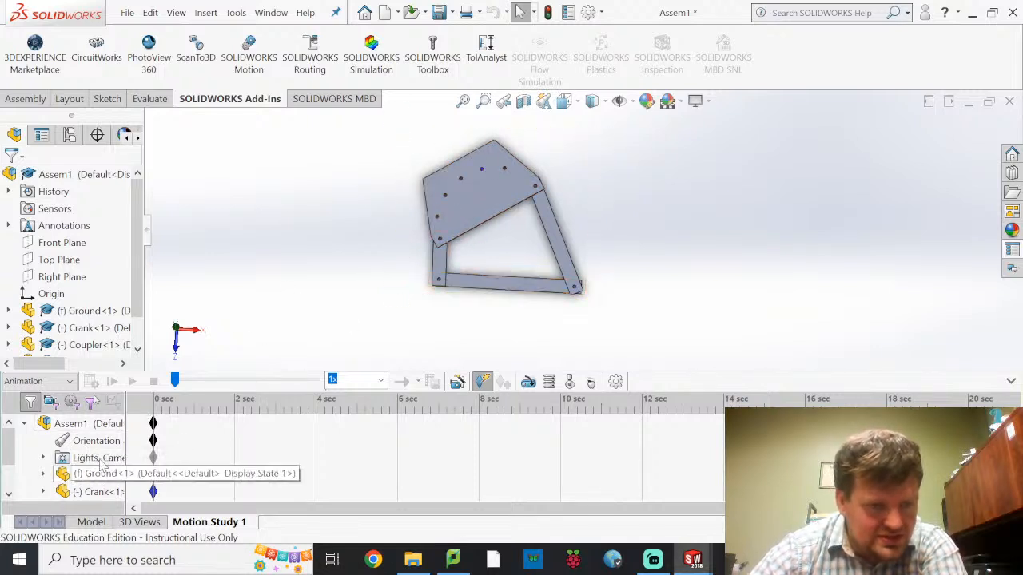
scroll(79, 471, "down", 3)
scroll(62, 454, "up", 3)
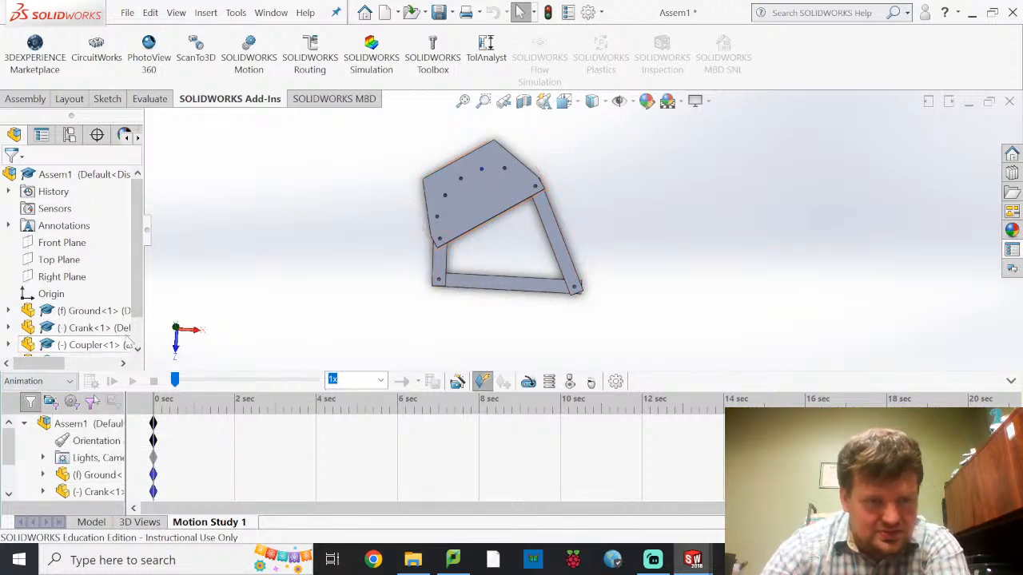
left_click(63, 382)
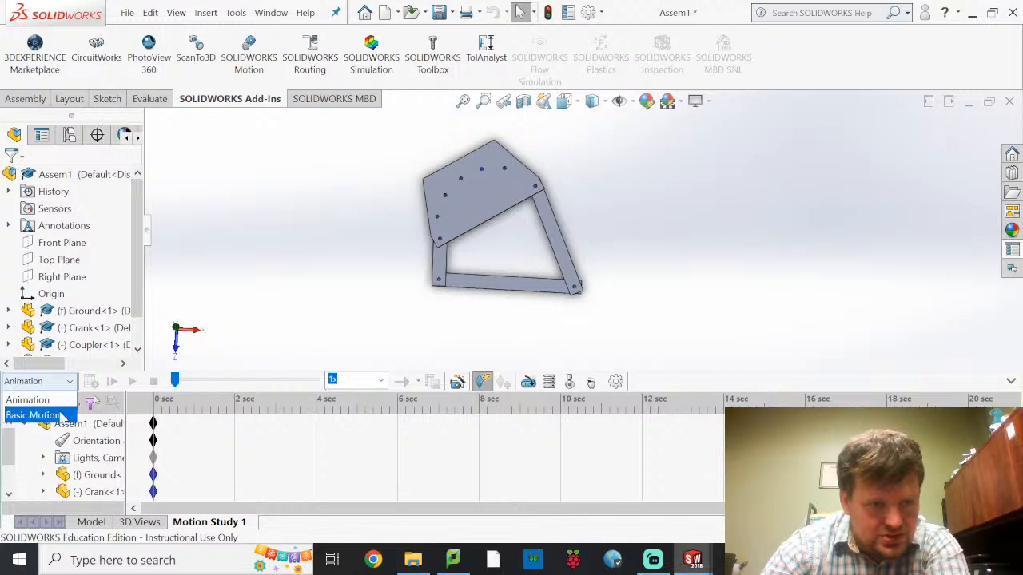
left_click(32, 415)
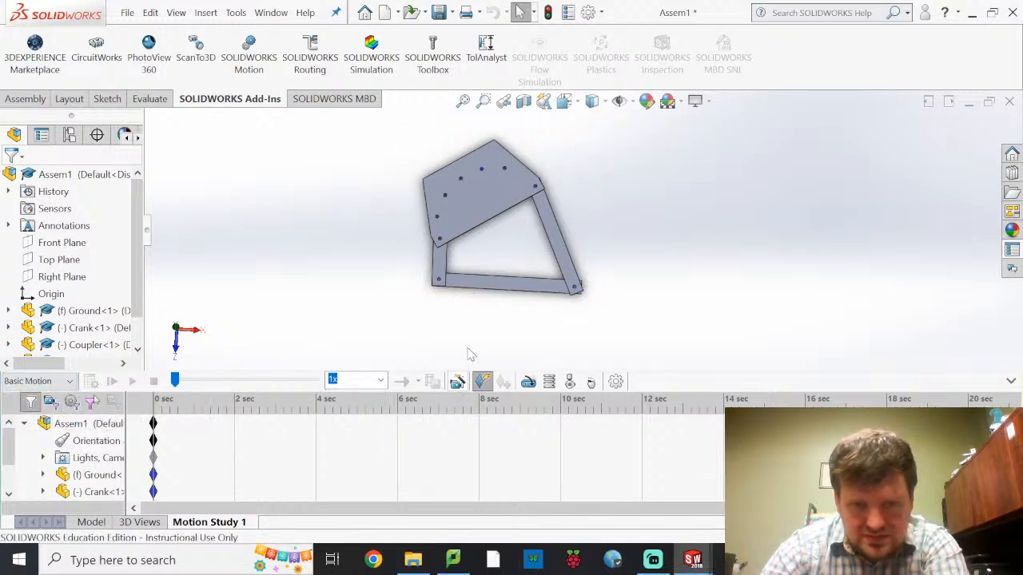
Add a constant-speed 20 RPM rotary motor on the axis of the Ground's crank-end hole, with the Crank as the relative component
left_click(527, 386)
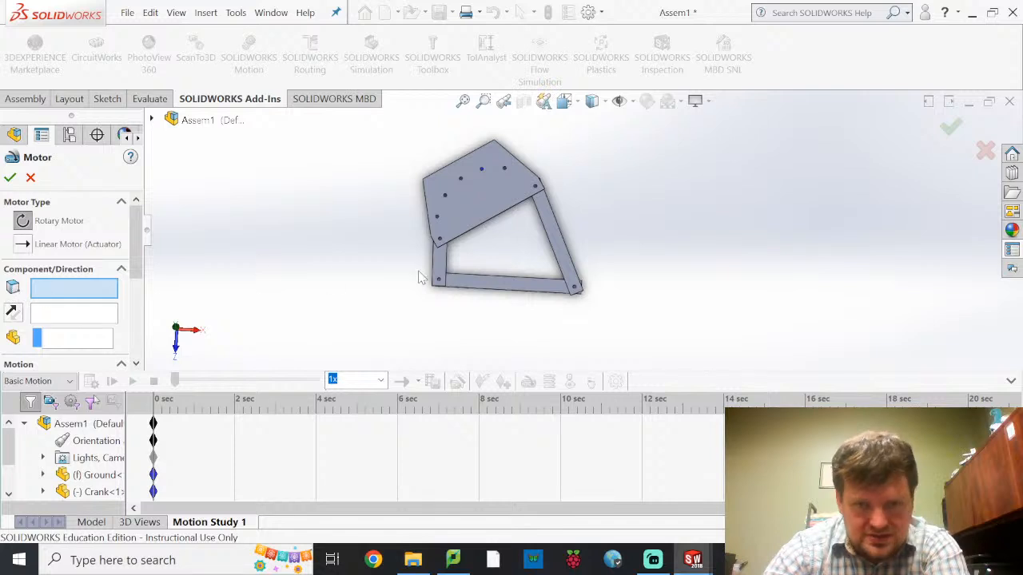
scroll(468, 296, "down", 10)
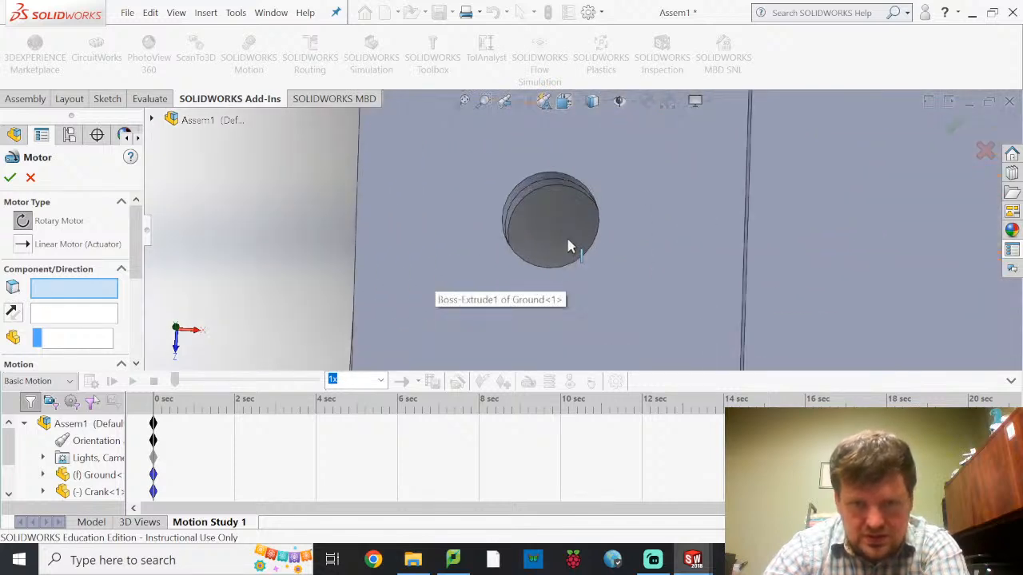
left_click(557, 233)
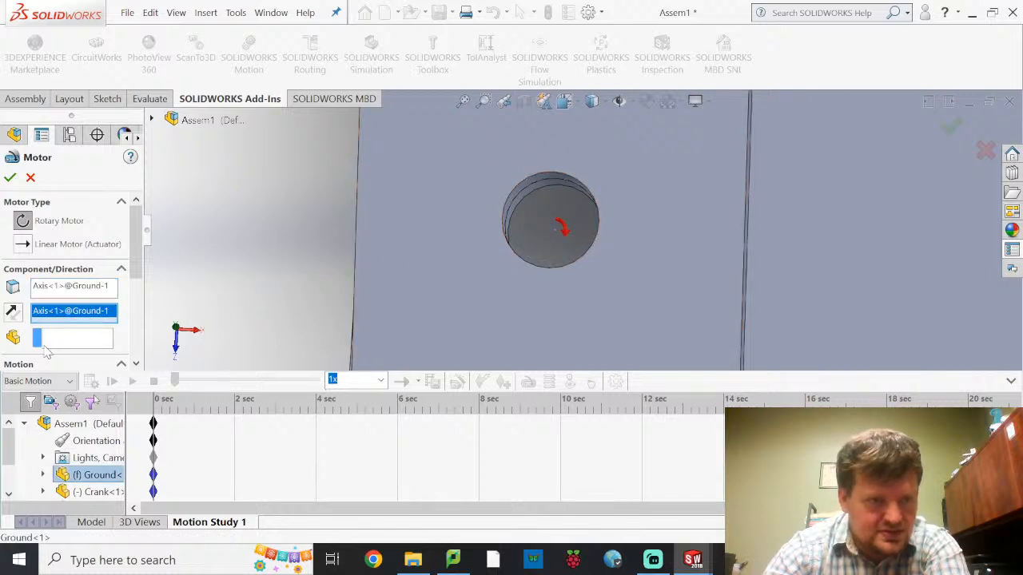
scroll(275, 294, "up", 5)
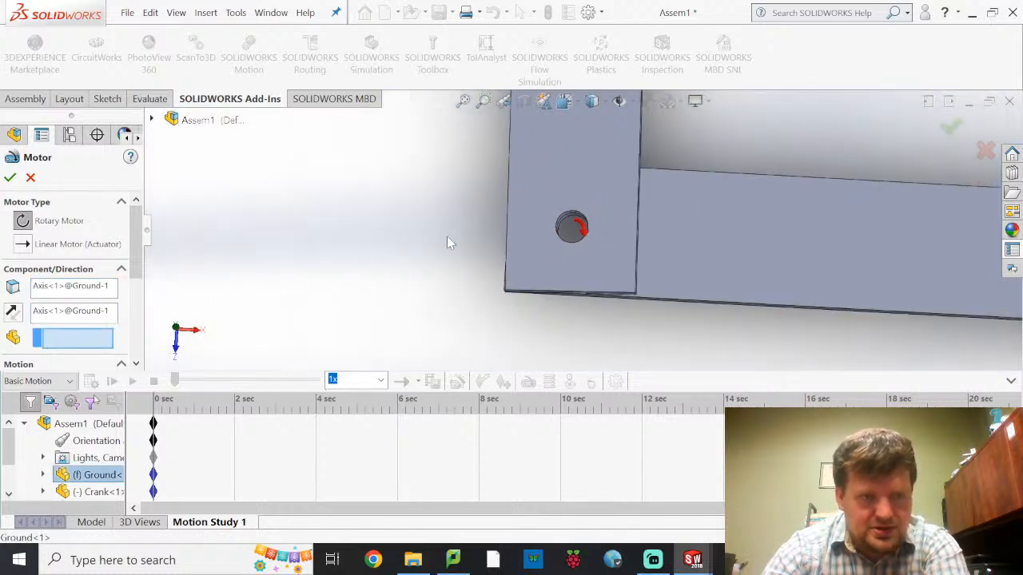
scroll(560, 204, "up", 5)
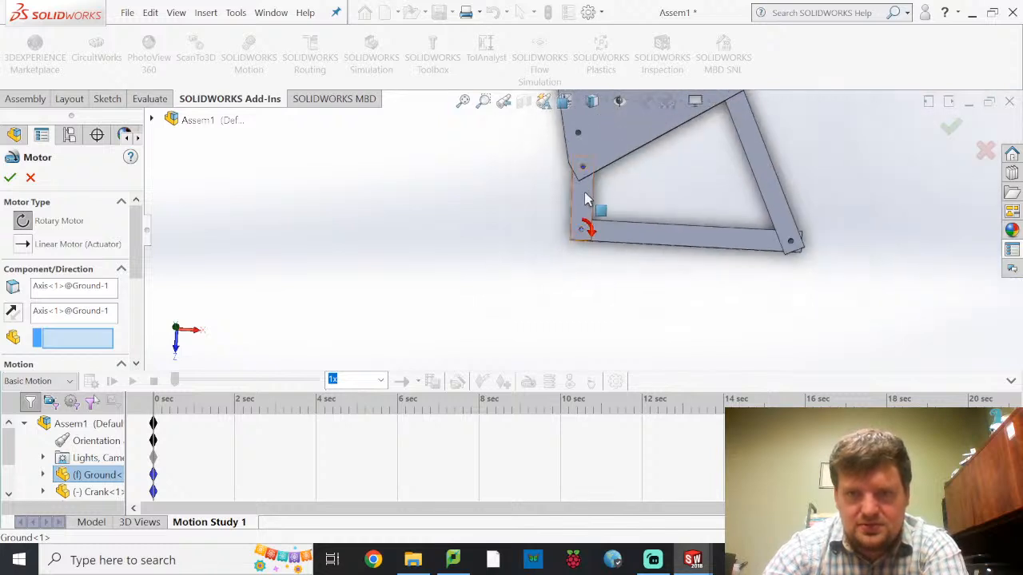
left_click(586, 198)
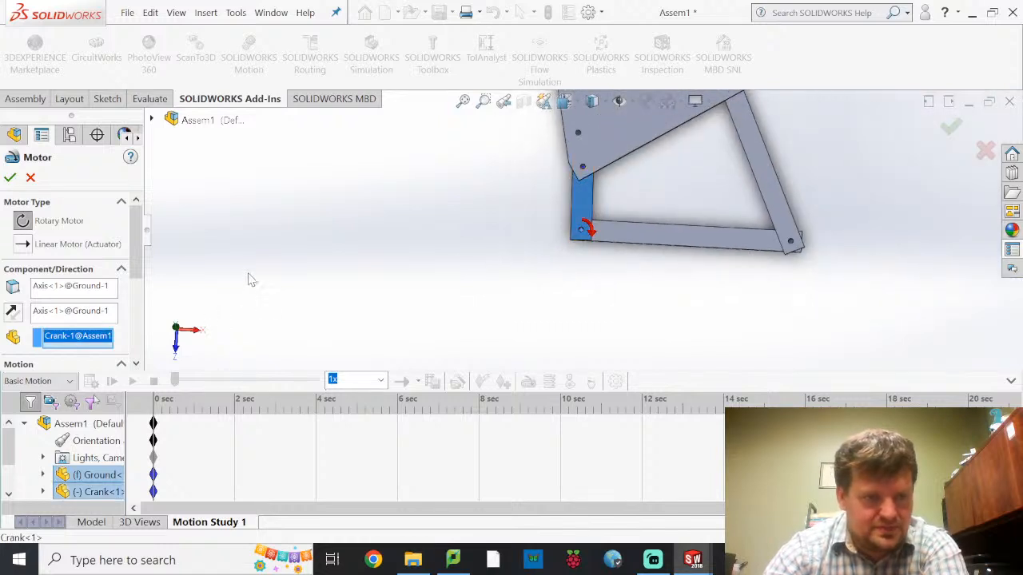
scroll(120, 307, "down", 3)
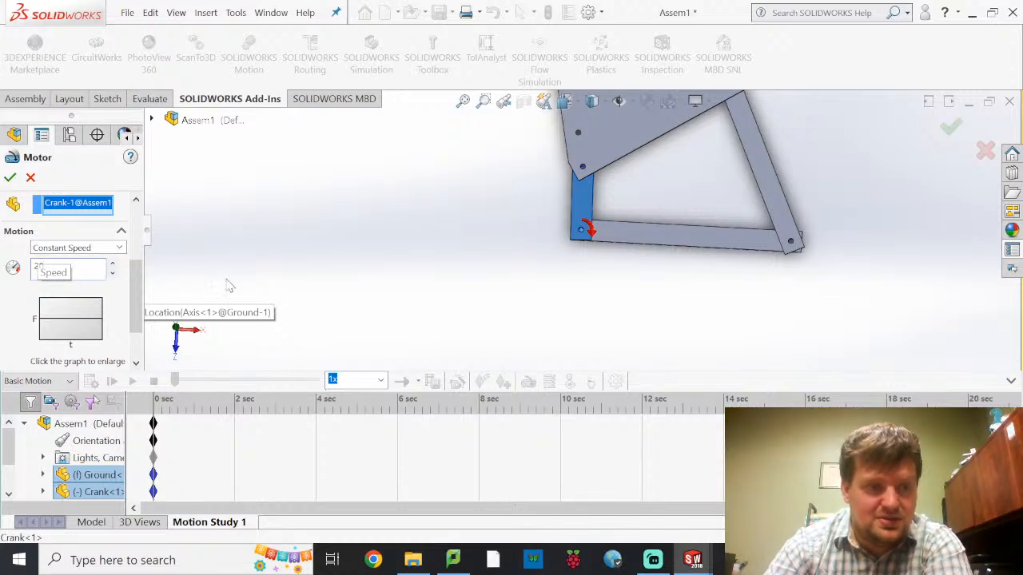
left_click(118, 288)
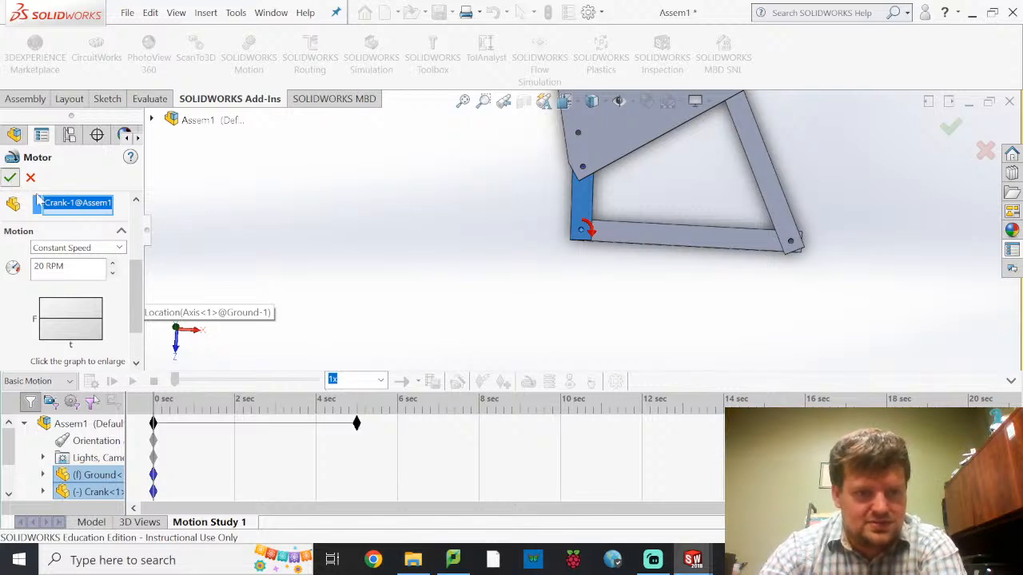
left_click(10, 177)
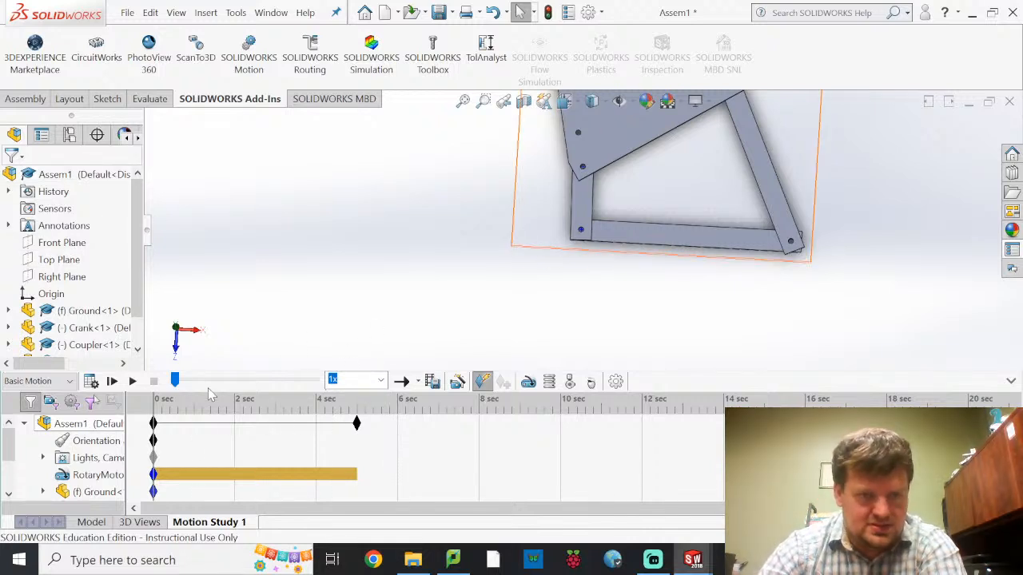
Play the motion study and rotate the Crank by hand about its Ground pivot to check how it moves
left_click(132, 382)
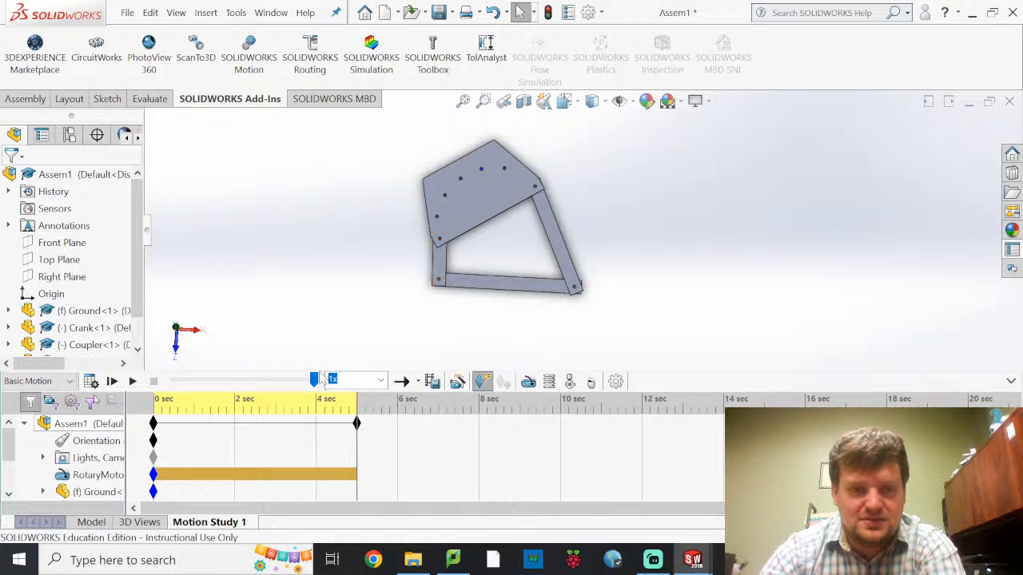
left_click(133, 381)
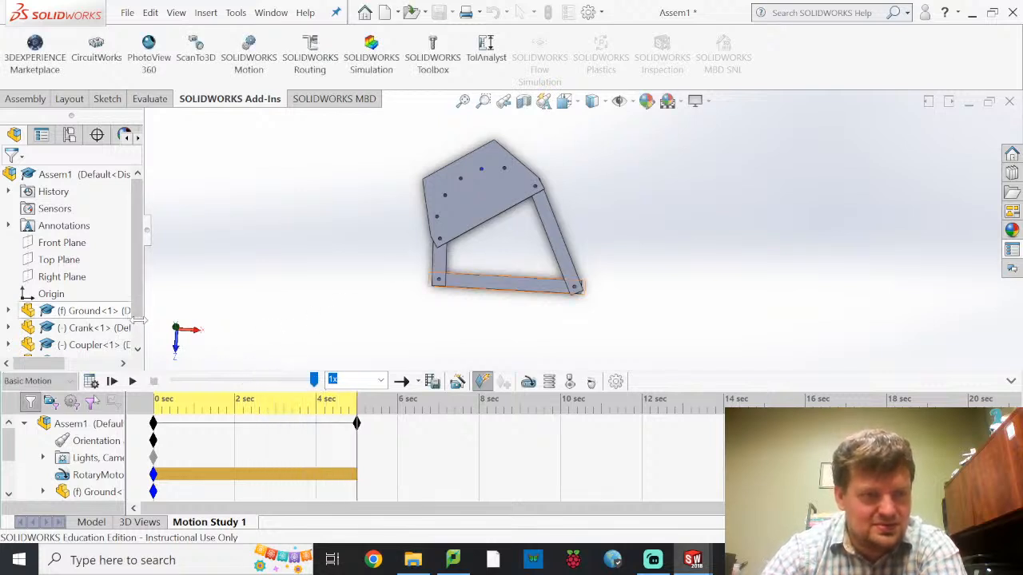
left_click(94, 331)
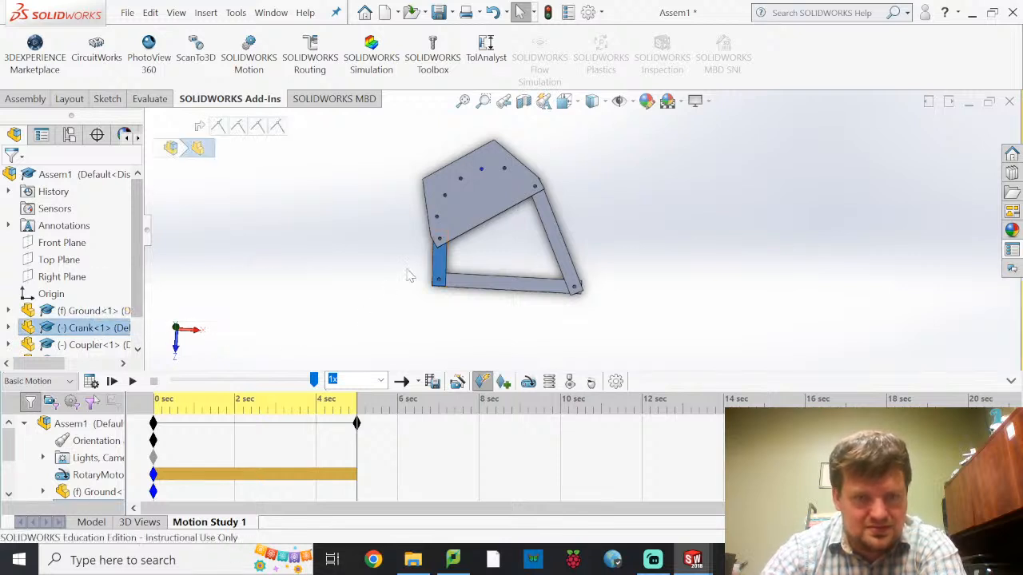
left_click(443, 255)
left_click_drag(469, 283, 421, 295)
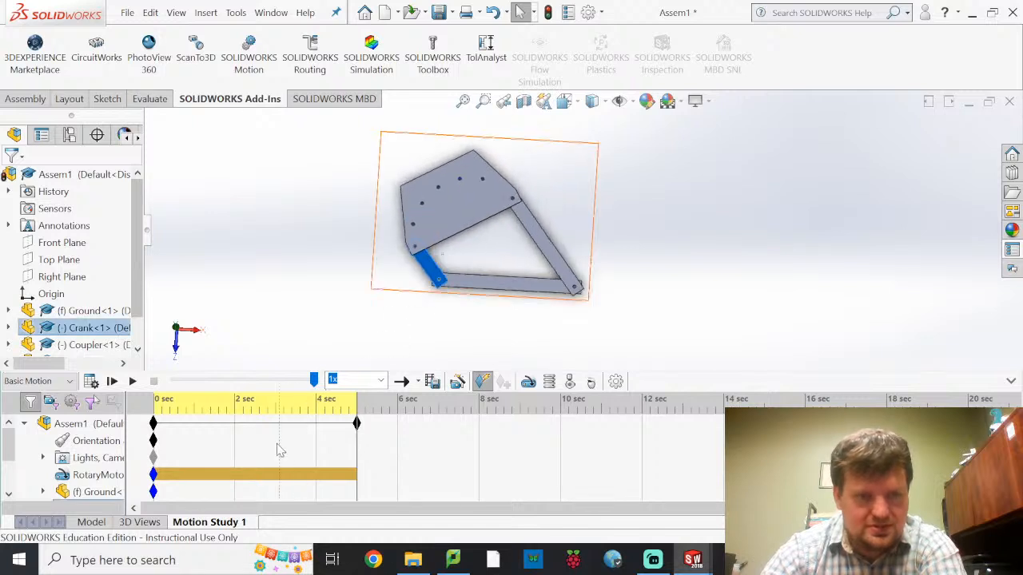
Open the rotary motor's definition for editing and review its axis, component and speed settings
left_click(97, 477)
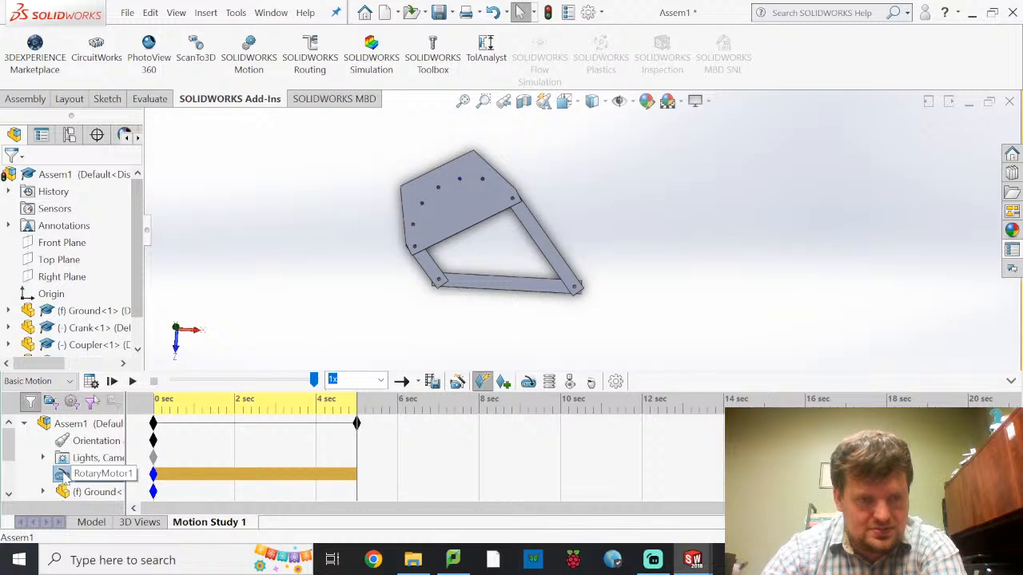
right_click(67, 477)
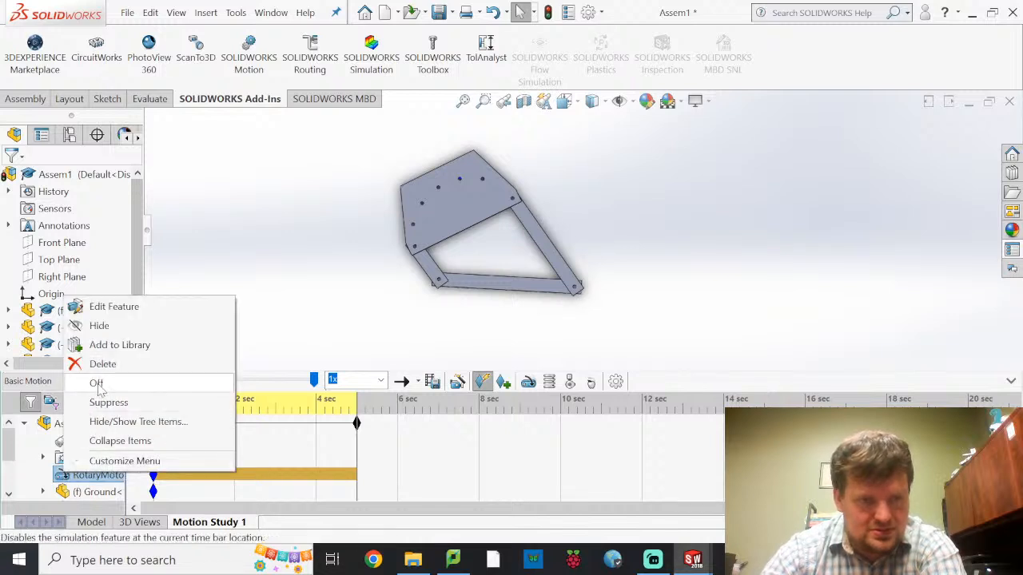
left_click(99, 307)
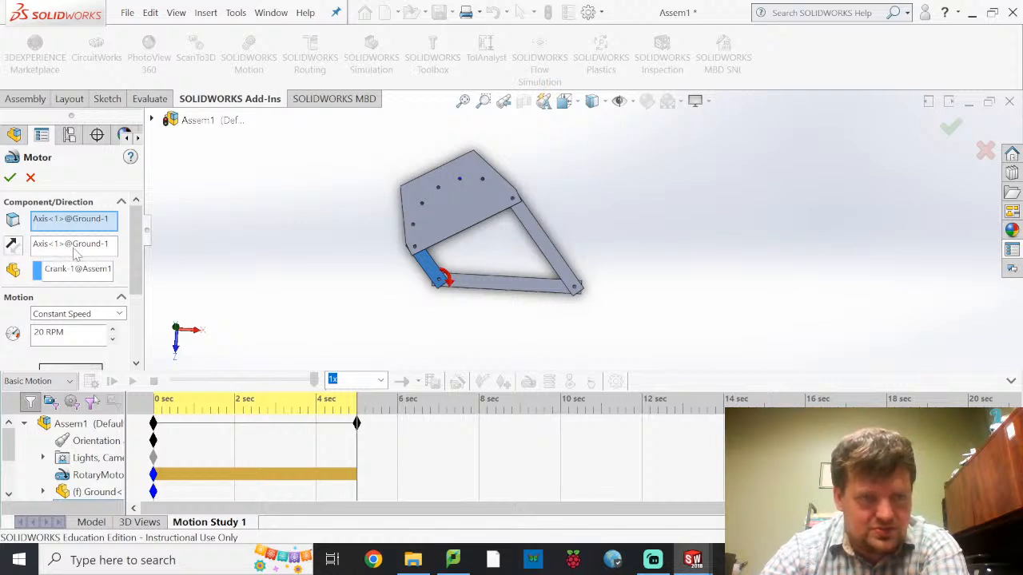
scroll(70, 301, "down", 3)
scroll(70, 301, "down", 1)
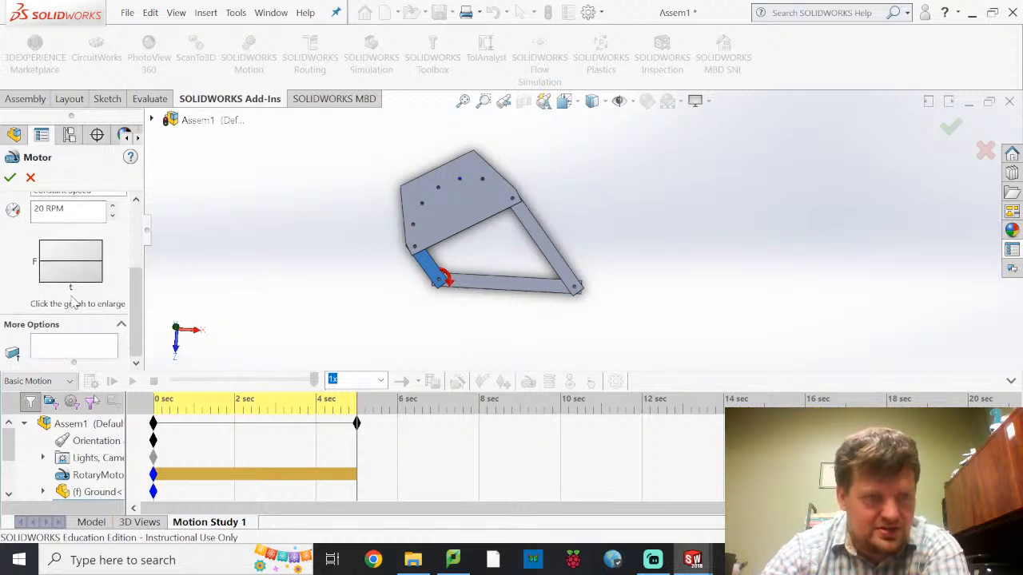
scroll(104, 297, "up", 4)
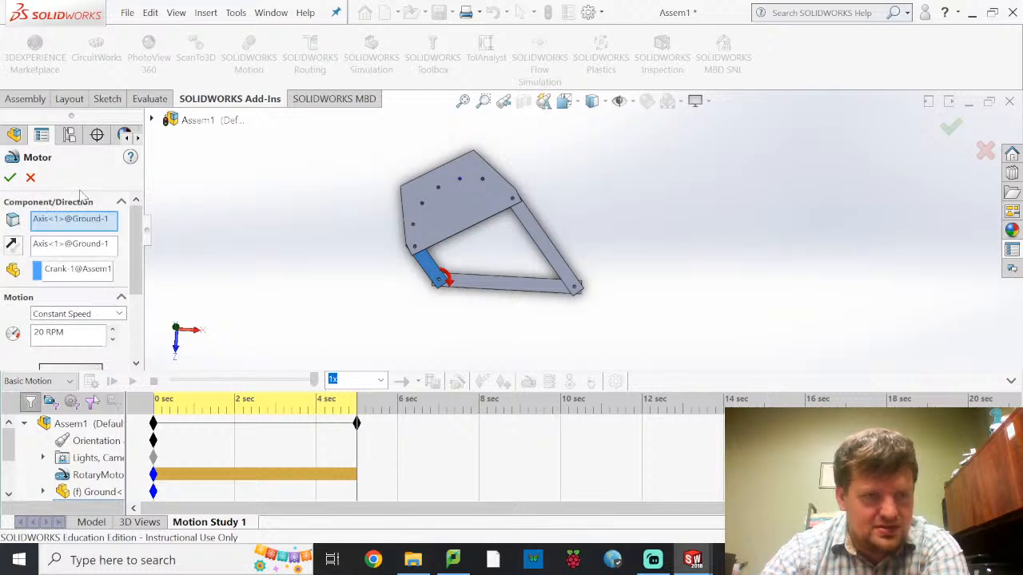
Change the study type to Animation, accept the motor settings and replay the motion study
left_click(47, 381)
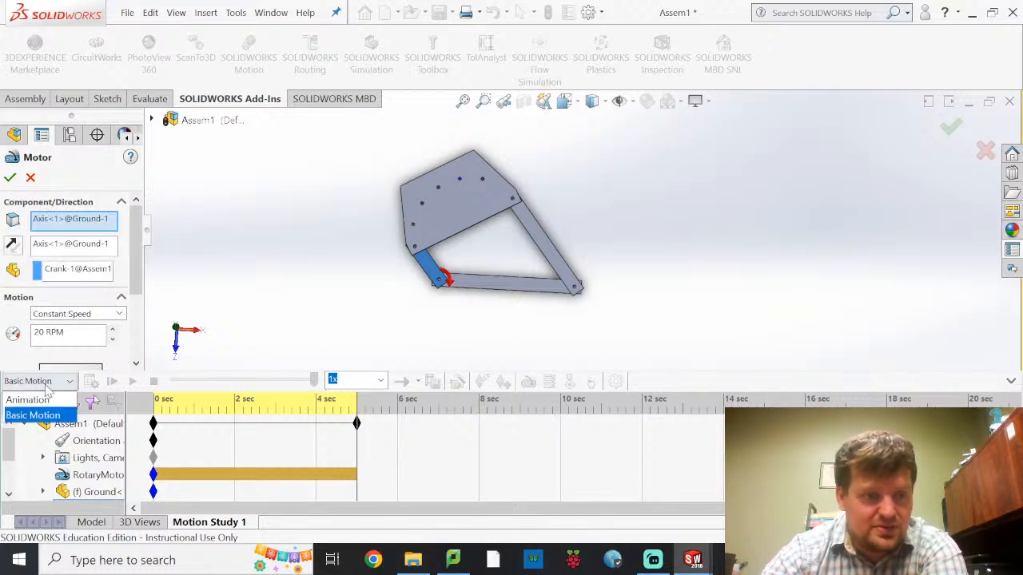
left_click(52, 400)
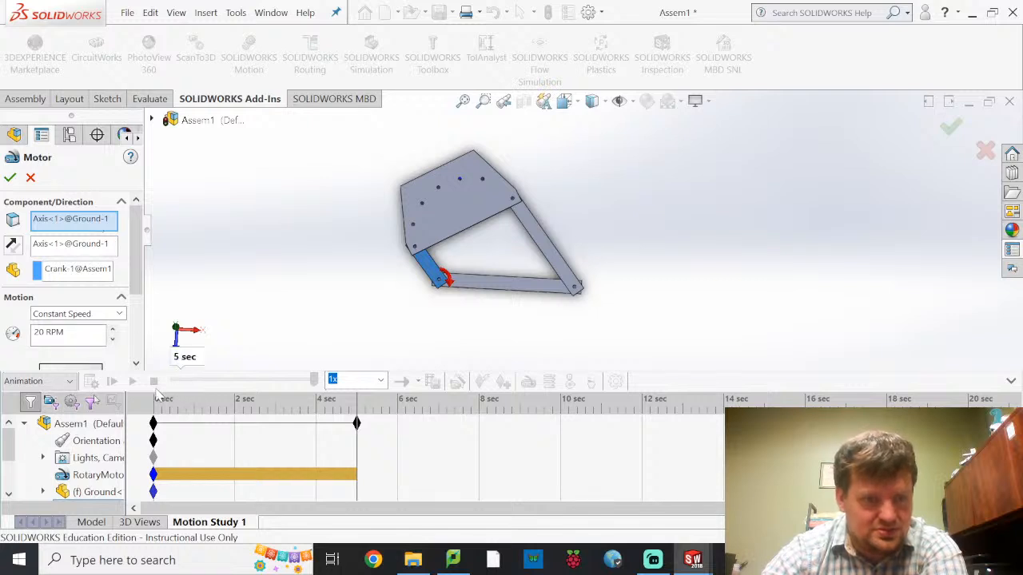
left_click(11, 178)
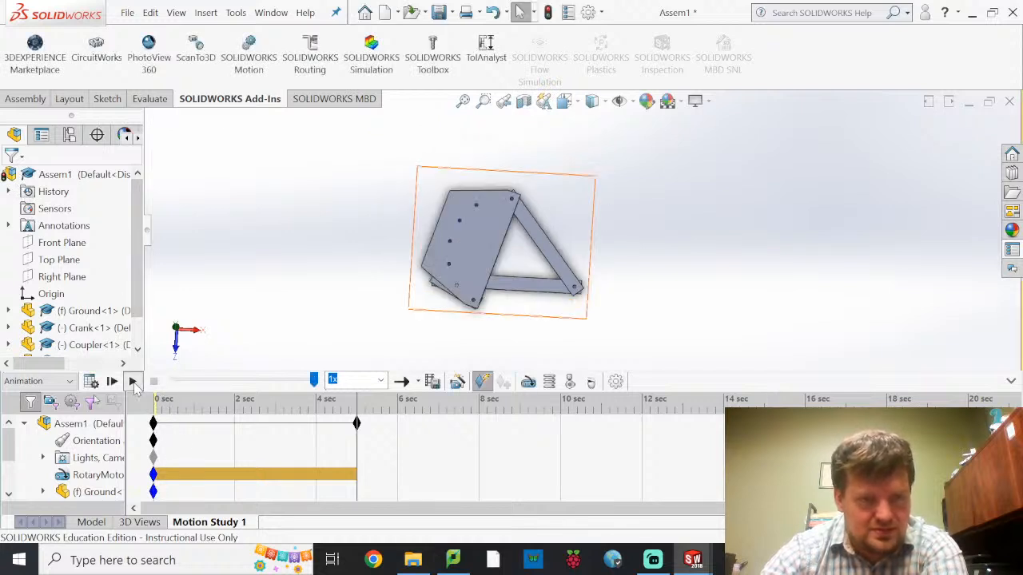
left_click(133, 382)
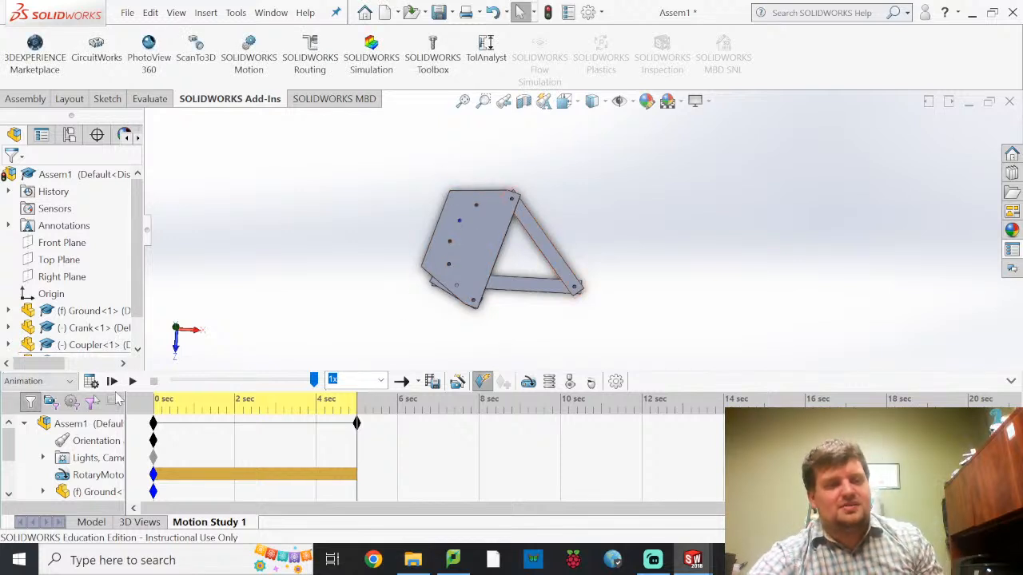
left_click(132, 382)
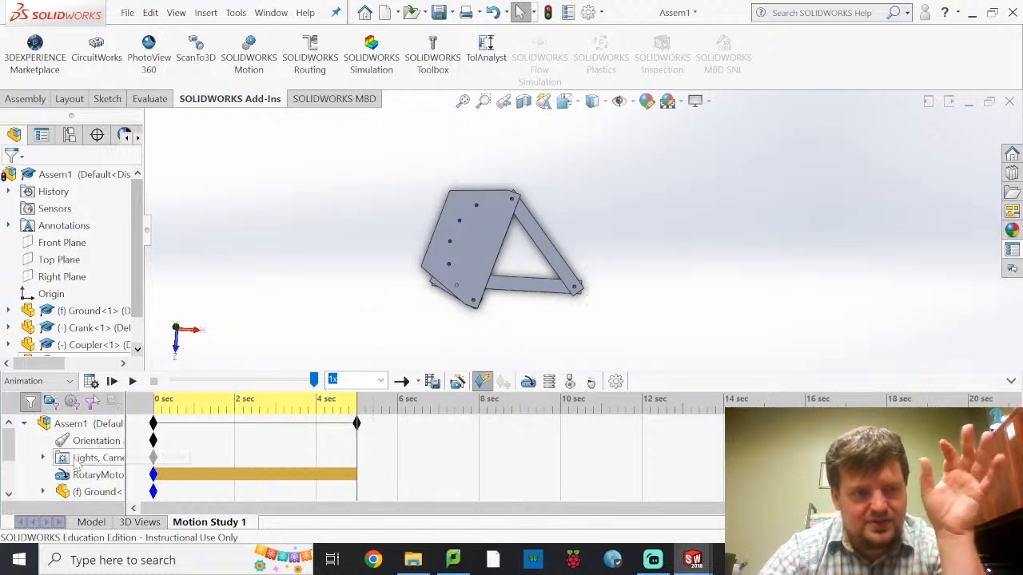
Look through the motion study's component tree and check its properties, accepting them with 8 frames per second
scroll(48, 465, "down", 2)
scroll(46, 461, "up", 1)
scroll(48, 459, "down", 1)
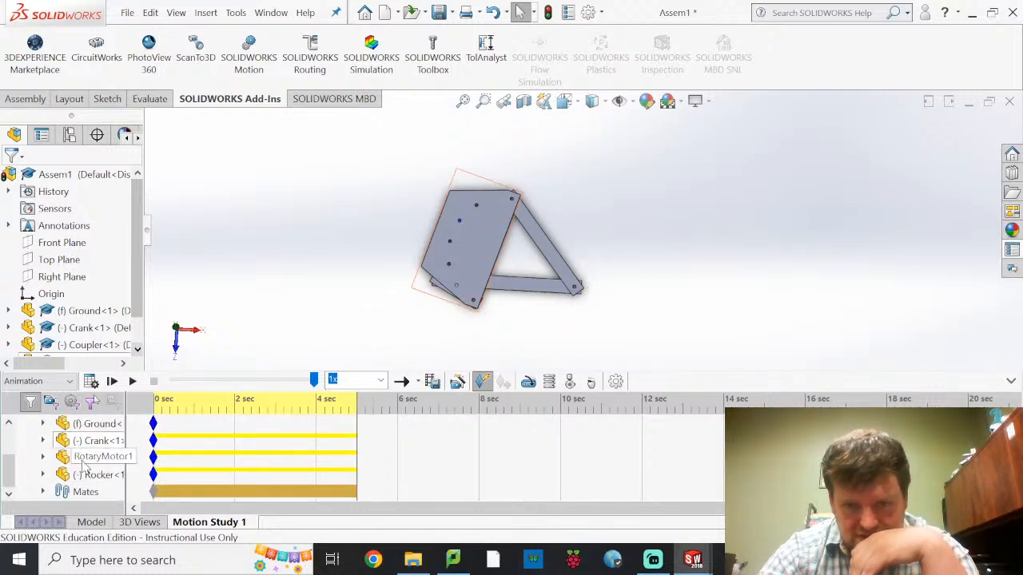
left_click(616, 382)
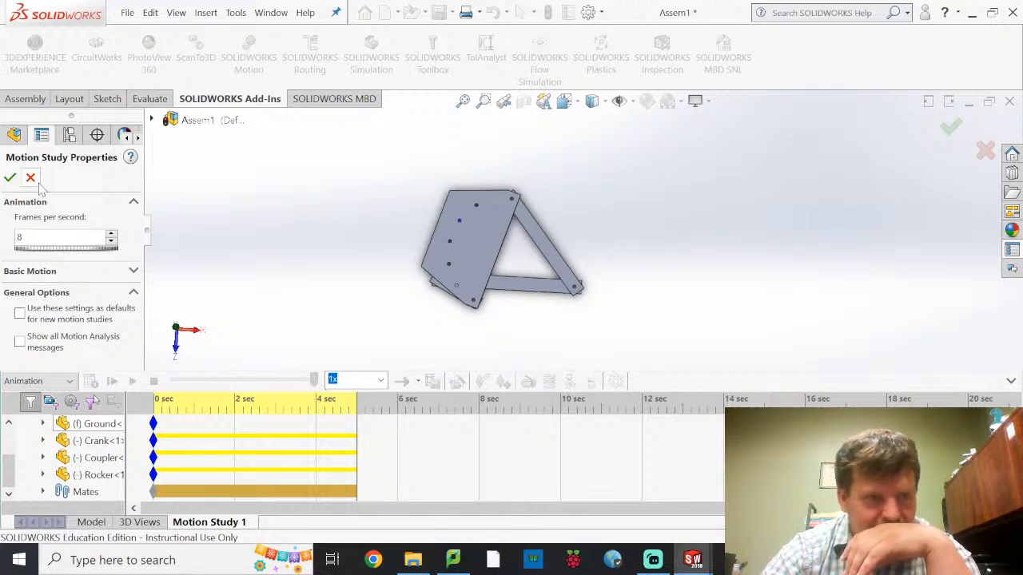
left_click(9, 177)
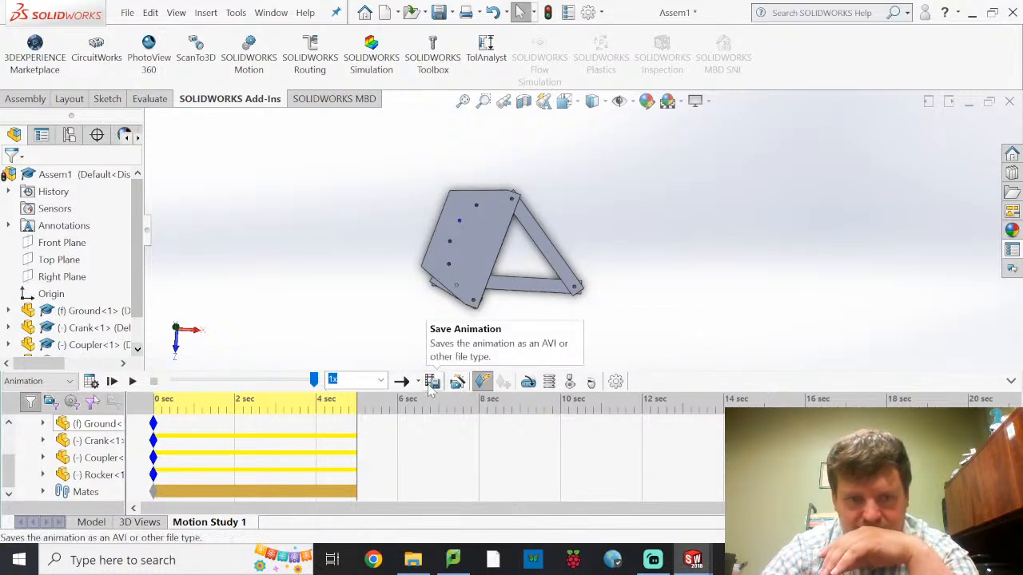
Check which study types are available for Motion Study 1
left_click(62, 384)
left_click(61, 386)
left_click(64, 383)
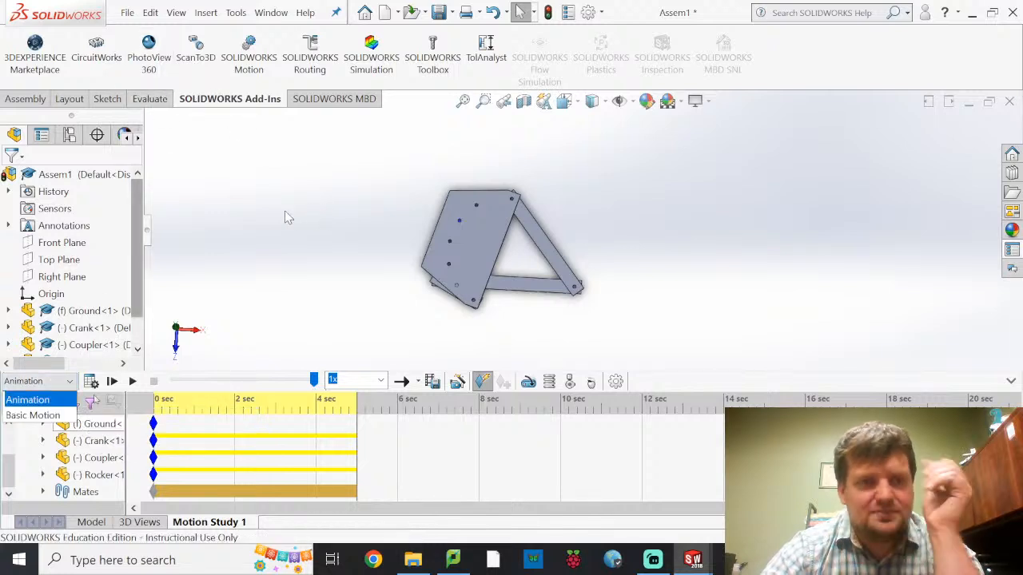
Enable the SOLIDWORKS Motion add-in and run Motion Study 1 as a Motion Analysis
left_click(251, 65)
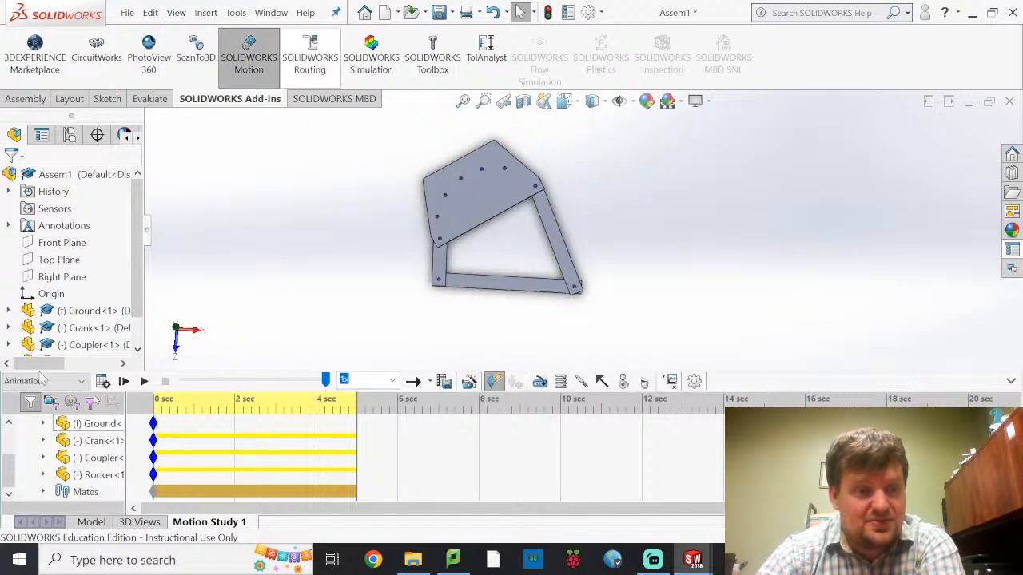
left_click(80, 381)
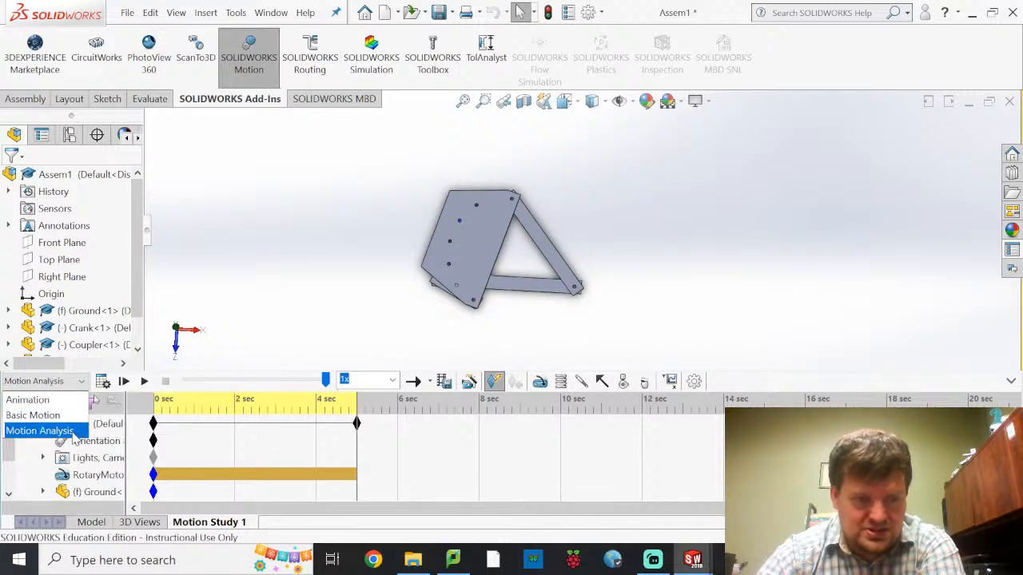
left_click(48, 430)
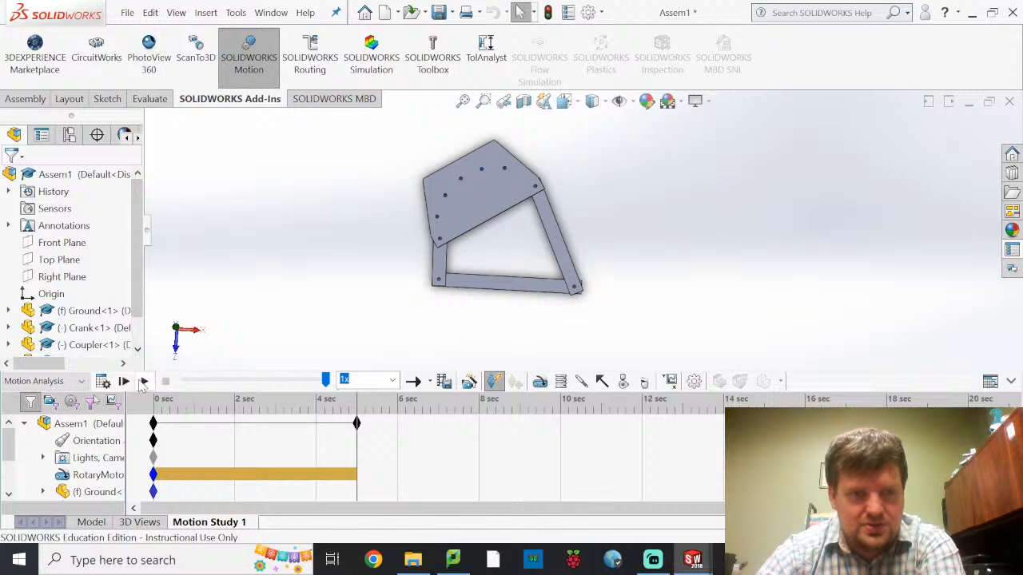
left_click(143, 381)
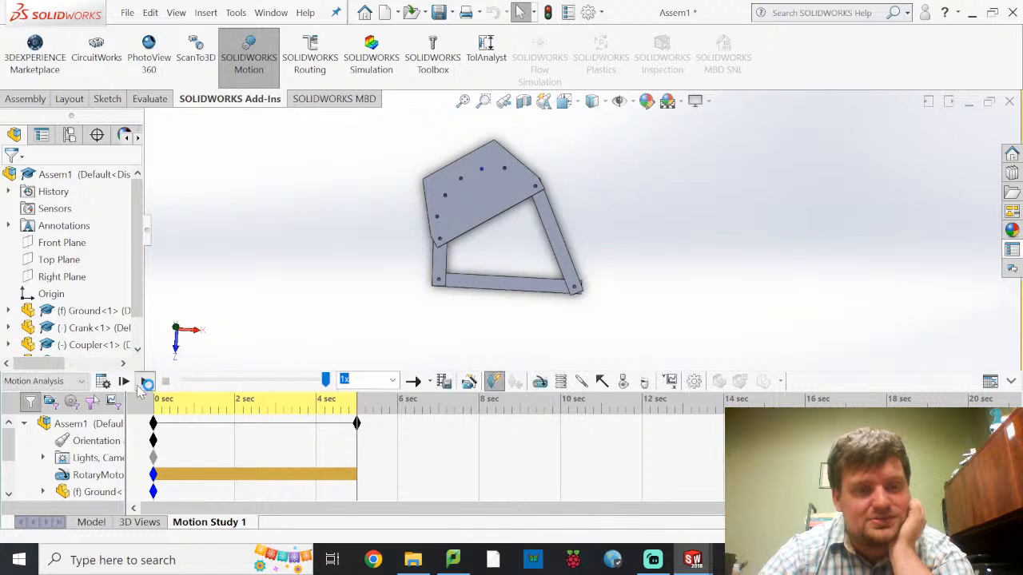
left_click(144, 382)
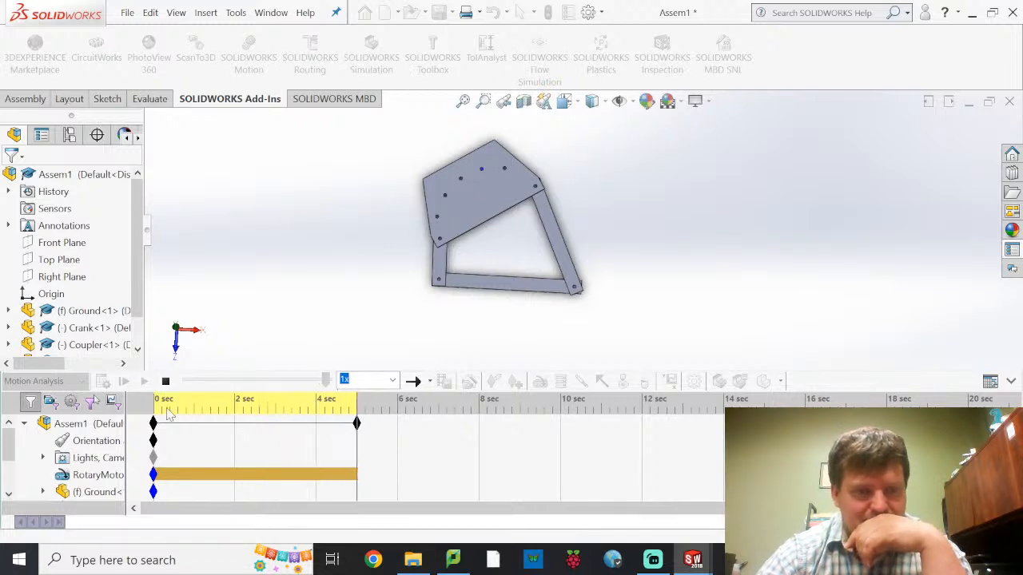
Play the study briefly as an Animation, stop it and return the study type to Motion Analysis
left_click(72, 381)
left_click(70, 399)
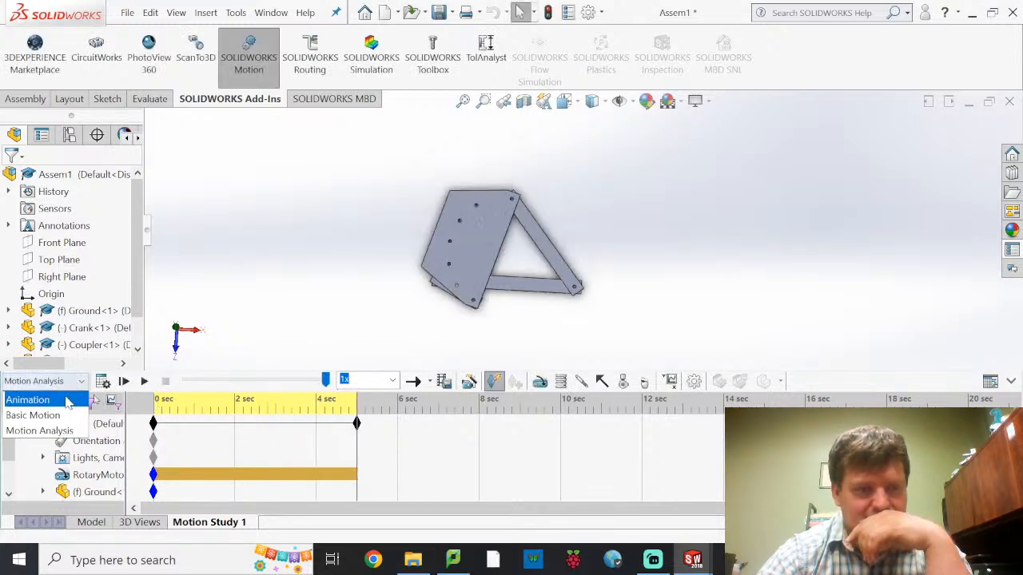
left_click(143, 382)
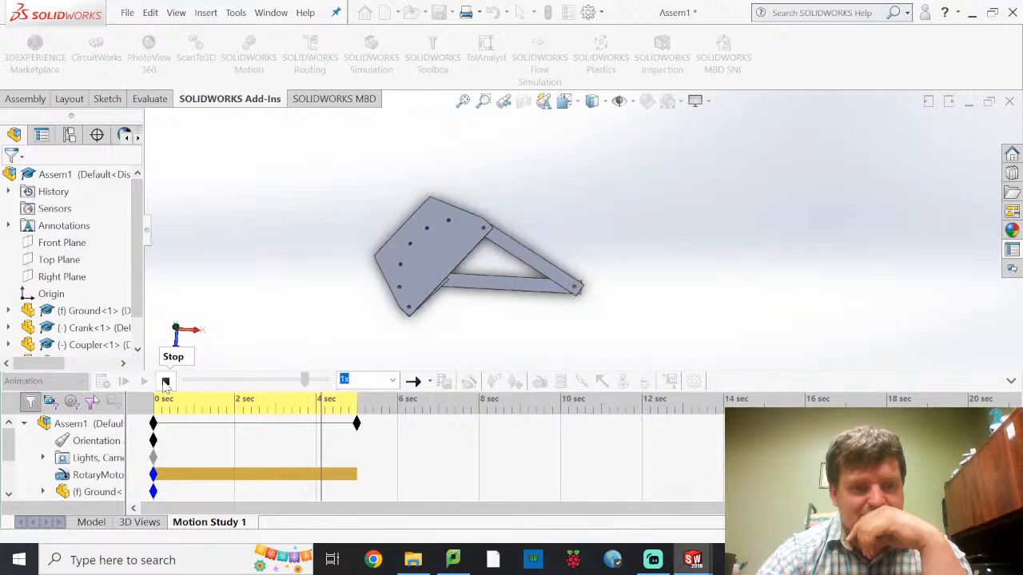
left_click(165, 382)
left_click(48, 381)
left_click(48, 431)
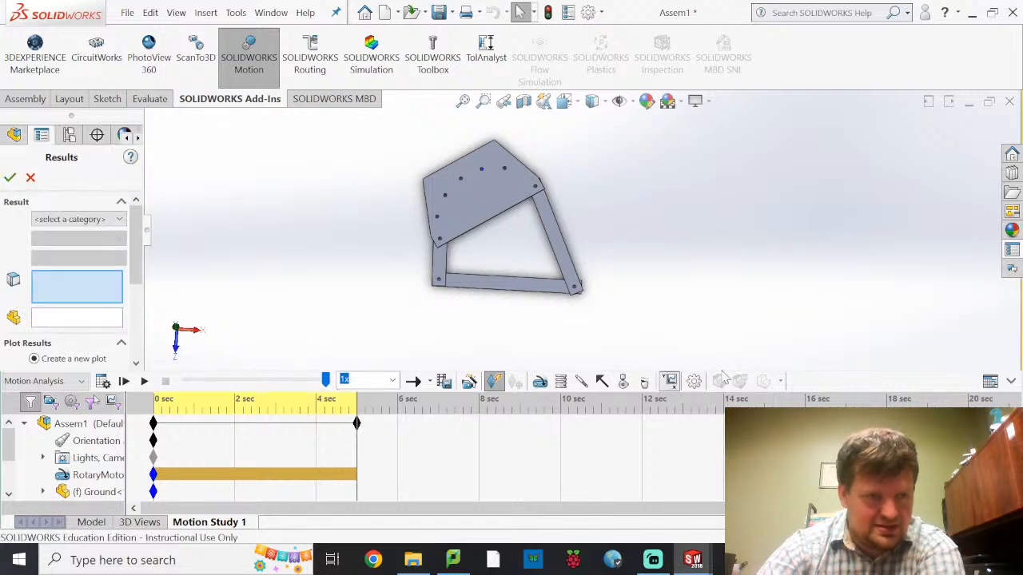
left_click(87, 208)
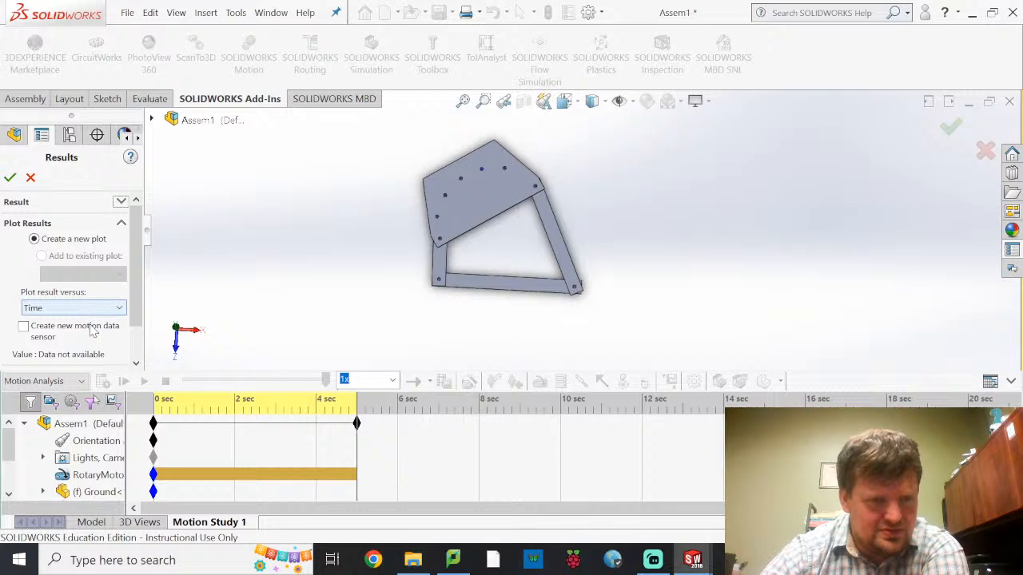
scroll(92, 332, "down", 1)
left_click(73, 265)
left_click(74, 275)
scroll(71, 272, "up", 1)
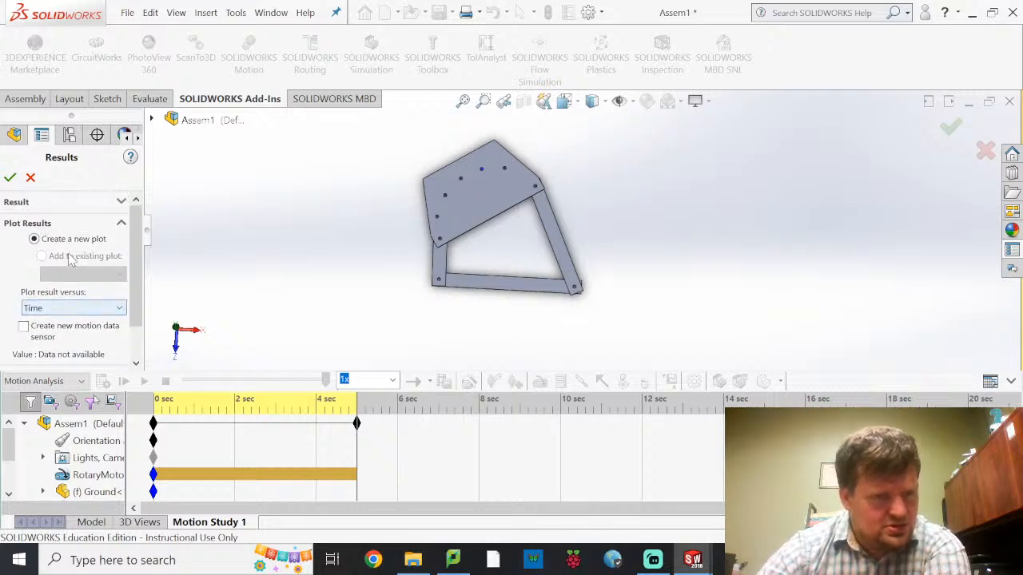
left_click(31, 177)
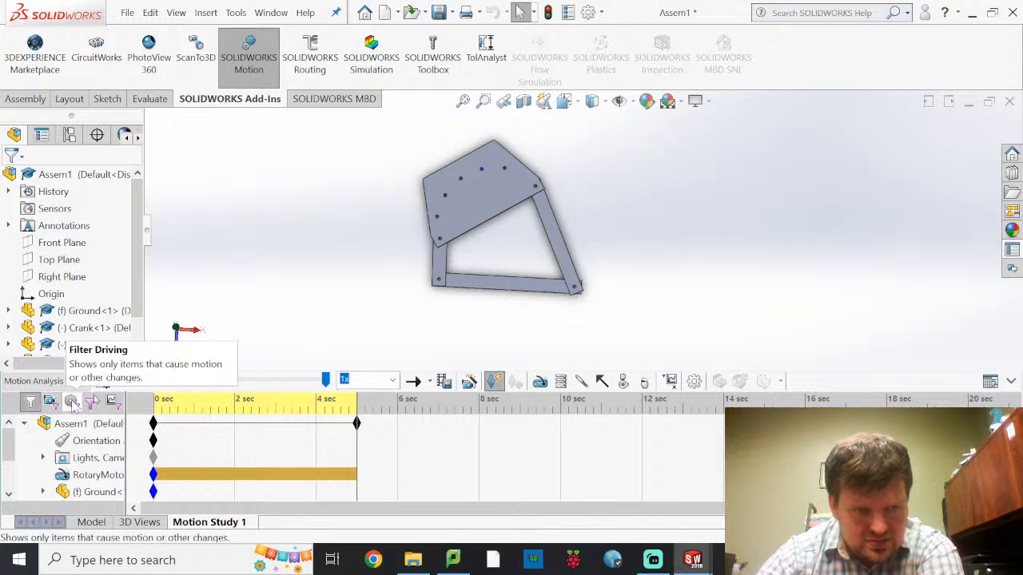
Switch the study type to Animation and back to Motion Analysis
left_click(80, 382)
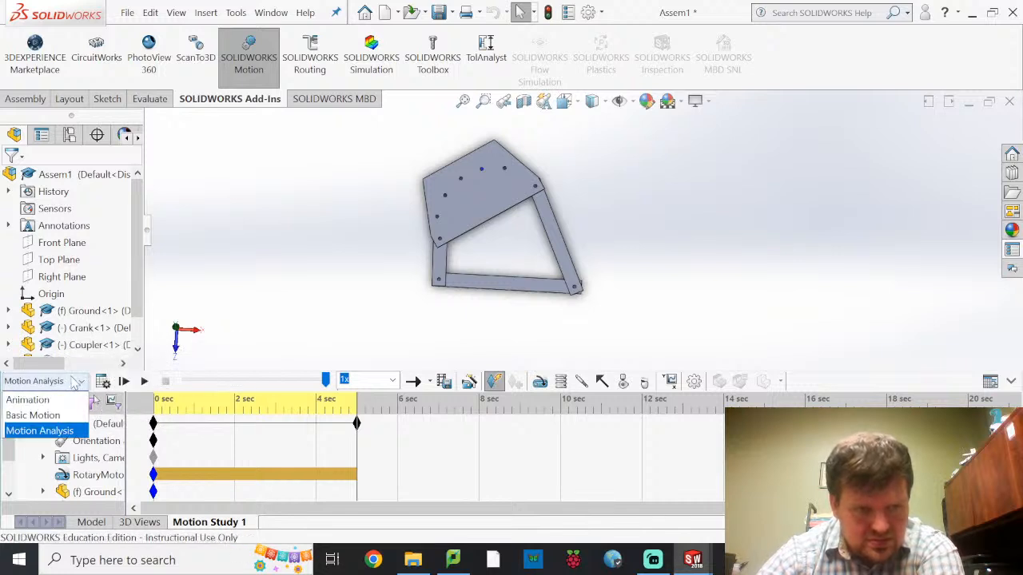
left_click(70, 399)
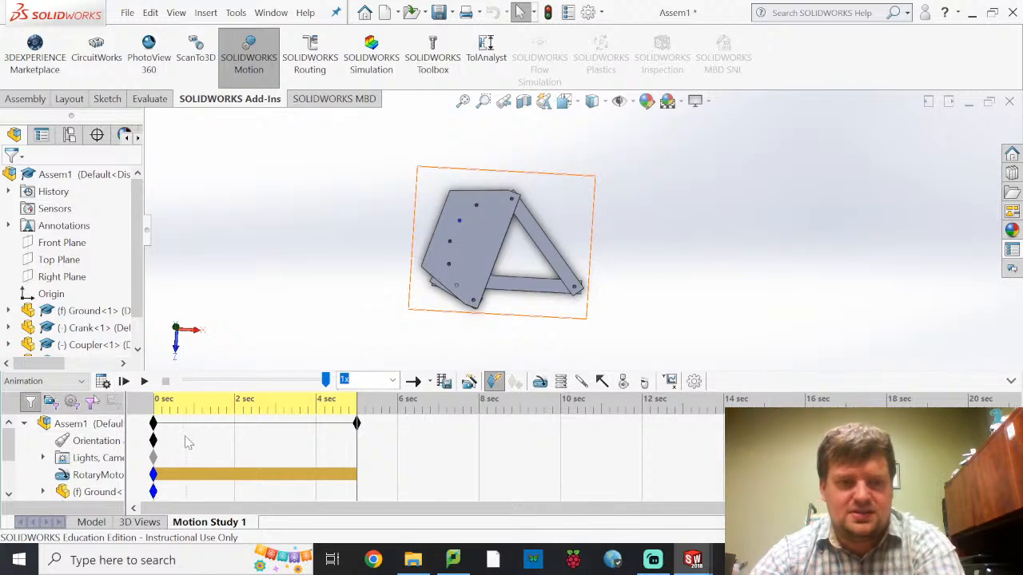
left_click(81, 384)
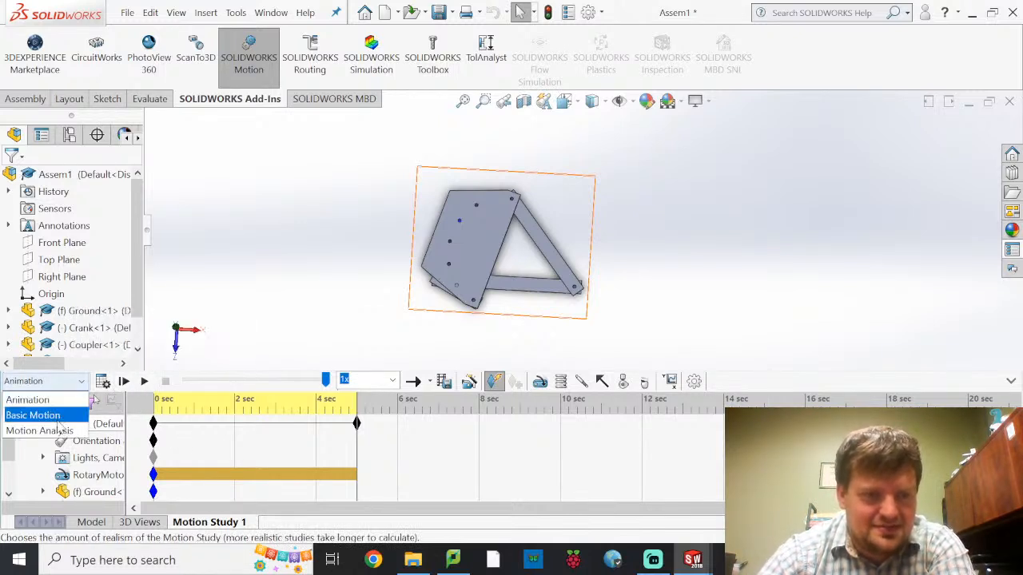
left_click(67, 432)
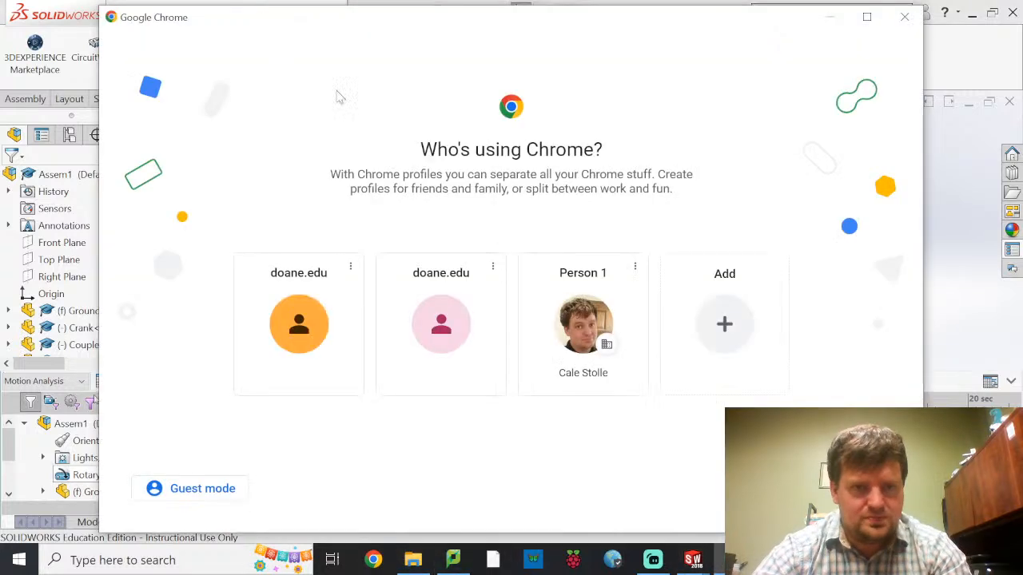
Switch to Google Chrome and search the web for "track a point in solidworks motion analysis"
left_click(605, 363)
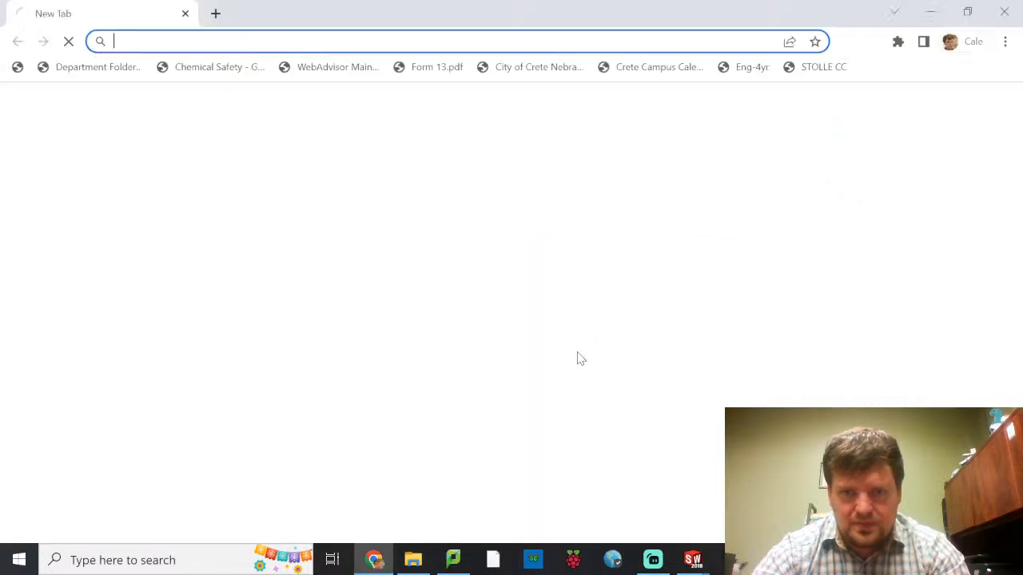
left_click(384, 40)
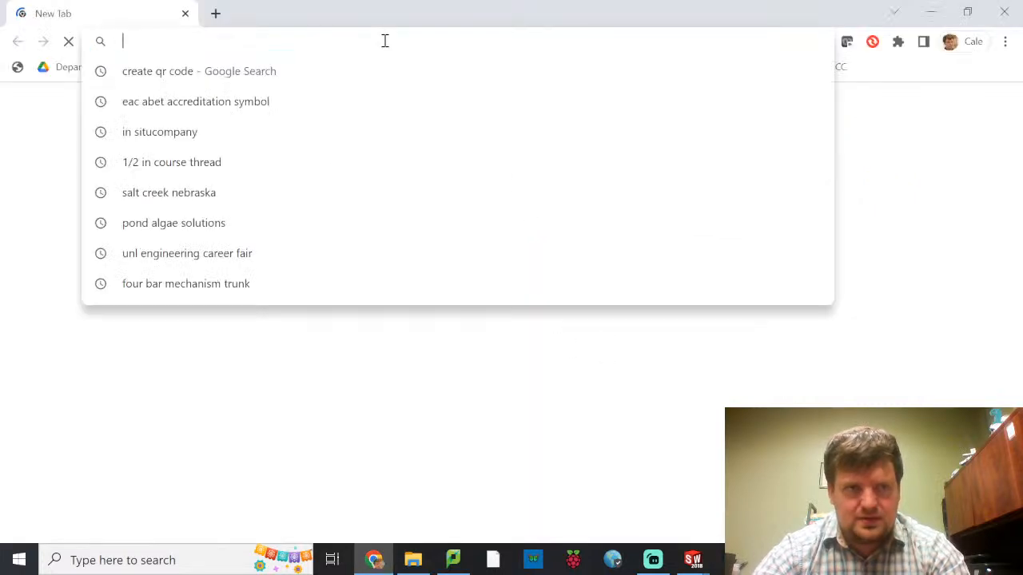
type("track a")
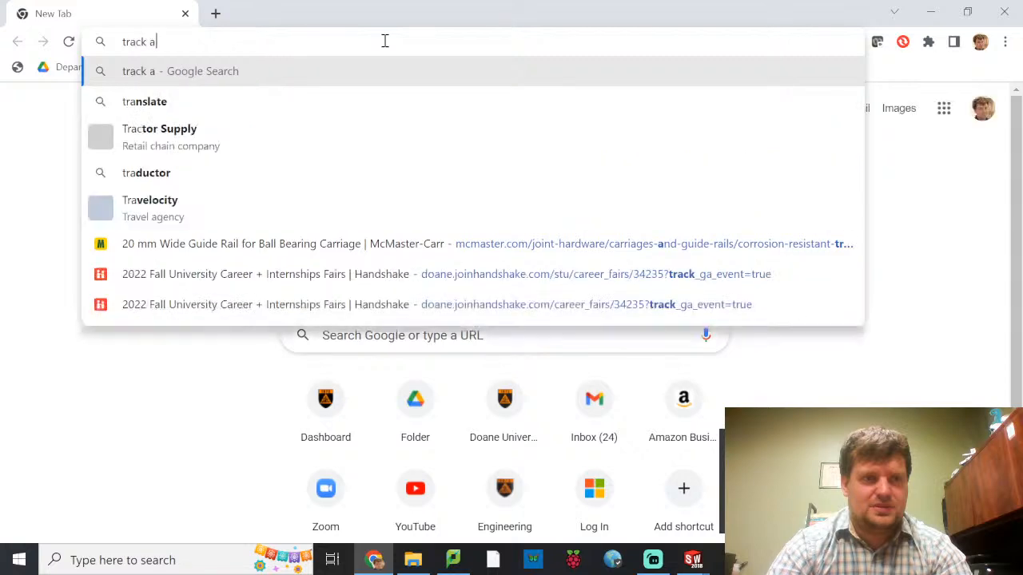
type(" point in solidwor")
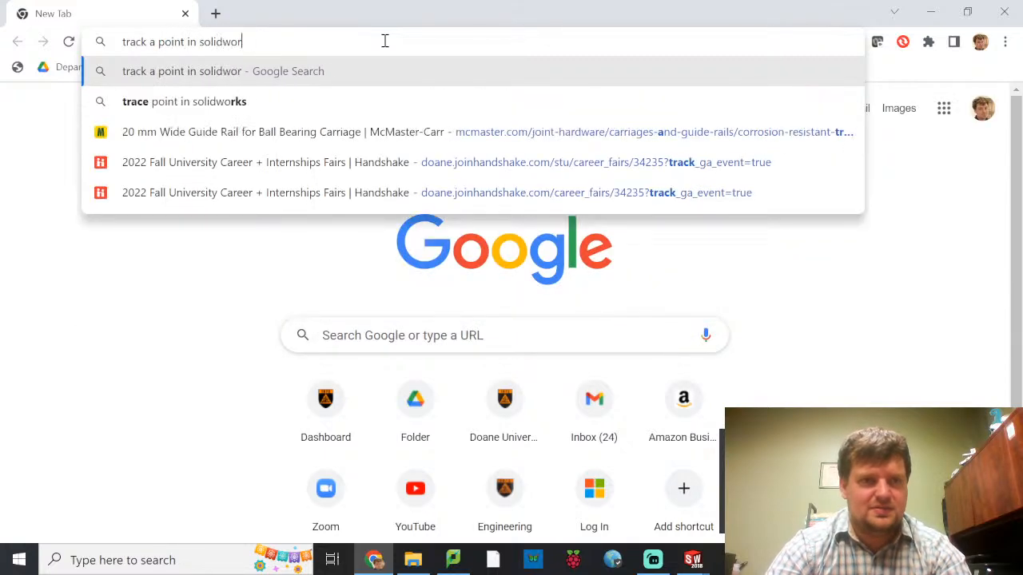
type("ks motion analysis")
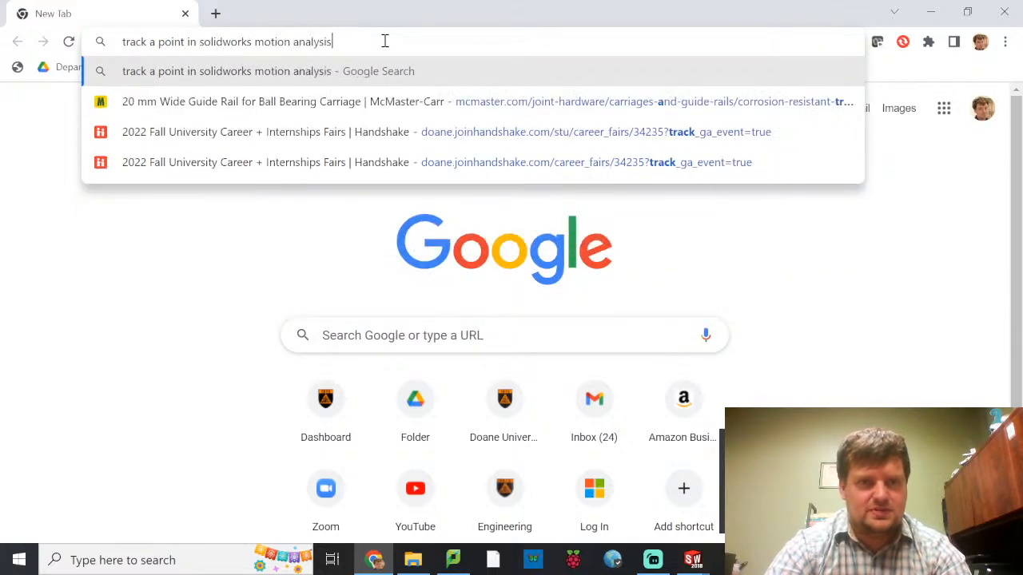
key("Return")
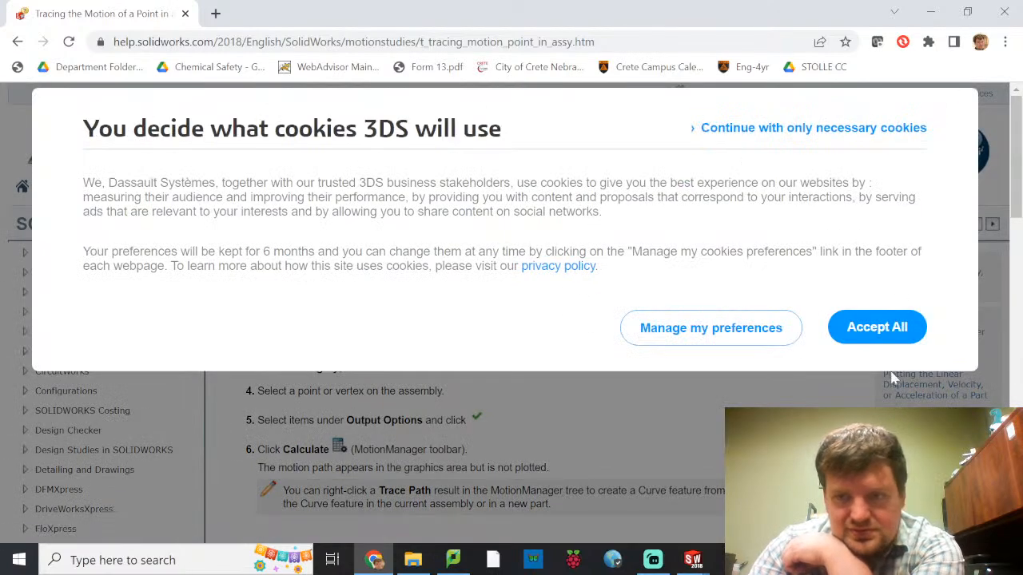
Accept all cookies, read the help topic on tracing the motion of a point in an assembly, and return to Assem1 in SOLIDWORKS
left_click(885, 338)
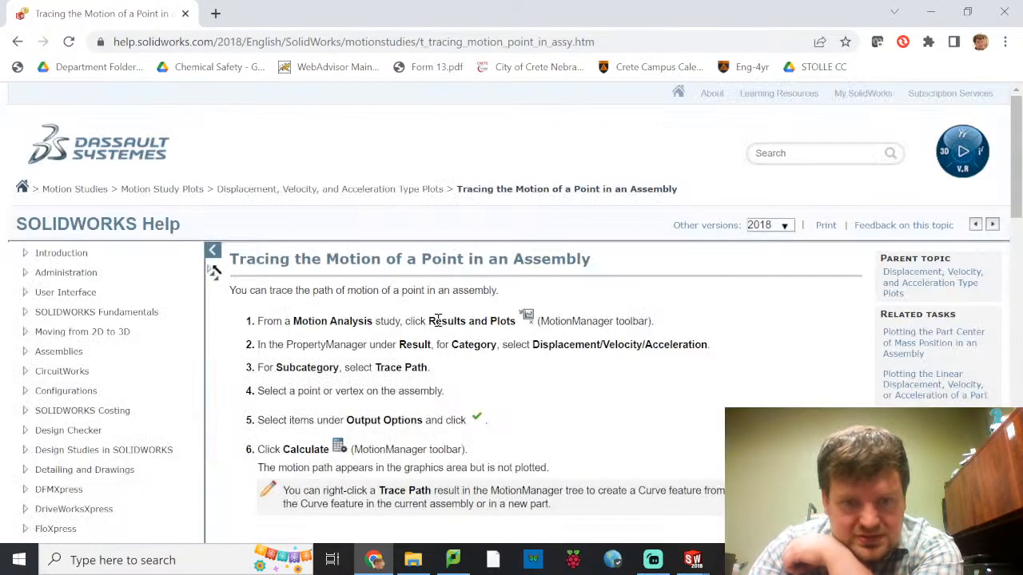
scroll(475, 351, "down", 2)
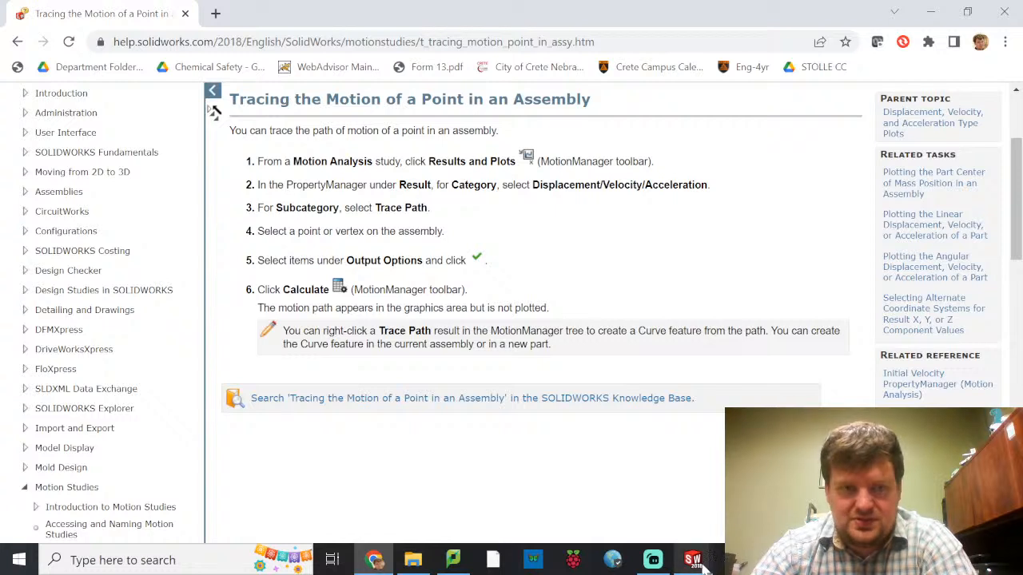
mouse_move(696, 563)
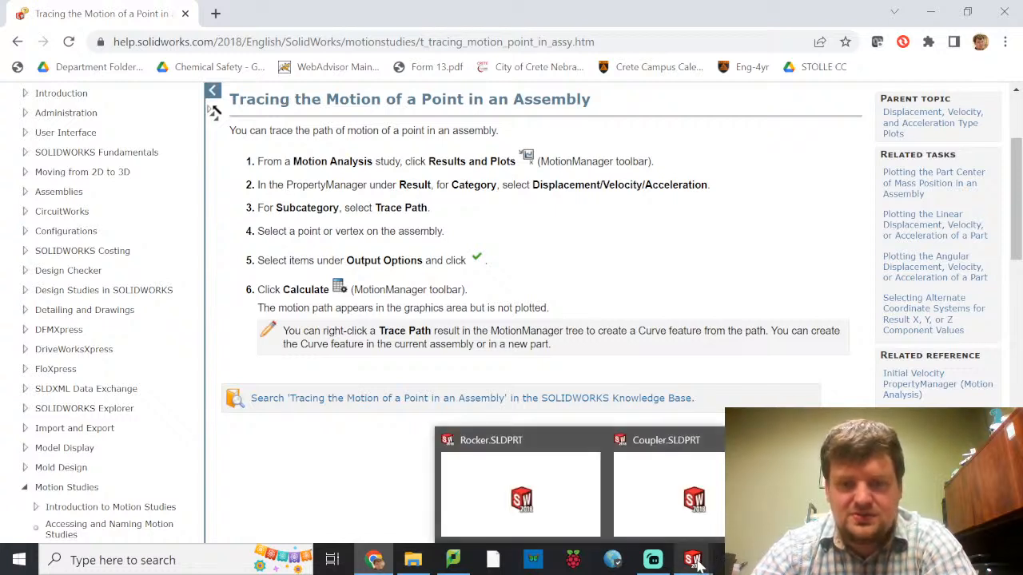
left_click(855, 495)
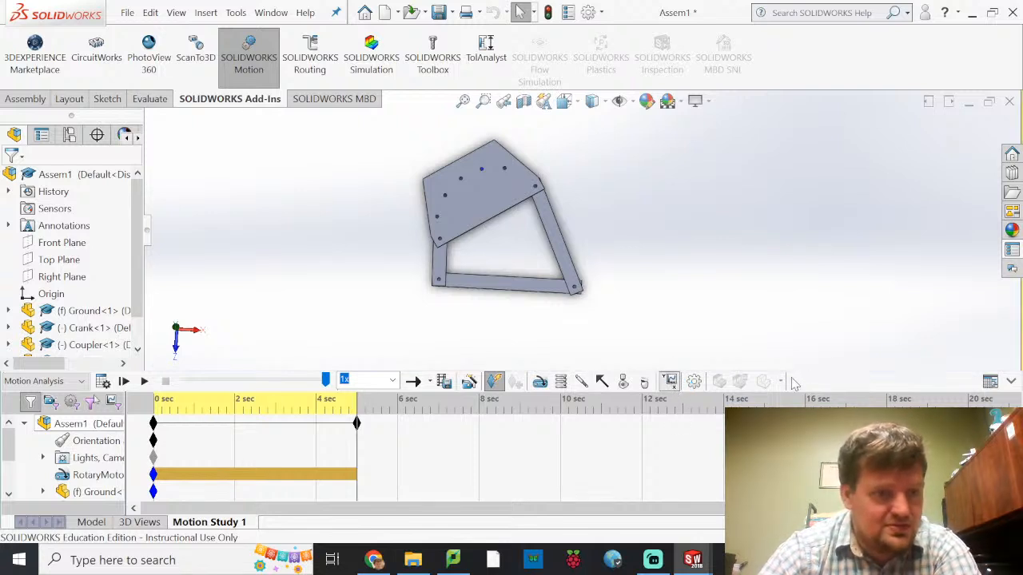
Start a new result plot for the motion study and try to accept it versus Time without choosing a result category
left_click(641, 382)
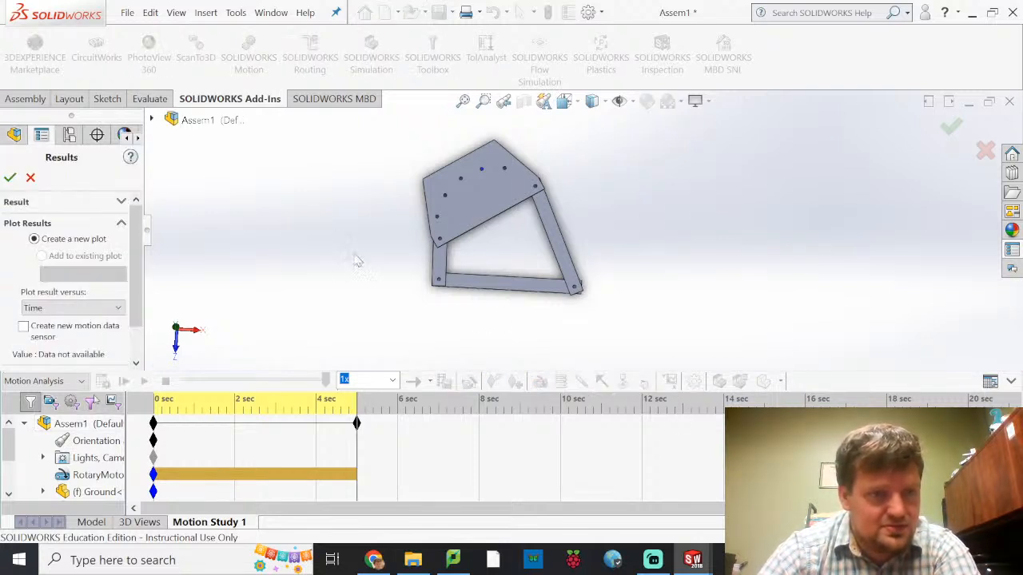
scroll(29, 260, "down", 2)
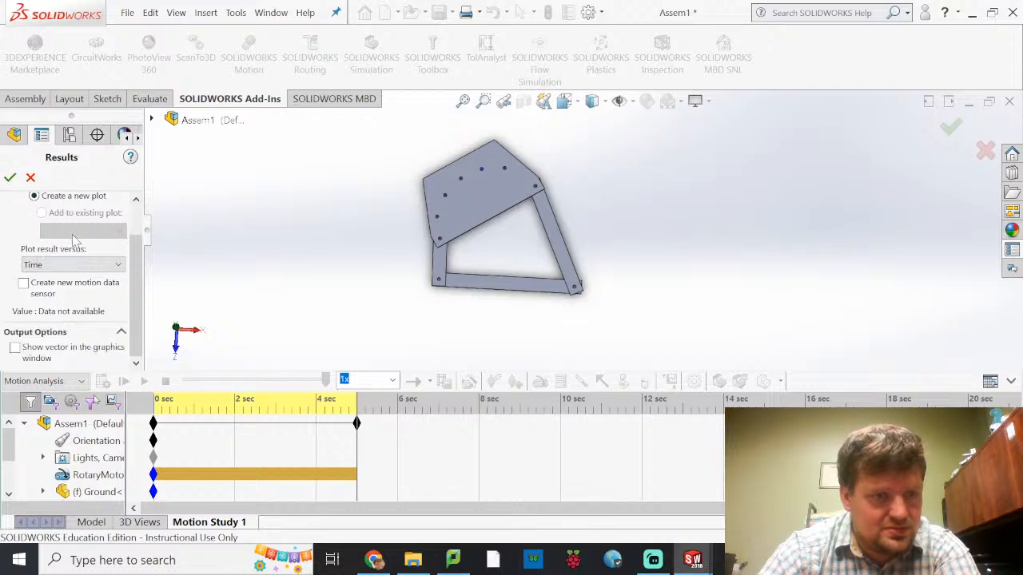
scroll(61, 294, "up", 2)
scroll(94, 289, "down", 2)
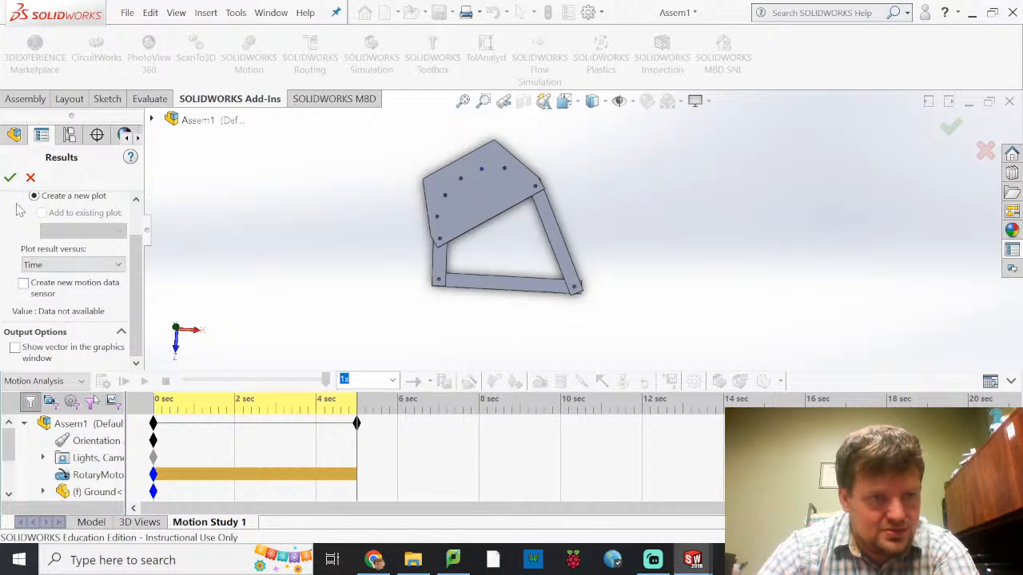
left_click(9, 177)
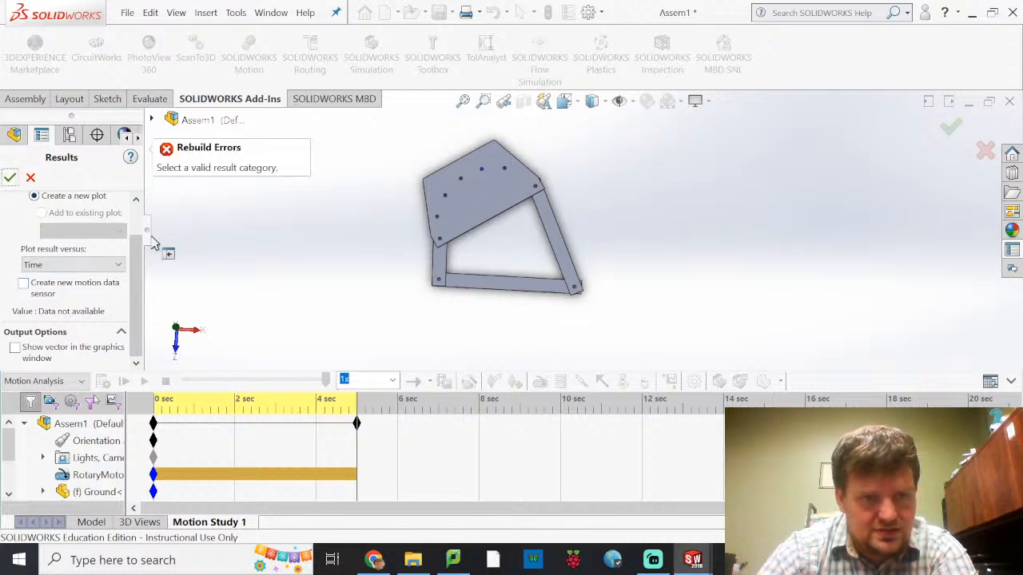
Set the result category to Displacement/Velocity/Acceleration and the sub-category to Trace Path
scroll(94, 264, "up", 2)
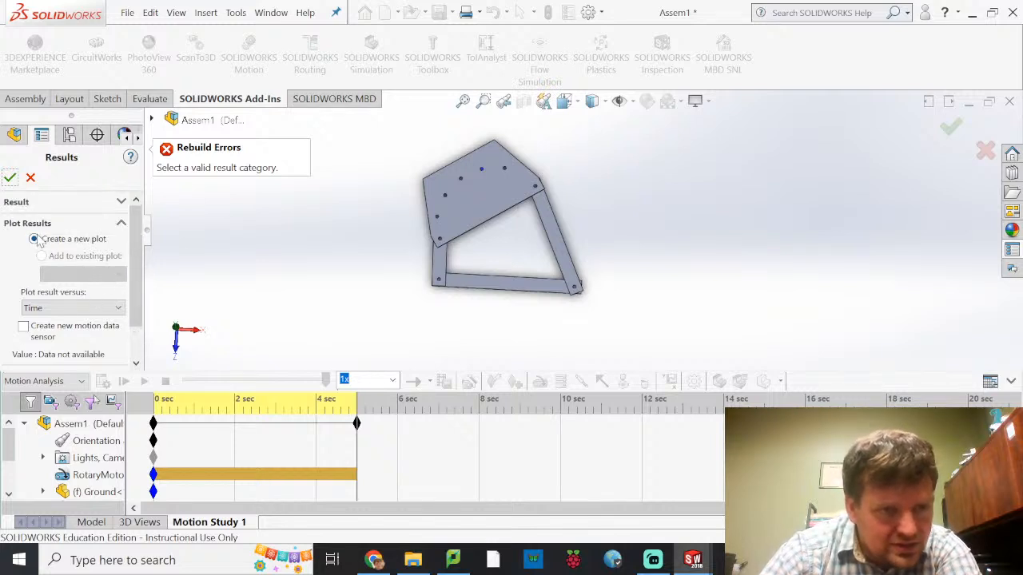
scroll(24, 286, "down", 2)
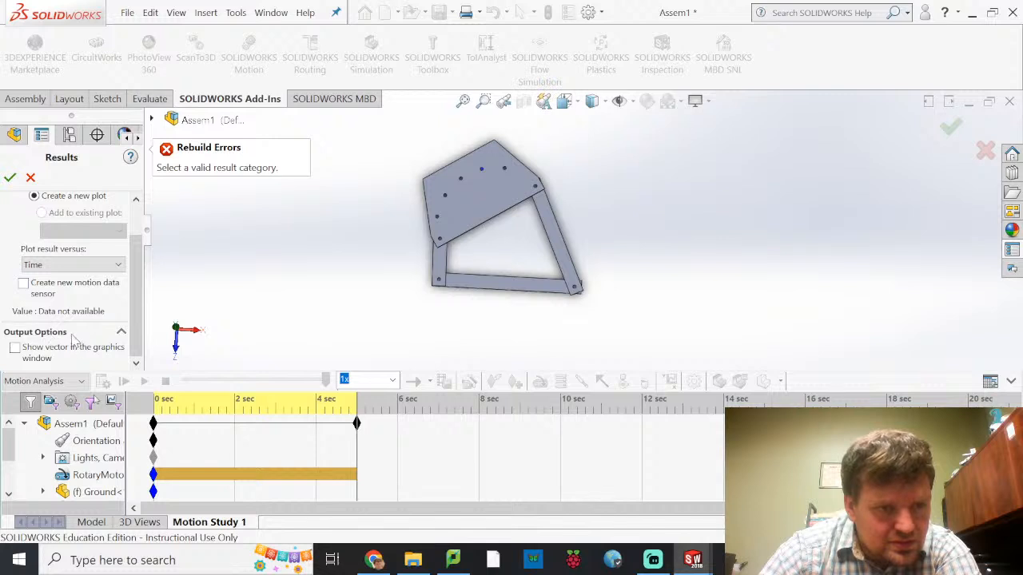
scroll(78, 343, "up", 2)
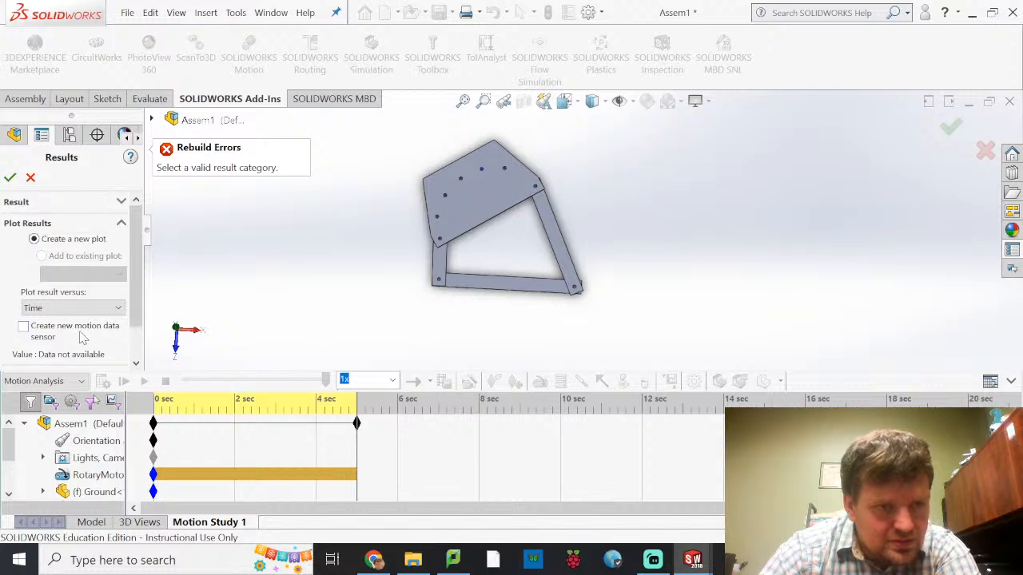
left_click(121, 202)
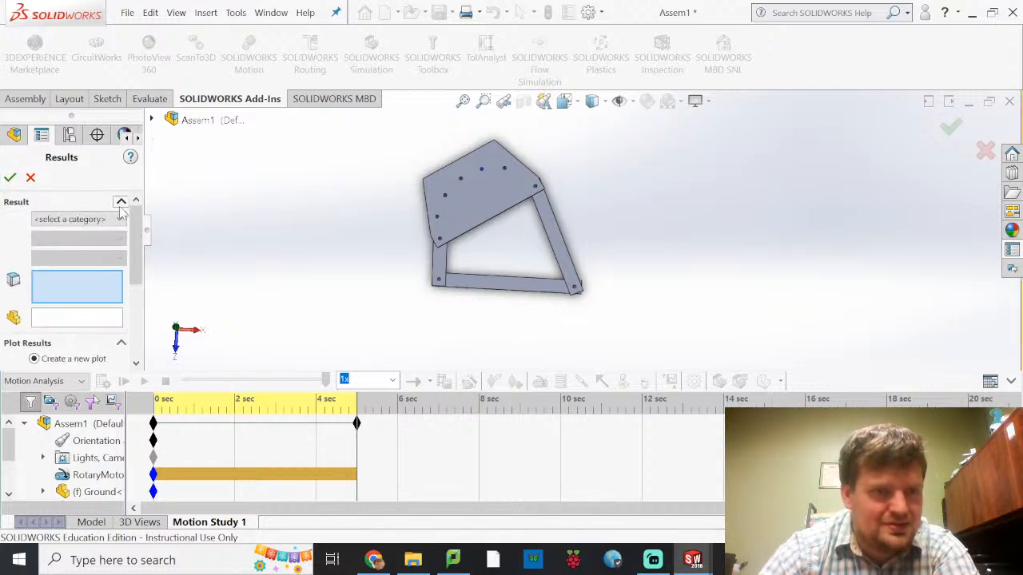
left_click(98, 220)
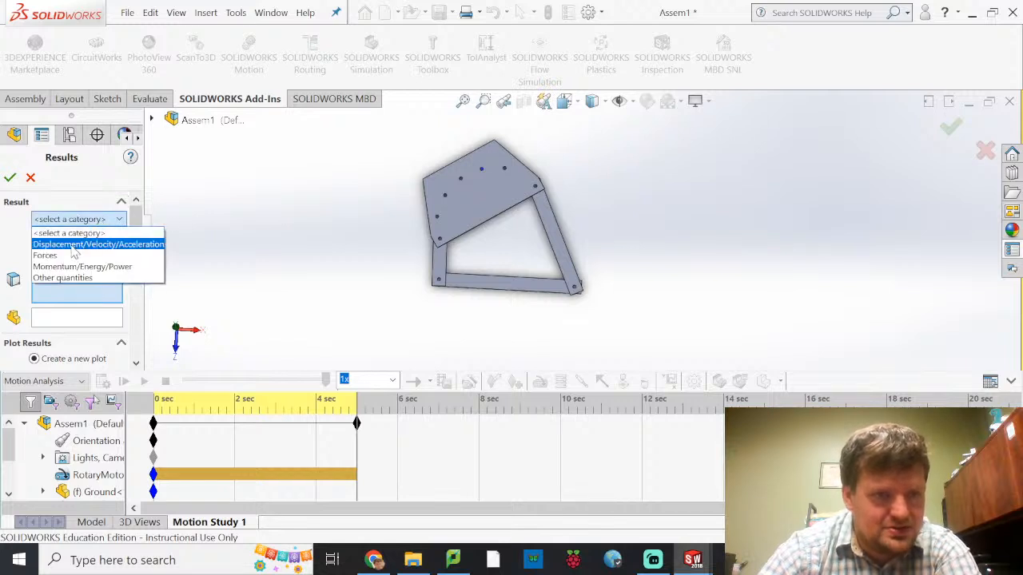
left_click(72, 241)
left_click(92, 239)
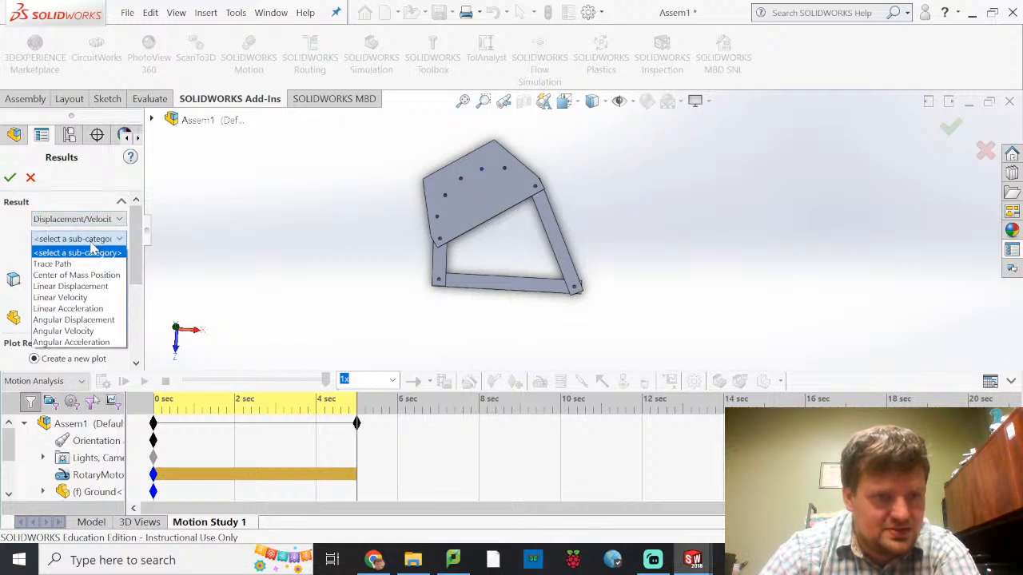
left_click(84, 266)
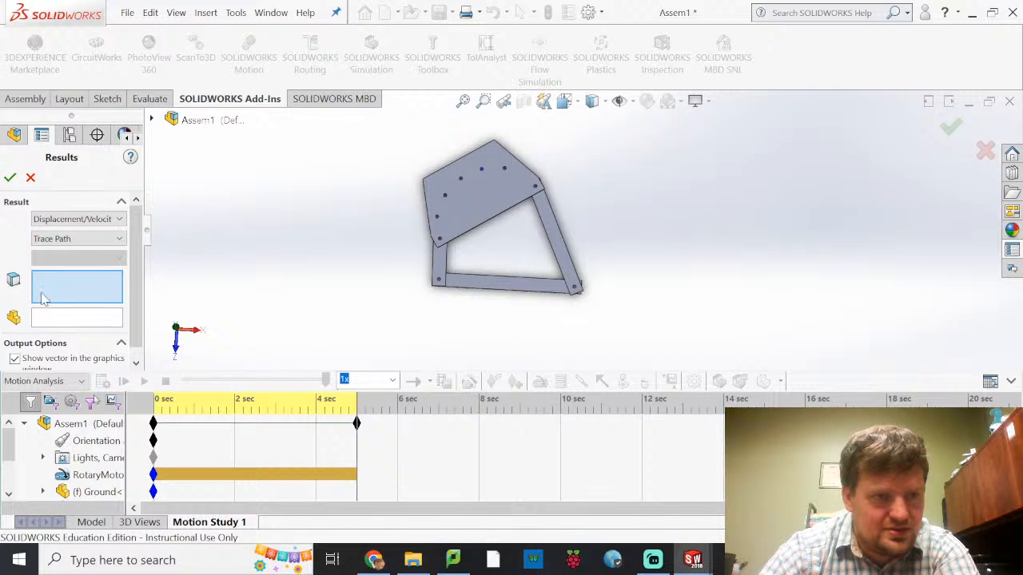
Select the circular edge of the Coupler hole next to the Crank joint as the traced point and accept the result
scroll(486, 209, "down", 8)
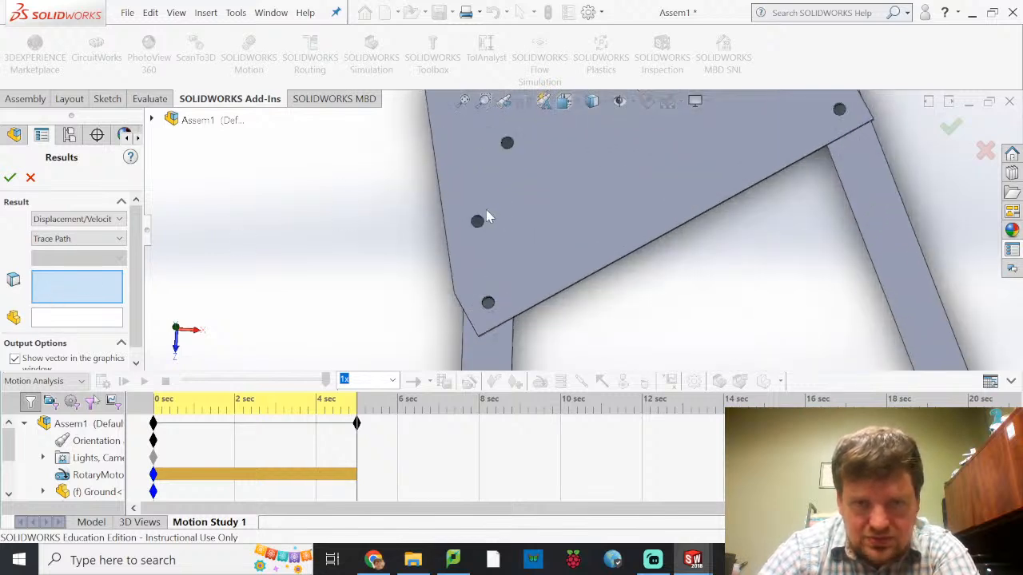
scroll(491, 232, "down", 5)
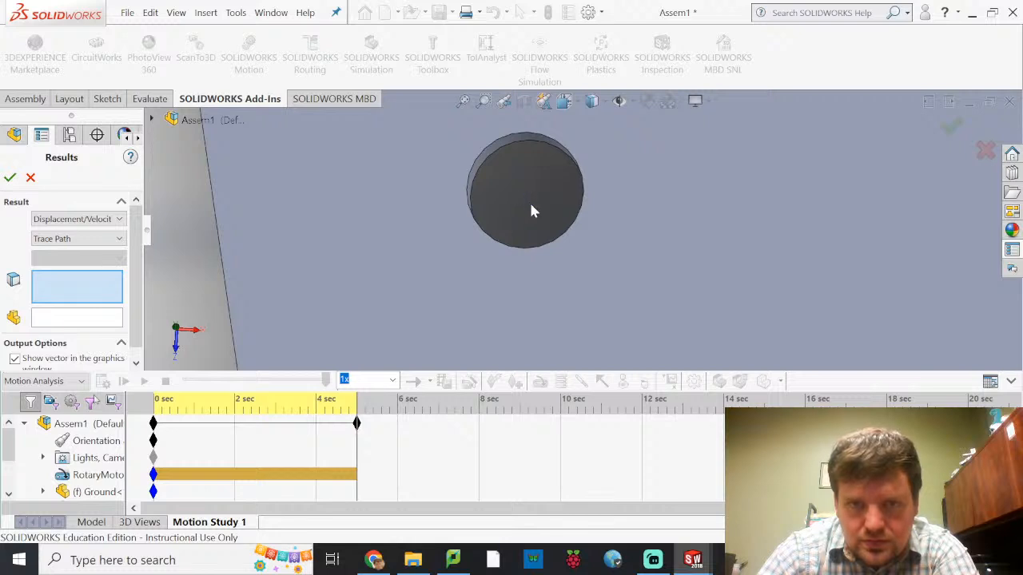
middle_click_drag(534, 194, 524, 223)
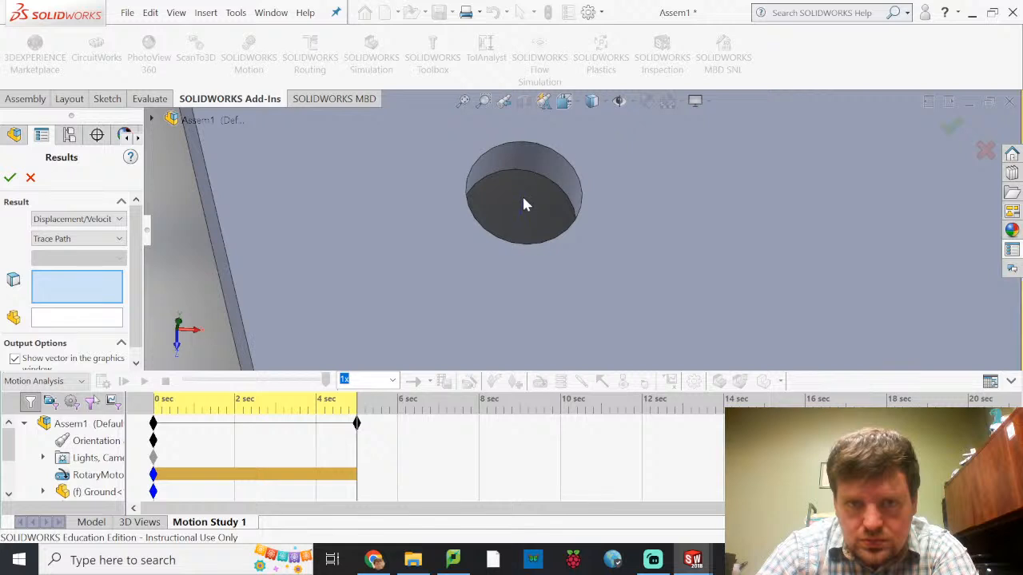
left_click(485, 234)
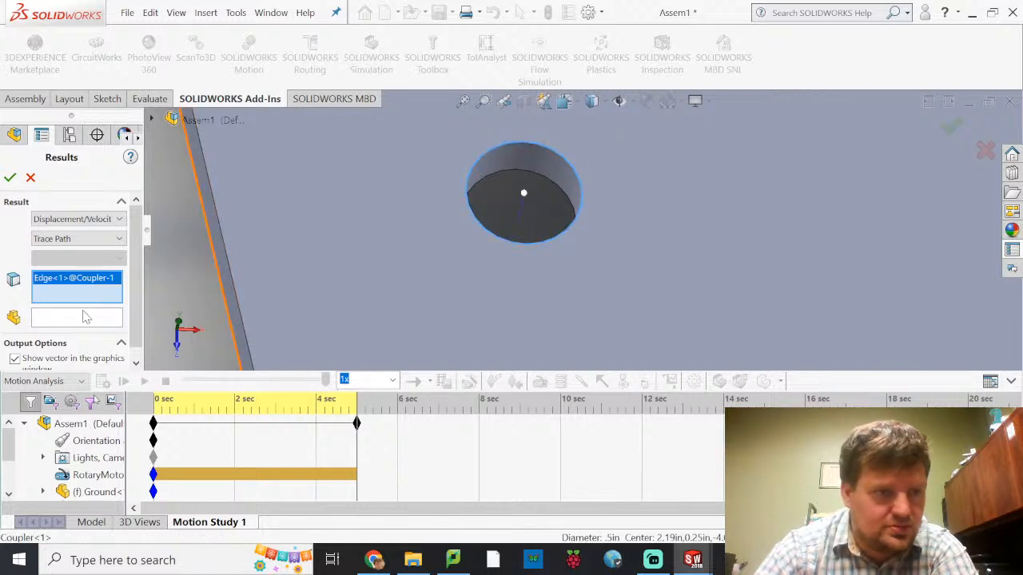
scroll(101, 322, "down", 3)
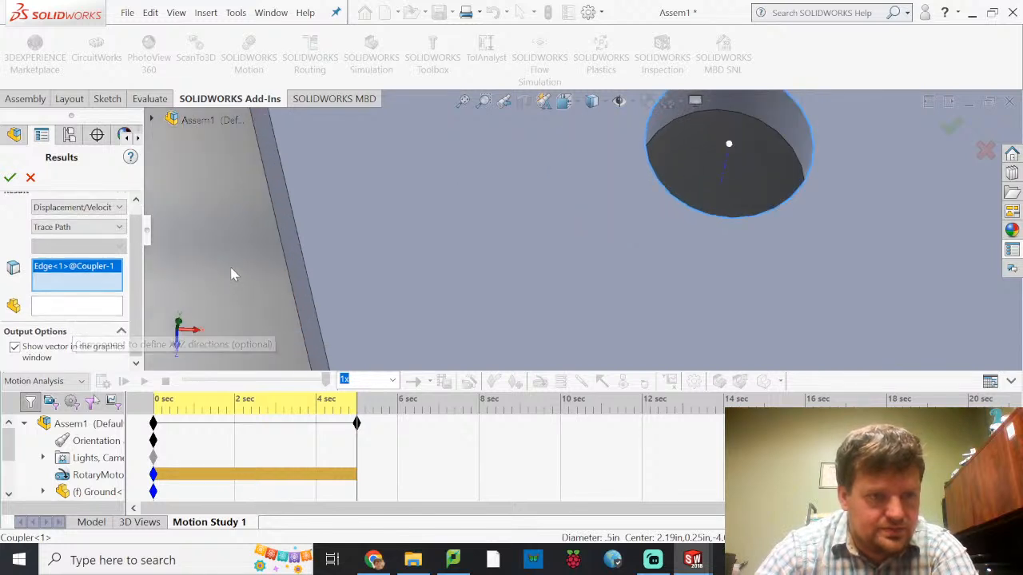
left_click(10, 178)
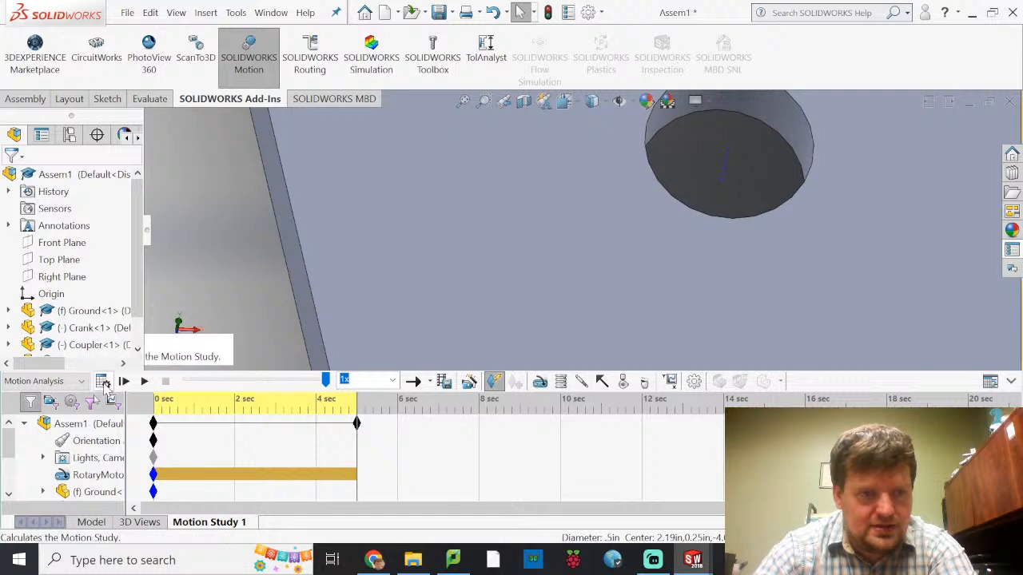
Calculate the motion study and expand its Results folder down to the trace path plot
left_click(103, 381)
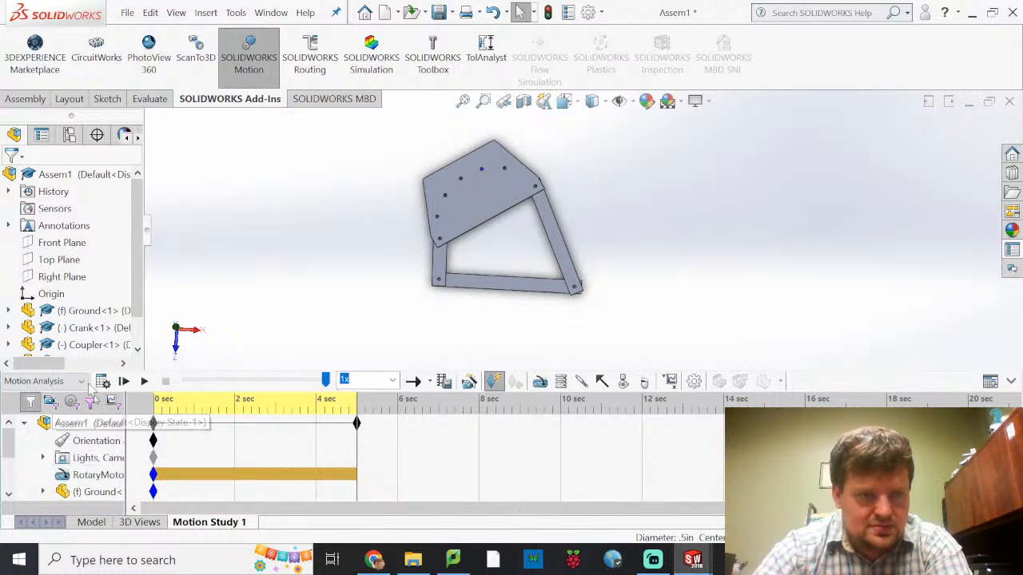
scroll(80, 476, "down", 3)
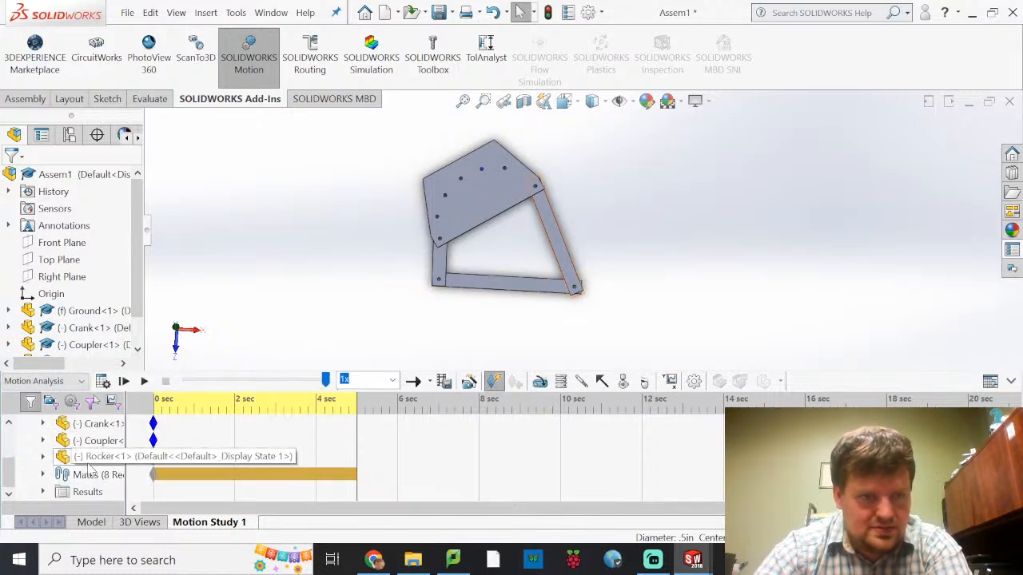
left_click(43, 492)
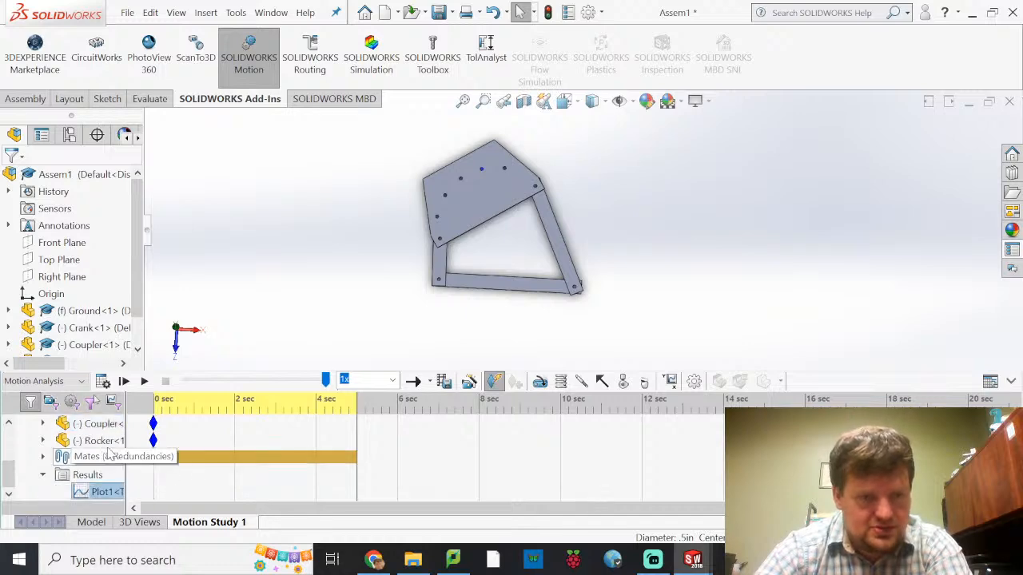
Switch to Google Chrome, reread the help steps for tracing a point's motion, and return to Assem1 in SOLIDWORKS
left_click(376, 561)
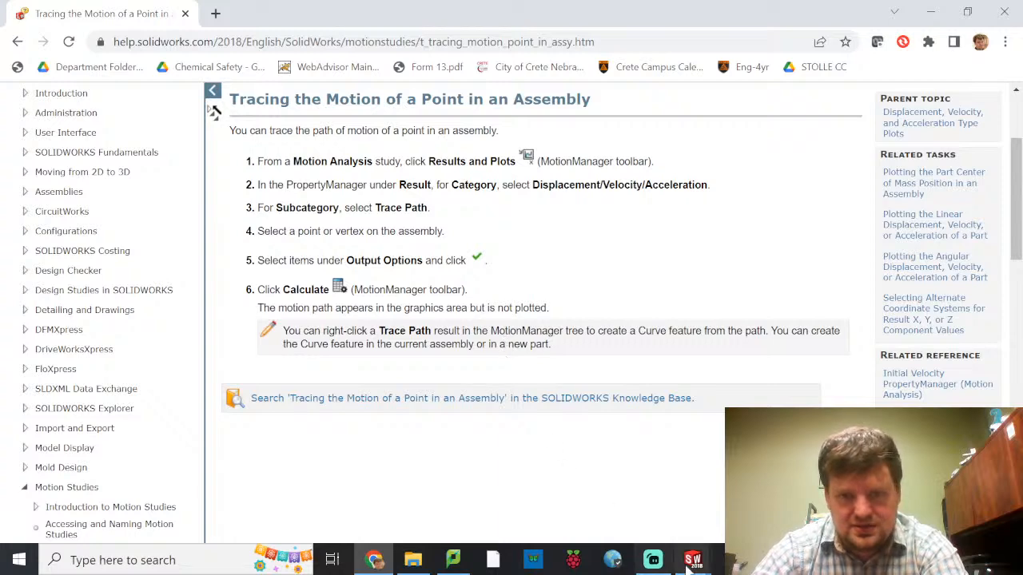
mouse_move(693, 563)
left_click(845, 497)
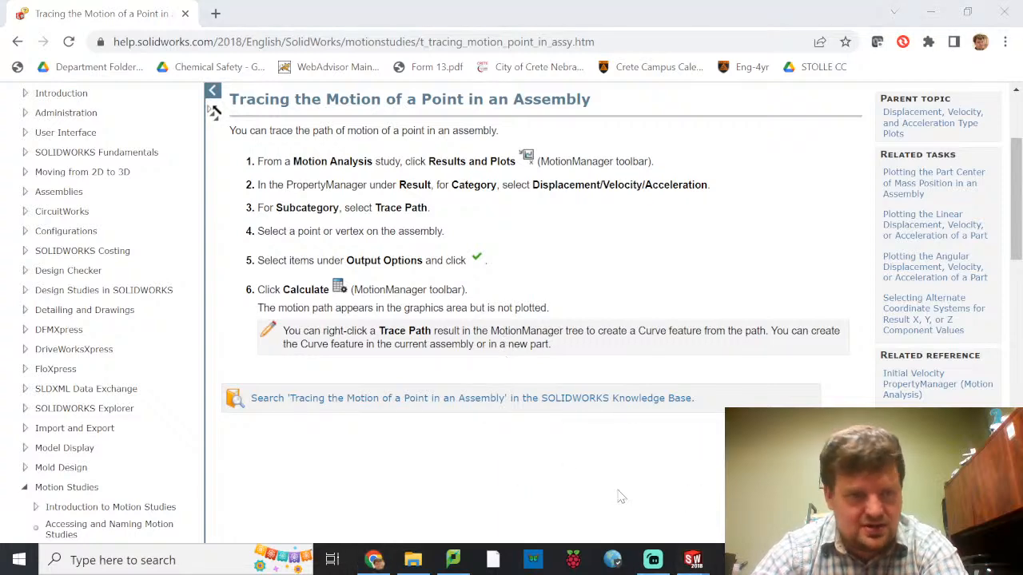
Change the study type to Basic Motion and play the study
left_click(80, 382)
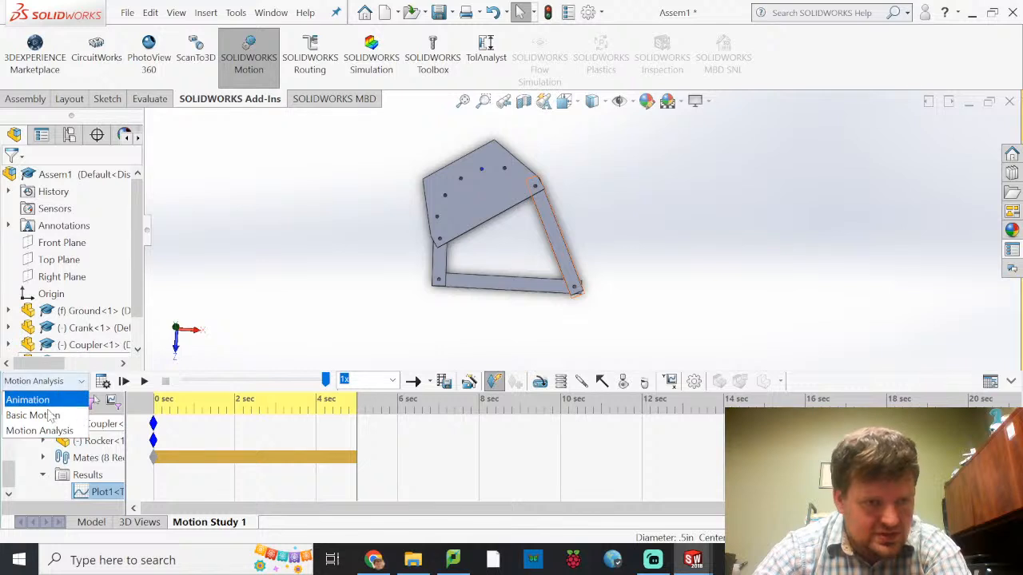
left_click(72, 416)
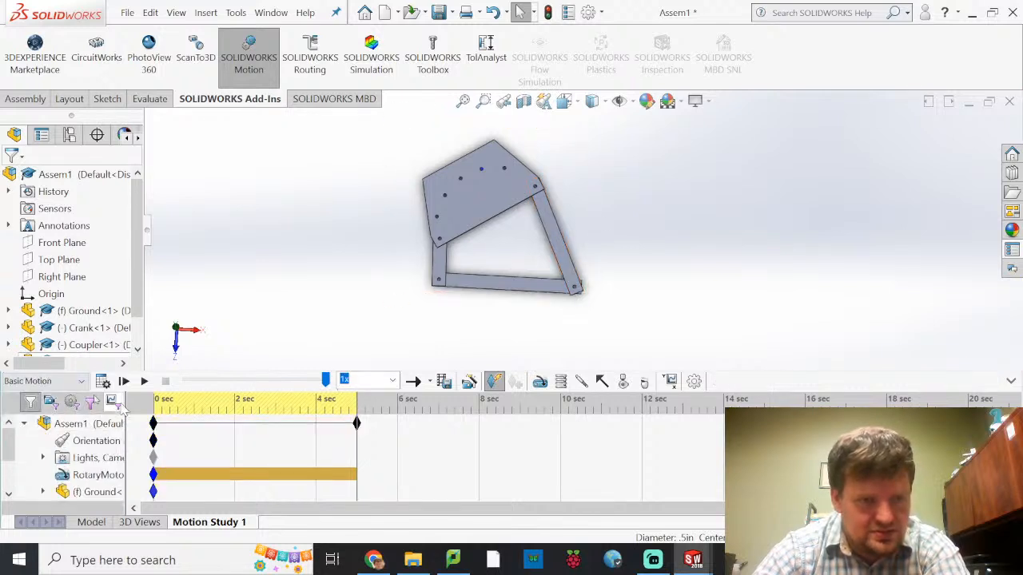
left_click(145, 381)
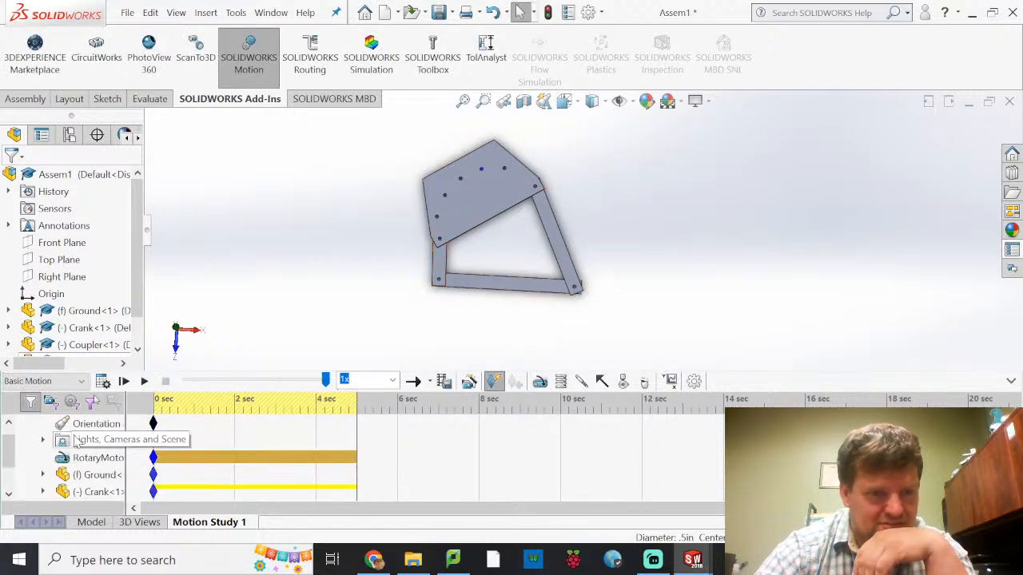
Play the study as an Animation, and set the study type back to Motion Analysis
left_click(69, 382)
left_click(60, 400)
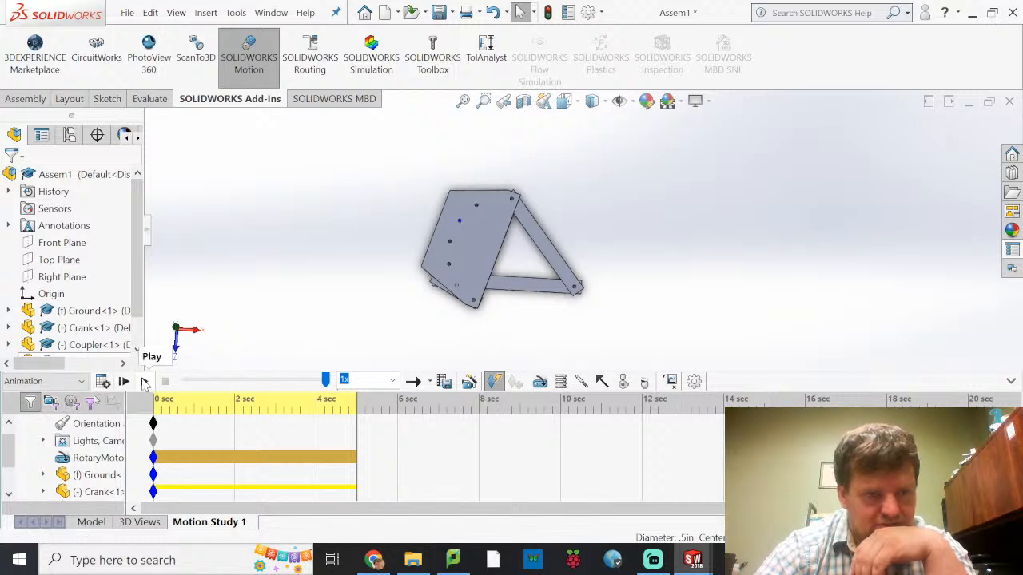
left_click(144, 382)
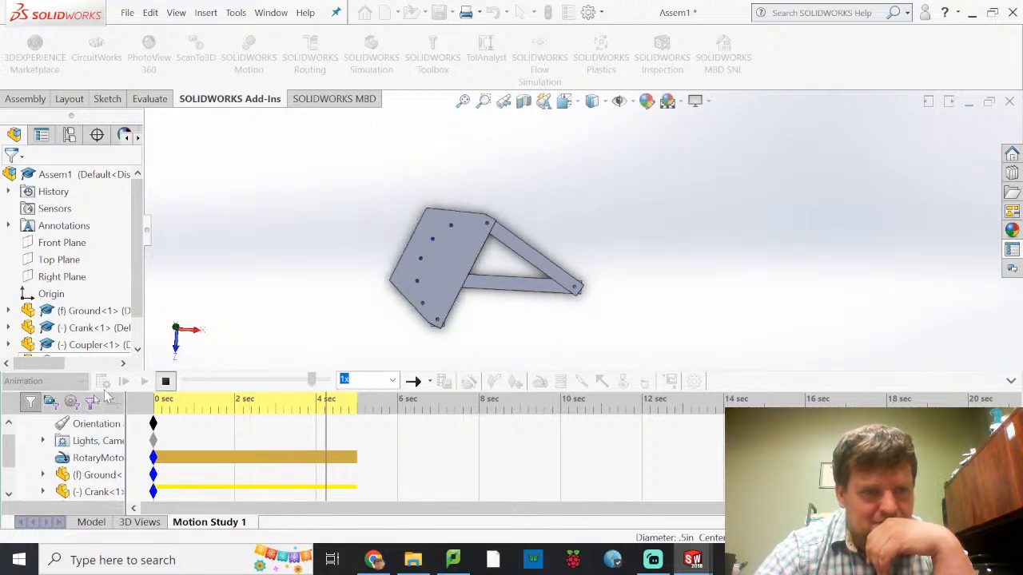
left_click(56, 381)
left_click(64, 431)
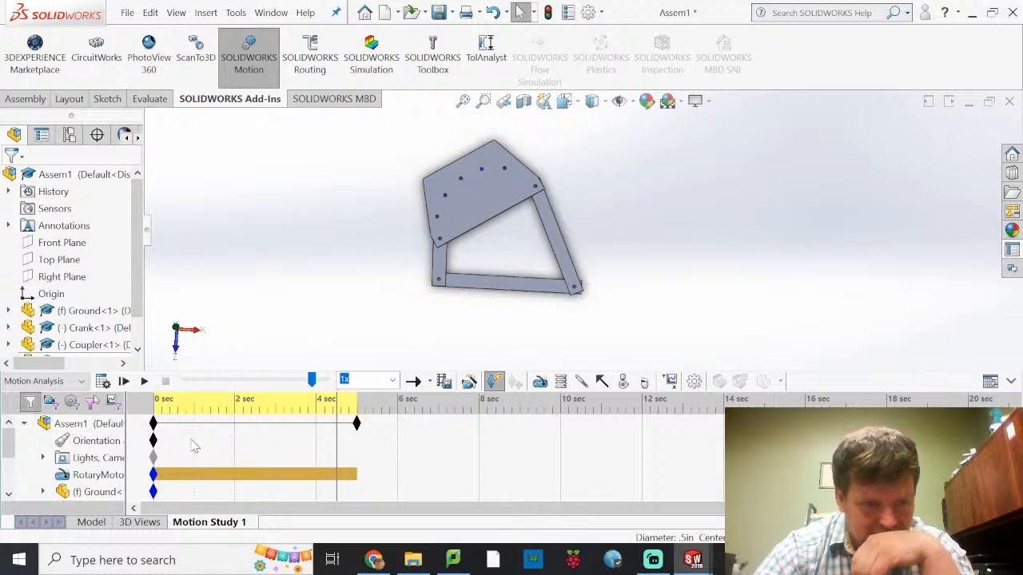
Open the Plot1 trace path result for editing, check its Trace Path sub-category and selected Coupler hole edge, and accept it
scroll(117, 451, "down", 3)
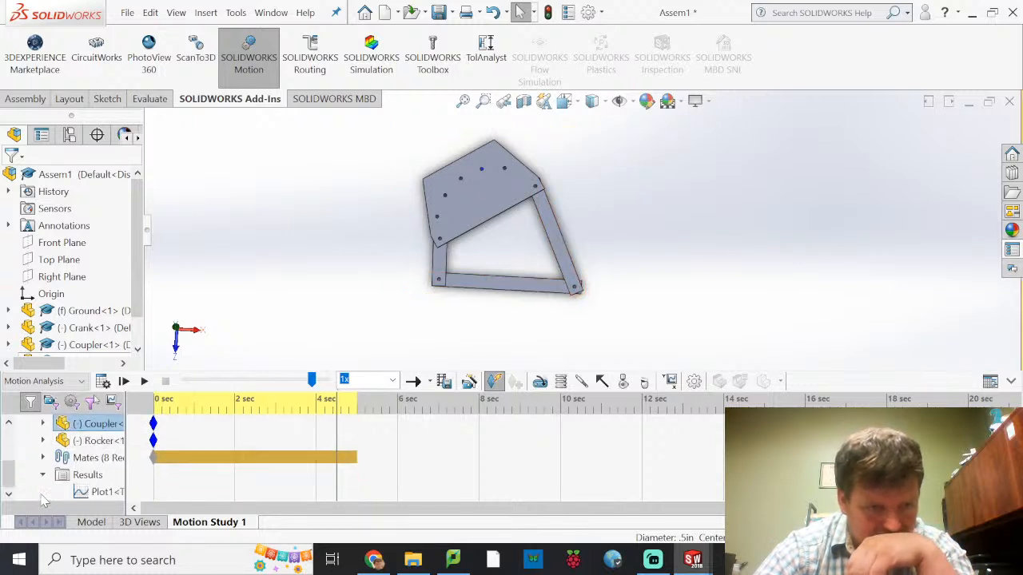
left_click(87, 487)
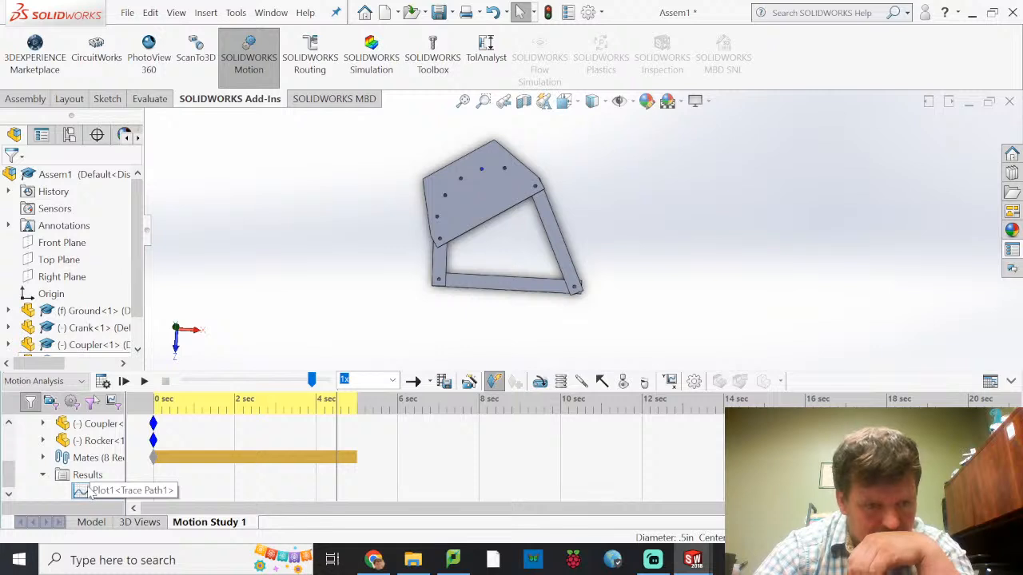
right_click(88, 489)
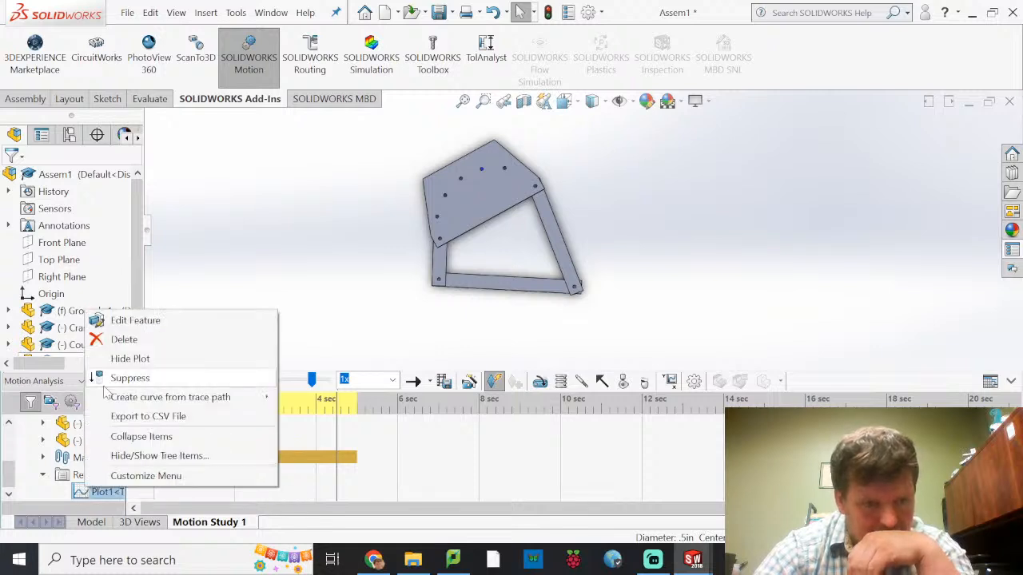
left_click(142, 321)
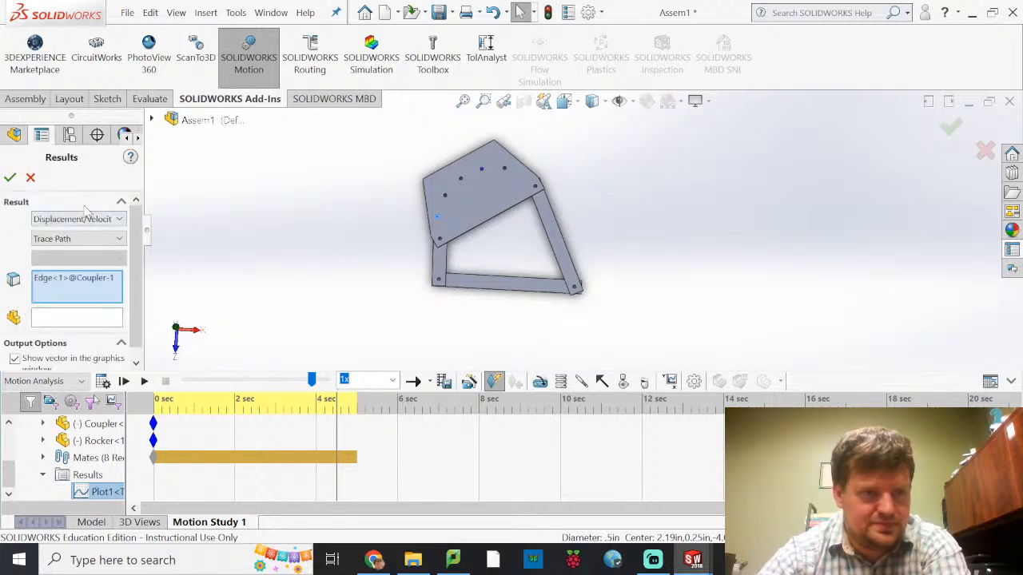
left_click(120, 240)
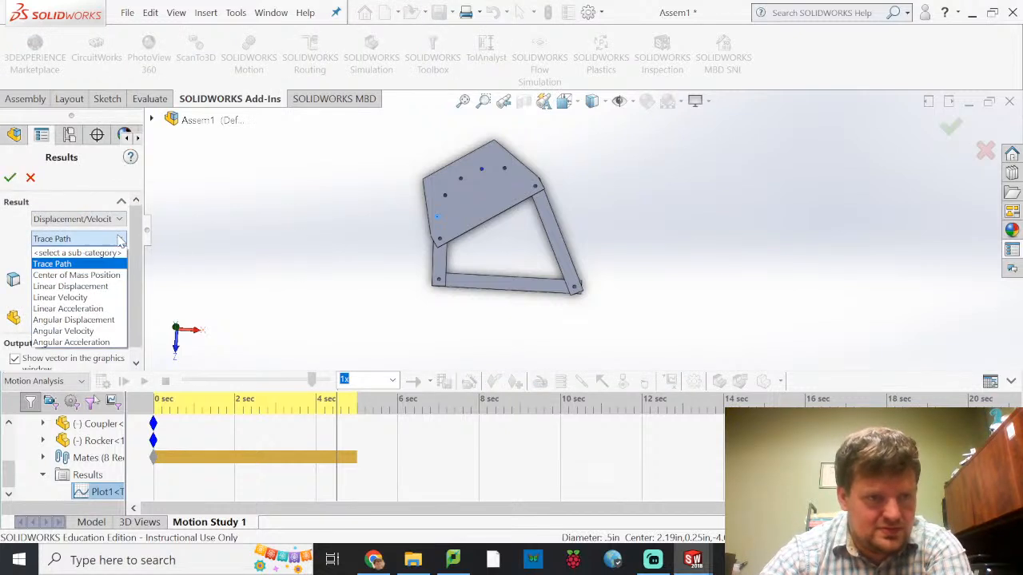
left_click(52, 264)
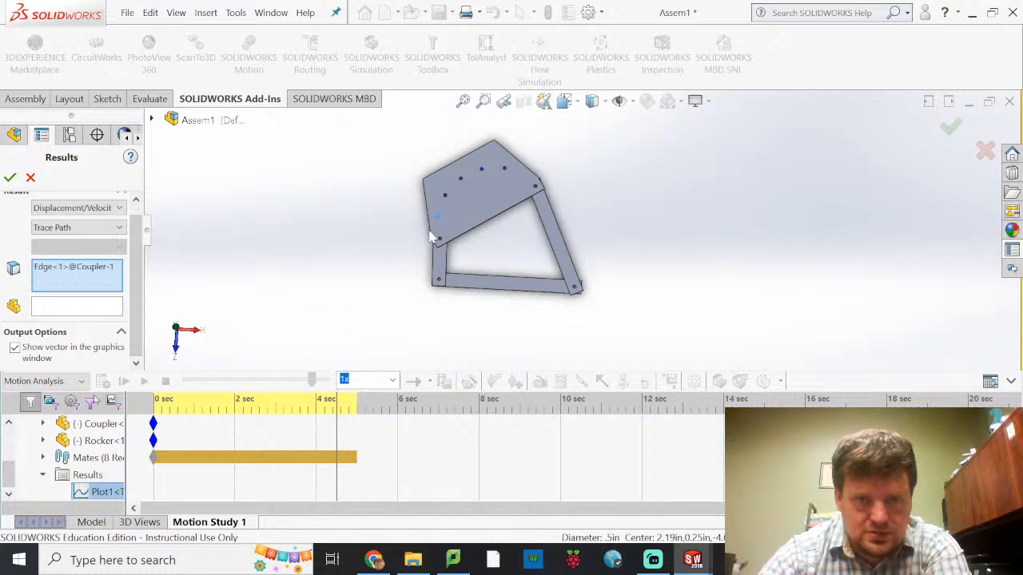
scroll(445, 228, "down", 8)
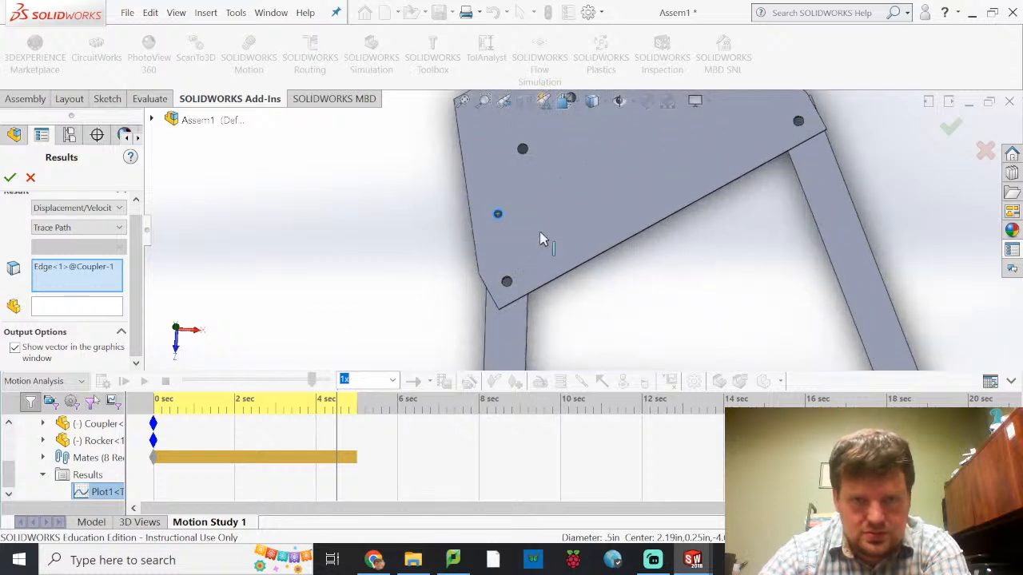
scroll(496, 201, "down", 3)
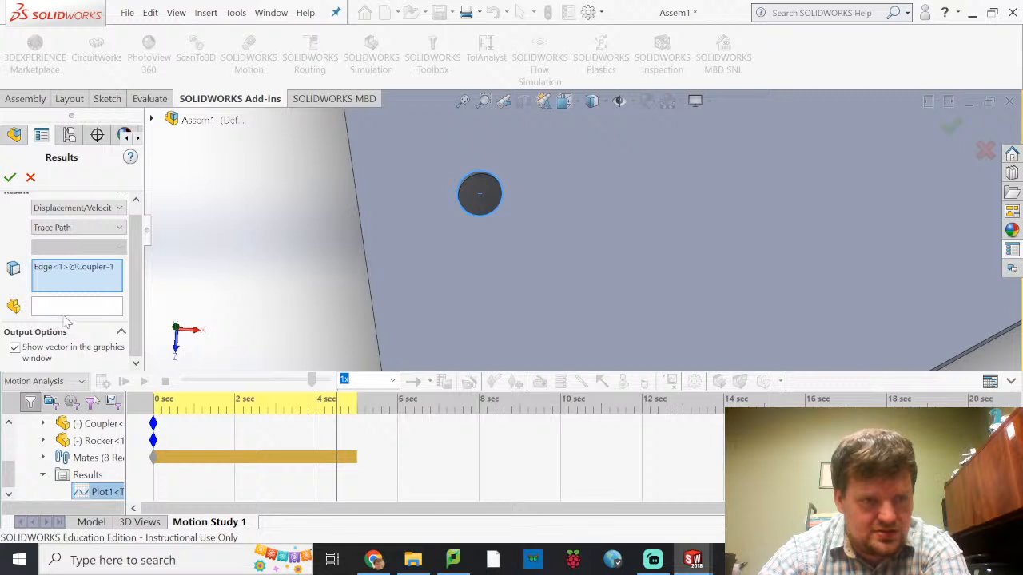
scroll(66, 323, "up", 1)
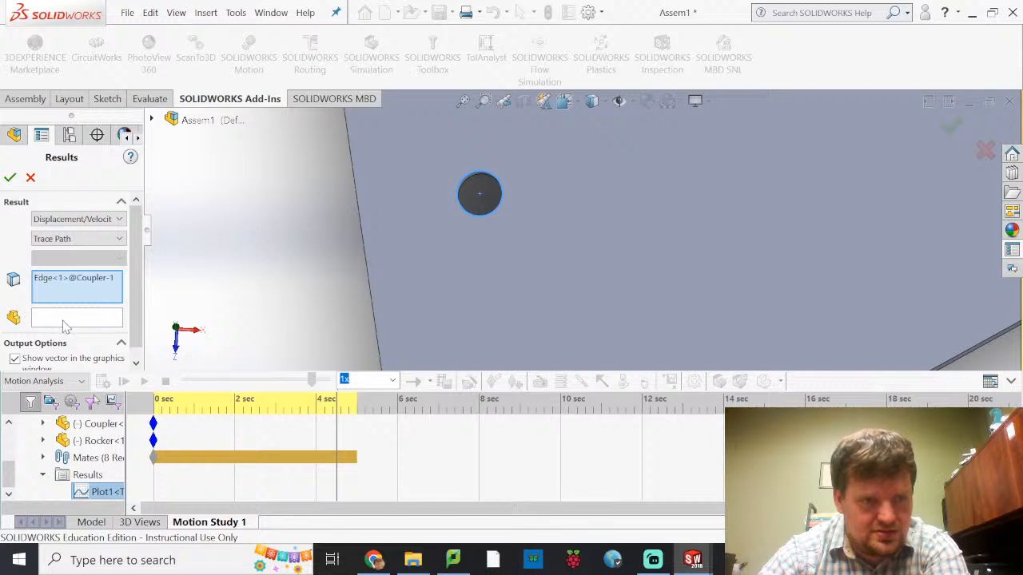
left_click(10, 177)
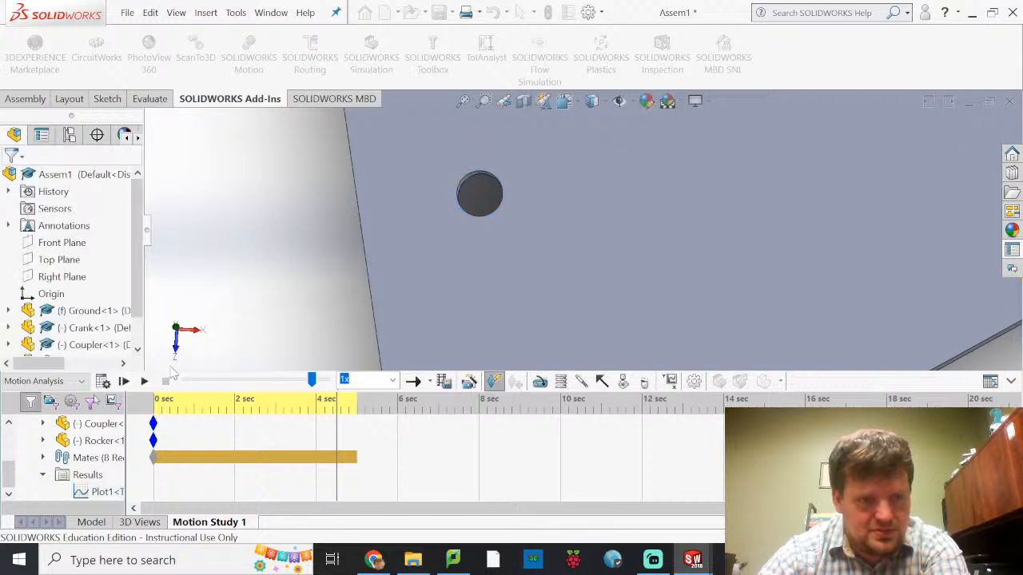
scroll(330, 287, "up", 5)
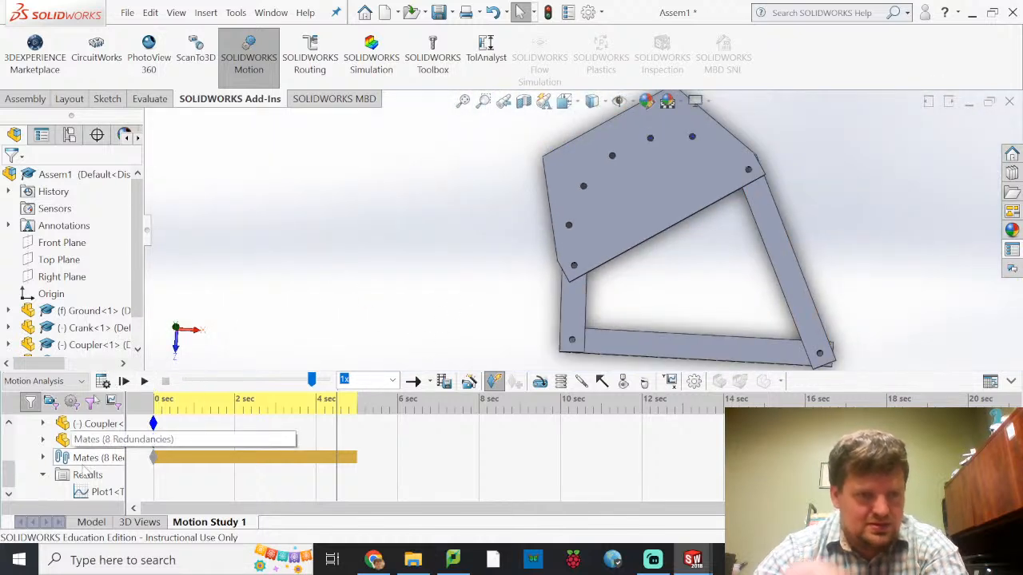
Delete the existing rotary motor from Motion Study 1
scroll(84, 468, "up", 3)
left_click(80, 475)
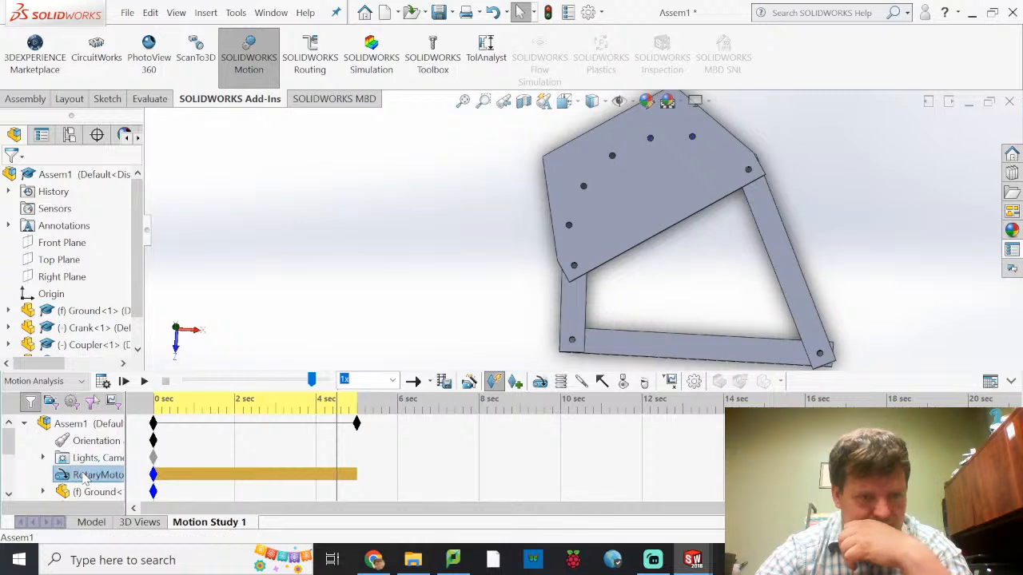
key("Delete")
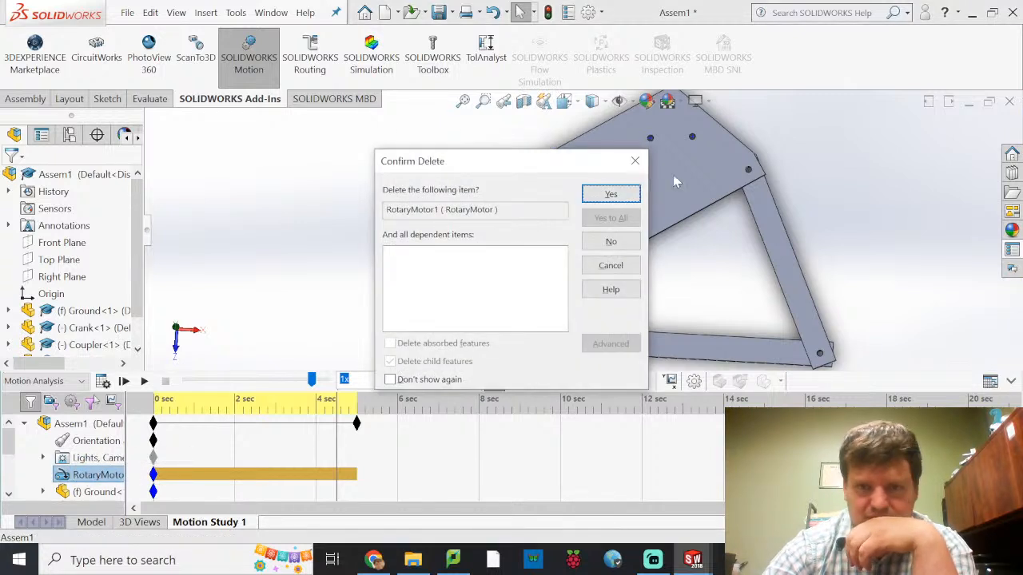
left_click(609, 195)
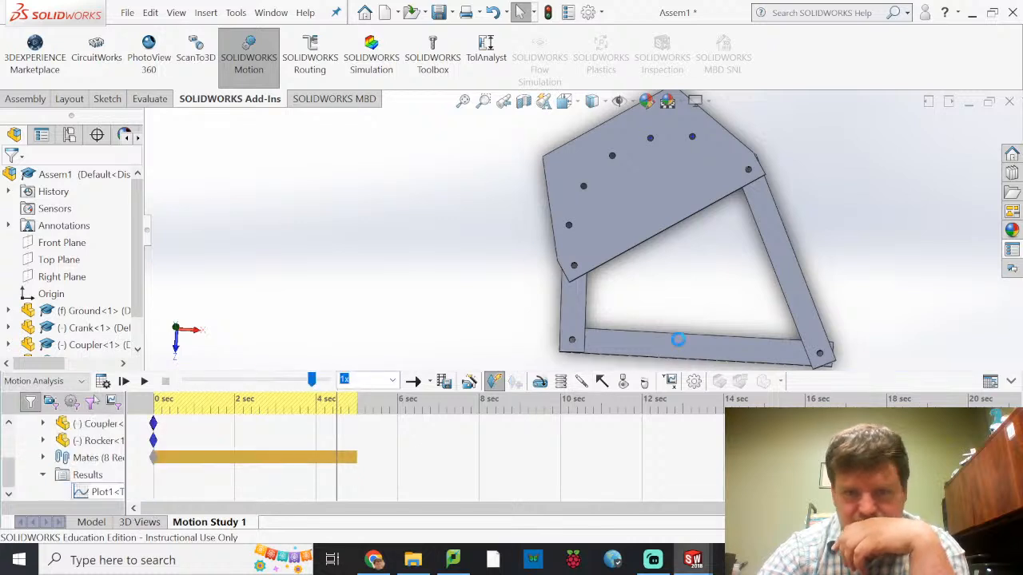
Start a new rotary motor located on the Ground axis inside the Crank's pivot hole, with the Crank as the relative component
left_click(540, 383)
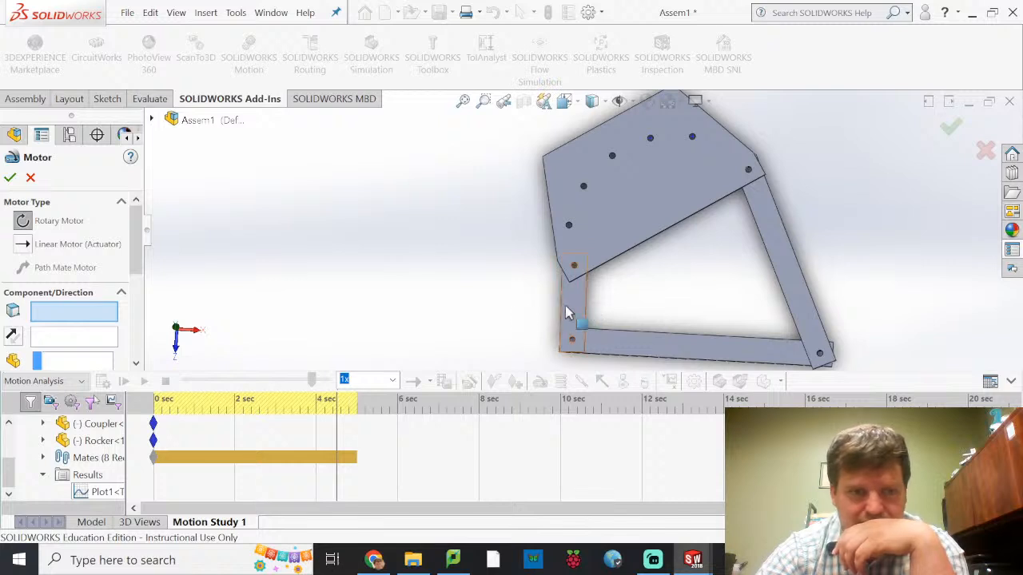
scroll(559, 352, "down", 10)
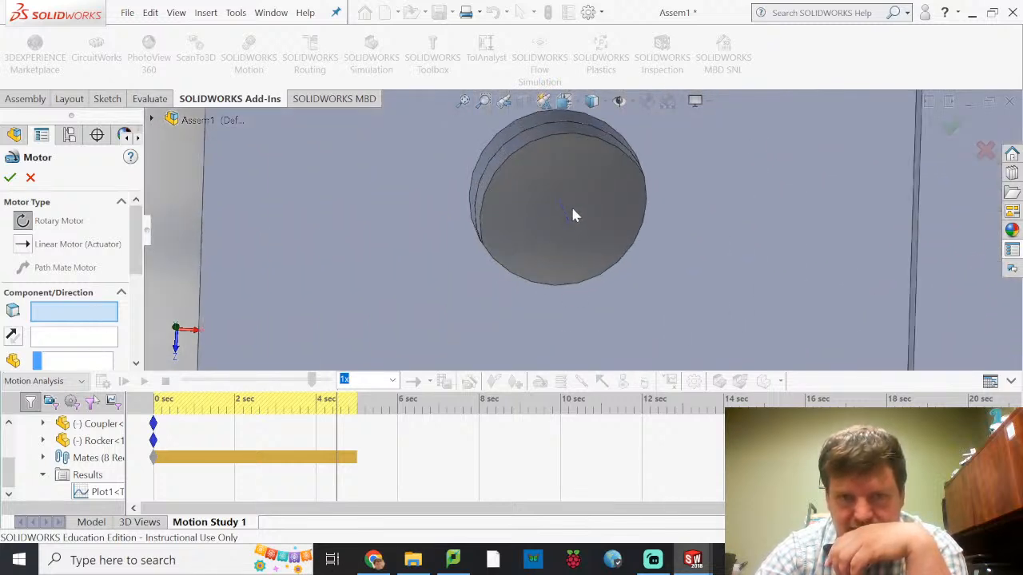
left_click(567, 221)
scroll(560, 229, "up", 5)
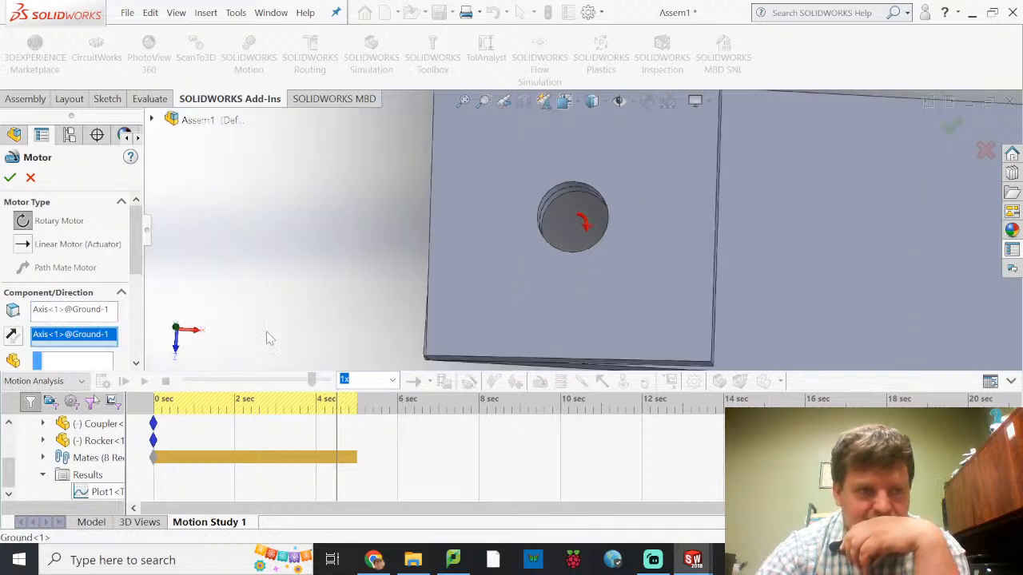
left_click(72, 361)
scroll(383, 241, "up", 4)
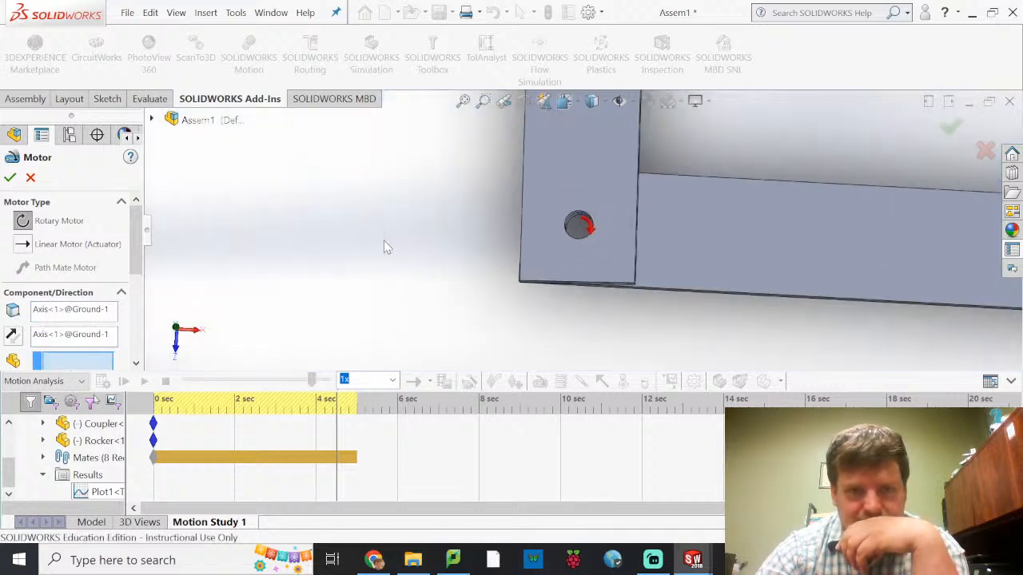
left_click(611, 152)
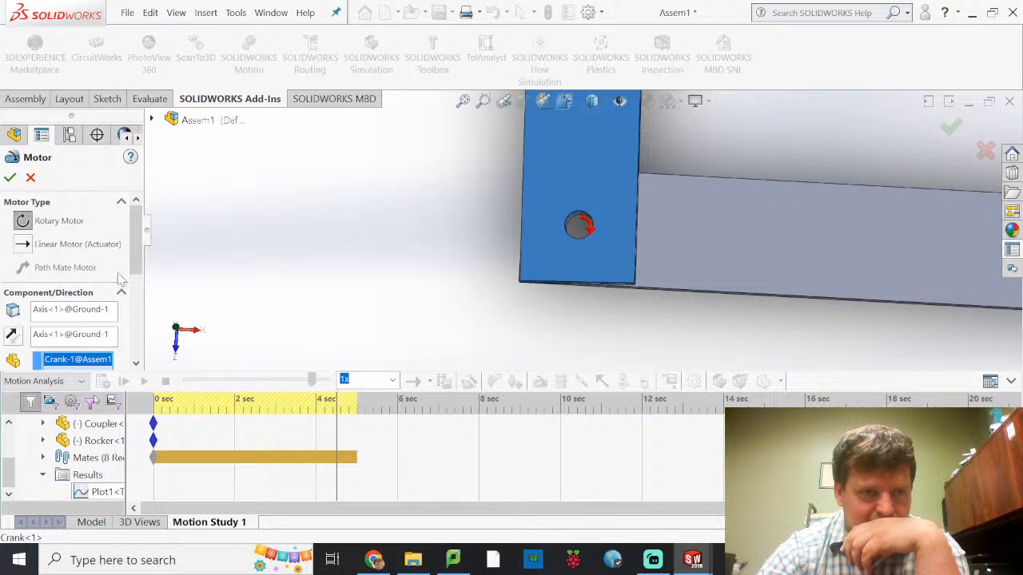
Set the motor's constant speed to 20 RPM, accept the motor, and calculate the motion study
scroll(89, 244, "down", 5)
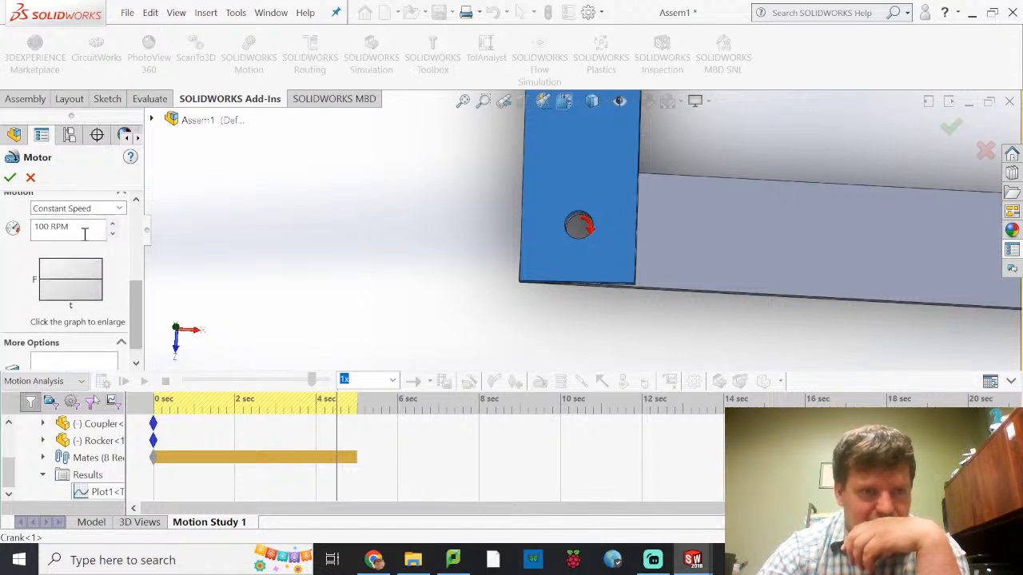
left_click_drag(83, 228, 13, 256)
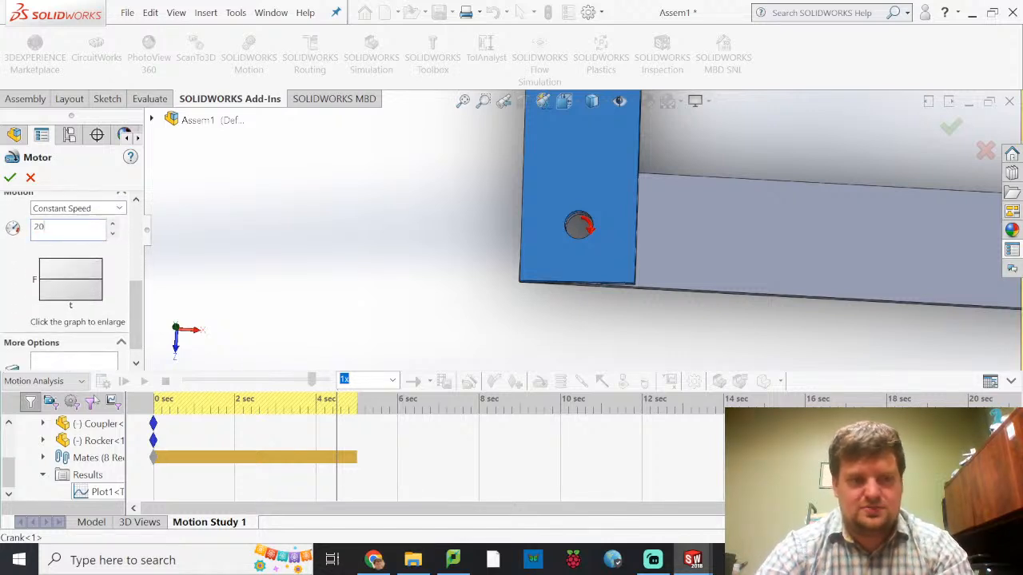
scroll(12, 305, "up", 5)
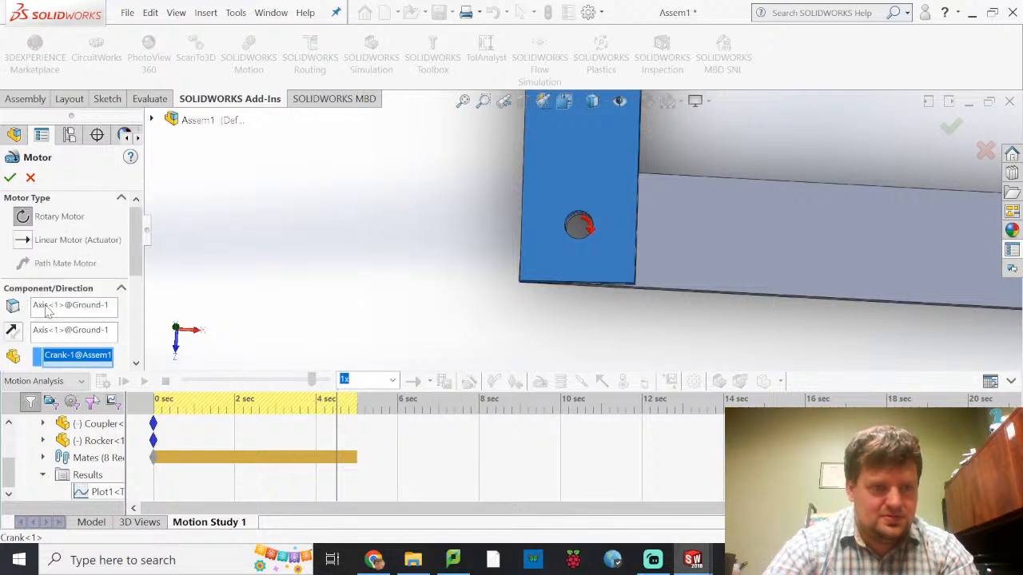
left_click(10, 177)
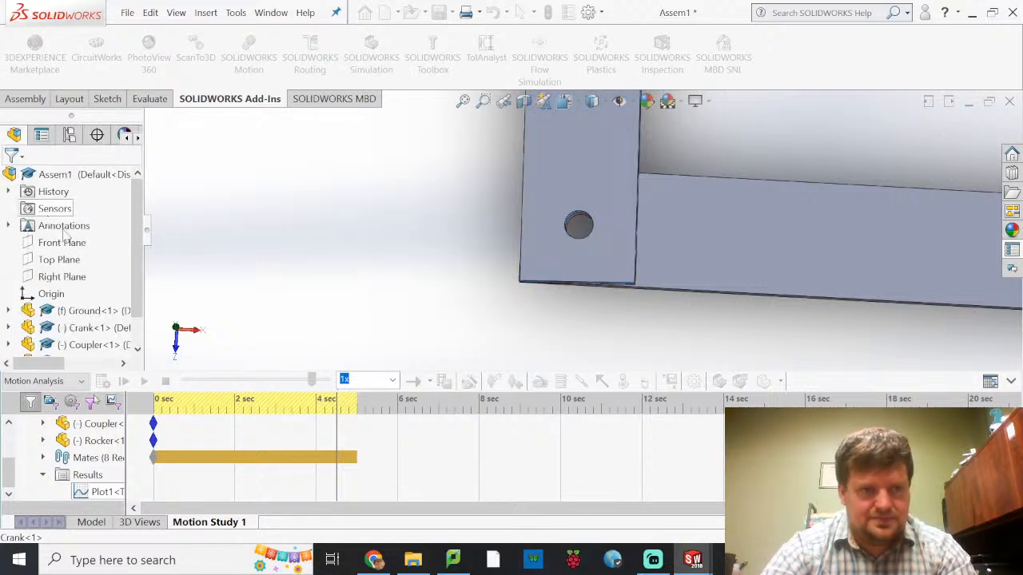
left_click(102, 381)
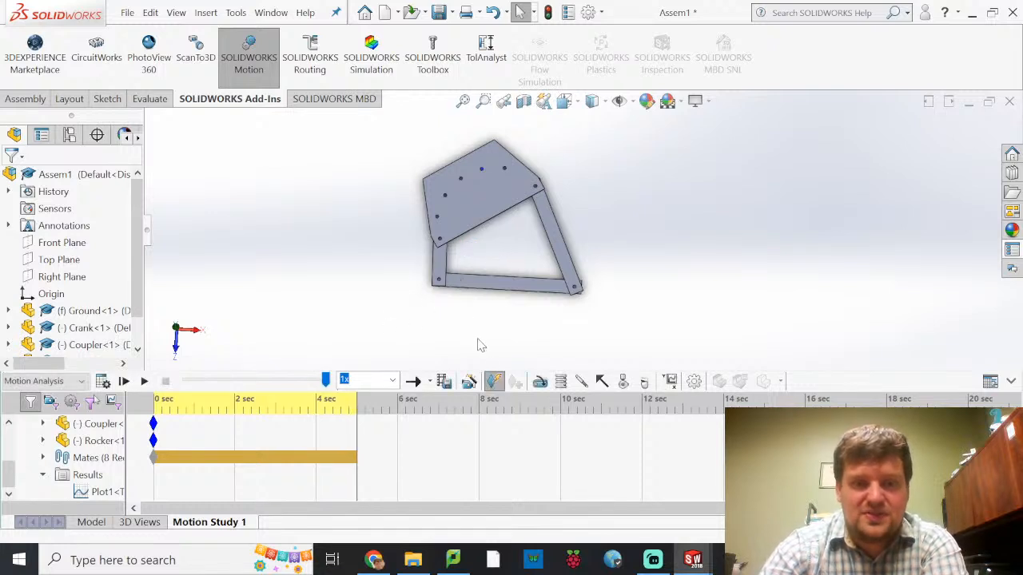
Inspect the Coupler's holes up close, and select the Plot1 trace path result in the motion study
scroll(30, 352, "down", 1)
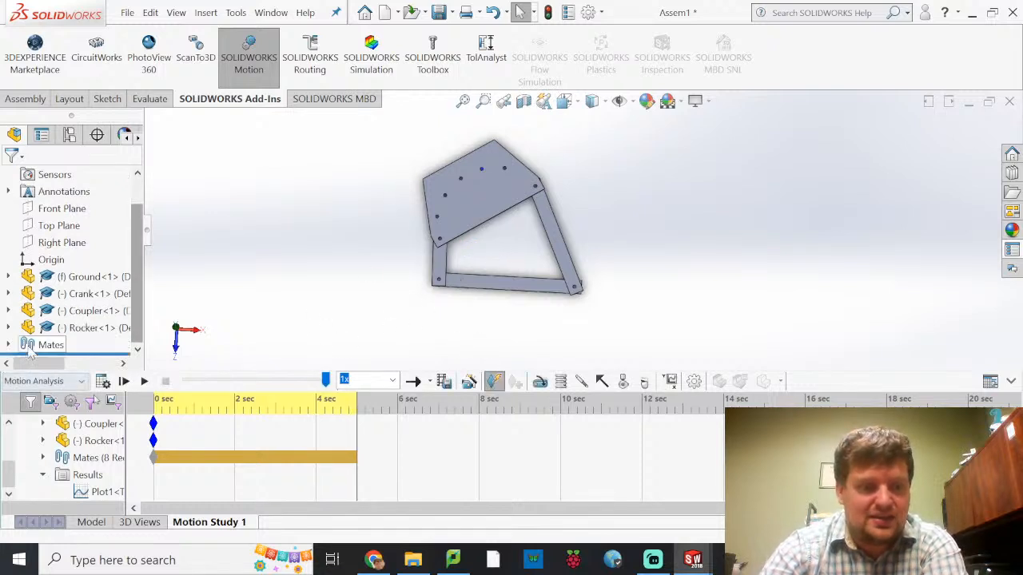
left_click_drag(445, 194, 470, 216)
scroll(540, 220, "down", 8)
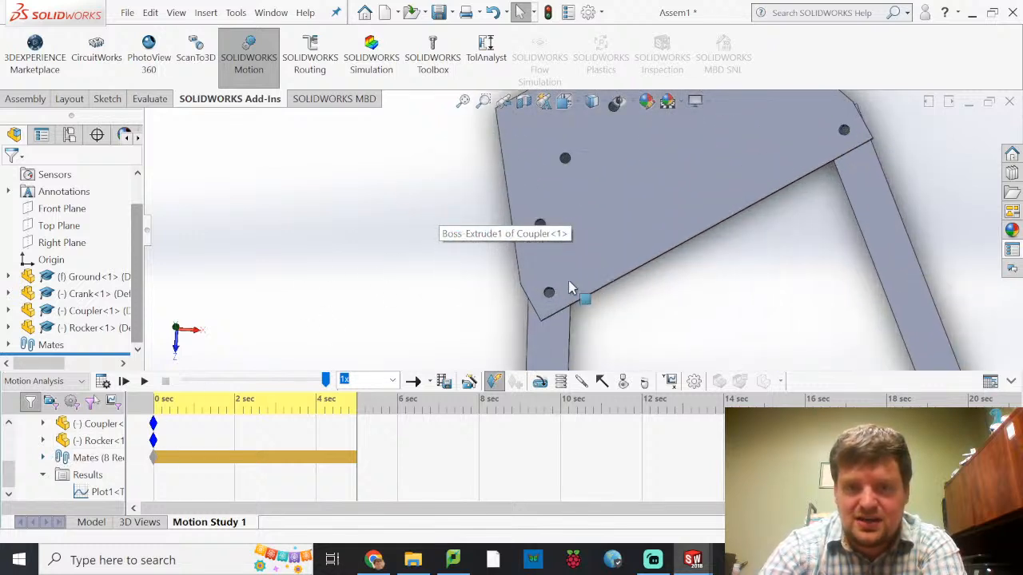
scroll(547, 228, "down", 6)
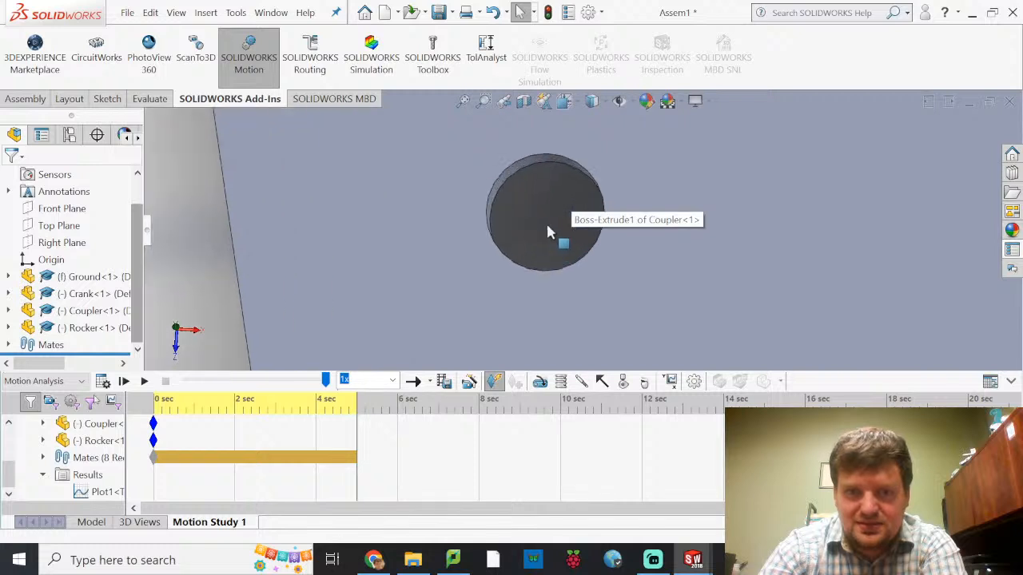
scroll(555, 228, "up", 8)
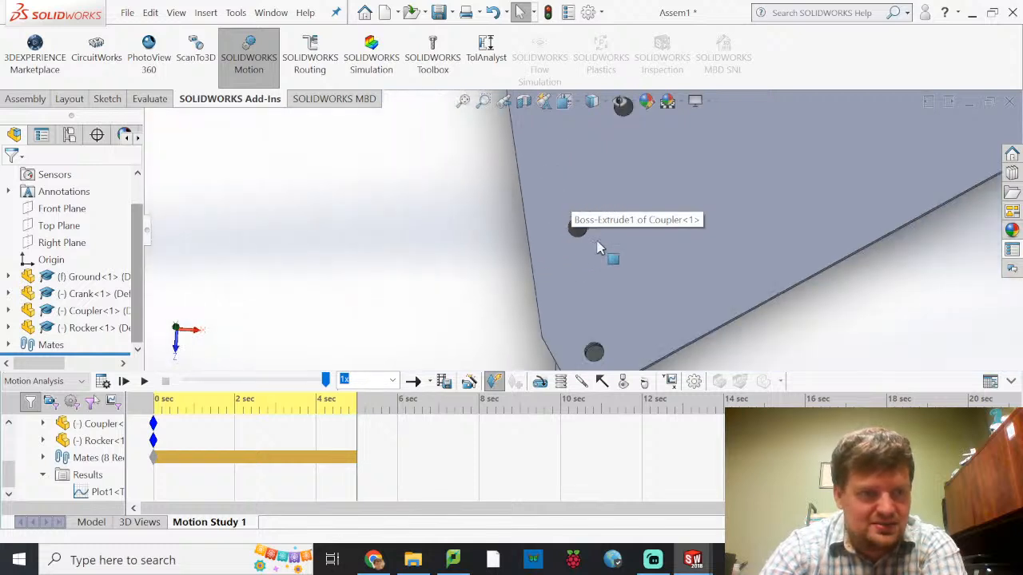
scroll(648, 276, "up", 2)
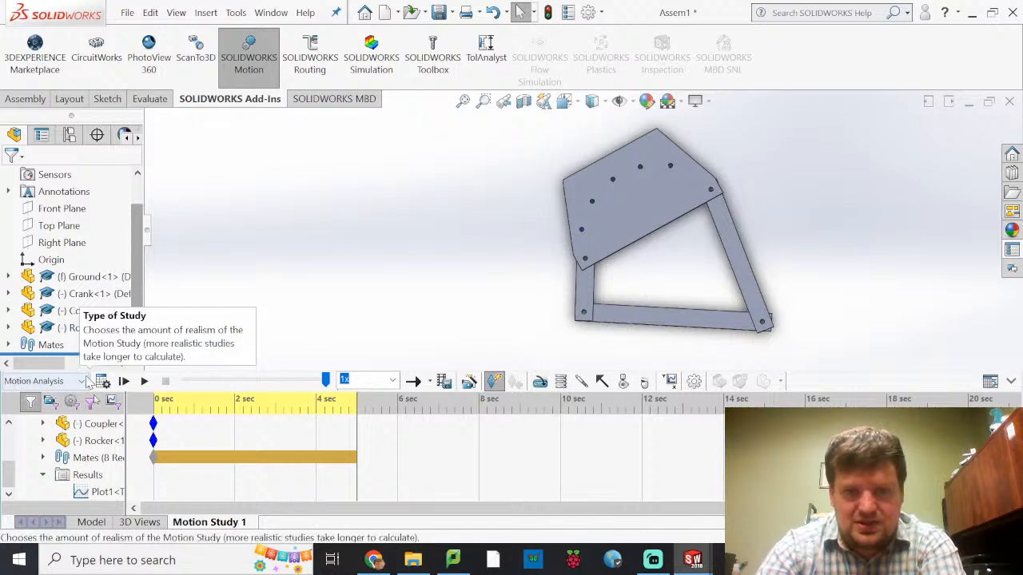
left_click(97, 495)
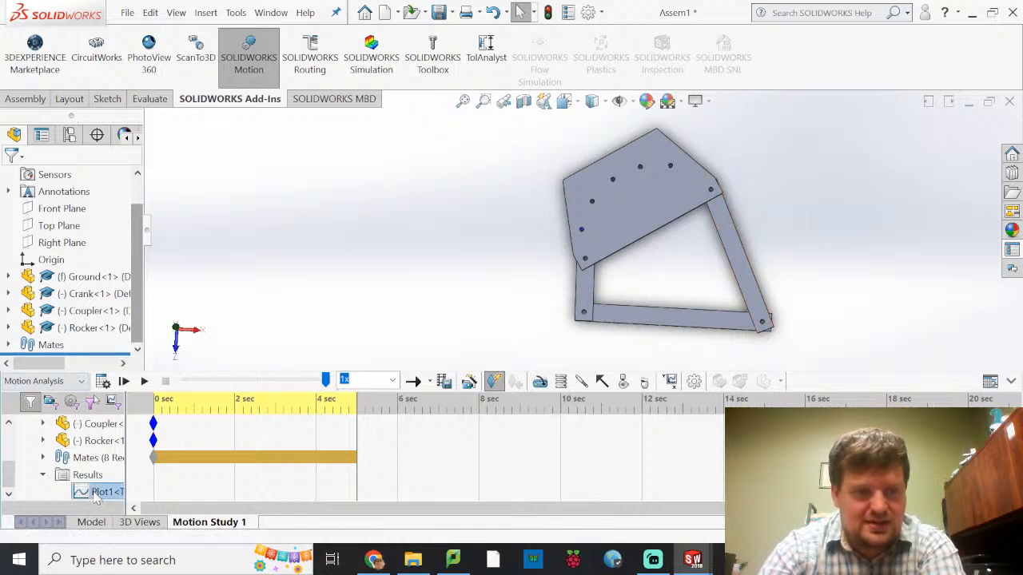